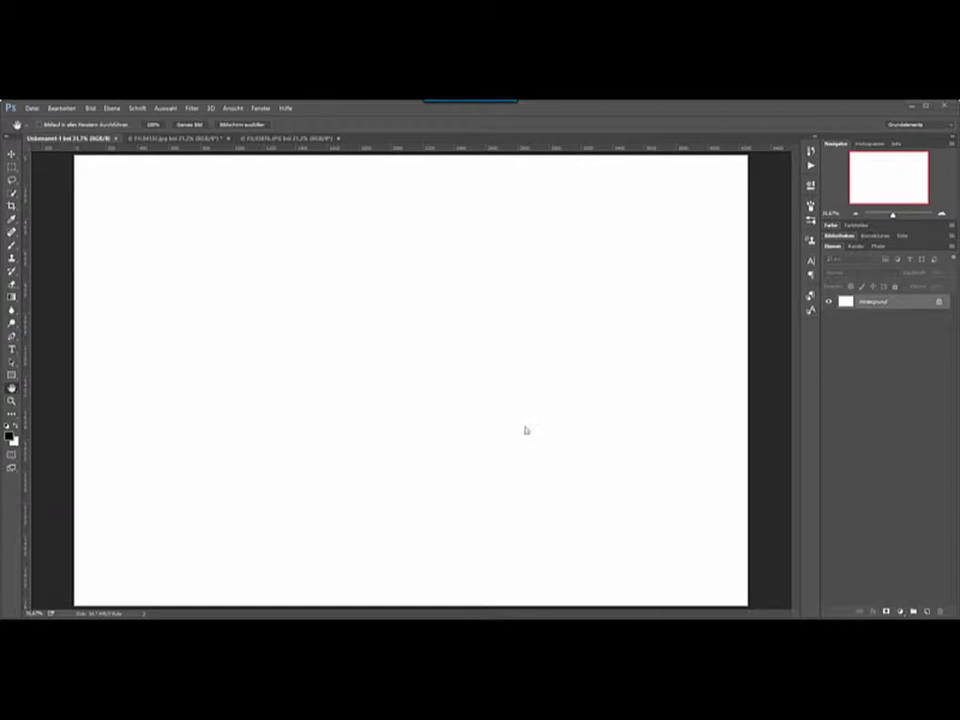
Look through the open storm-cloud photo, woman's portrait and blank Unbenannt-1 document
click(325, 140)
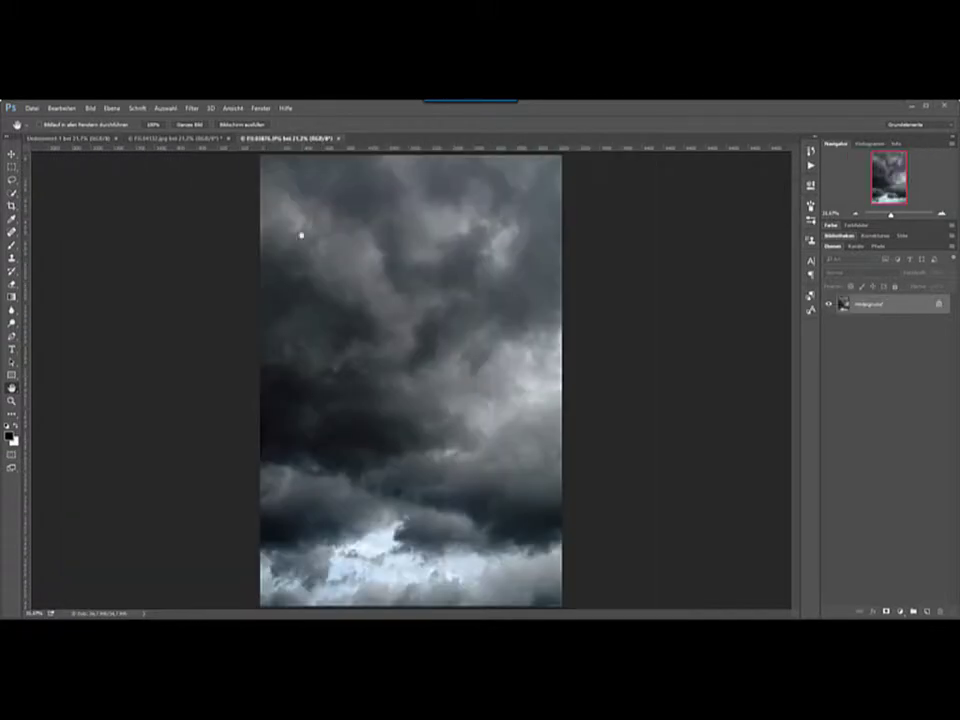
click(205, 140)
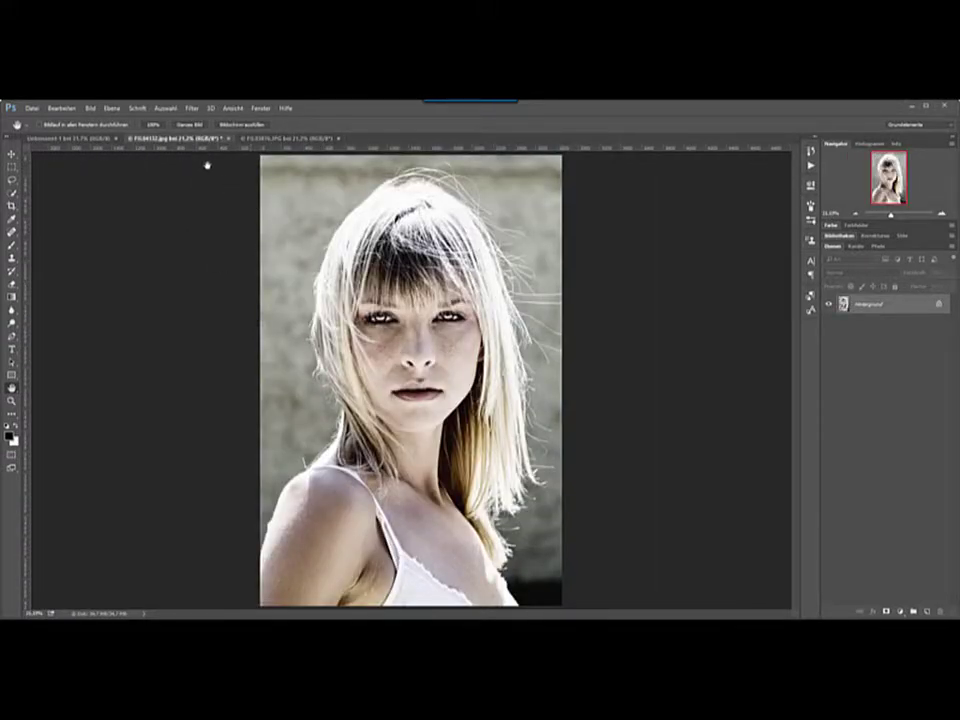
click(105, 140)
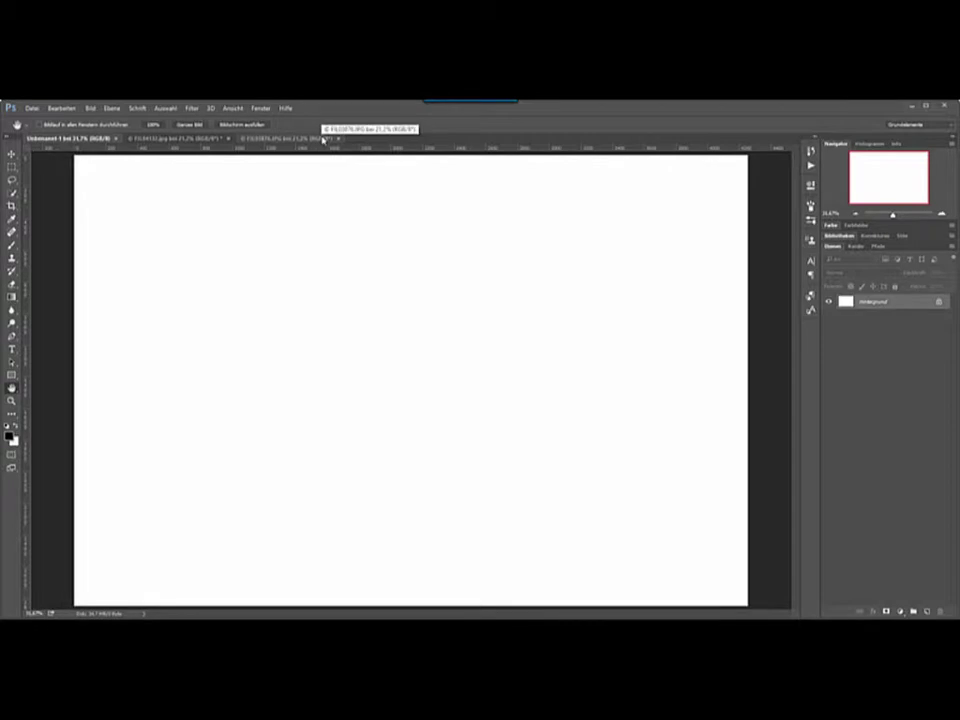
Select and copy the entire storm-cloud photo, then return to Unbenannt-1
click(325, 140)
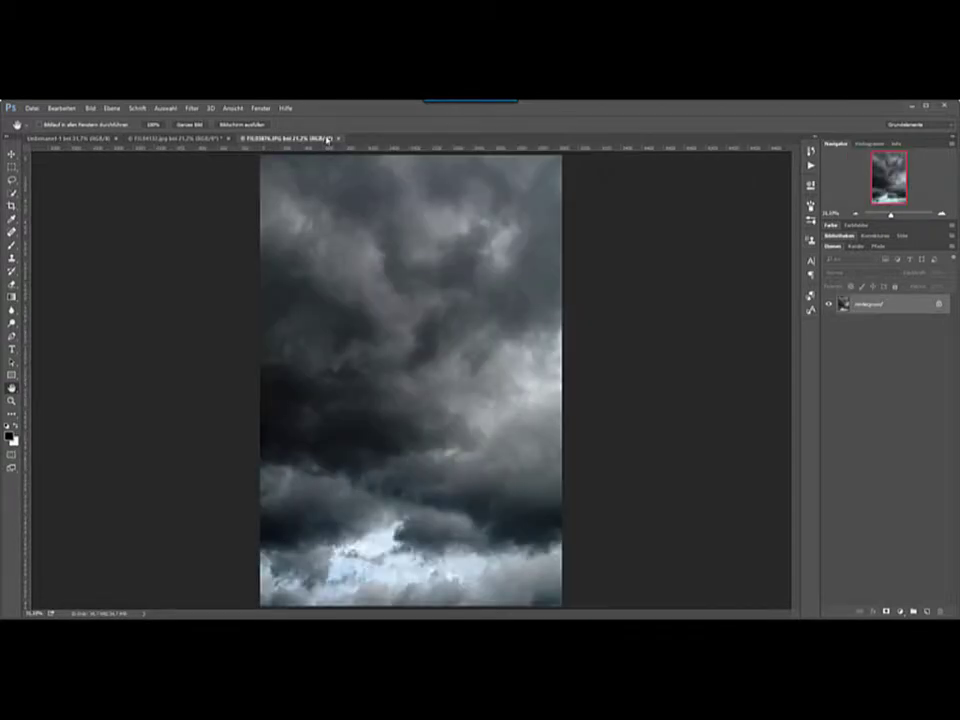
drag(327, 140, 315, 153)
key(ctrl+a)
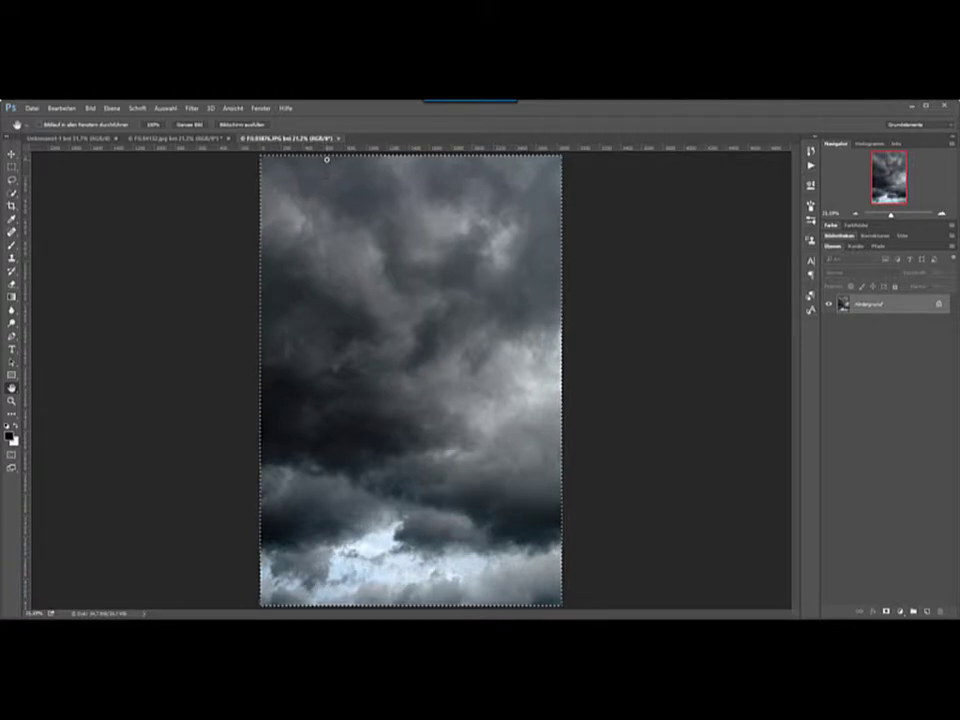
drag(326, 158, 166, 208)
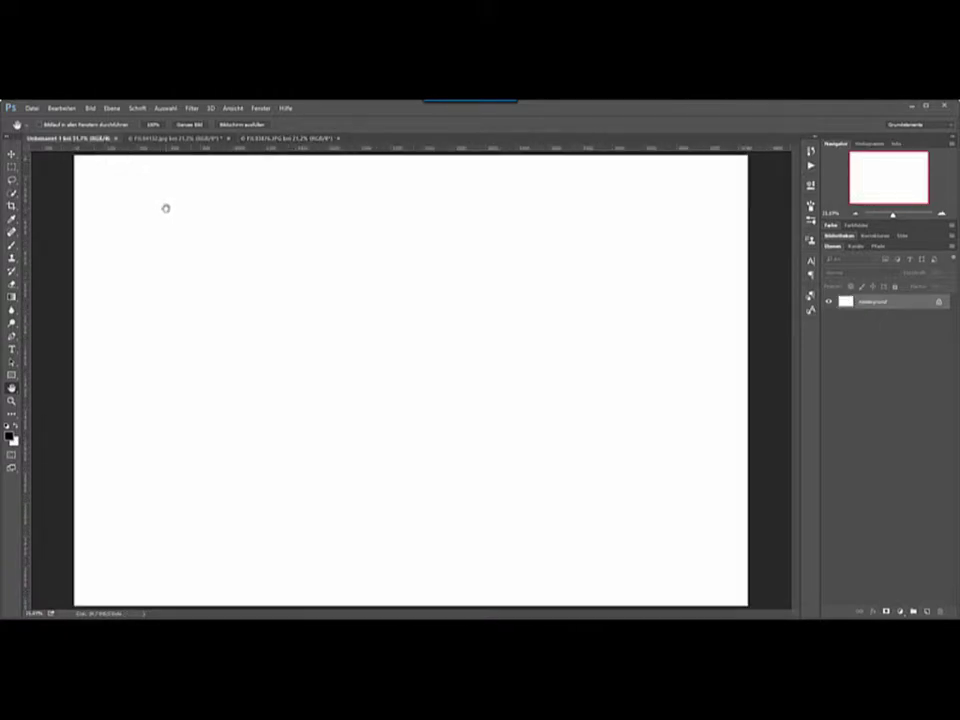
Paste the clouds into Unbenannt-1, accepting the colour profile conversion
key(ctrl+v)
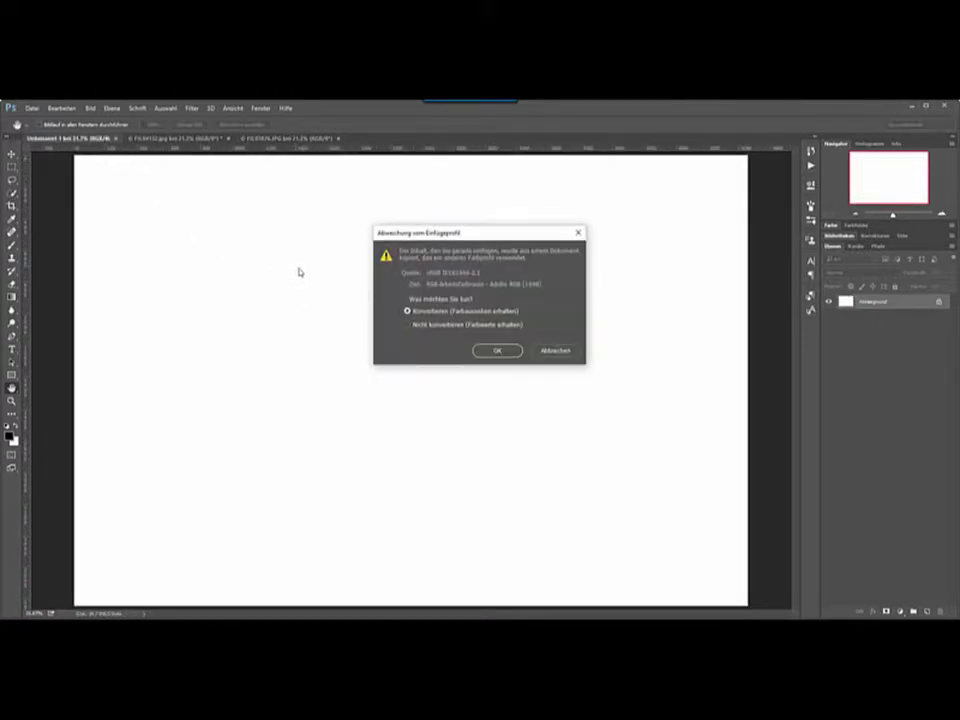
click(515, 350)
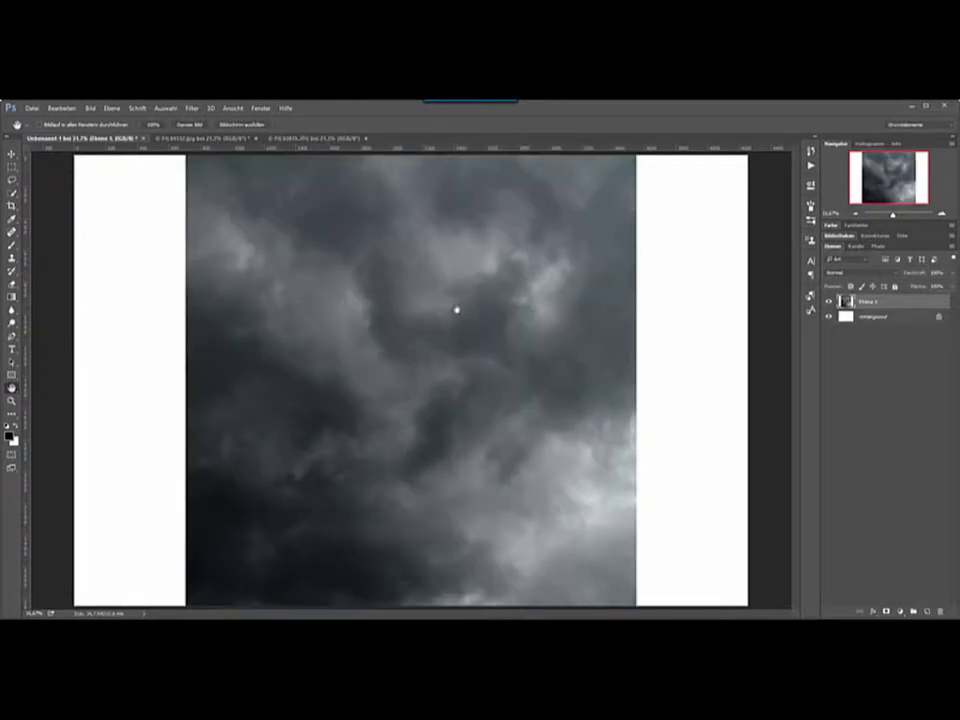
key(ctrl+minus)
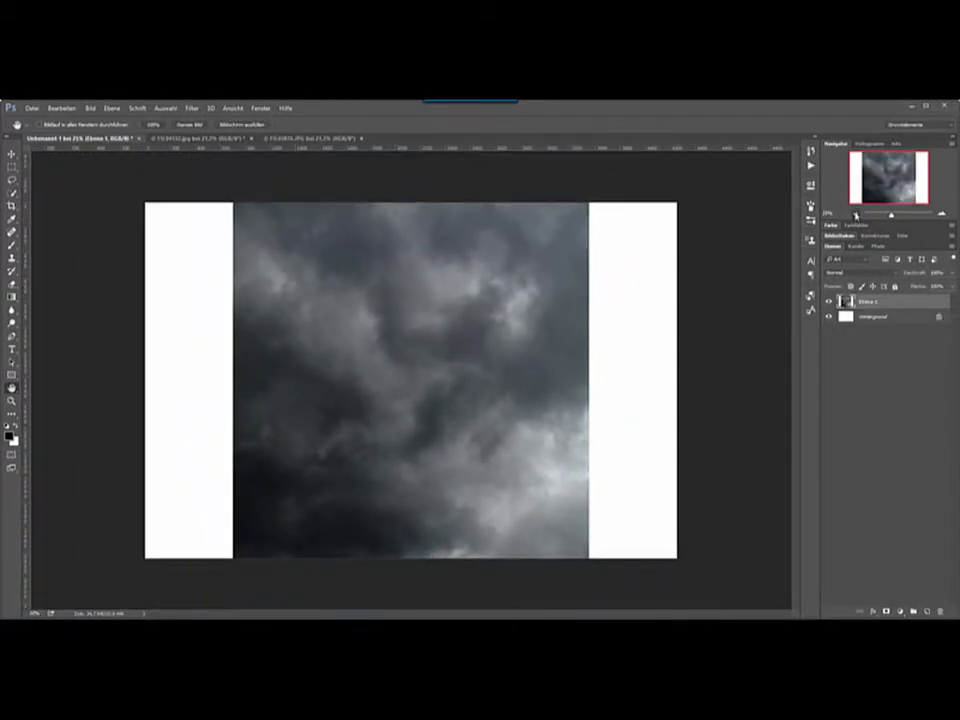
key(ctrl+minus)
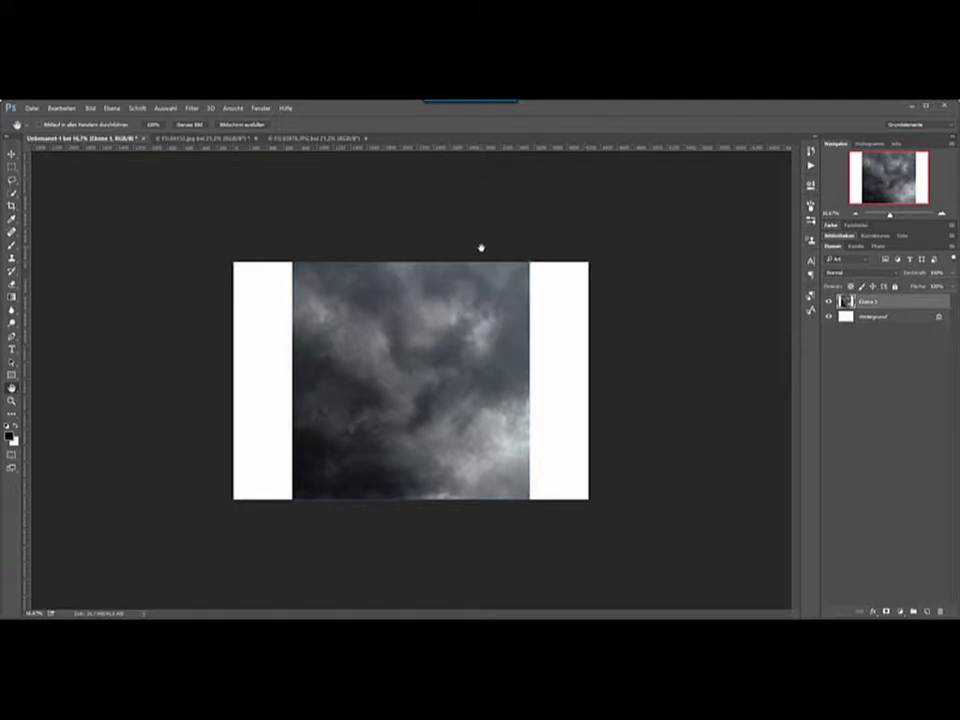
Stretch the clouds layer to all four canvas edges and apply the transform
key(v)
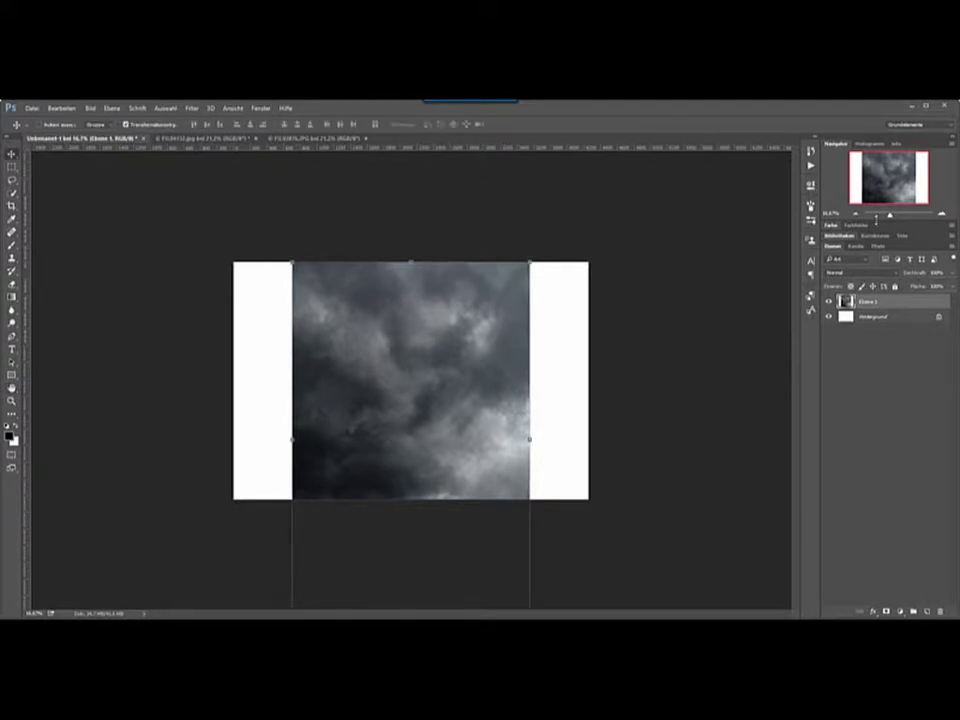
drag(470, 435, 470, 381)
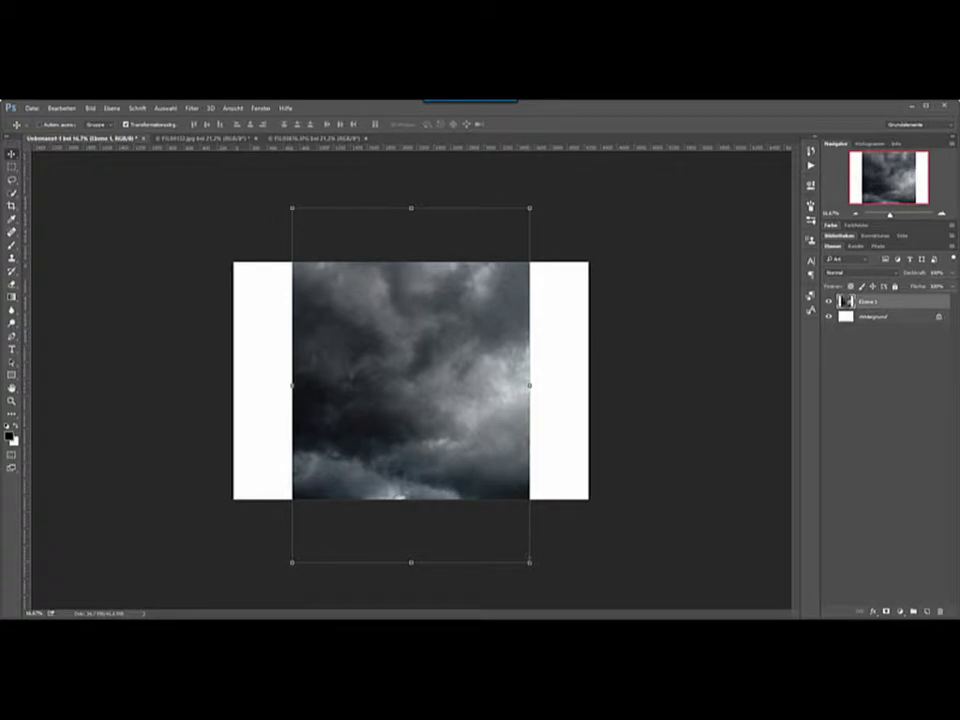
drag(530, 385, 588, 385)
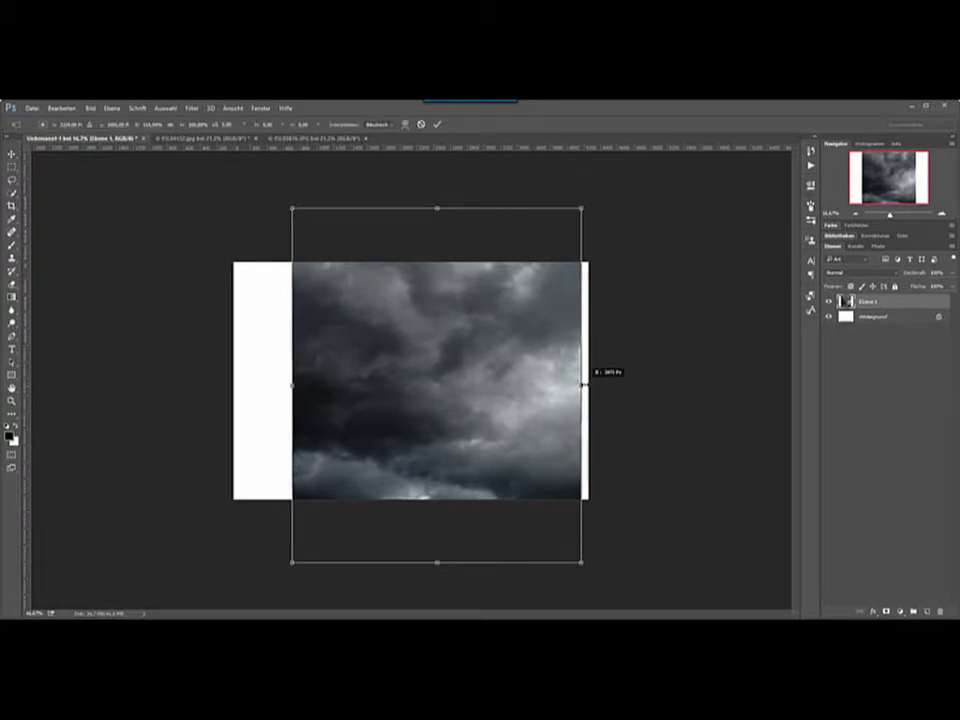
drag(440, 208, 440, 262)
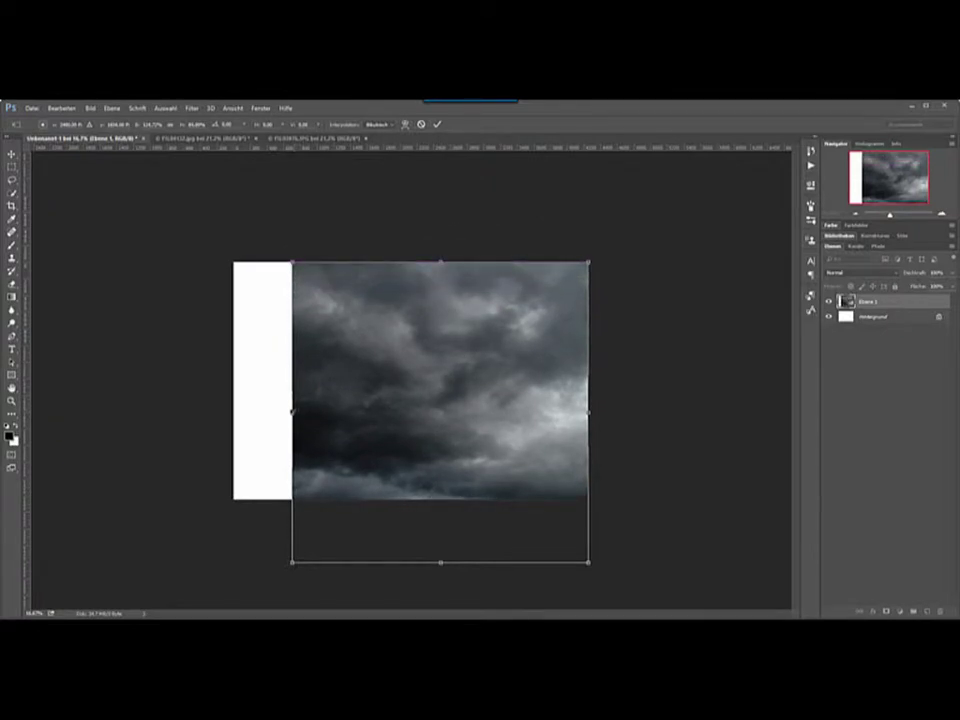
drag(292, 412, 233, 412)
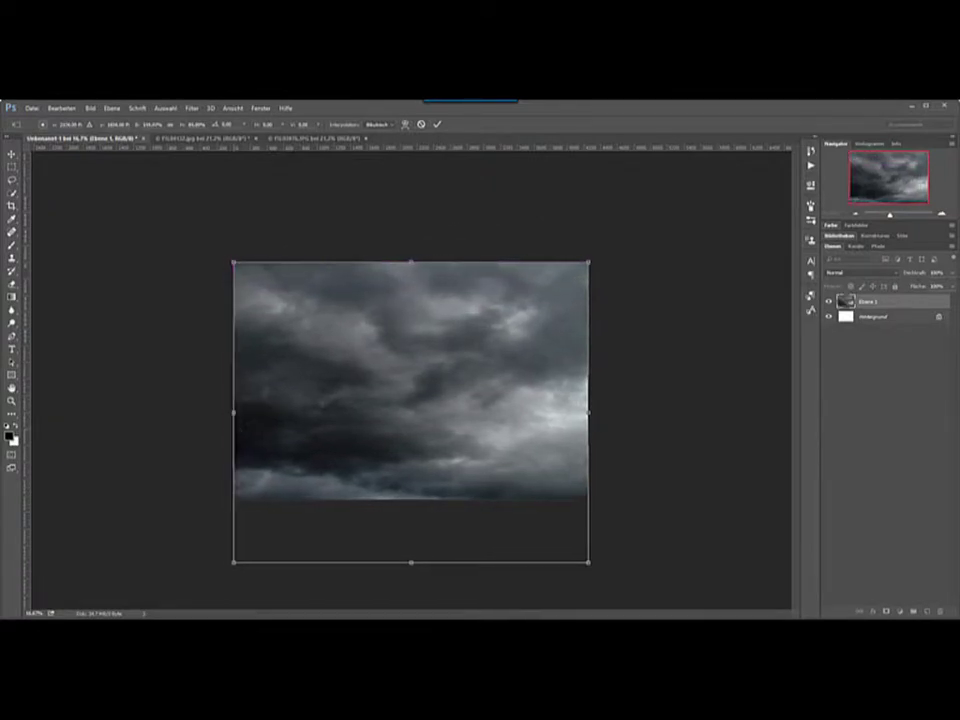
drag(411, 562, 405, 486)
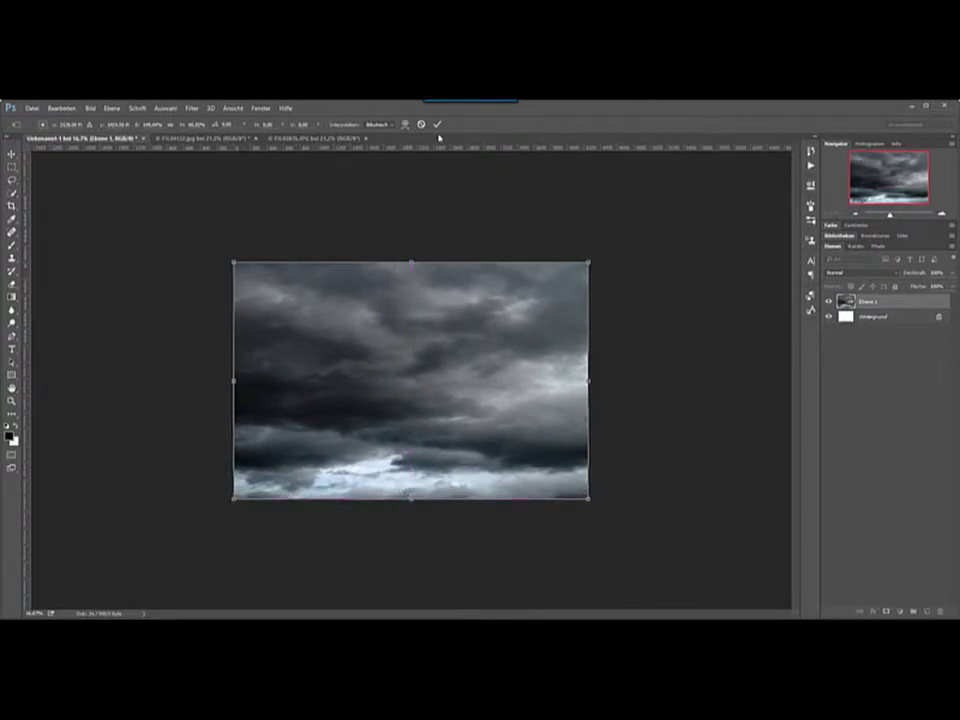
click(437, 124)
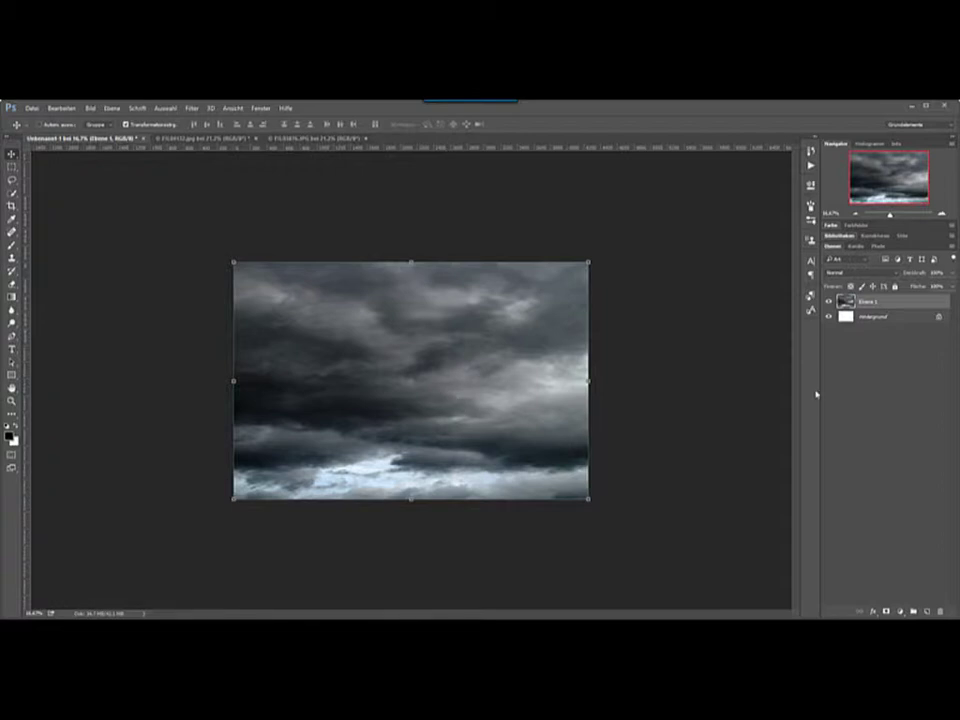
Reselect the clouds layer and zoom in and back out to inspect it
click(890, 361)
click(857, 302)
click(941, 214)
click(941, 214)
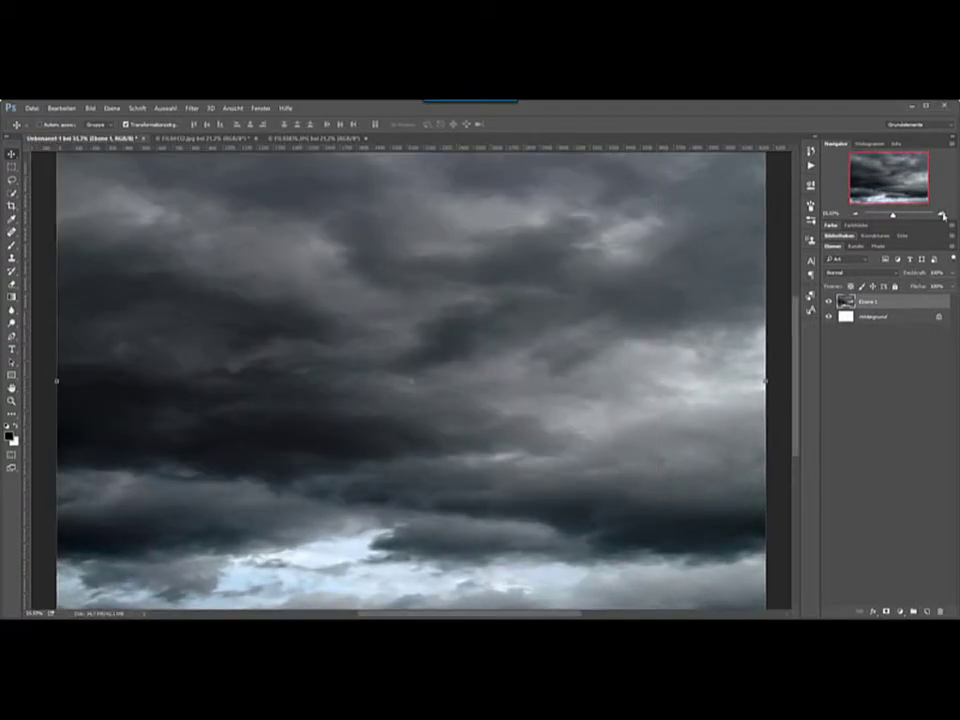
click(856, 214)
click(856, 214)
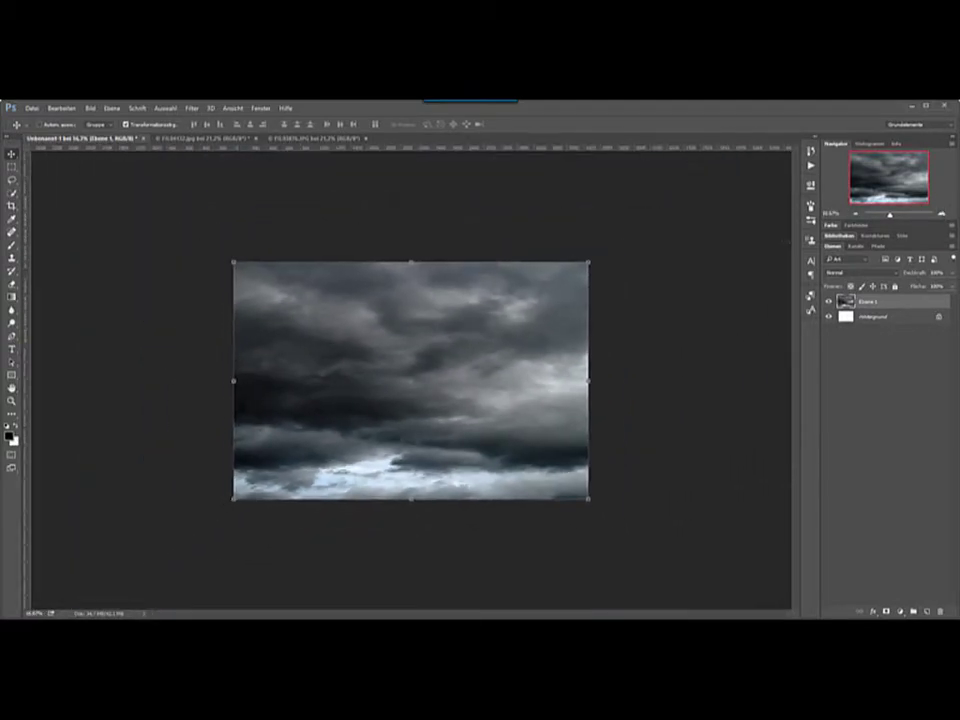
Bring the woman's portrait to the front and choose the Quick Selection Tool
click(216, 142)
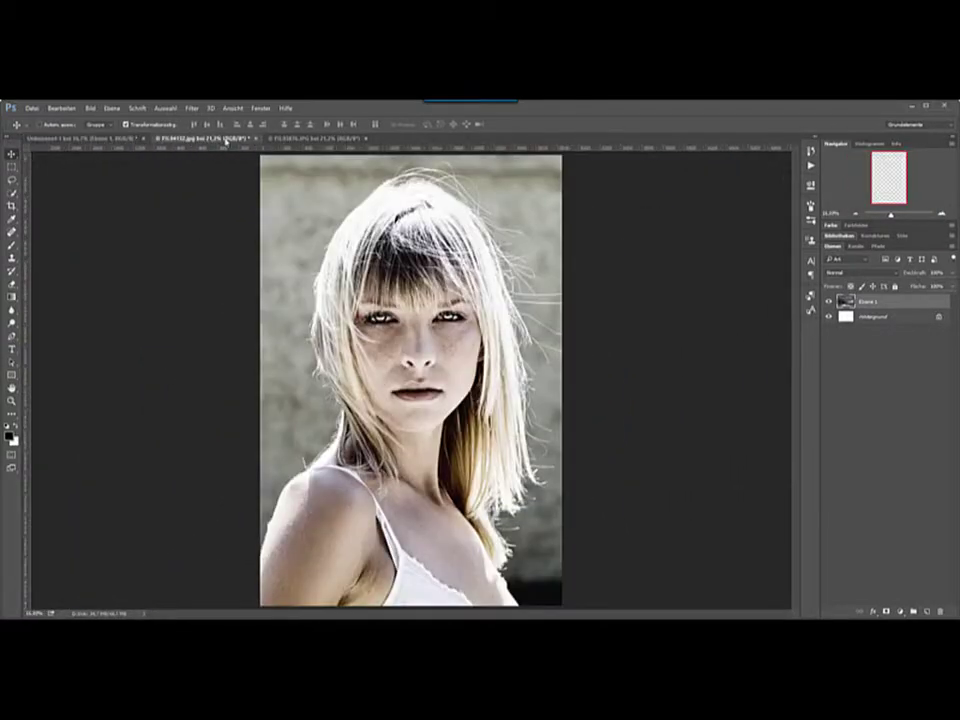
click(310, 138)
click(216, 138)
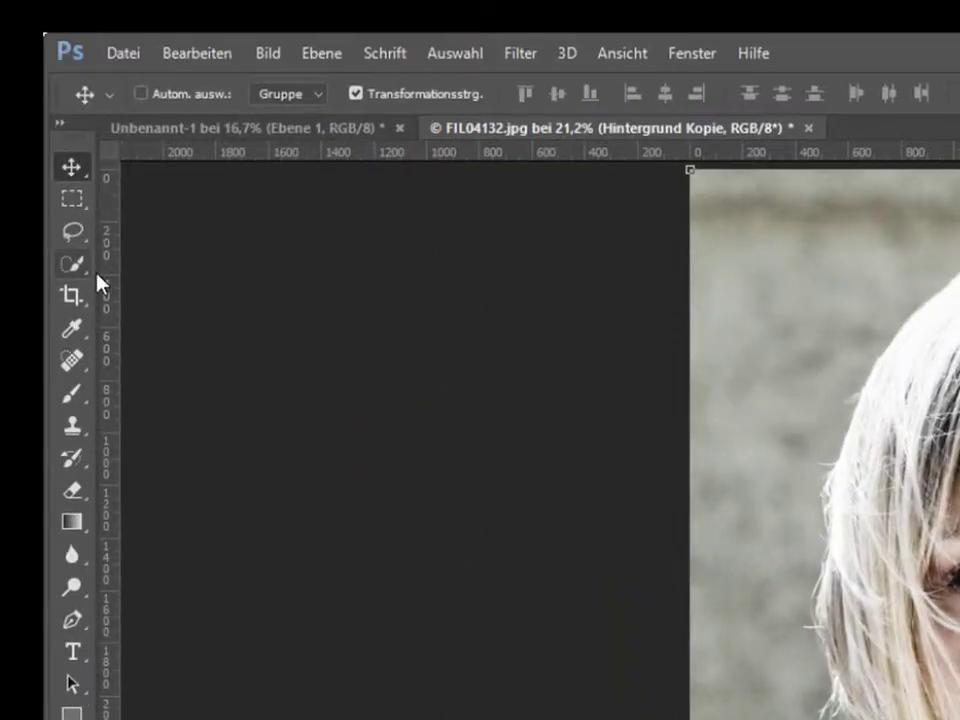
click(95, 276)
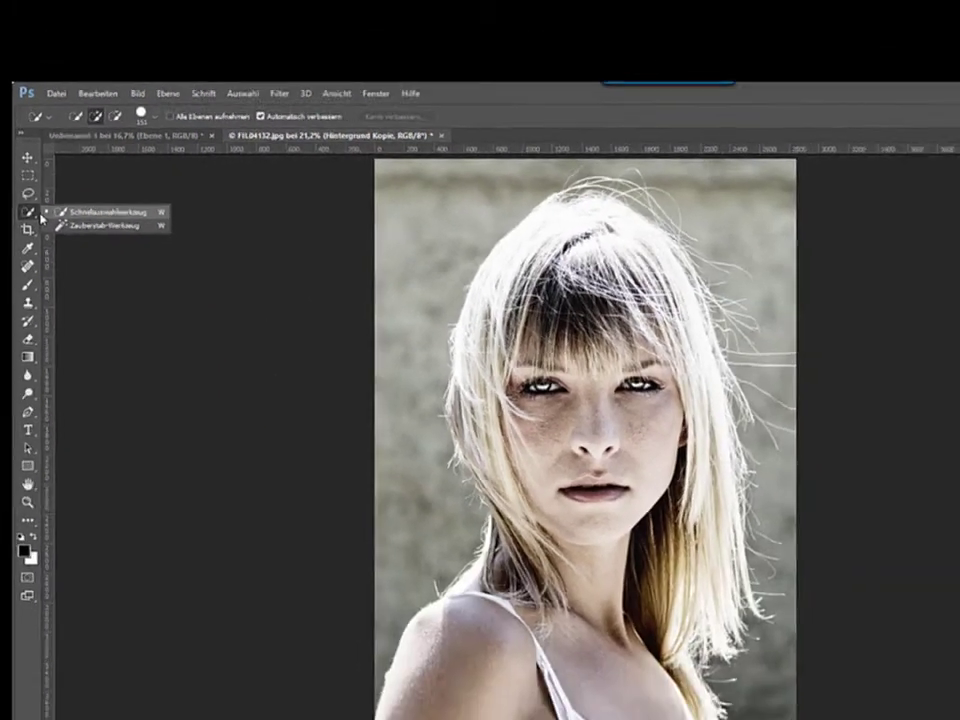
click(150, 248)
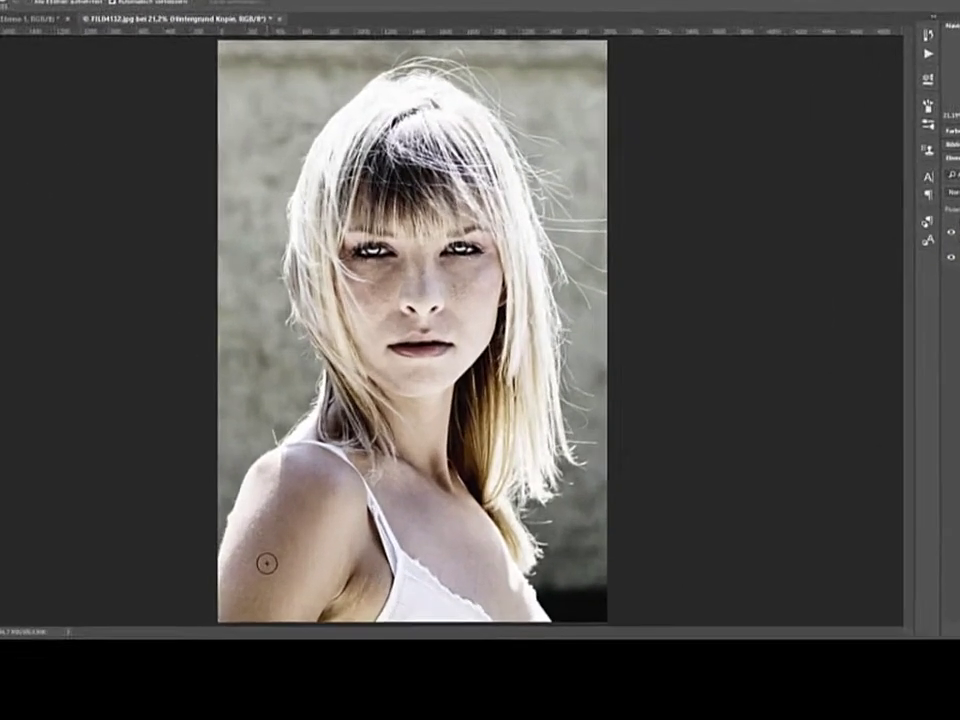
Enlarge the selection brush to 640 px and select the woman's hair, head and shoulders
key(alt)
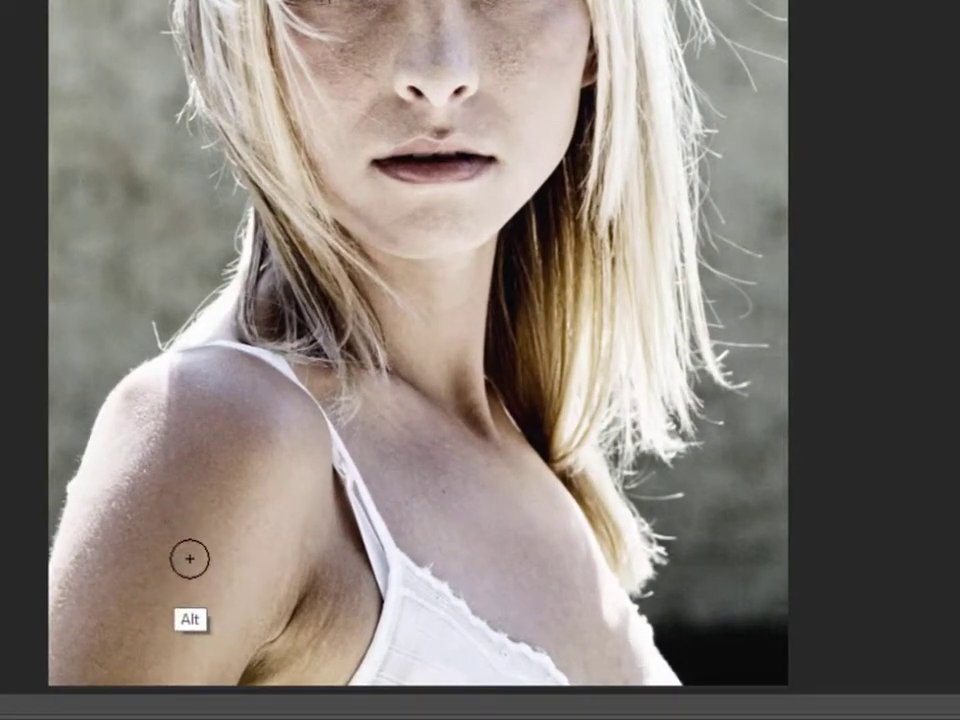
drag(197, 552, 257, 568)
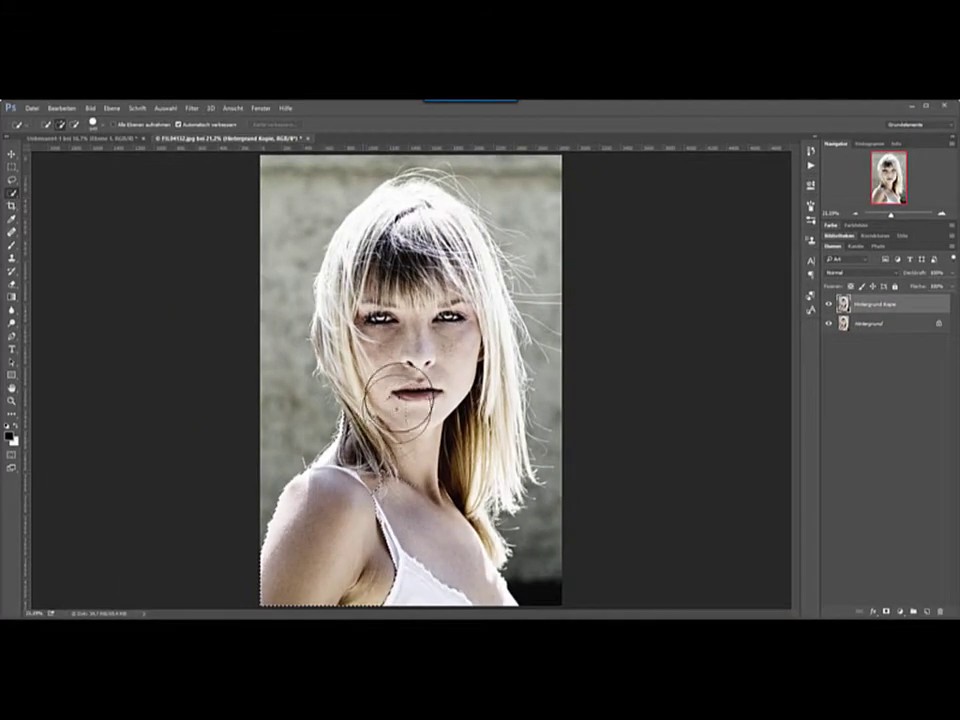
mouse_move(395, 200)
mouse_down()
mouse_move(489, 456)
mouse_move(440, 500)
mouse_up()
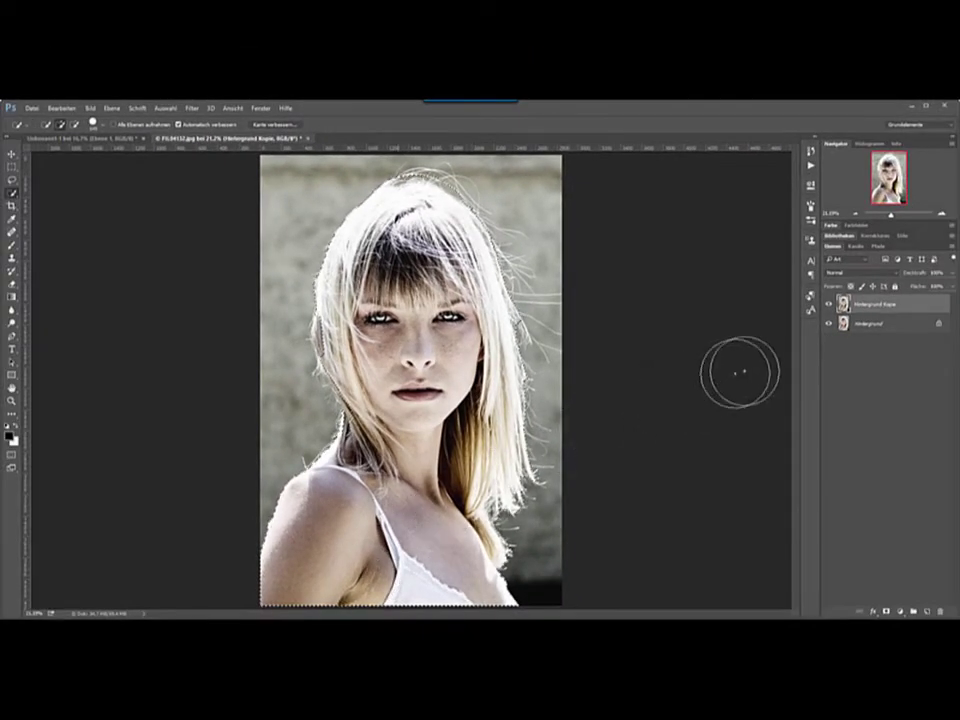
Add a layer mask from the woman's selection and view the mask on its own
click(885, 611)
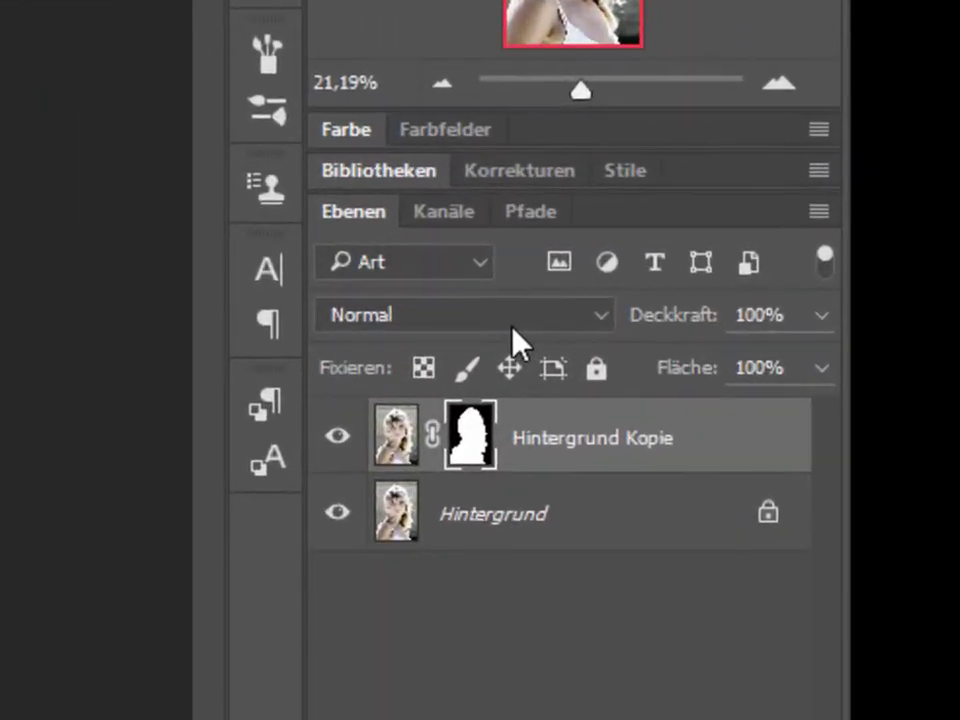
key(alt)
alt+click(468, 446)
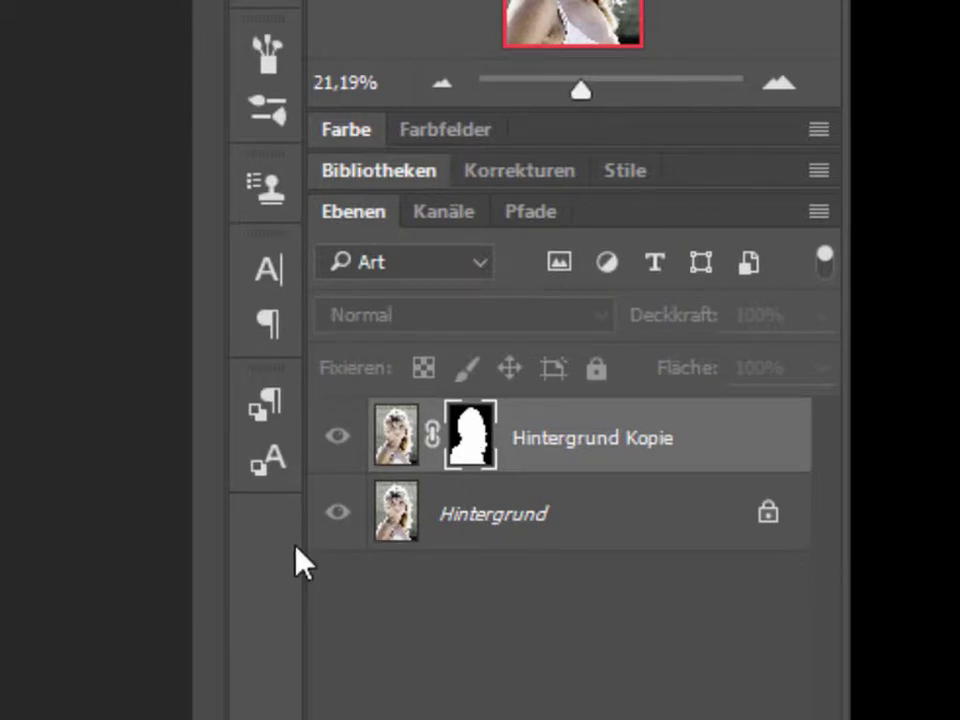
click(405, 442)
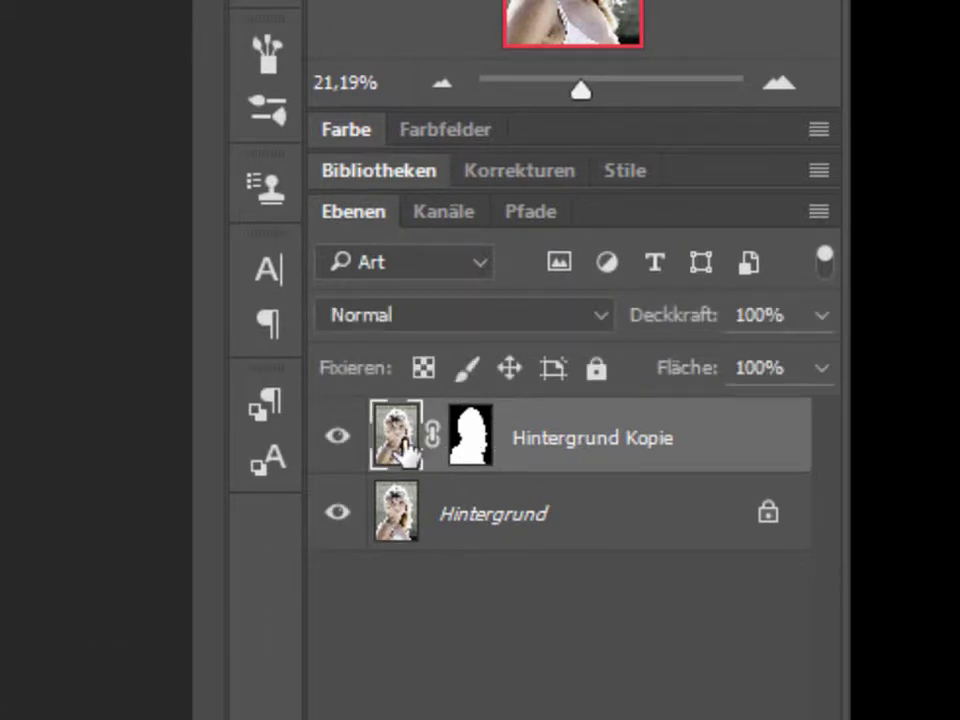
alt+click(470, 450)
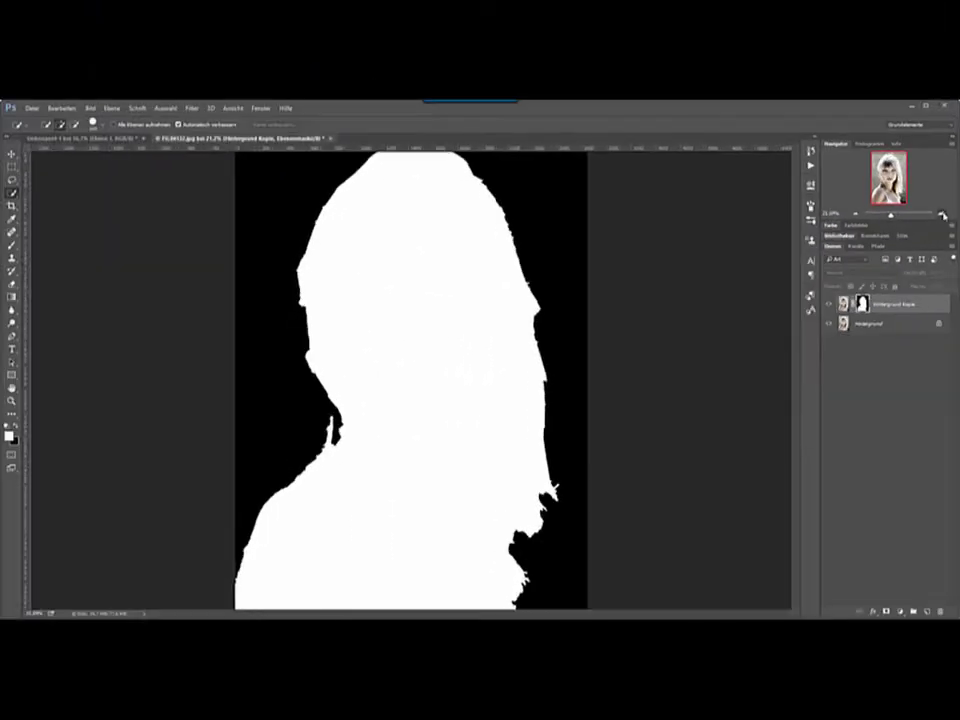
Zoom in, toggle between the mask and colour portrait, and open the mask properties
click(941, 214)
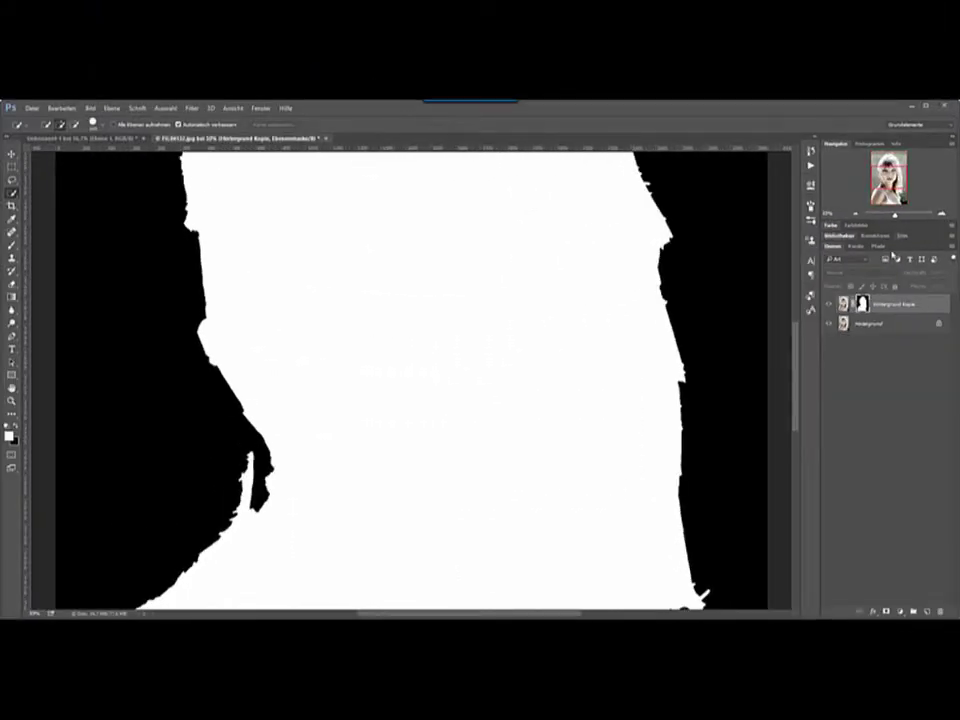
alt+click(862, 303)
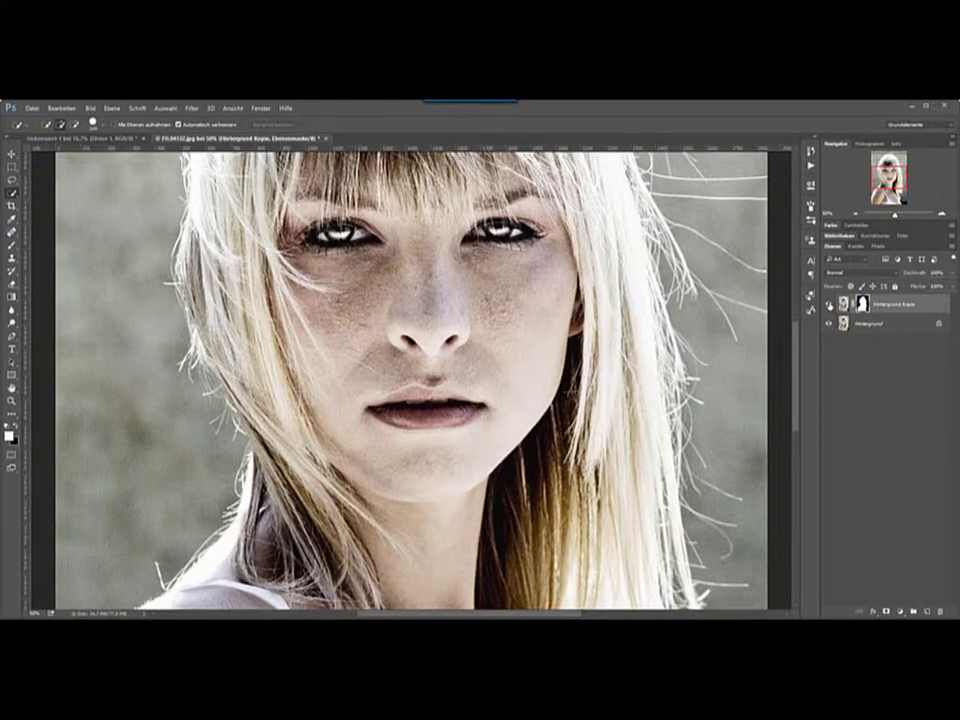
alt+click(862, 303)
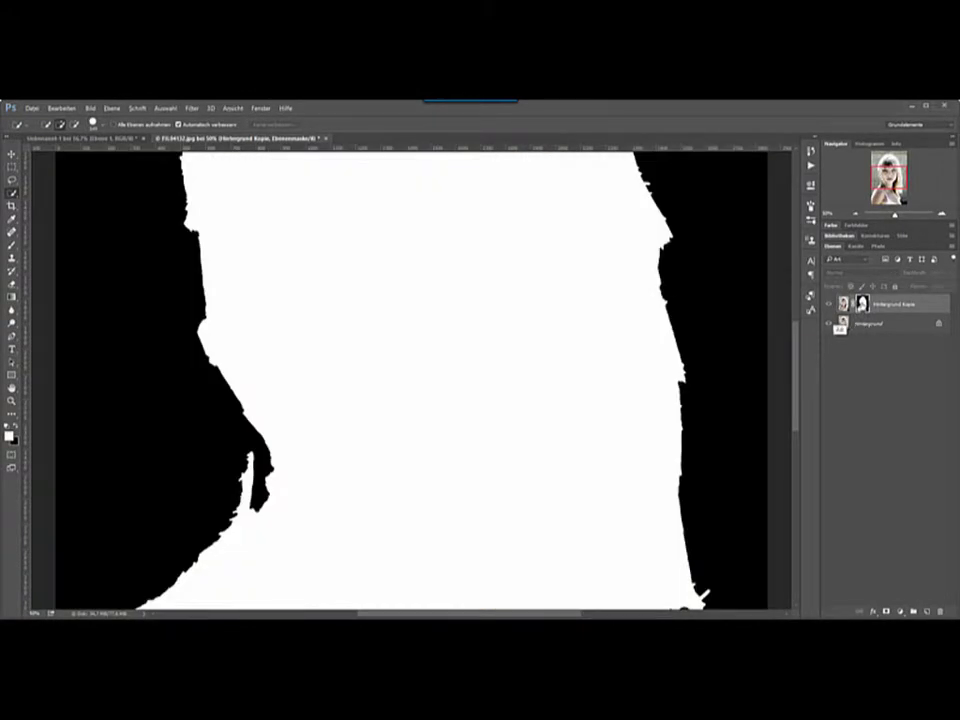
alt+click(862, 303)
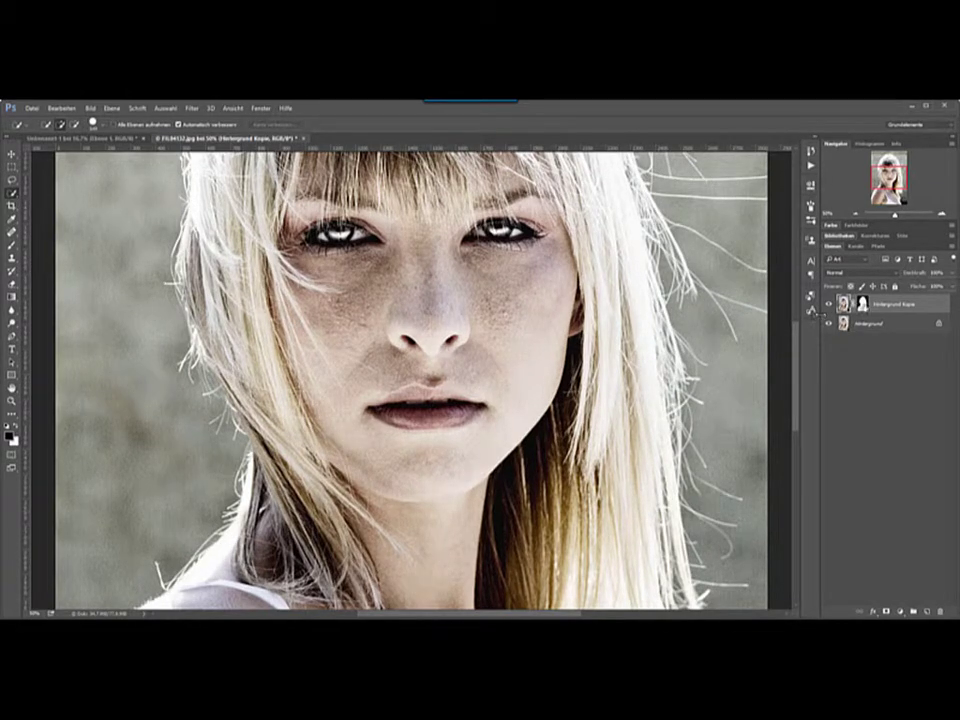
double_click(862, 303)
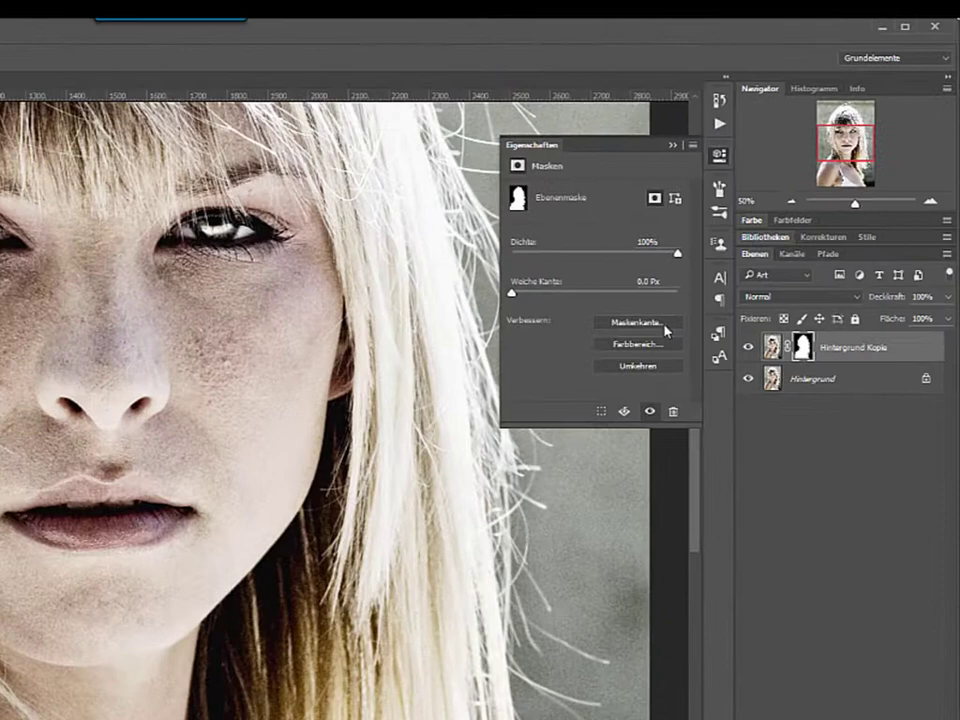
Open Maske verbessern and try Smart Radius on, then switch it back off
click(817, 293)
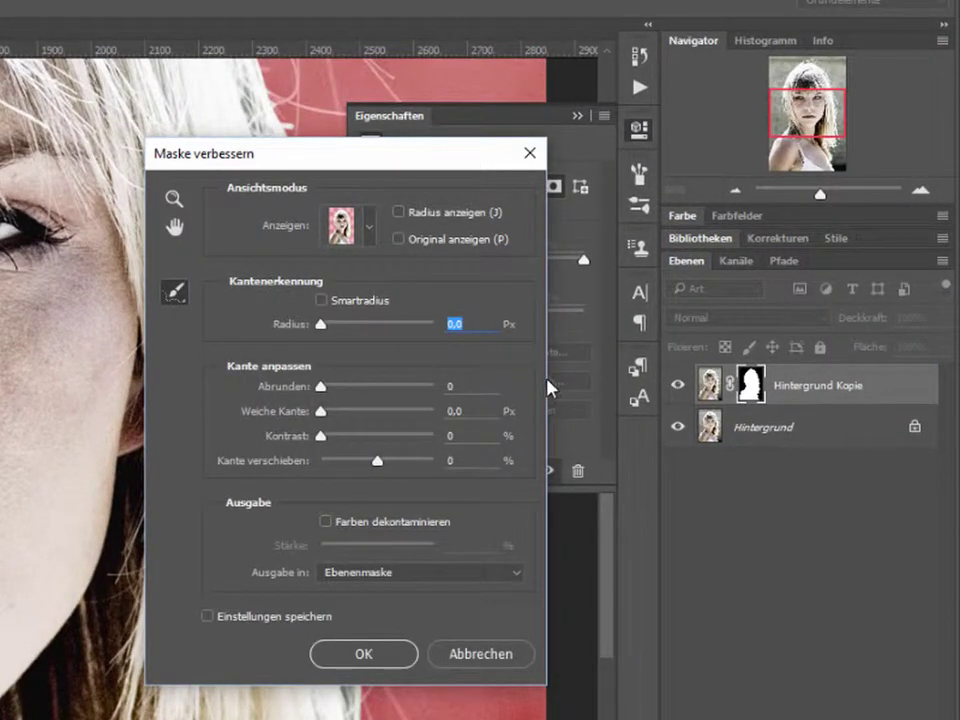
click(452, 658)
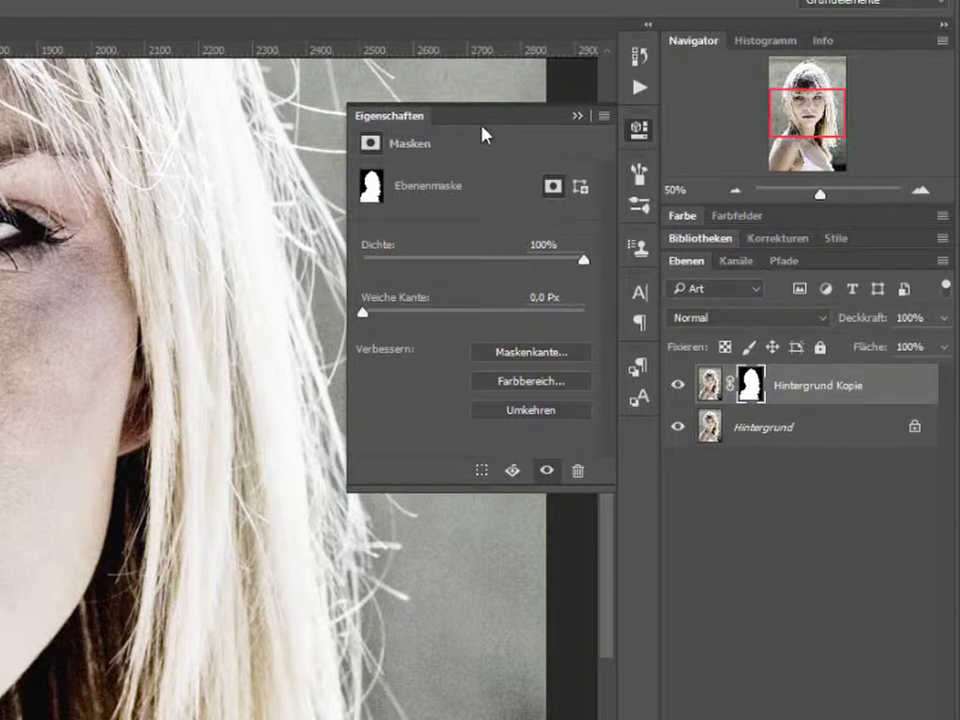
click(538, 352)
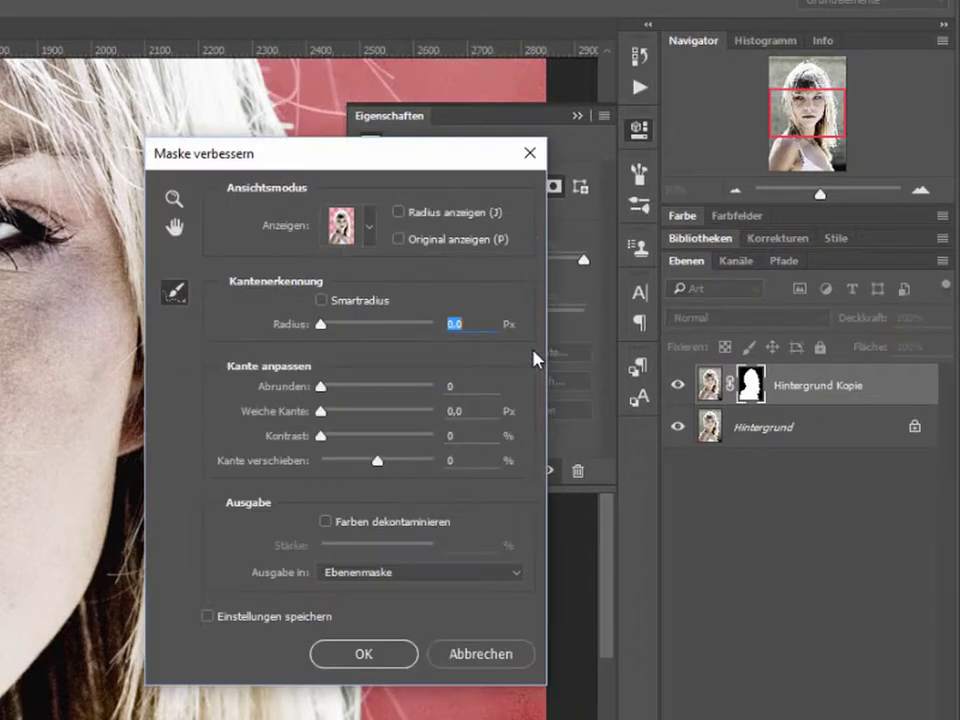
click(332, 300)
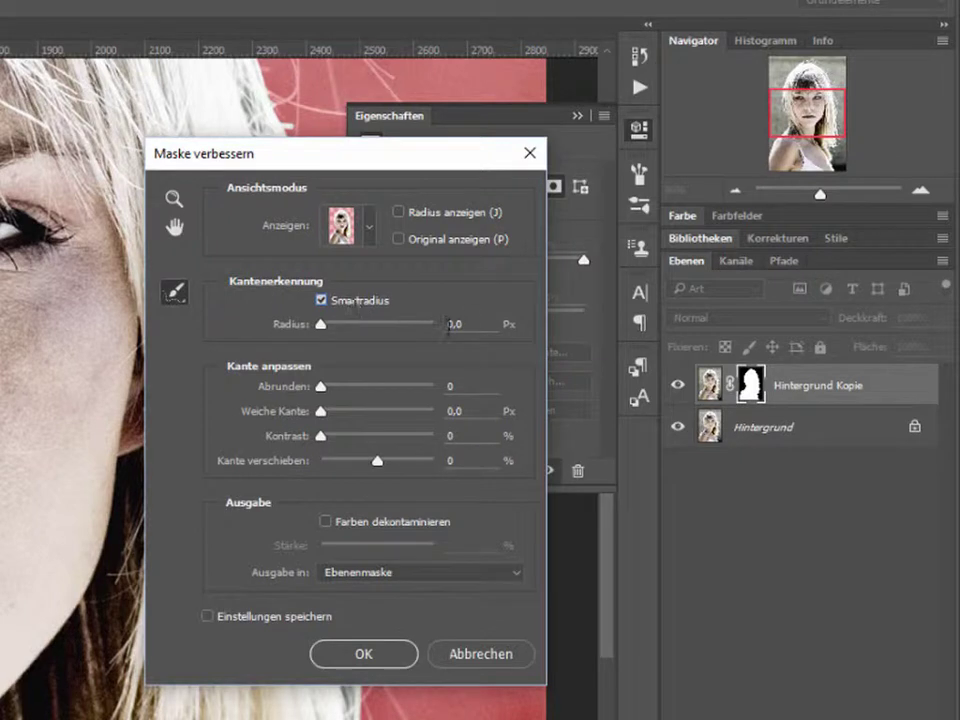
click(321, 323)
click(321, 300)
Set Weiche Kante to 0,7 px, enable Farben dekontaminieren, output to Neue Ebene mit Ebenenmaske
drag(321, 410, 327, 418)
click(327, 418)
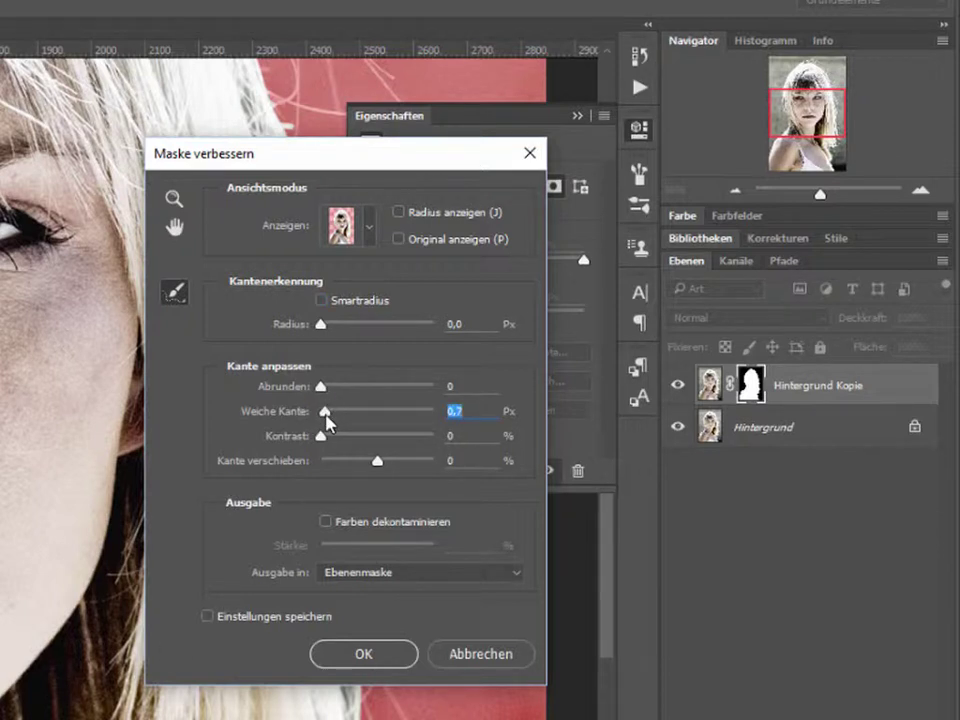
click(448, 435)
click(337, 522)
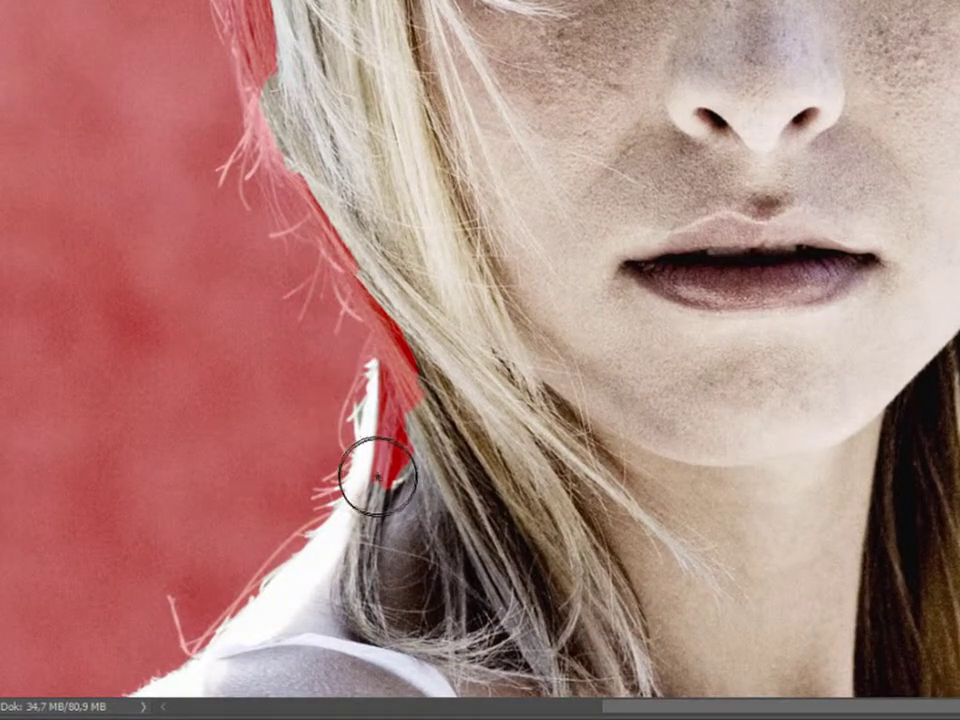
Refine the left hair edge from the jaw up to below the temple
mouse_move(371, 471)
mouse_down()
mouse_move(395, 442)
mouse_move(384, 345)
mouse_move(330, 476)
mouse_move(264, 559)
mouse_move(180, 630)
mouse_move(189, 589)
mouse_move(283, 536)
mouse_move(321, 328)
mouse_move(309, 276)
mouse_move(223, 146)
mouse_move(300, 214)
mouse_move(266, 129)
mouse_move(235, 95)
mouse_up()
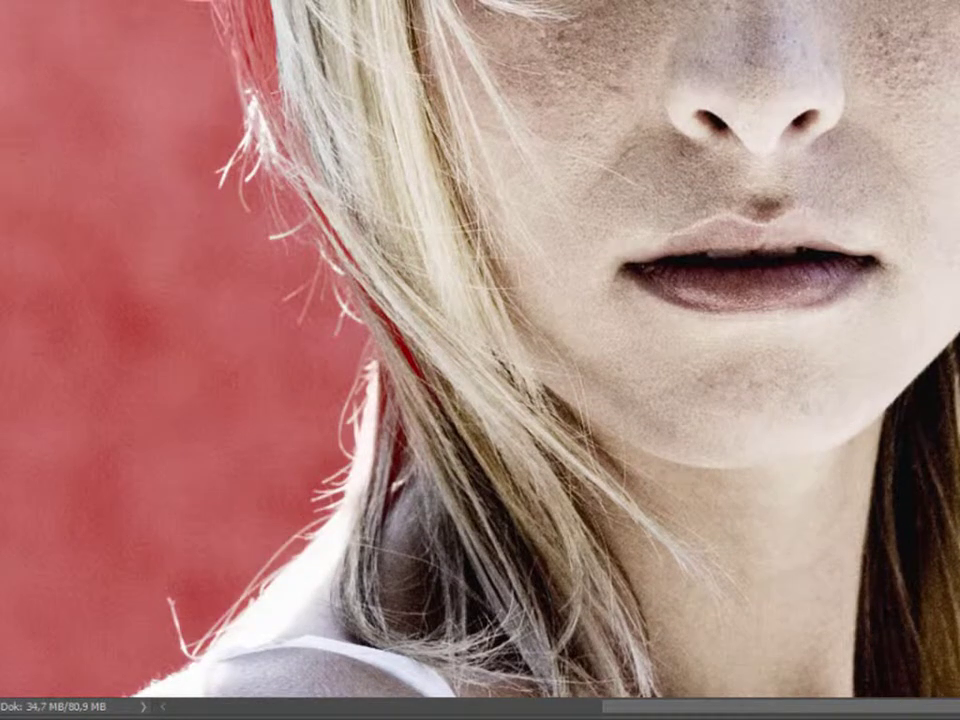
scroll(943, 296, up, 3)
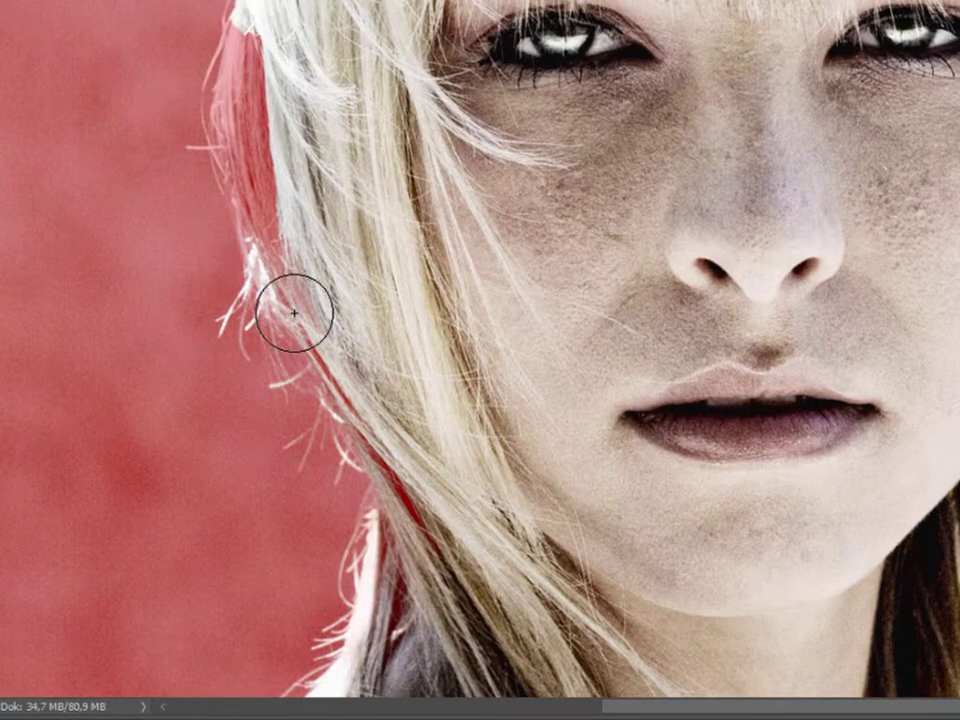
mouse_move(294, 313)
mouse_down()
mouse_move(246, 86)
mouse_move(214, 154)
mouse_move(249, 296)
mouse_move(220, 124)
mouse_move(170, 5)
mouse_up()
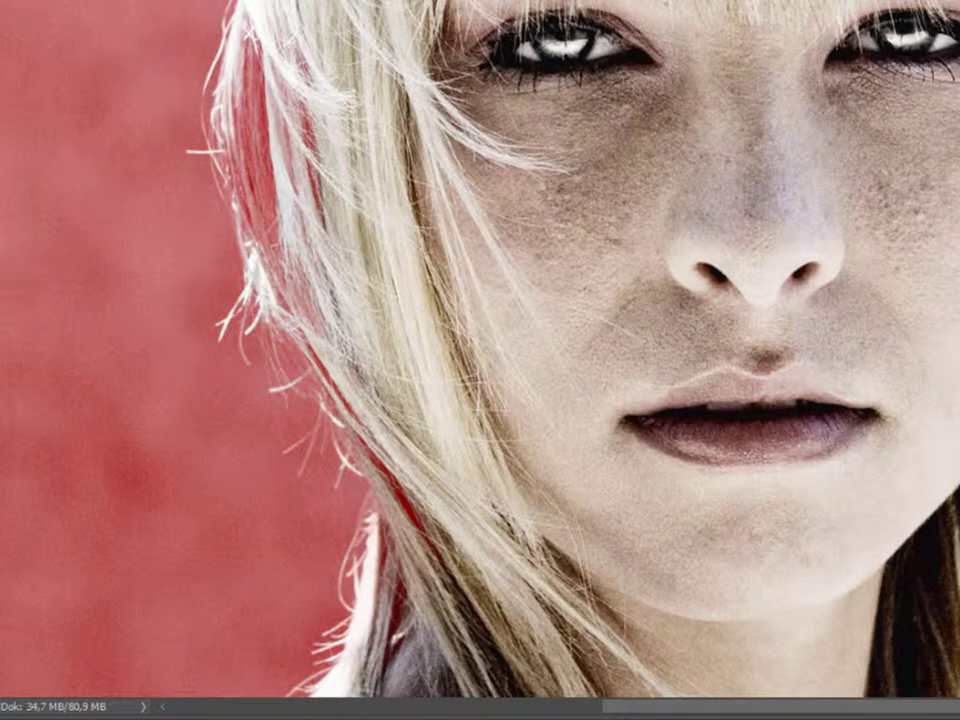
scroll(480, 350, up, 2)
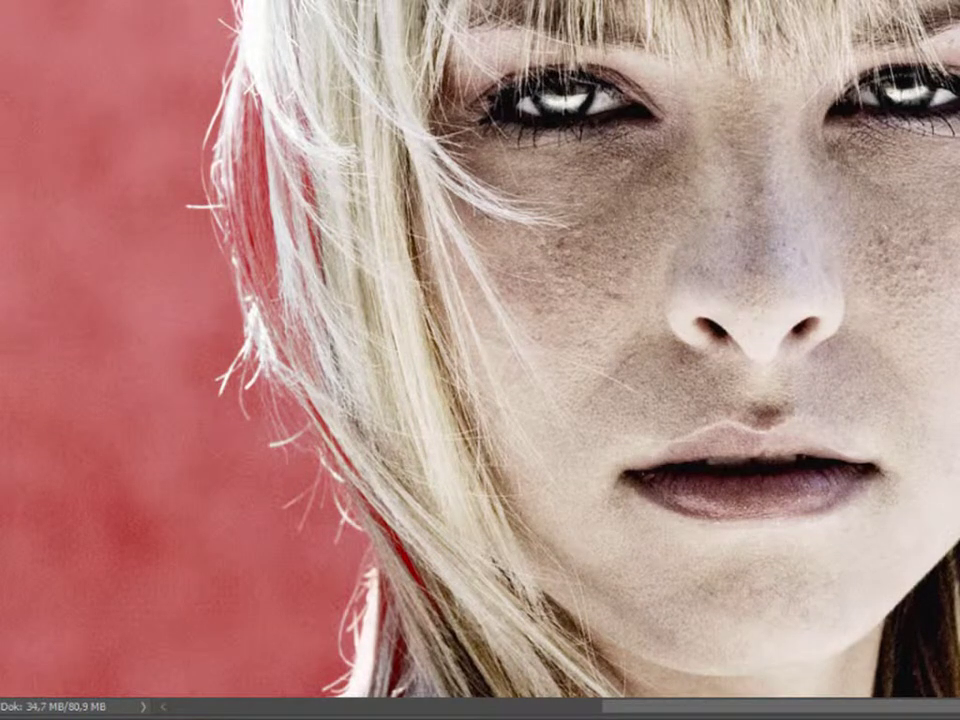
Refine the stray strands left of the face and the hair edge from chin to forehead
mouse_move(302, 184)
mouse_down()
mouse_move(292, 258)
mouse_move(266, 86)
mouse_move(257, 201)
mouse_move(328, 370)
mouse_move(407, 512)
mouse_move(422, 609)
mouse_move(418, 668)
mouse_up()
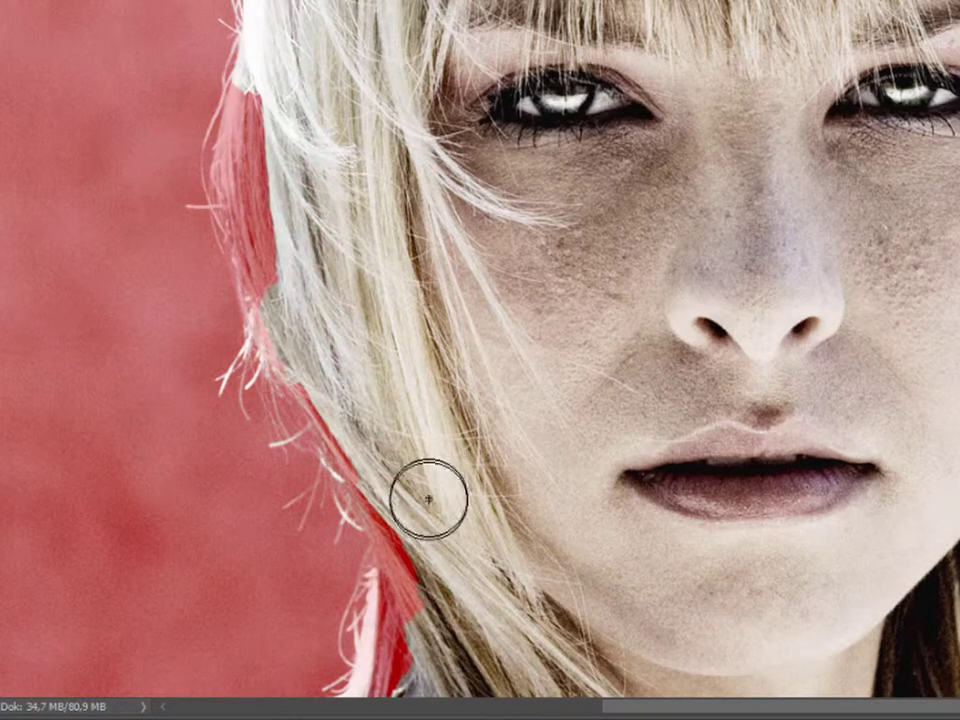
mouse_move(379, 668)
mouse_down()
mouse_move(381, 611)
mouse_move(349, 504)
mouse_move(401, 574)
mouse_move(317, 464)
mouse_move(324, 536)
mouse_move(281, 420)
mouse_move(244, 375)
mouse_move(229, 120)
mouse_move(238, 75)
mouse_up()
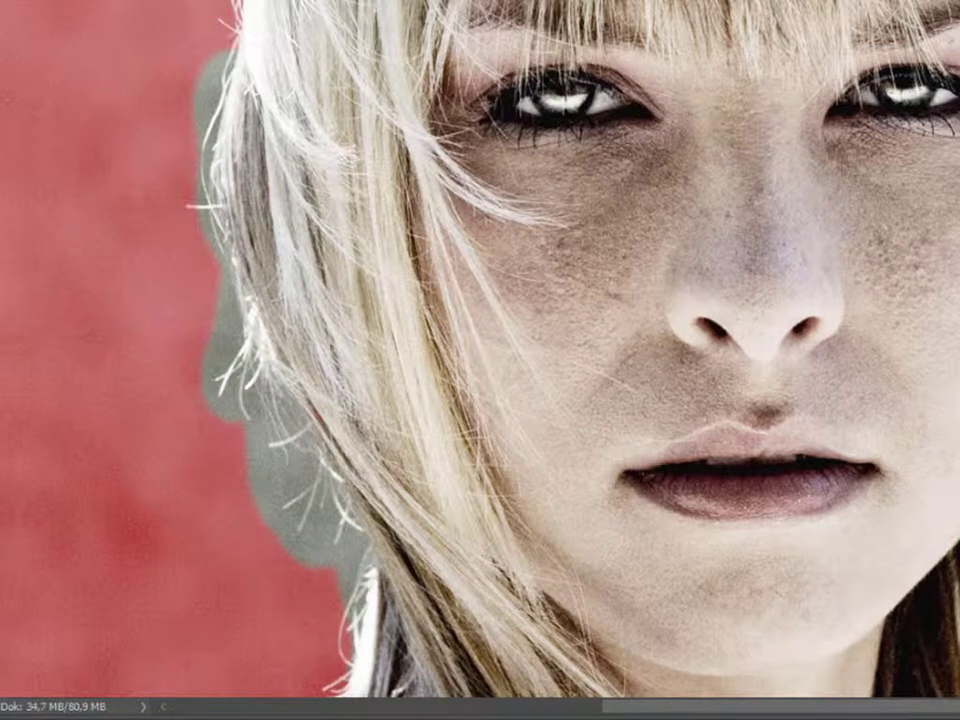
scroll(480, 350, up, 3)
scroll(480, 350, up, 3)
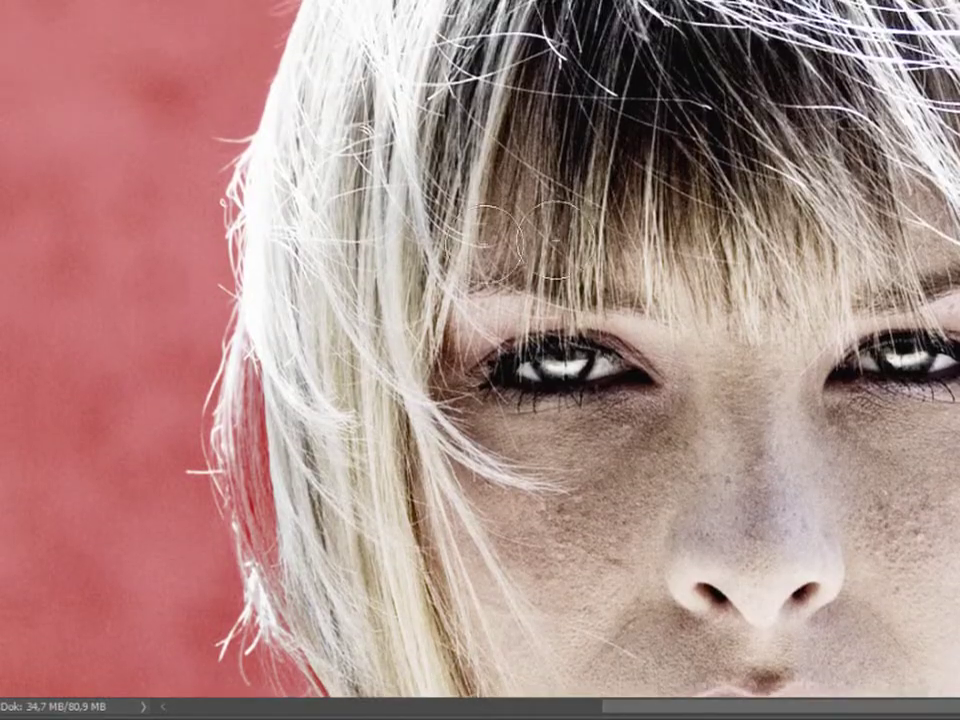
mouse_move(236, 311)
mouse_down()
mouse_move(232, 228)
mouse_move(195, 65)
mouse_up()
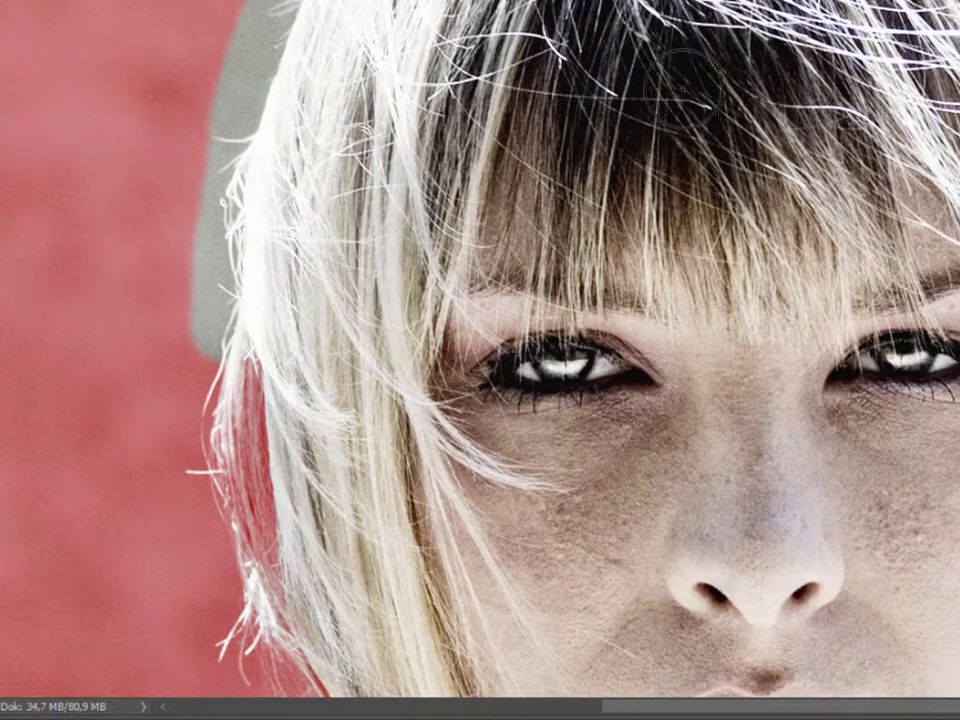
scroll(565, 310, up, 4)
scroll(565, 310, right, 3)
scroll(561, 325, up, 1)
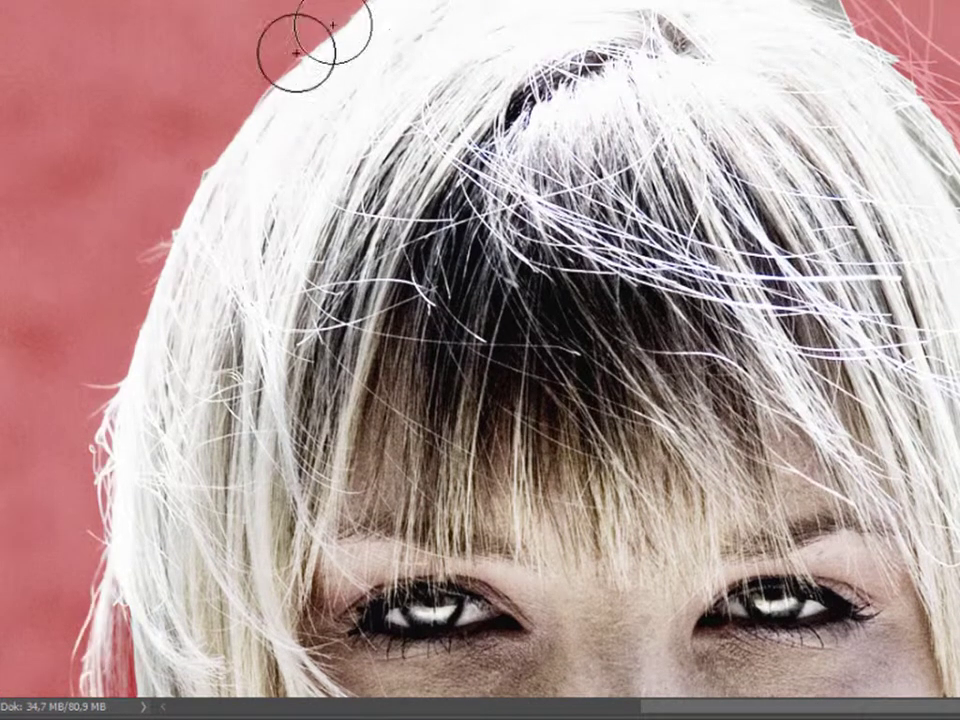
Refine the hair edge across the top of the head from left to right
drag(146, 268, 300, 5)
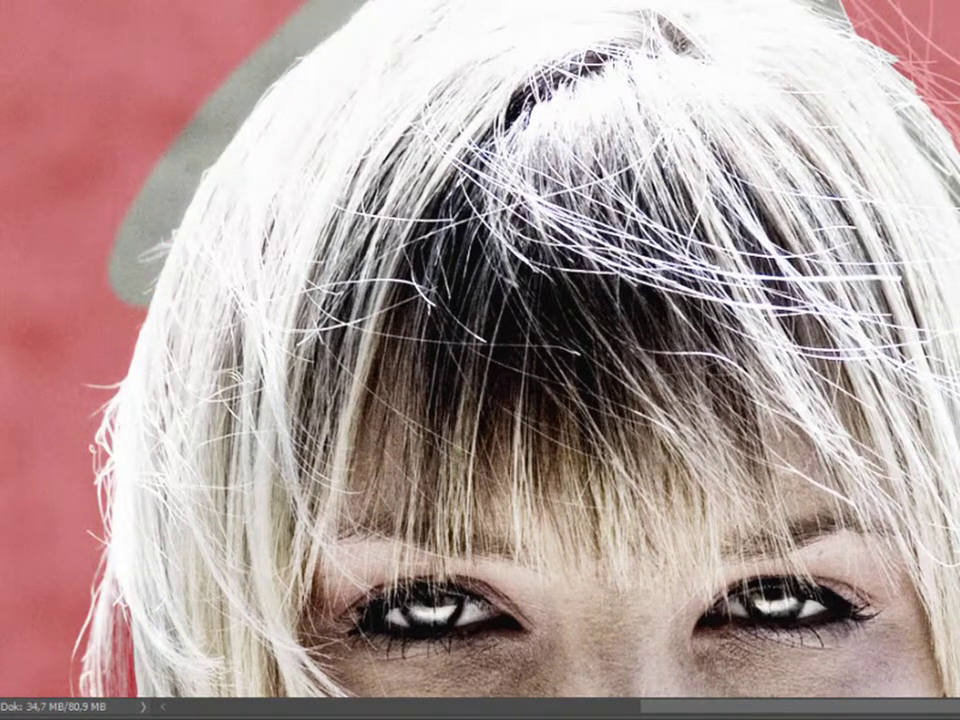
drag(881, 5, 918, 30)
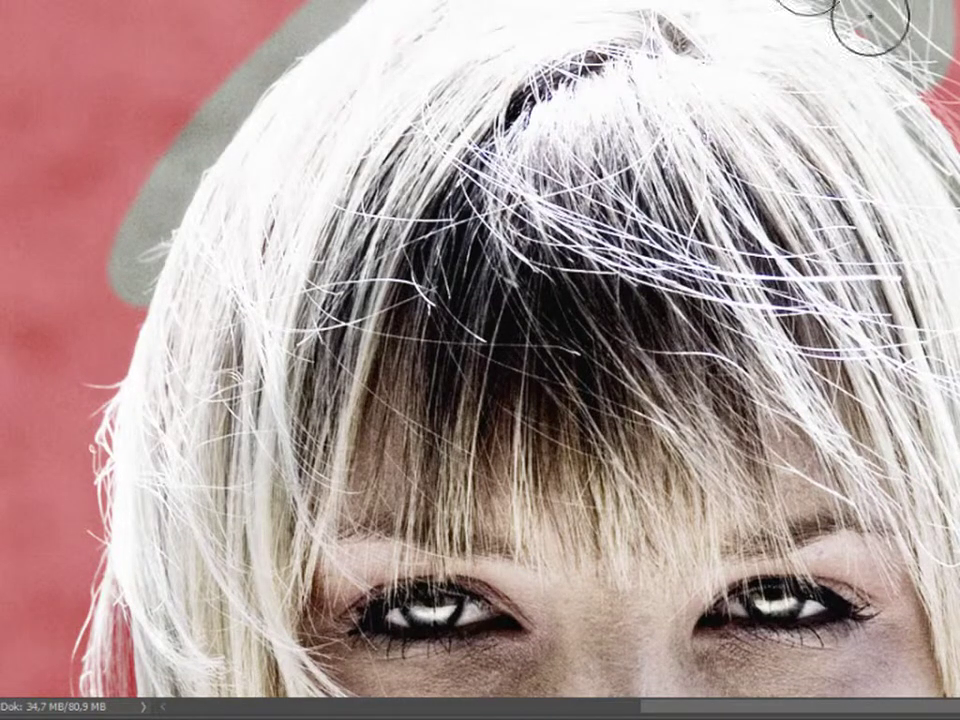
drag(870, 18, 955, 78)
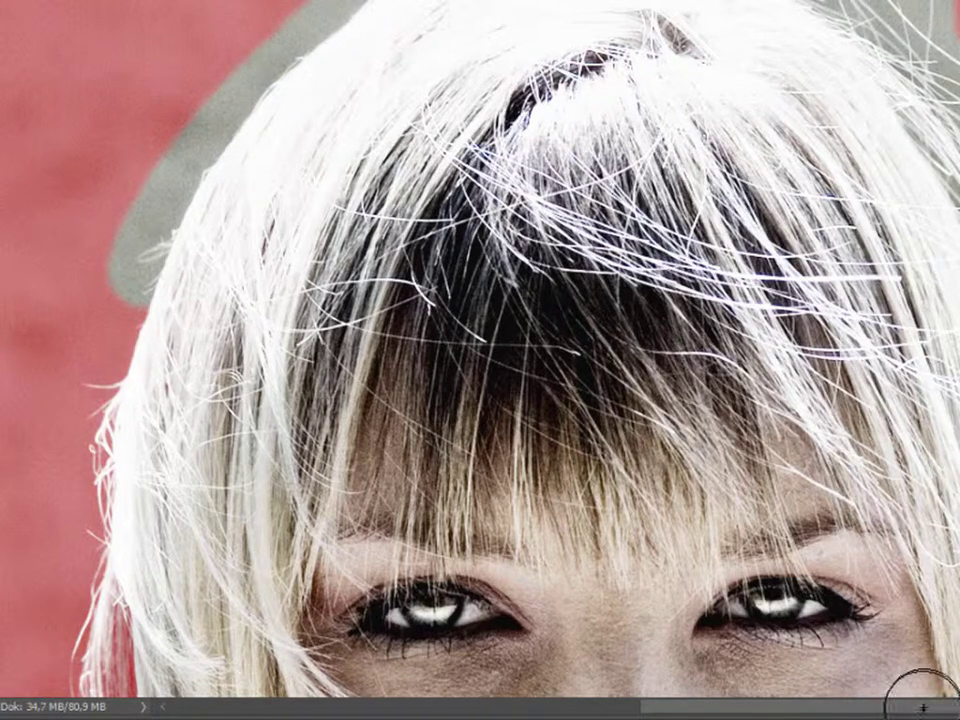
drag(918, 713, 959, 713)
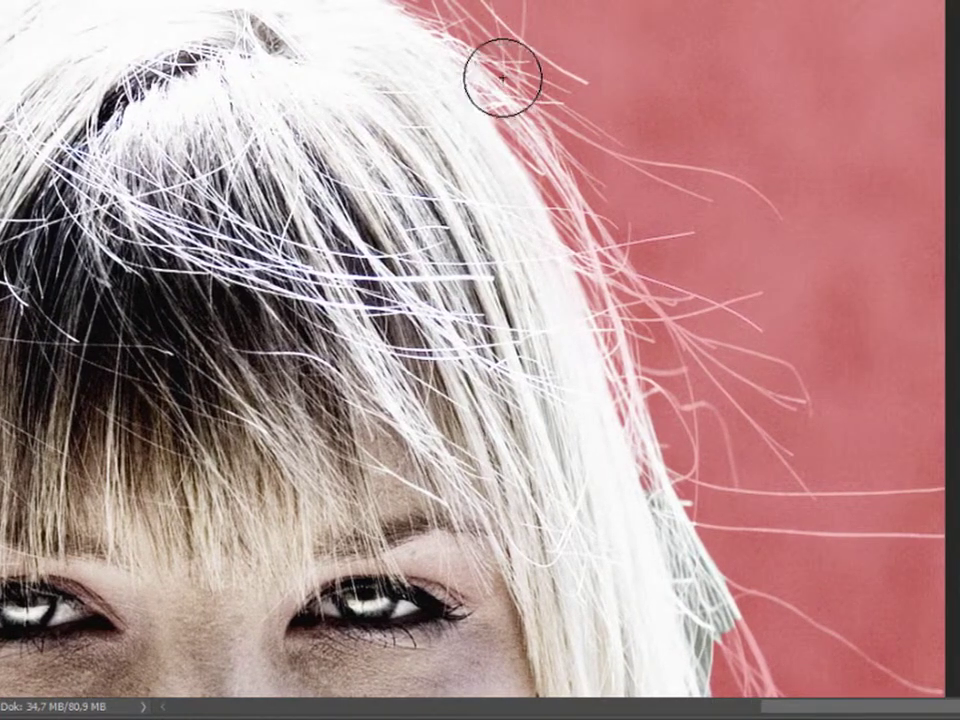
Refine the flyaway strands and lower hair edge at upper right
mouse_move(504, 74)
mouse_down()
mouse_move(684, 184)
mouse_move(774, 208)
mouse_up()
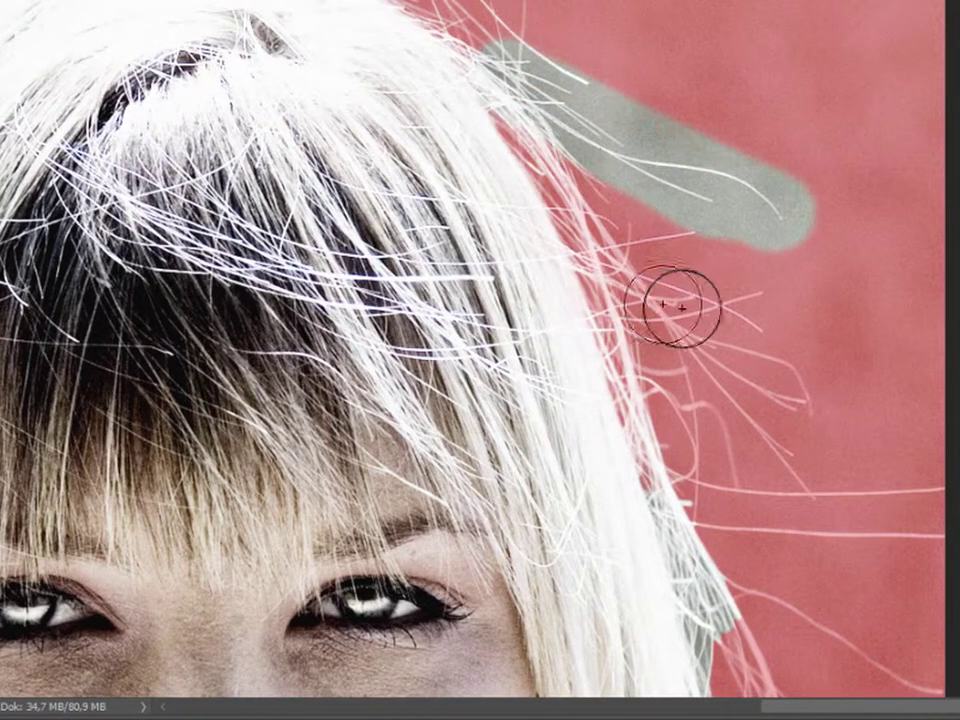
mouse_move(645, 225)
mouse_down()
mouse_move(789, 390)
mouse_move(724, 283)
mouse_move(658, 290)
mouse_move(690, 439)
mouse_move(780, 476)
mouse_move(707, 461)
mouse_move(879, 493)
mouse_move(932, 525)
mouse_move(736, 524)
mouse_move(681, 493)
mouse_up()
click(759, 420)
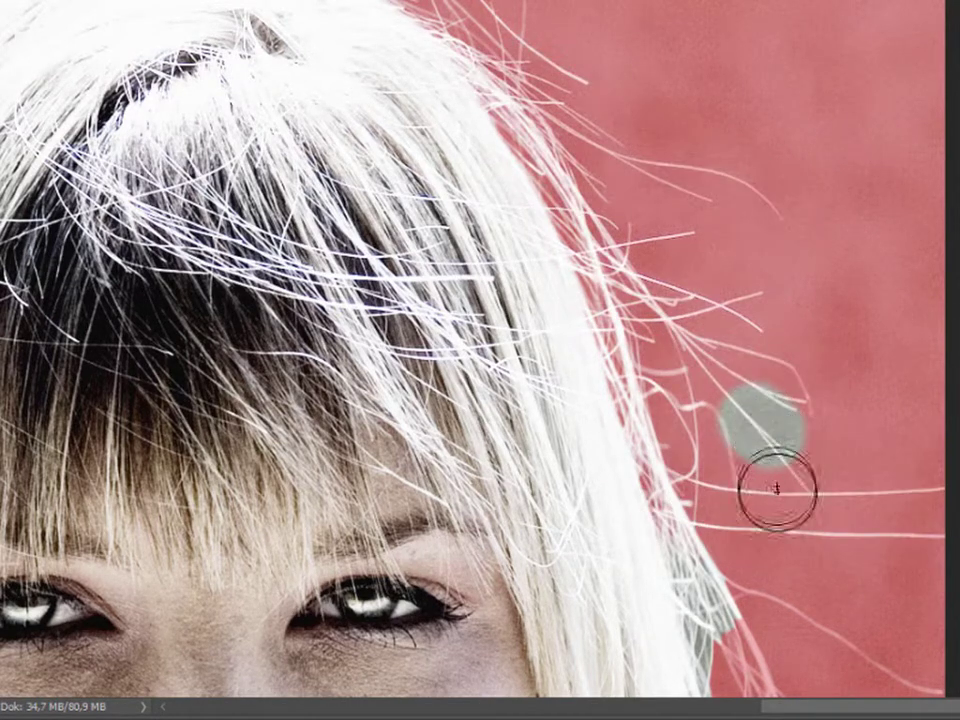
mouse_move(750, 495)
mouse_down()
mouse_move(696, 551)
mouse_move(699, 626)
mouse_move(720, 643)
mouse_move(775, 536)
mouse_move(896, 654)
mouse_move(842, 621)
mouse_up()
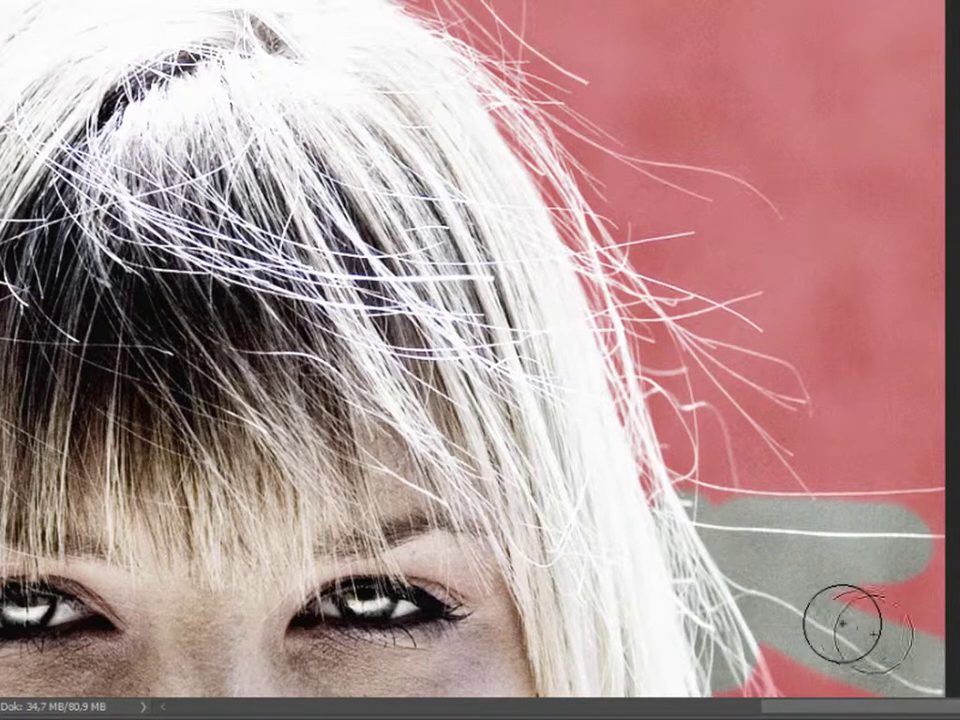
drag(799, 546, 836, 159)
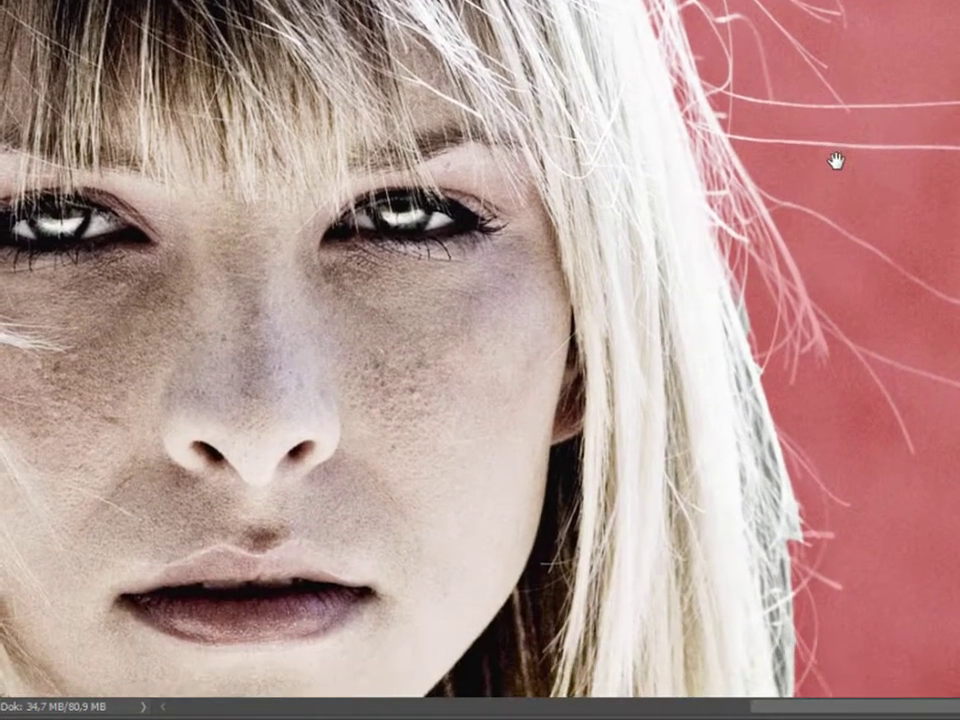
Refine the loose strands right of the eyes and beside the right cheek
mouse_move(796, 214)
mouse_down()
mouse_move(943, 311)
mouse_move(741, 197)
mouse_up()
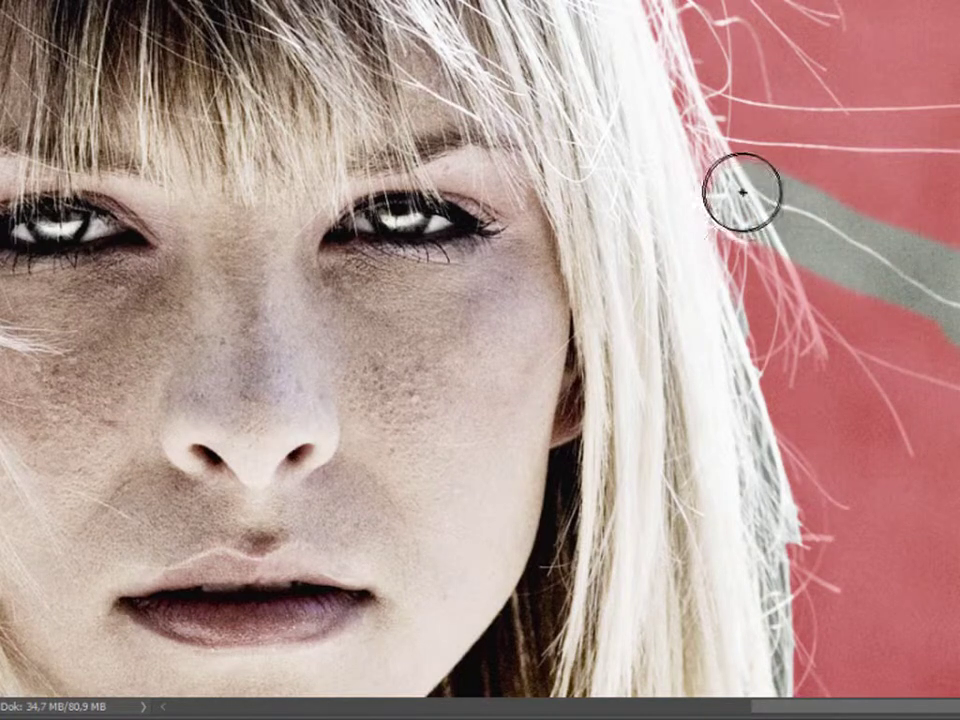
mouse_move(762, 330)
mouse_down()
mouse_move(799, 371)
mouse_move(915, 407)
mouse_move(870, 430)
mouse_up()
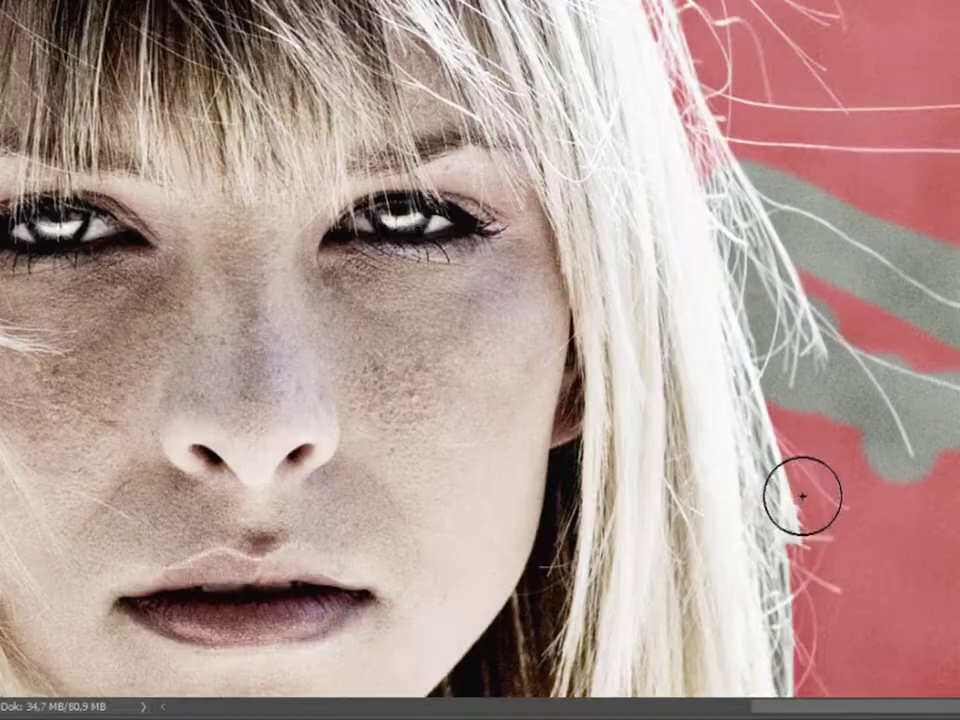
drag(802, 496, 784, 343)
Refine the right hair edge beside the face and neck down toward the shoulder
mouse_move(707, 11)
mouse_down()
mouse_move(765, 546)
mouse_move(786, 600)
mouse_move(900, 652)
mouse_move(782, 467)
mouse_move(816, 313)
mouse_move(842, 300)
mouse_up()
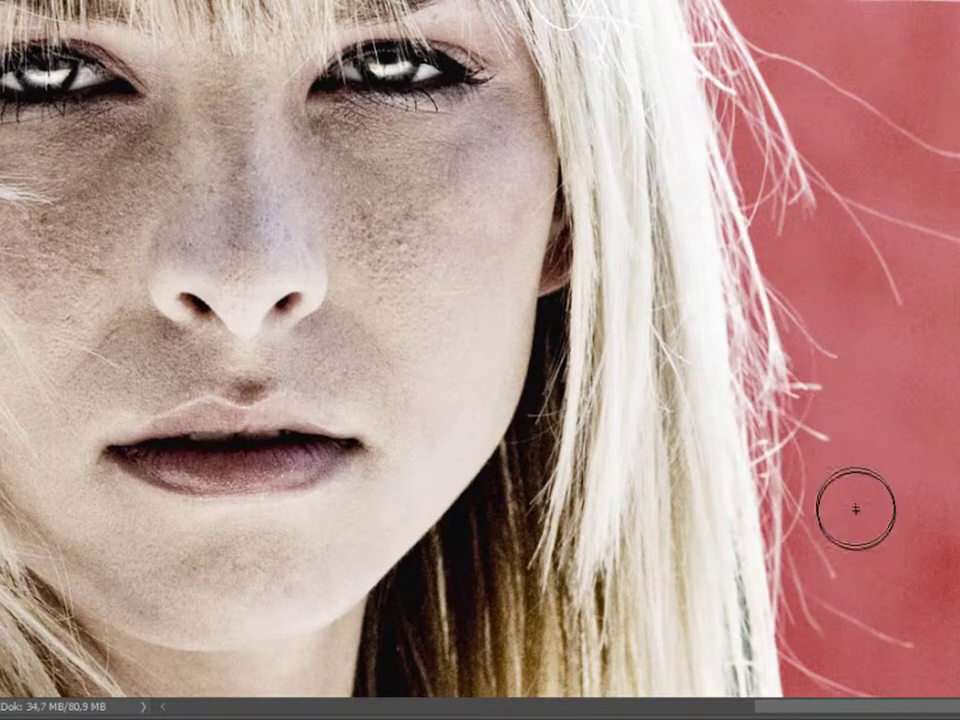
mouse_move(860, 540)
mouse_down()
mouse_move(821, 257)
mouse_move(793, 184)
mouse_up()
mouse_move(714, 216)
mouse_down()
mouse_move(718, 365)
mouse_move(739, 529)
mouse_up()
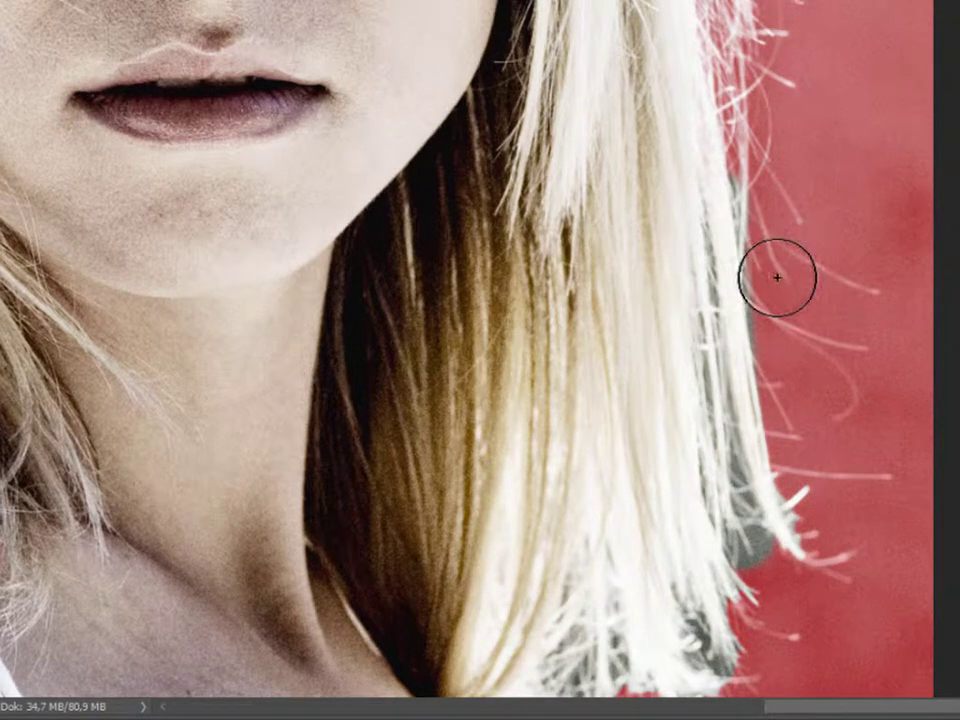
click(778, 224)
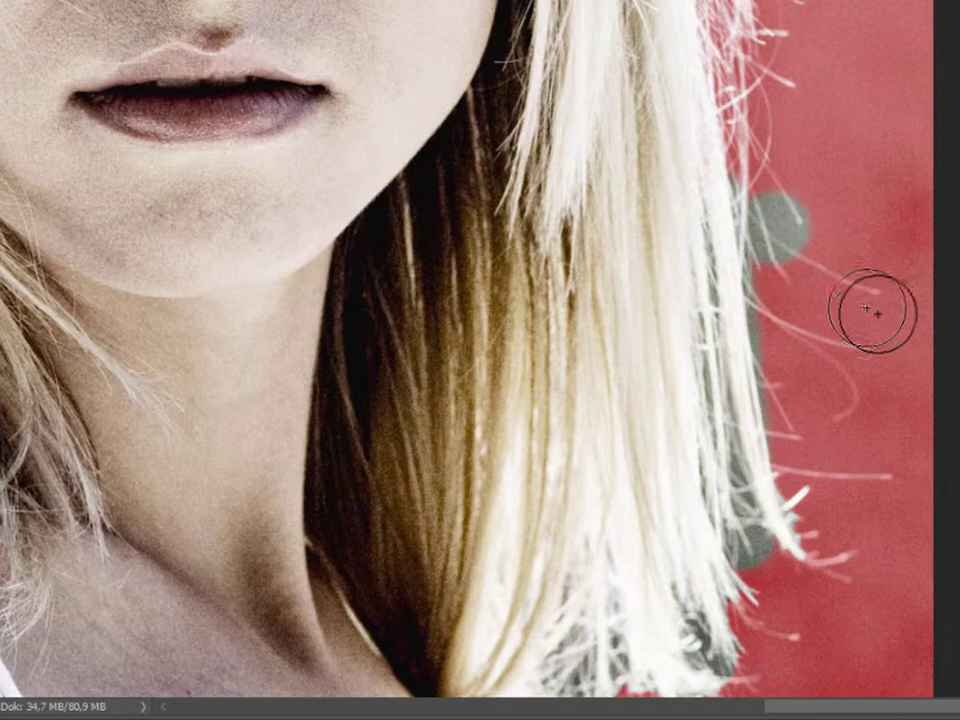
mouse_move(872, 311)
mouse_down()
mouse_move(763, 306)
mouse_move(857, 396)
mouse_move(776, 450)
mouse_move(836, 568)
mouse_move(810, 429)
mouse_move(831, 540)
mouse_move(794, 571)
mouse_up()
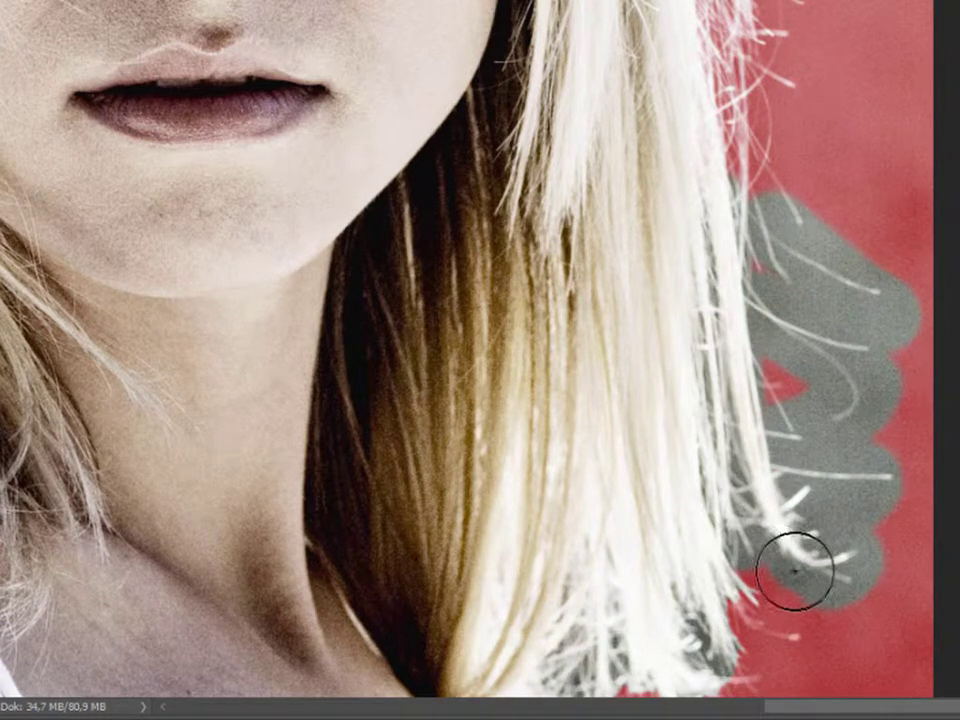
scroll(865, 220, down, 5)
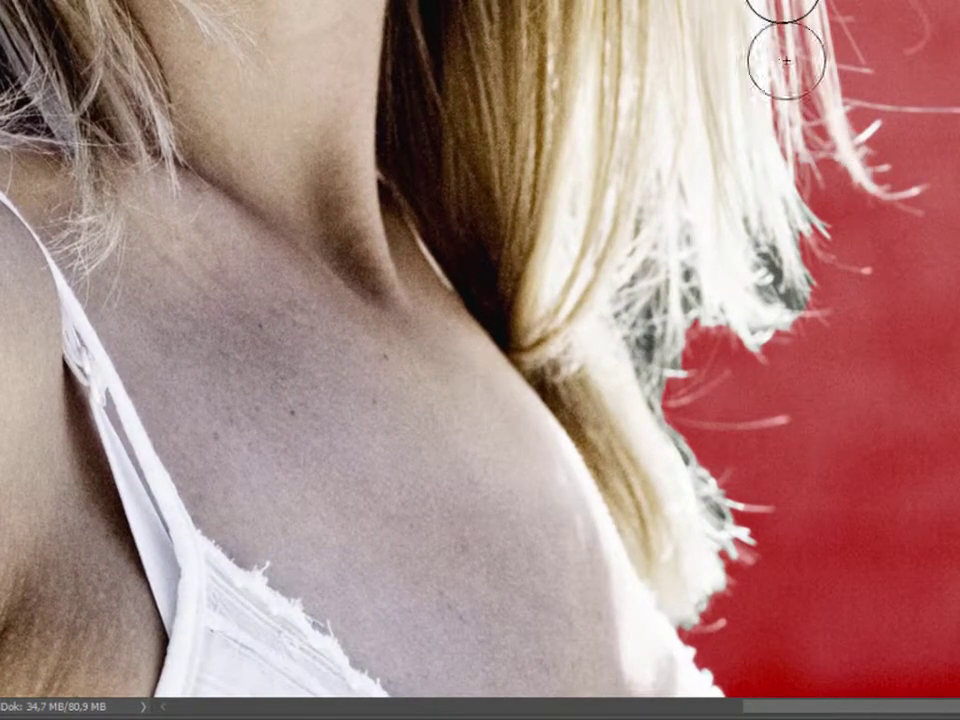
Refine the hair tips on the right shoulder and the shoulder outline below them
mouse_move(805, 186)
mouse_down()
mouse_move(789, 257)
mouse_move(808, 257)
mouse_move(778, 311)
mouse_move(744, 272)
mouse_move(664, 328)
mouse_move(671, 253)
mouse_move(732, 497)
mouse_move(701, 621)
mouse_move(701, 579)
mouse_up()
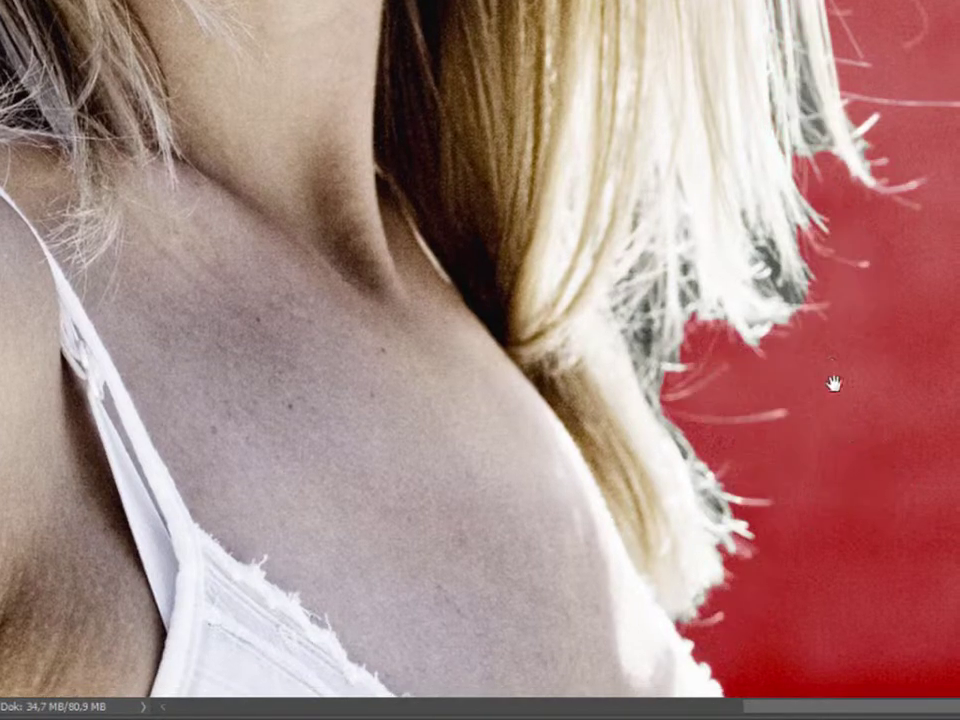
drag(832, 386, 814, 240)
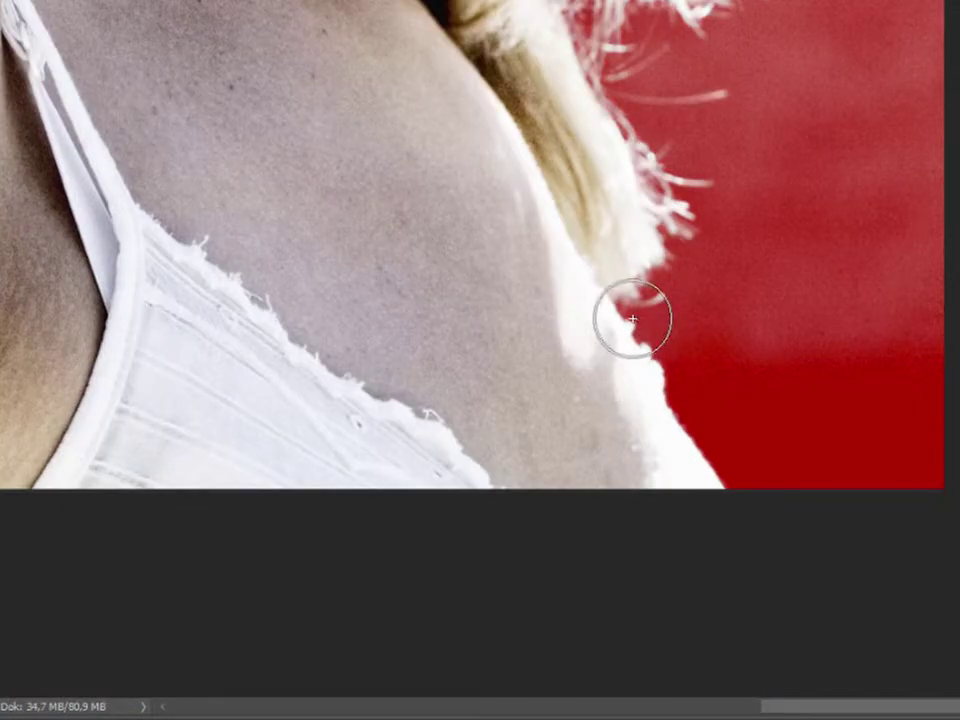
drag(632, 318, 730, 505)
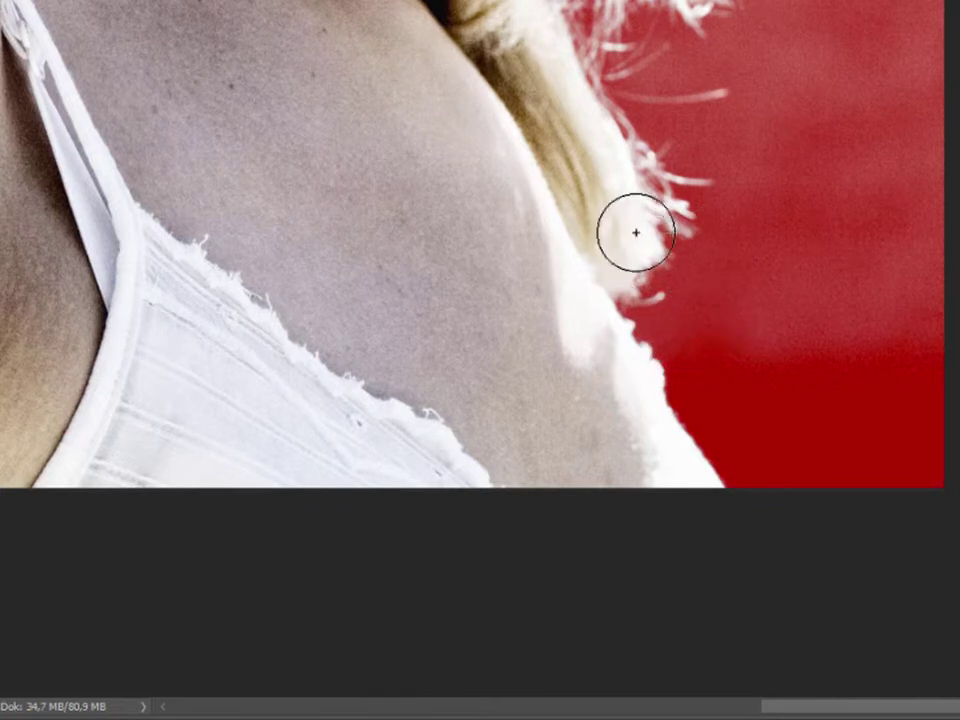
mouse_move(655, 238)
mouse_down()
mouse_move(743, 429)
mouse_move(733, 197)
mouse_move(803, 304)
mouse_move(650, 253)
mouse_move(658, 296)
mouse_move(671, 306)
mouse_move(647, 264)
mouse_up()
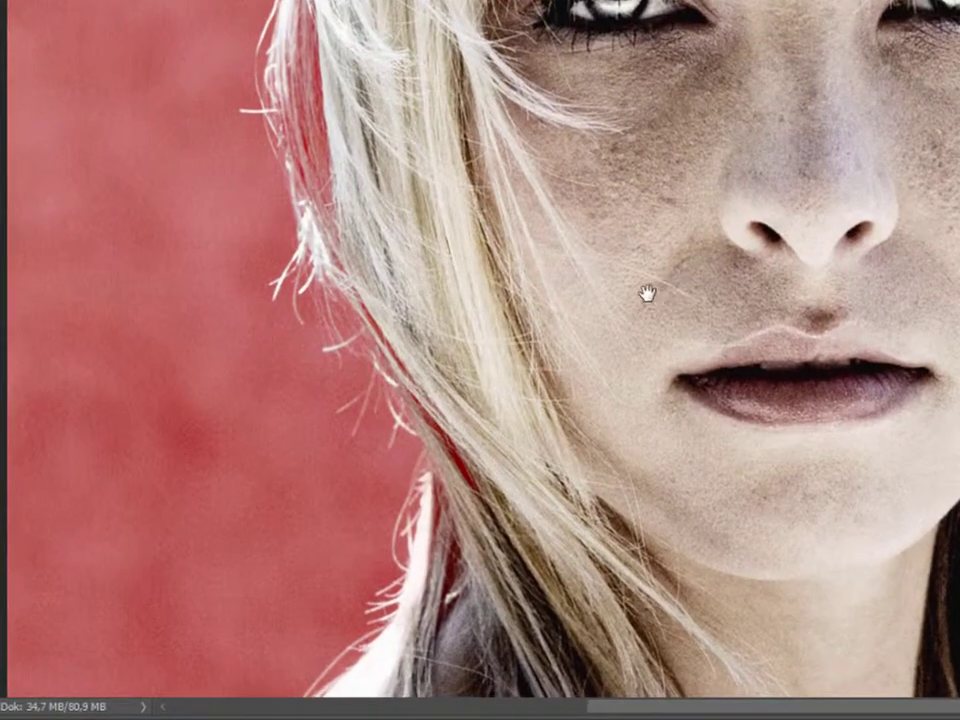
Brush the Refine Radius tool once more along the left hair edge
mouse_move(336, 402)
mouse_down()
mouse_move(349, 414)
mouse_move(343, 313)
mouse_move(283, 261)
mouse_move(283, 75)
mouse_move(313, 161)
mouse_move(304, 47)
mouse_move(328, 364)
mouse_up()
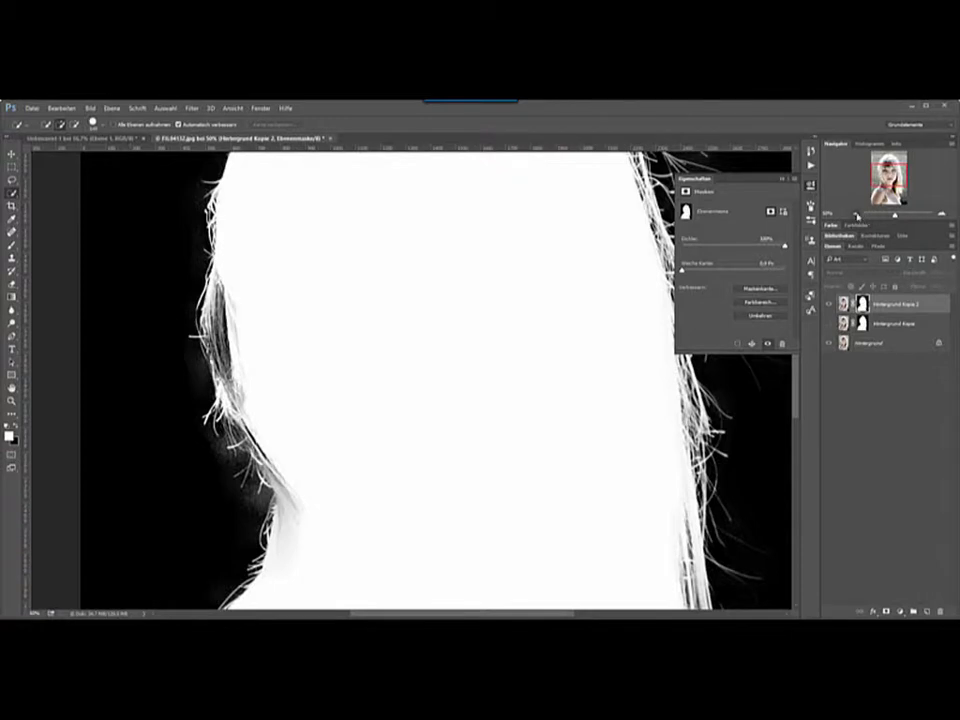
Compare both copy layers' masks in black and white, then return to the colour photo
click(856, 214)
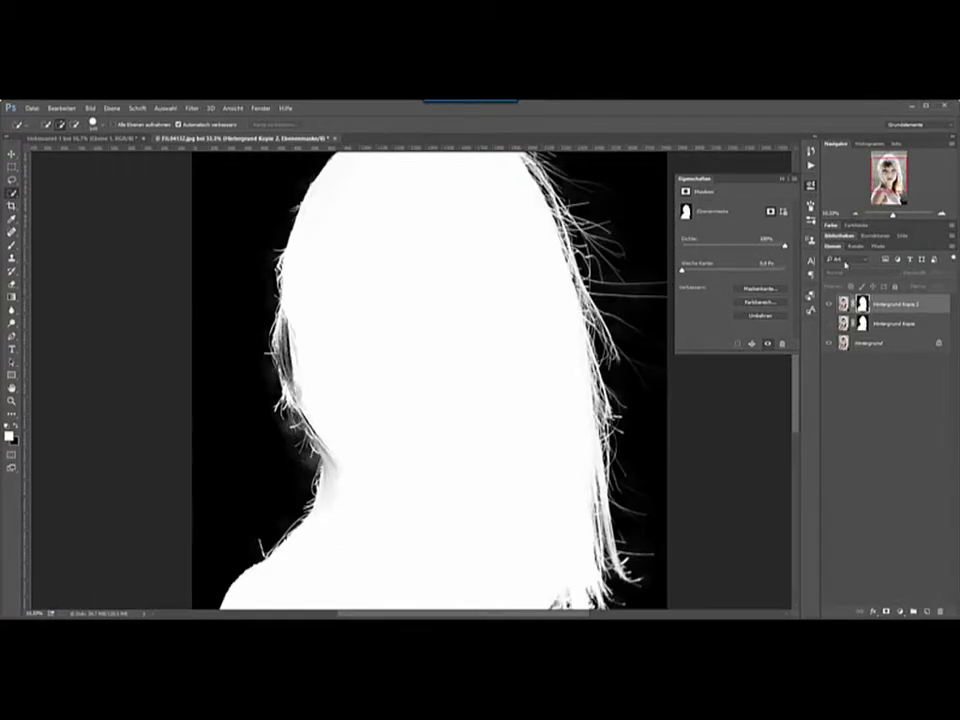
click(885, 323)
alt+click(862, 326)
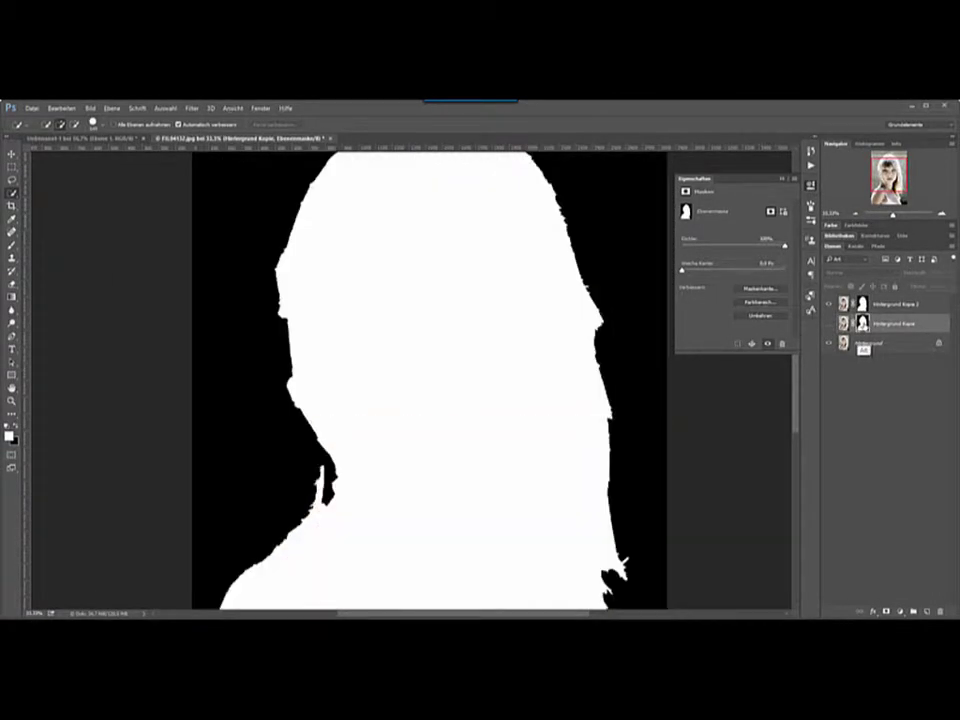
click(862, 304)
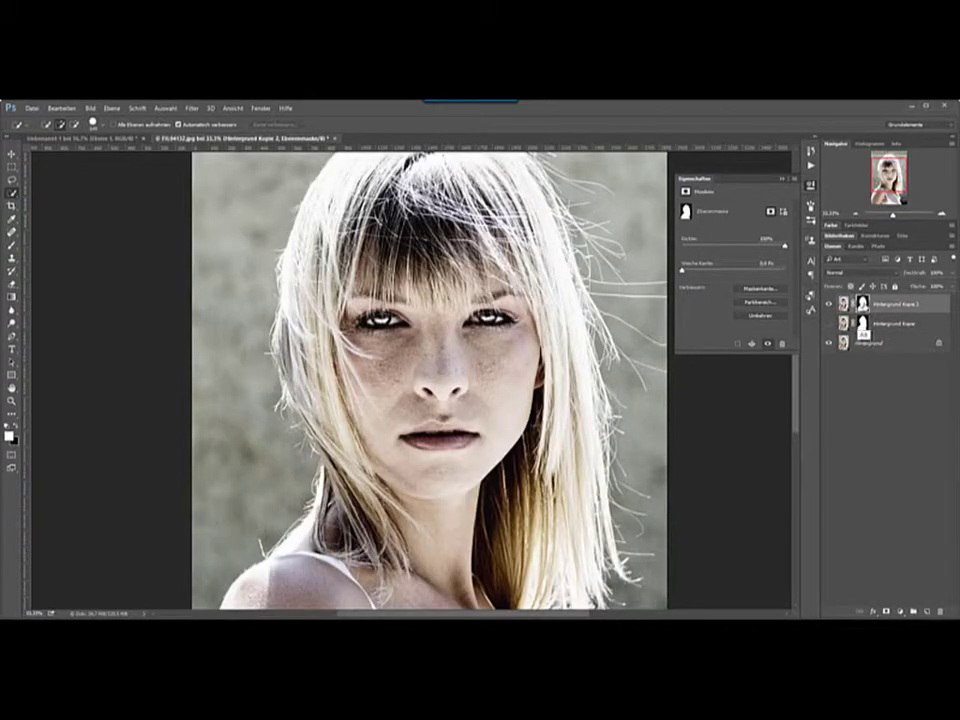
alt+click(862, 304)
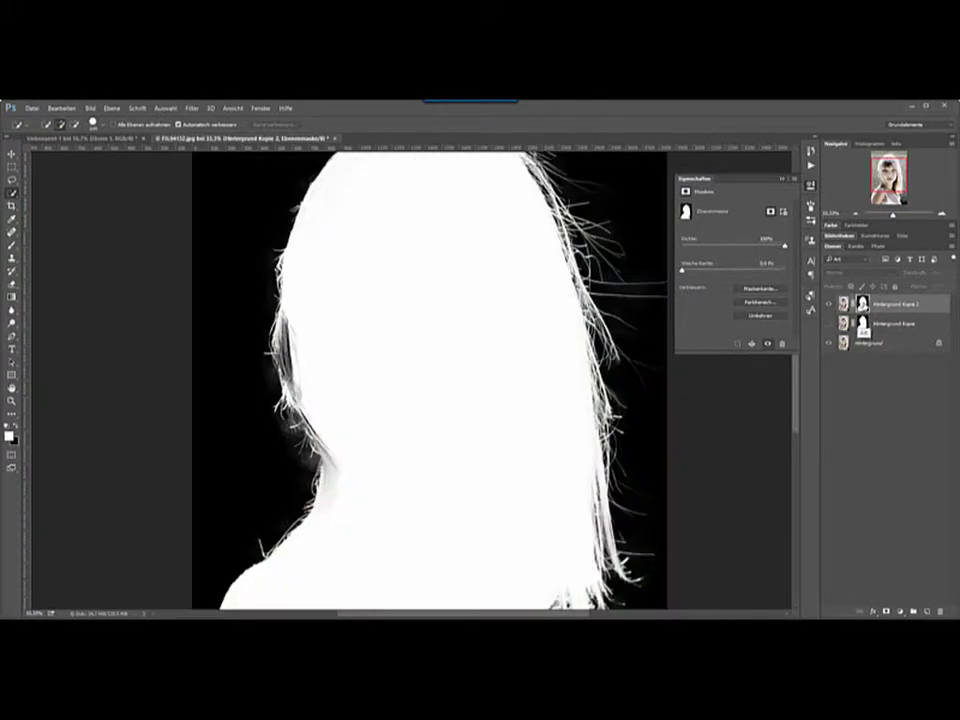
click(843, 304)
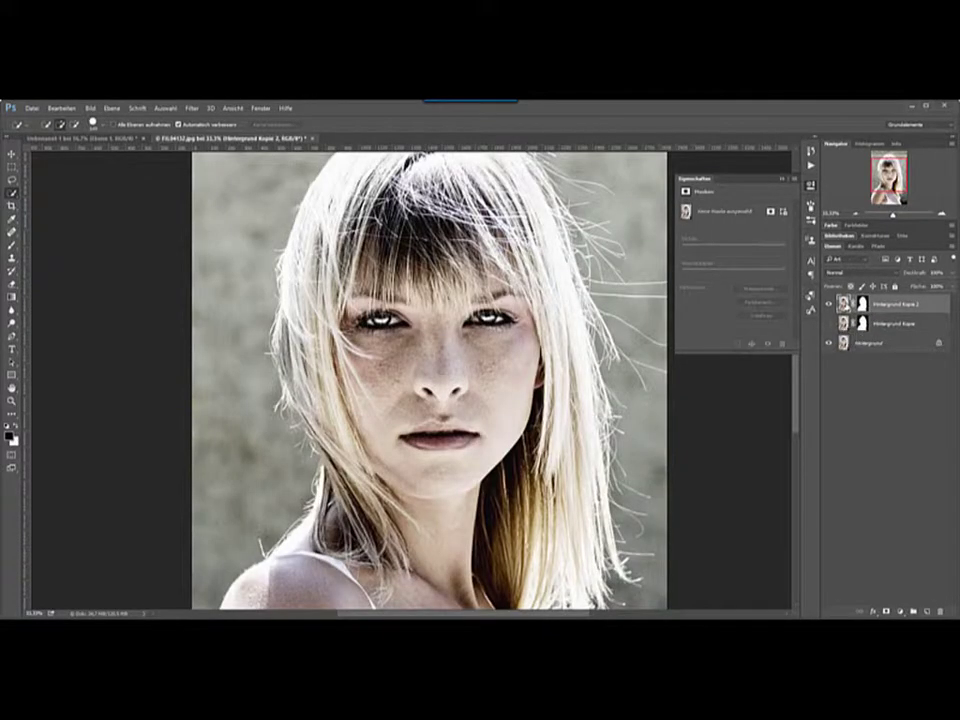
Zoom in on the face and hide the original Hintergrund layer
click(940, 214)
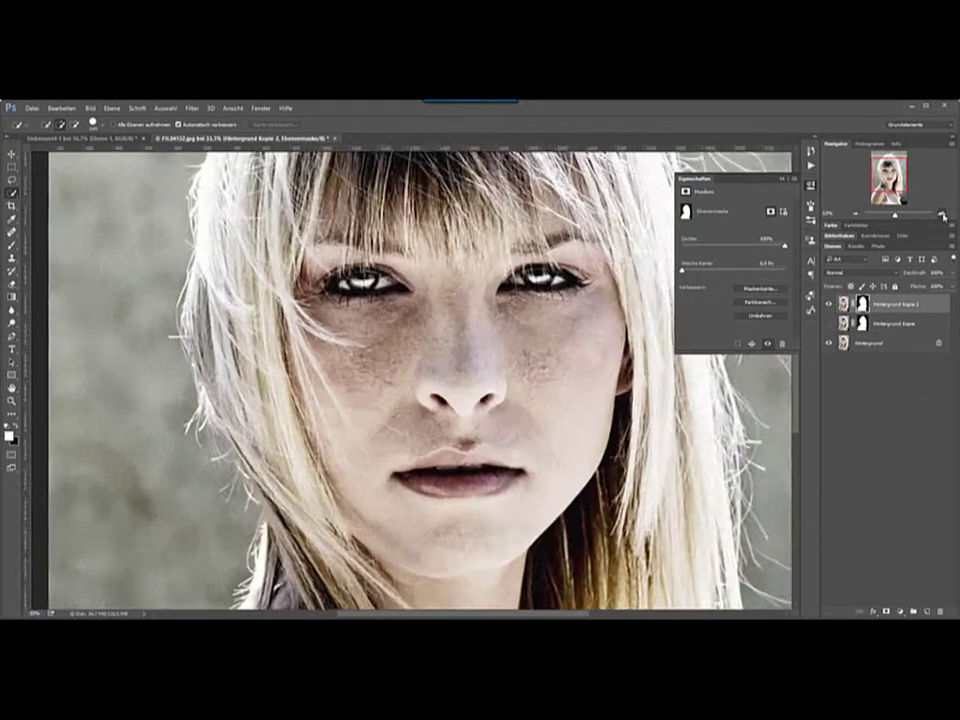
click(940, 214)
click(828, 343)
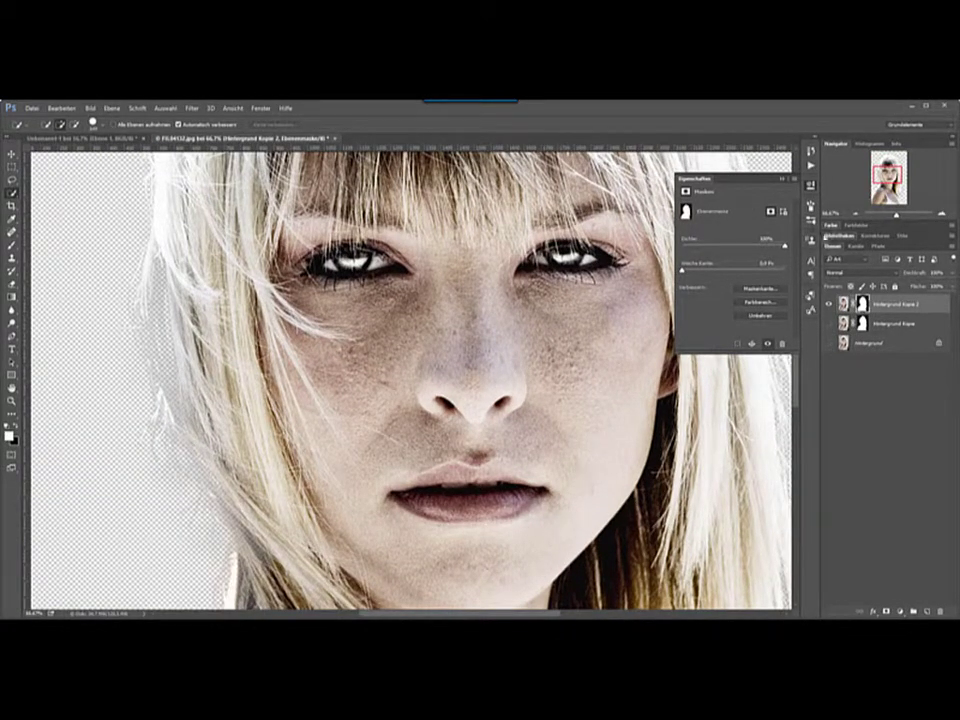
Set the Quick Selection brush to 241 px at 100% hardness and select the faded left hair edge
drag(523, 313, 563, 313)
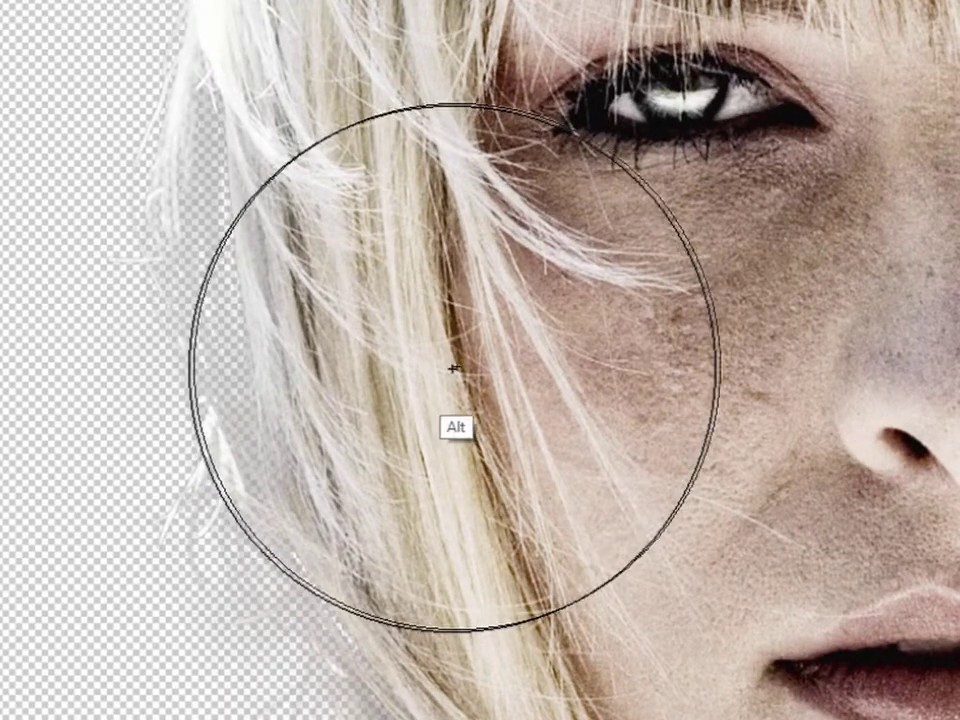
drag(450, 369, 296, 370)
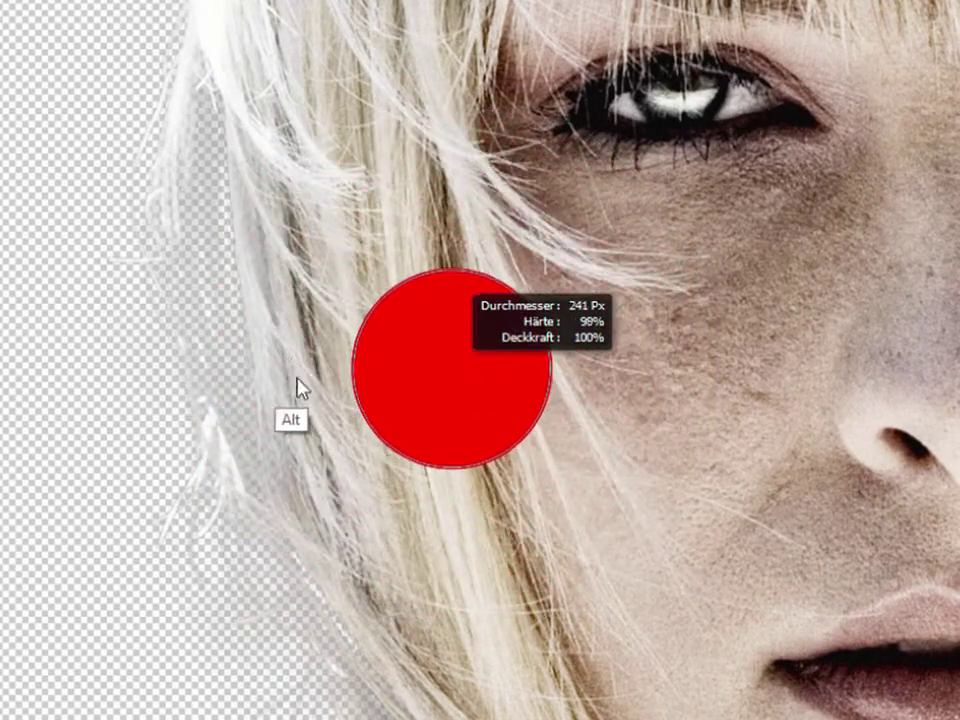
drag(296, 370, 300, 650)
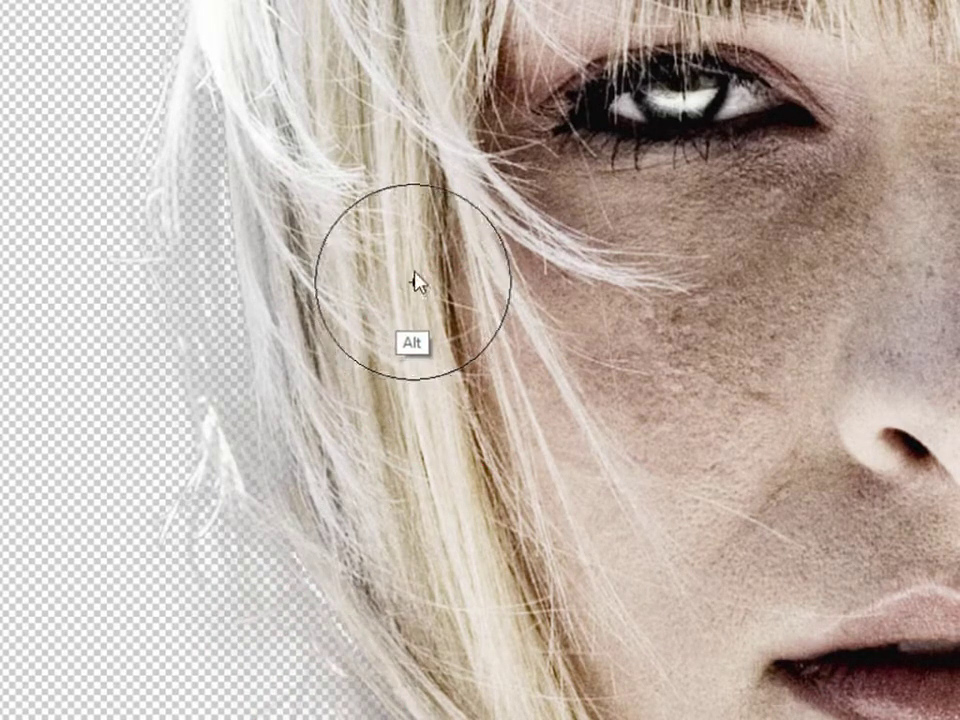
drag(401, 530, 376, 177)
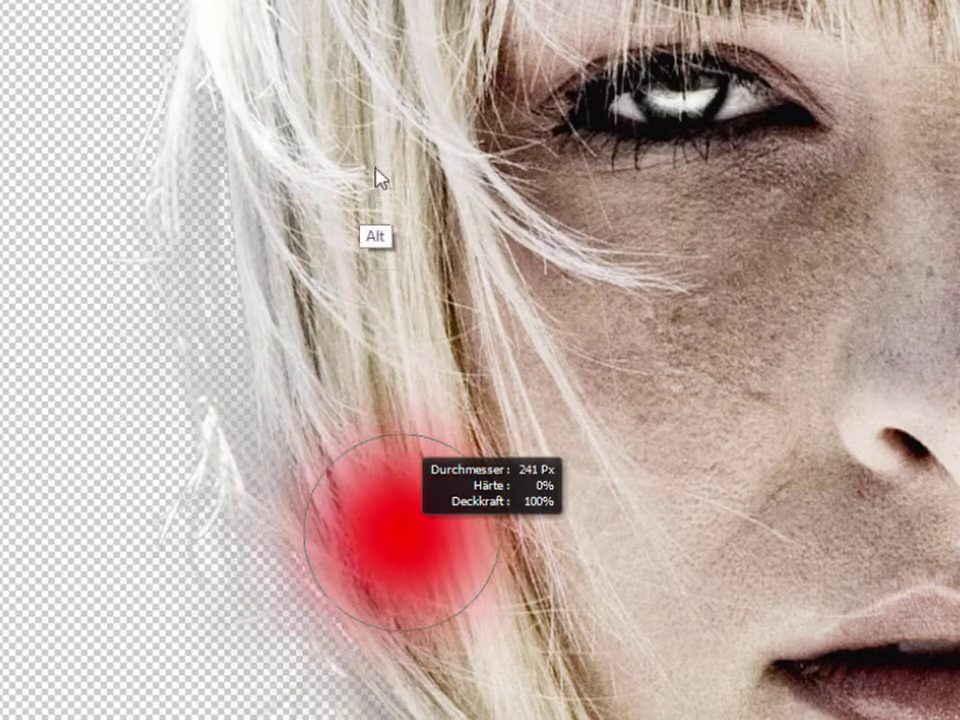
drag(368, 114, 374, 124)
mouse_move(373, 88)
mouse_down()
mouse_move(377, 690)
mouse_move(354, 519)
mouse_move(849, 508)
mouse_move(348, 487)
mouse_move(81, 497)
mouse_move(394, 501)
mouse_move(227, 491)
mouse_move(178, 458)
mouse_move(161, 257)
mouse_up()
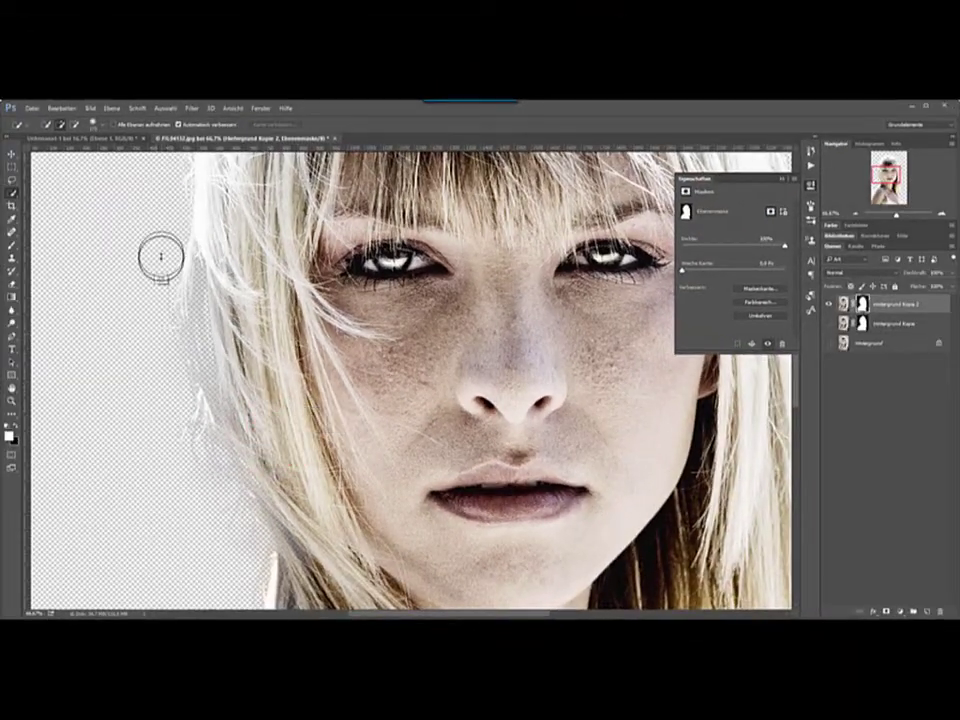
mouse_move(206, 369)
mouse_down()
mouse_move(225, 253)
mouse_move(227, 315)
mouse_move(222, 305)
mouse_up()
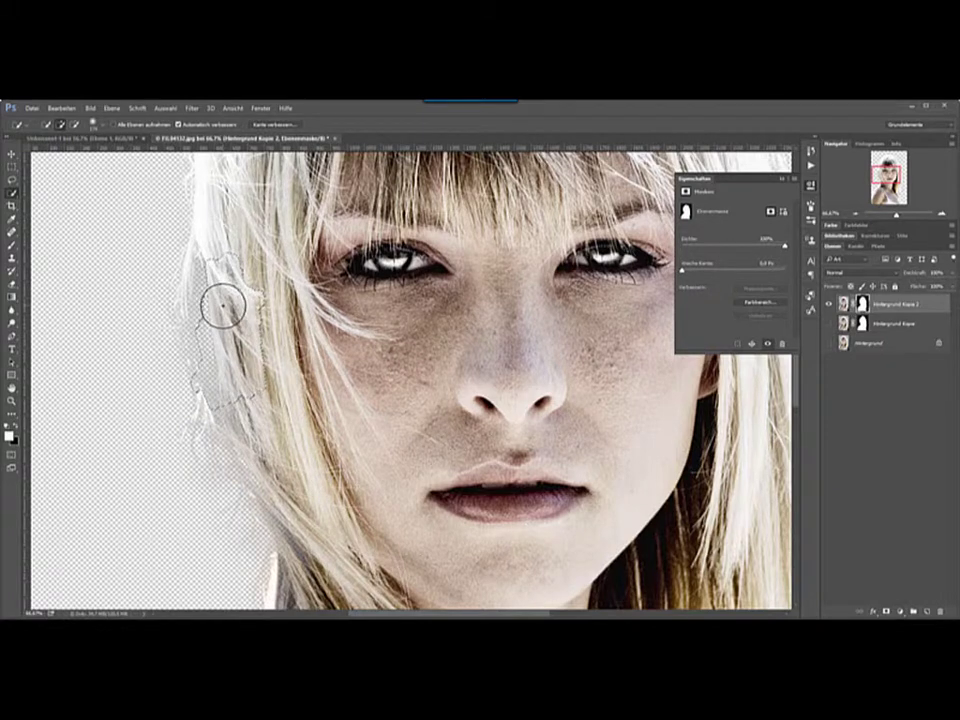
Deselect the hair selection via the Auswahl menu, dismissing stray menus
right_click(221, 306)
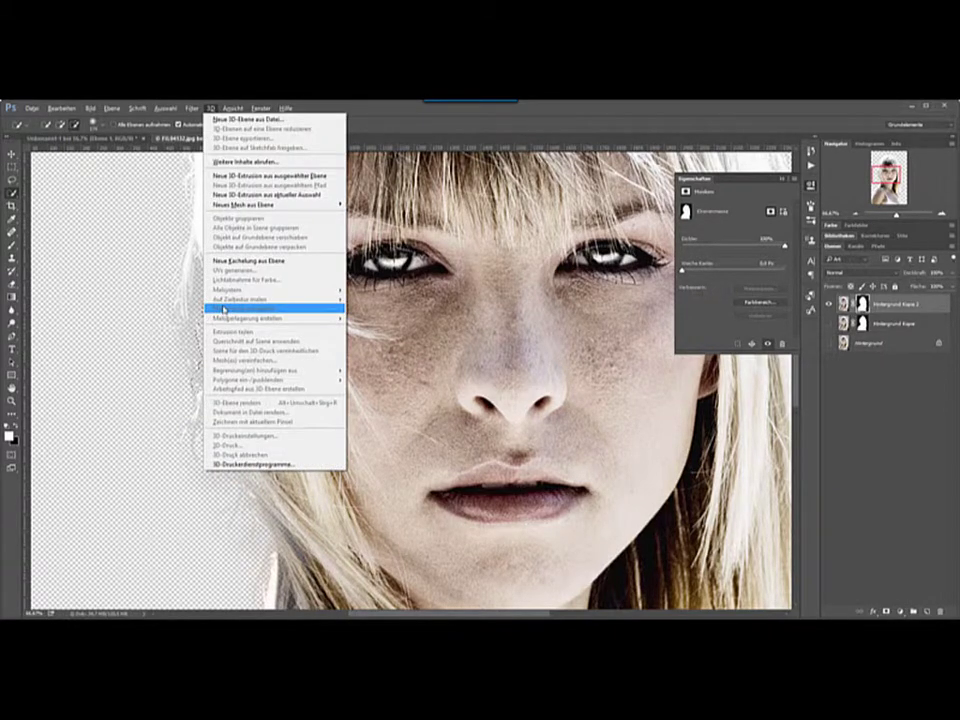
key(Escape)
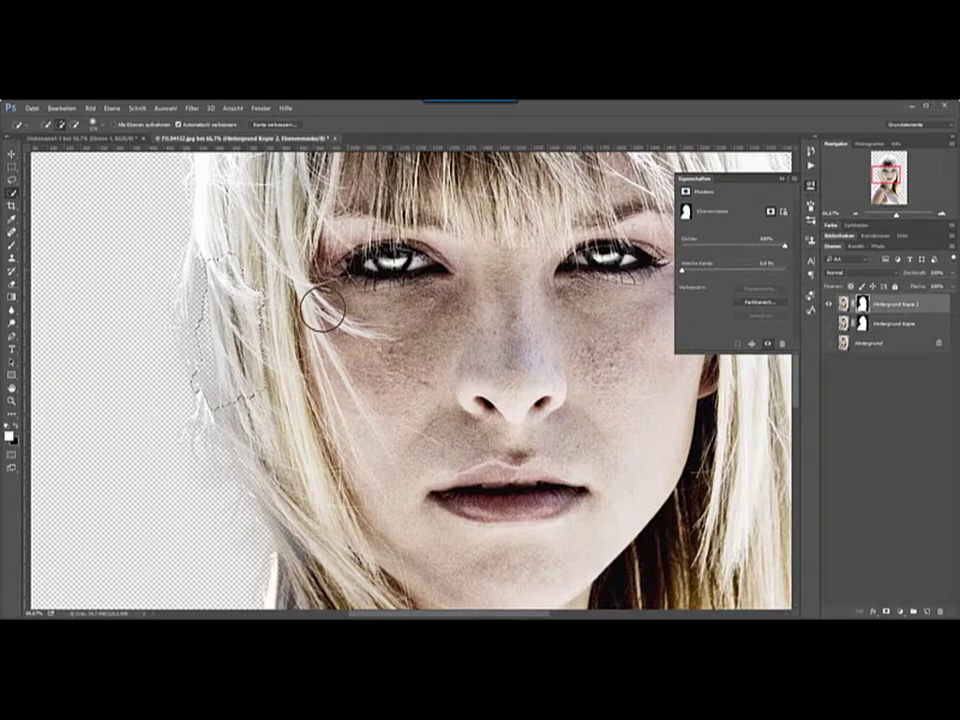
key(alt+d)
key(Escape)
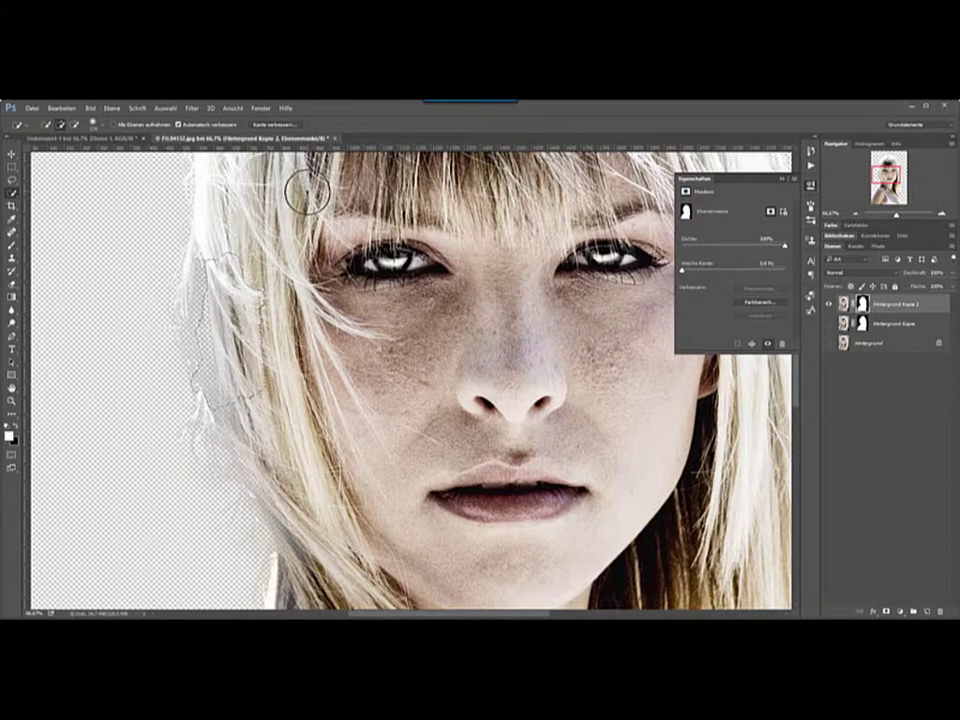
key(alt+d)
key(Escape)
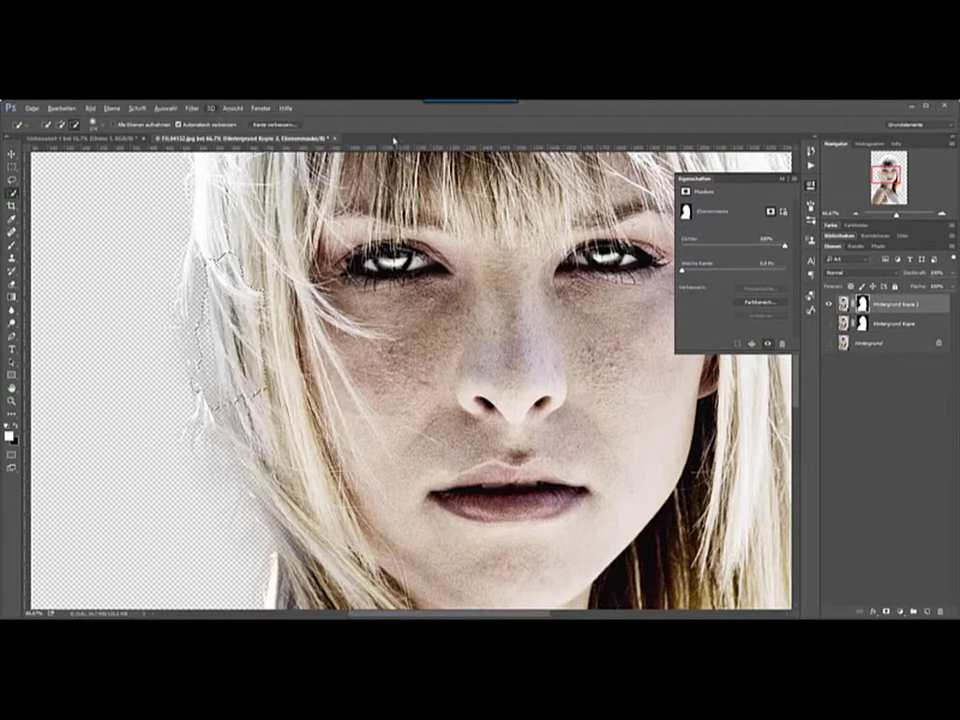
click(170, 107)
click(190, 131)
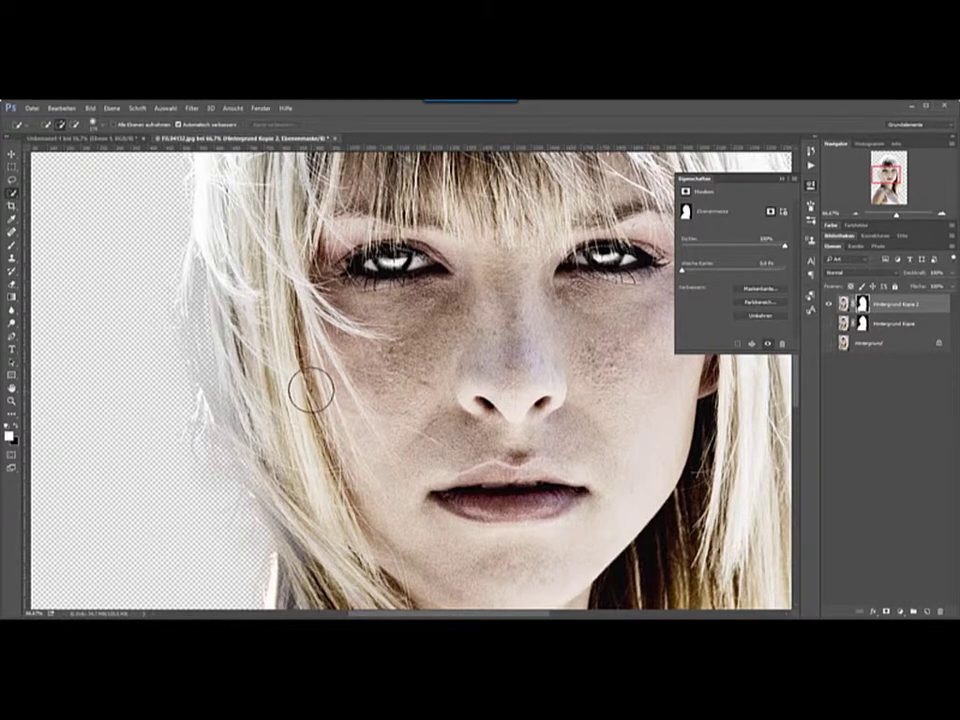
Paint Hintergrund Kopie 2's mask along the left hair edge with a 105 px Normal-mode brush
key(b)
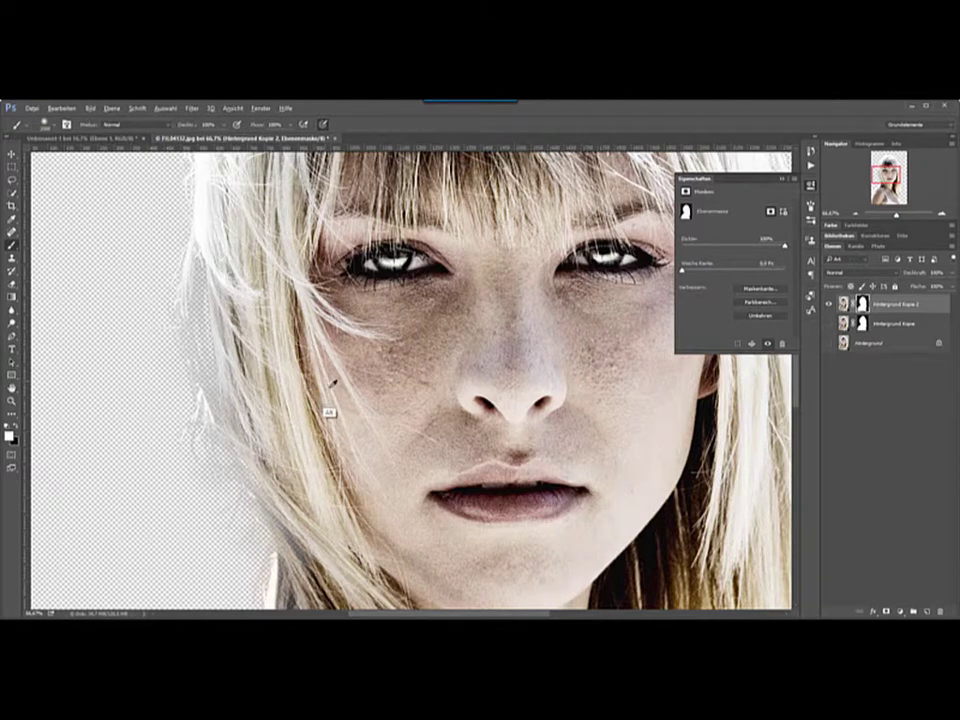
drag(332, 383, 177, 383)
drag(242, 396, 204, 396)
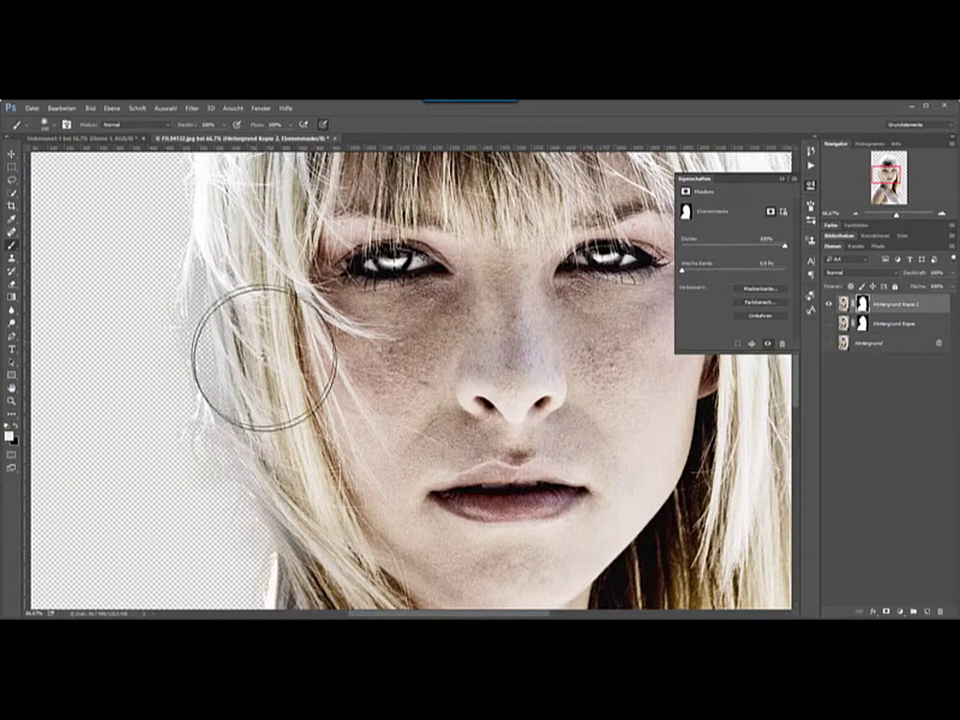
mouse_move(286, 382)
mouse_down()
mouse_move(229, 384)
mouse_move(259, 378)
mouse_move(250, 380)
mouse_move(236, 321)
mouse_up()
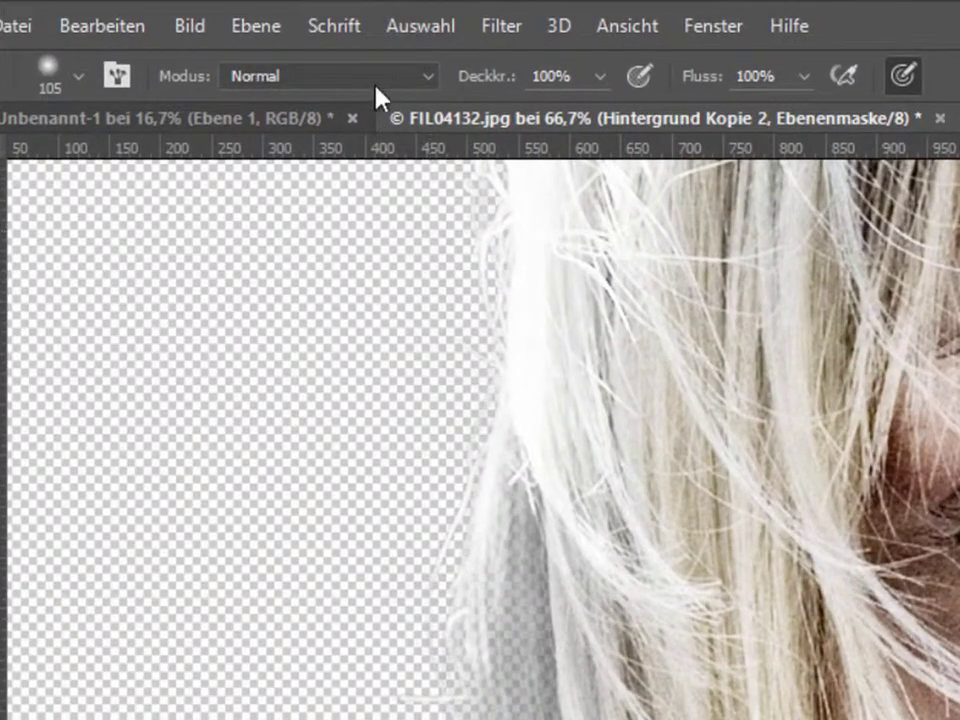
click(350, 78)
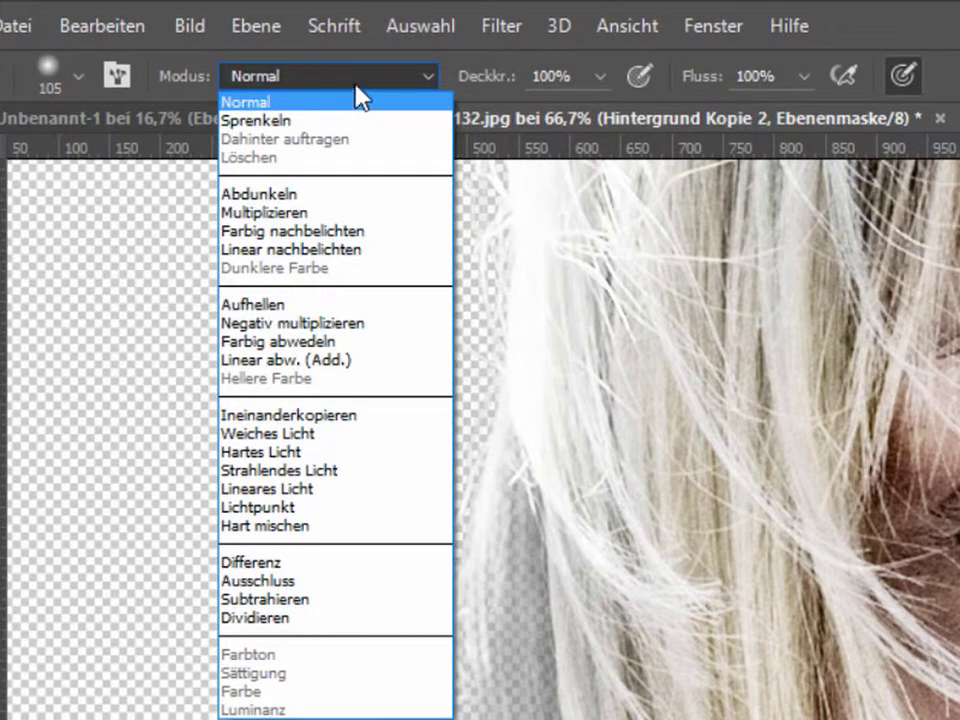
click(358, 98)
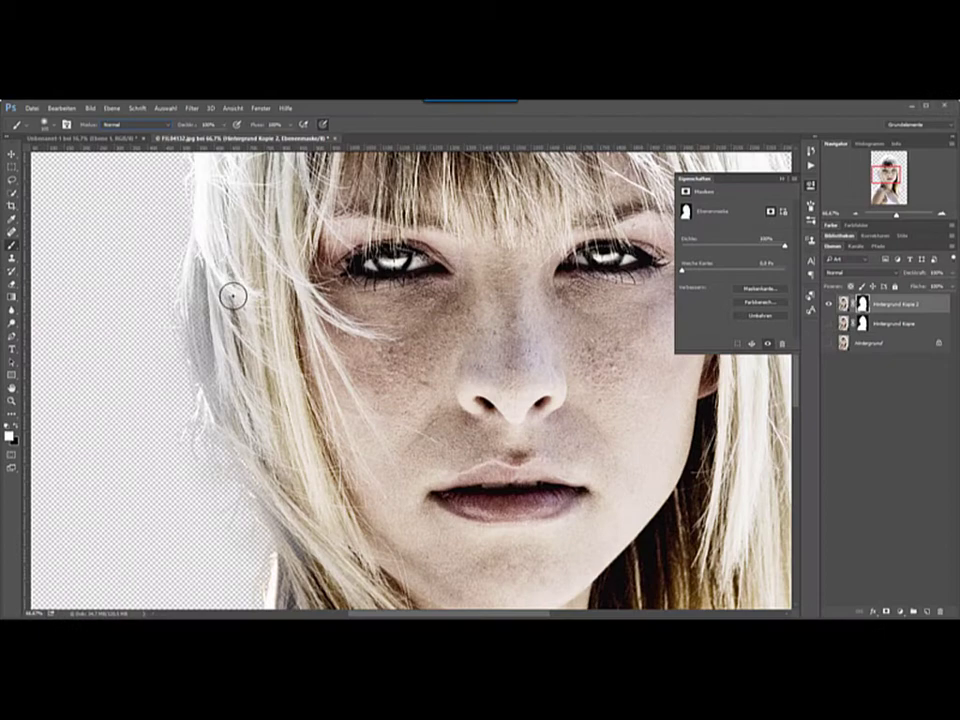
mouse_move(233, 296)
mouse_down()
mouse_move(219, 257)
mouse_move(216, 349)
mouse_move(206, 274)
mouse_move(201, 284)
mouse_up()
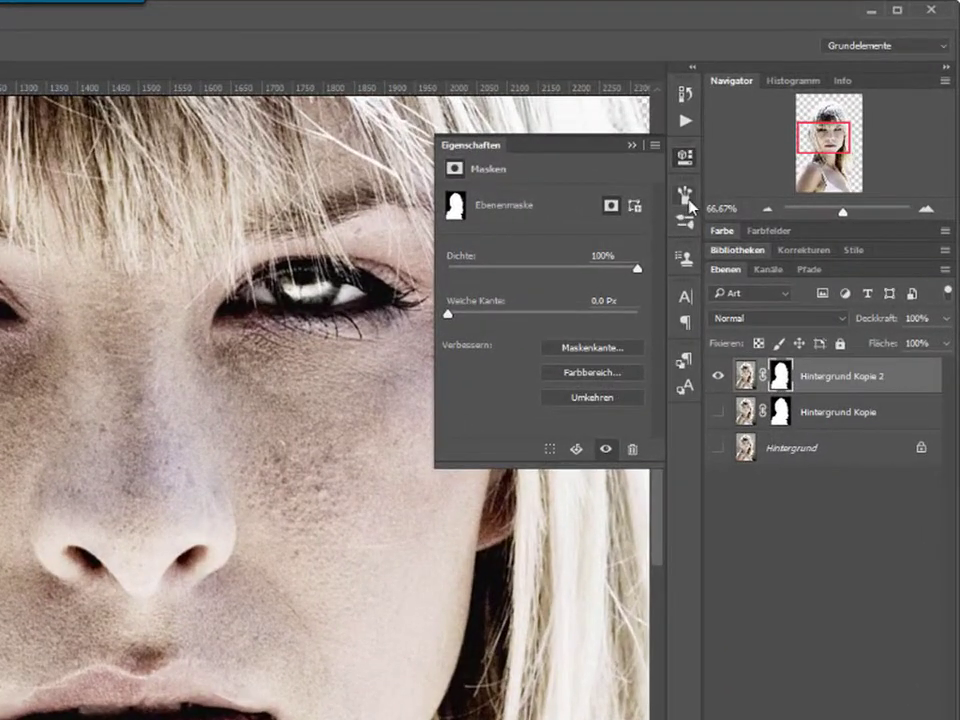
In the brush settings, turn off pen-pressure control of opacity jitter
click(686, 196)
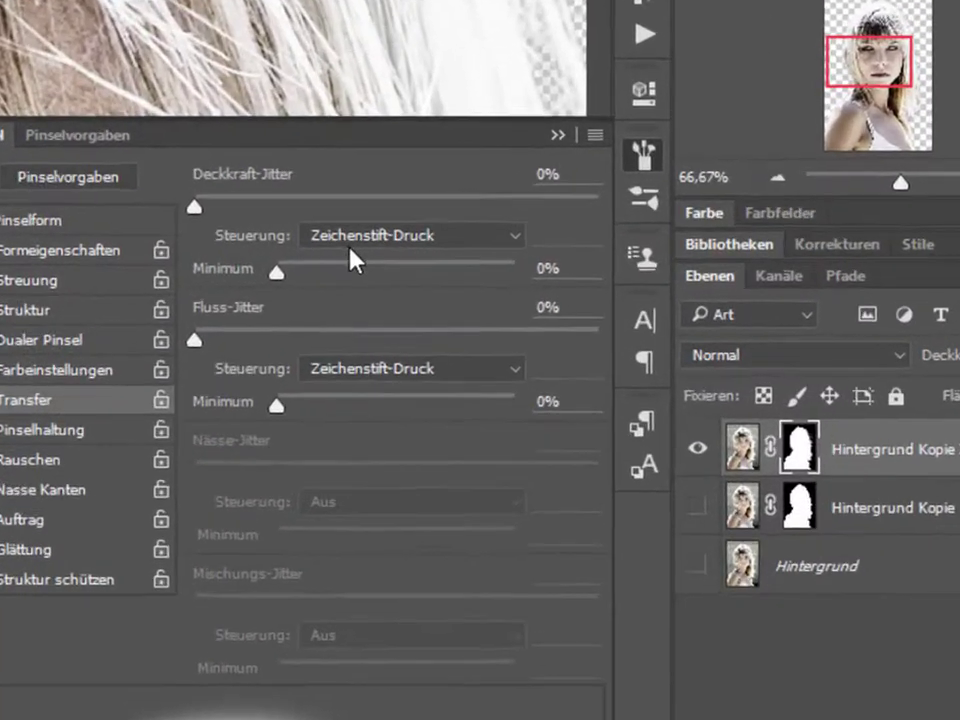
click(507, 244)
click(232, 264)
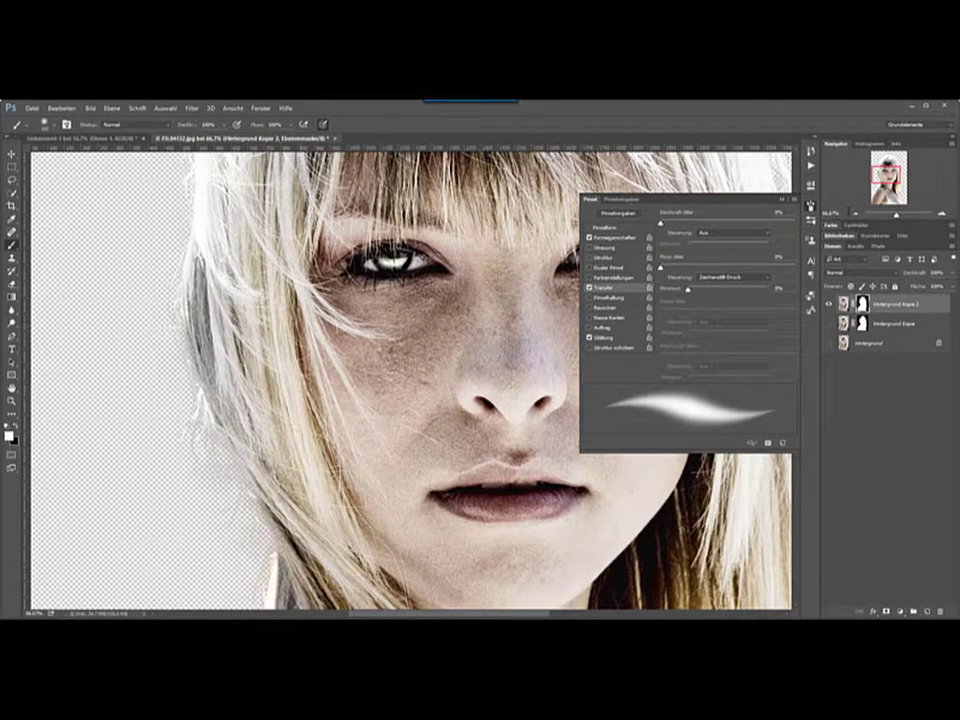
Close the brush settings panel and check the hair and shoulder mask edges, zooming out
scroll(410, 380, up, 5)
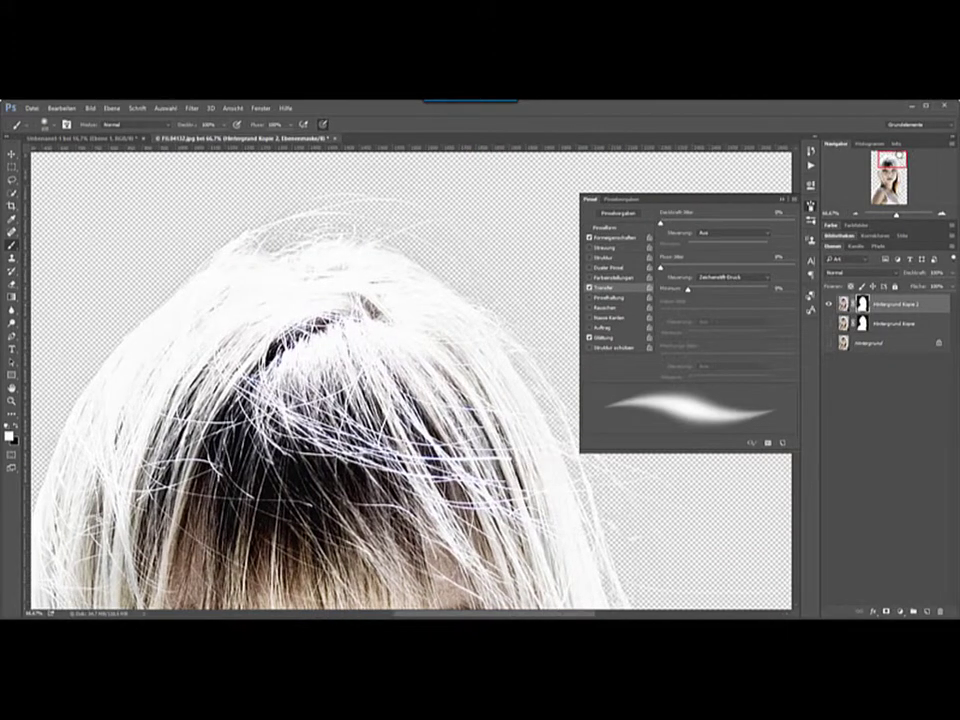
scroll(410, 380, down, 5)
scroll(410, 380, down, 4)
scroll(400, 380, down, 1)
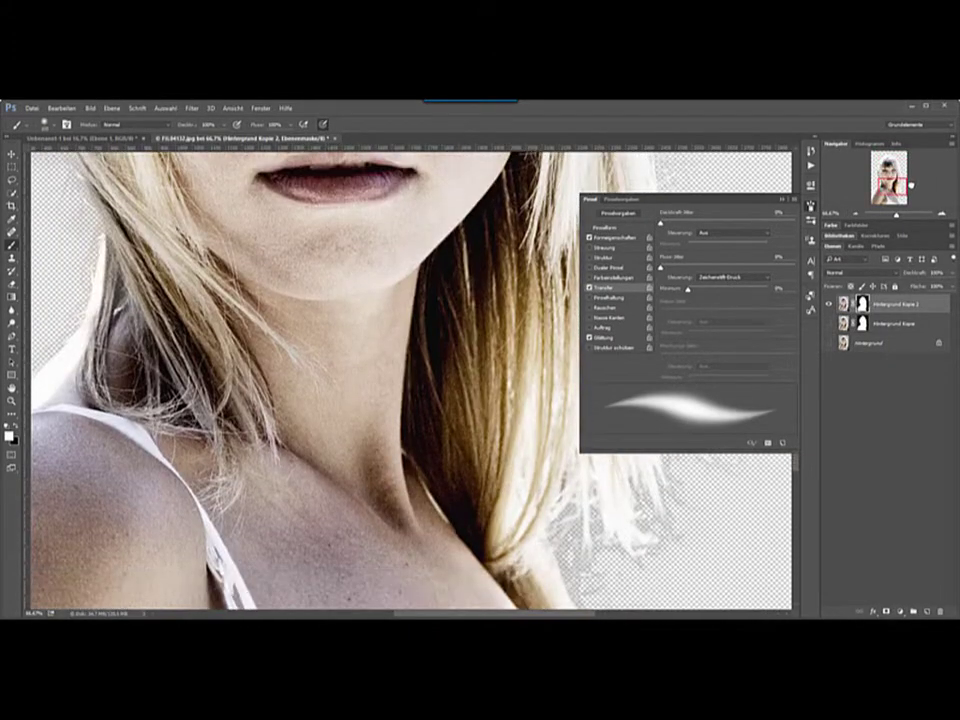
click(782, 199)
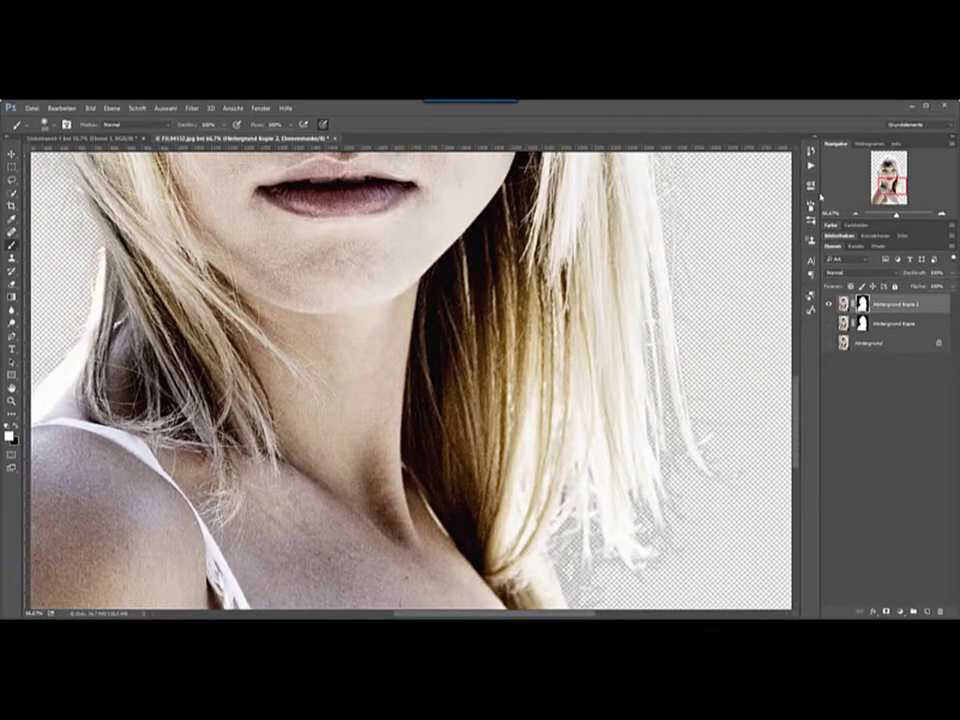
scroll(410, 380, down, 5)
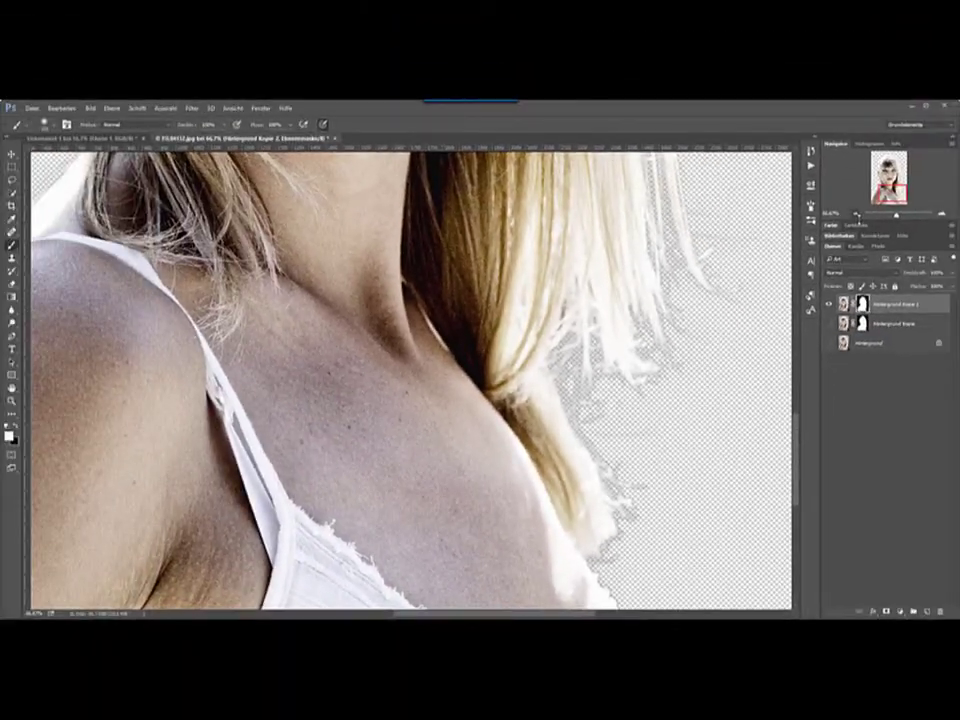
click(856, 214)
click(856, 214)
click(856, 214)
Load Hintergrund Kopie 2's image, not its mask, as a selection, after peeking at Unbenannt 1
click(856, 214)
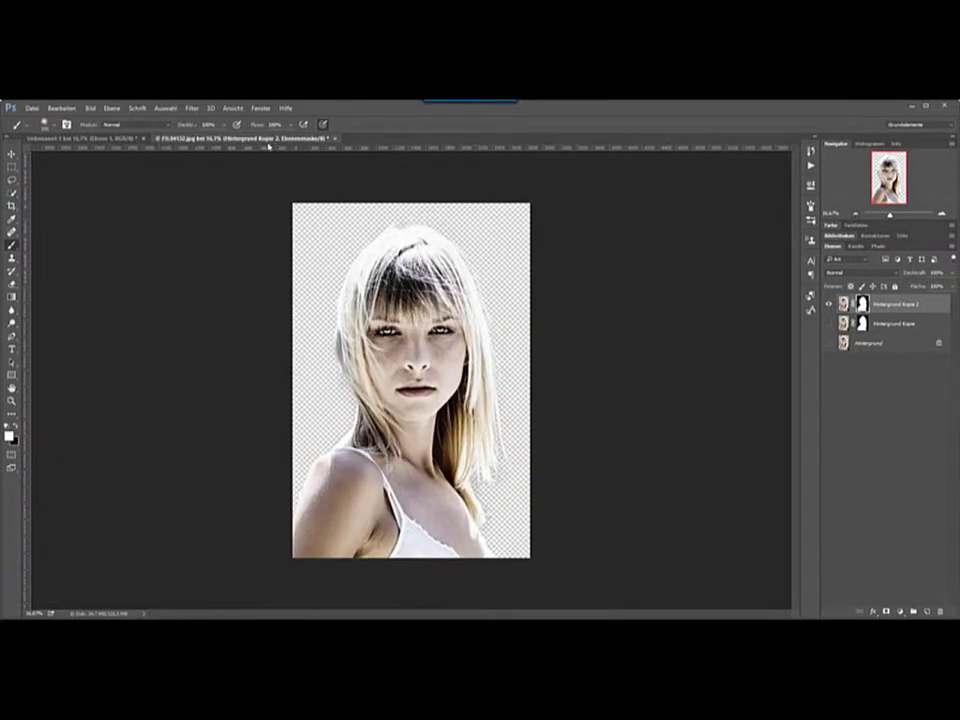
click(843, 303)
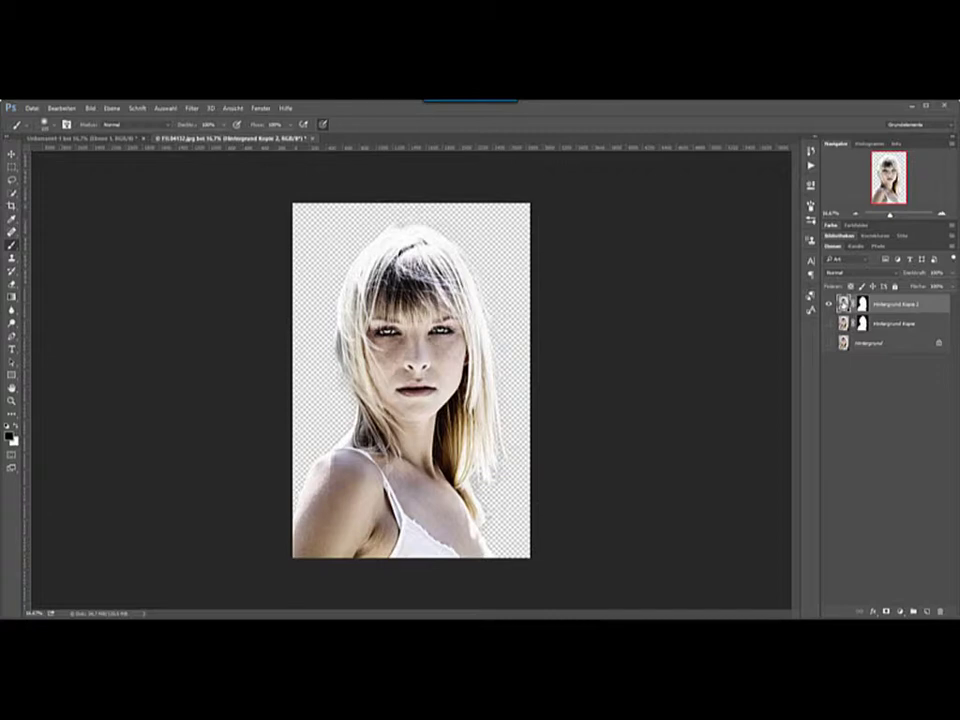
ctrl+click(845, 340)
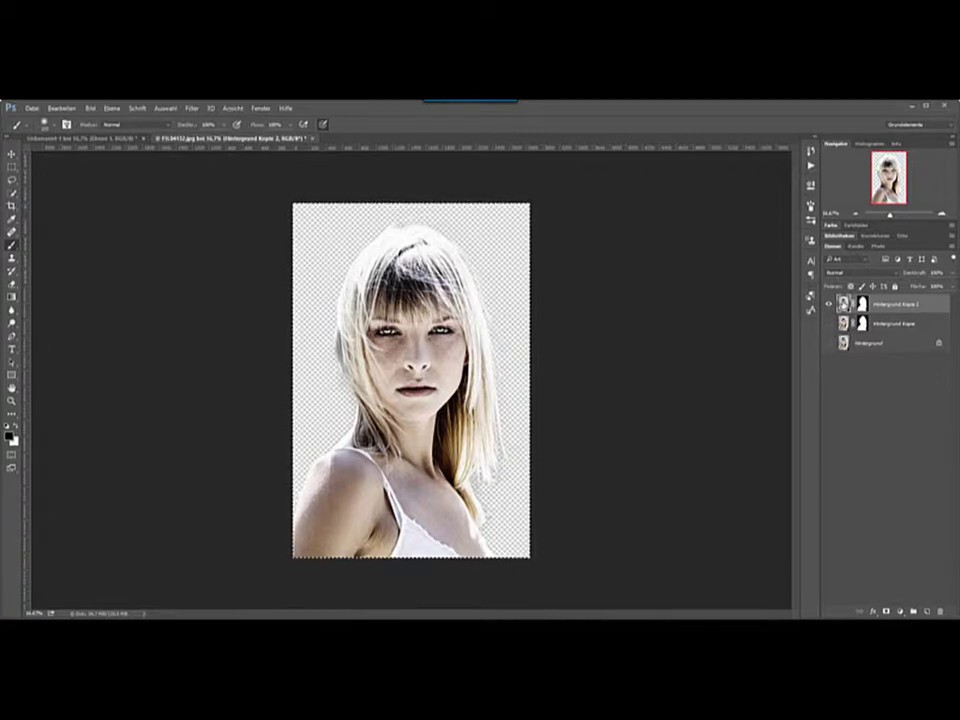
click(129, 139)
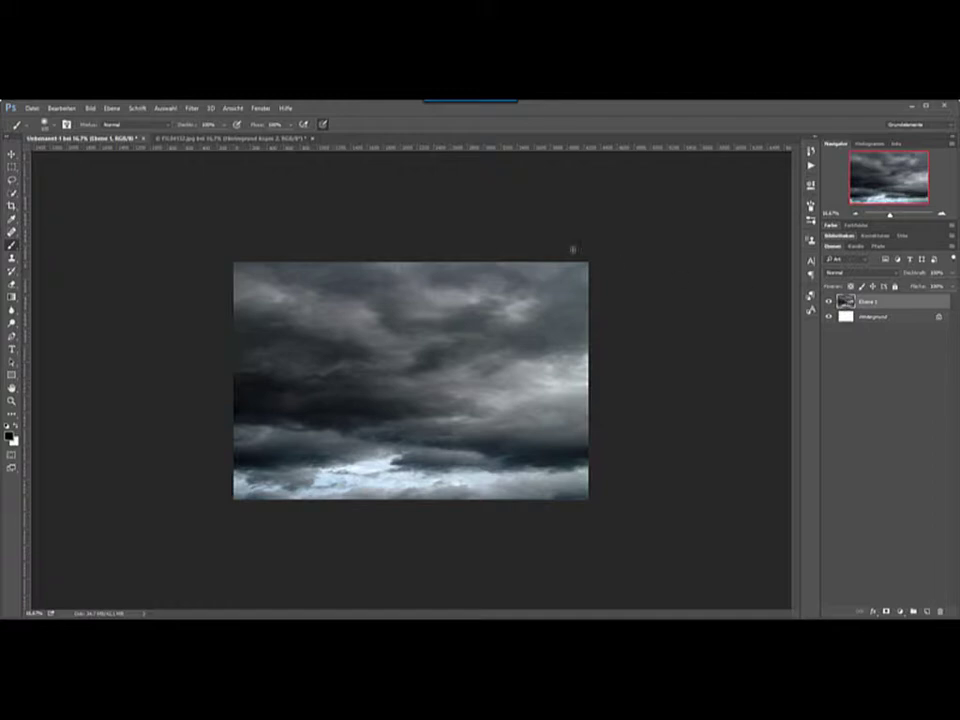
click(290, 139)
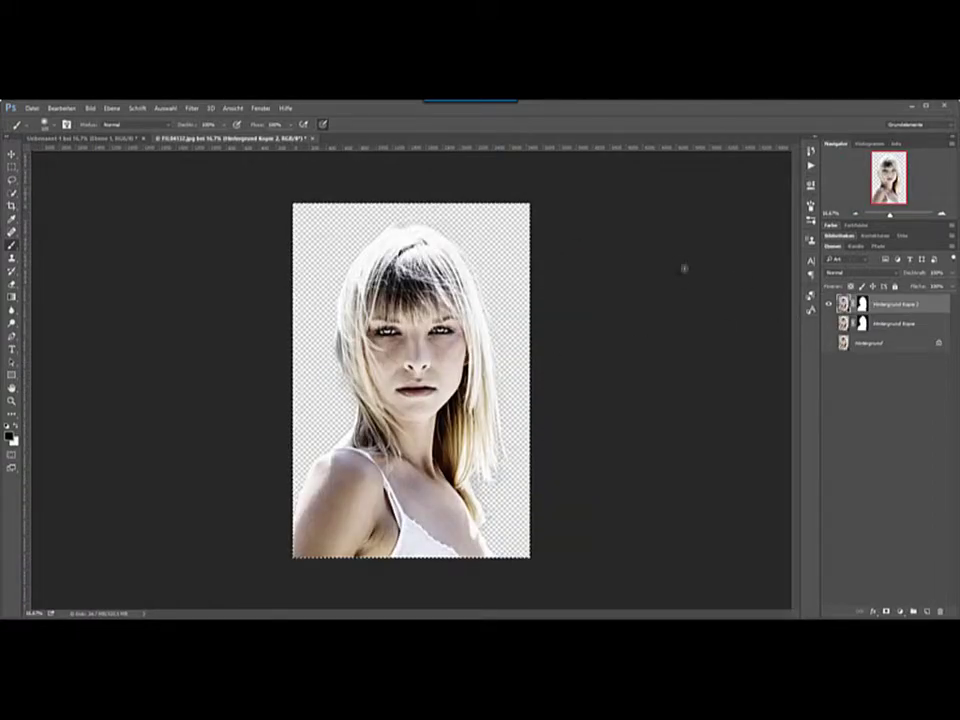
Paste the cut-out woman into the Unbenannt-1 sky document, accepting the colour conversion
mouse_move(220, 139)
mouse_down()
mouse_move(232, 187)
mouse_move(210, 169)
mouse_up()
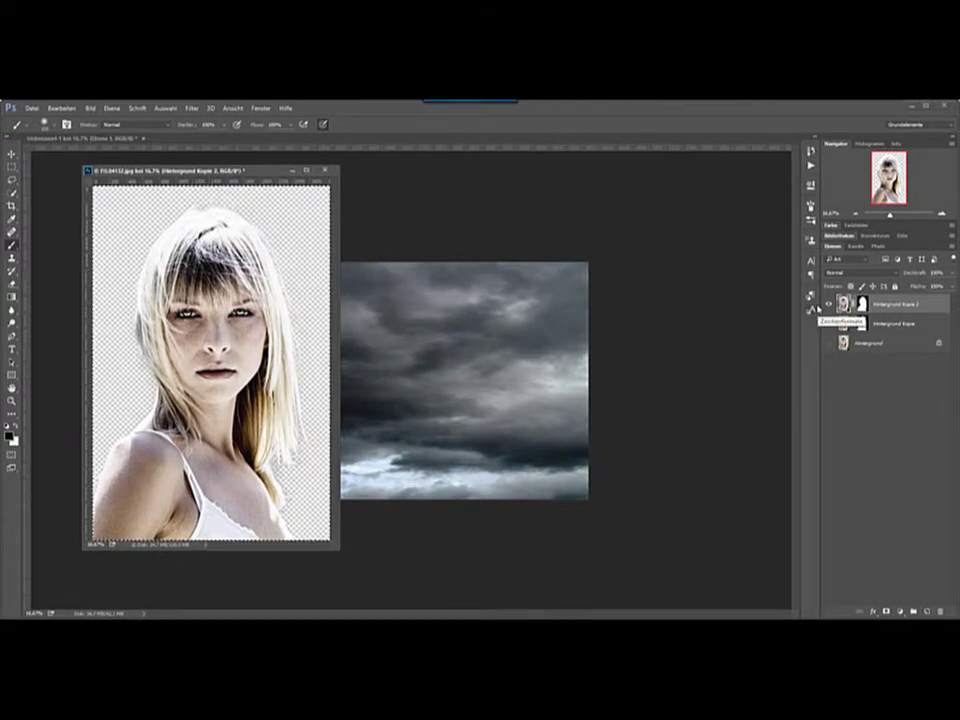
key(alt+d)
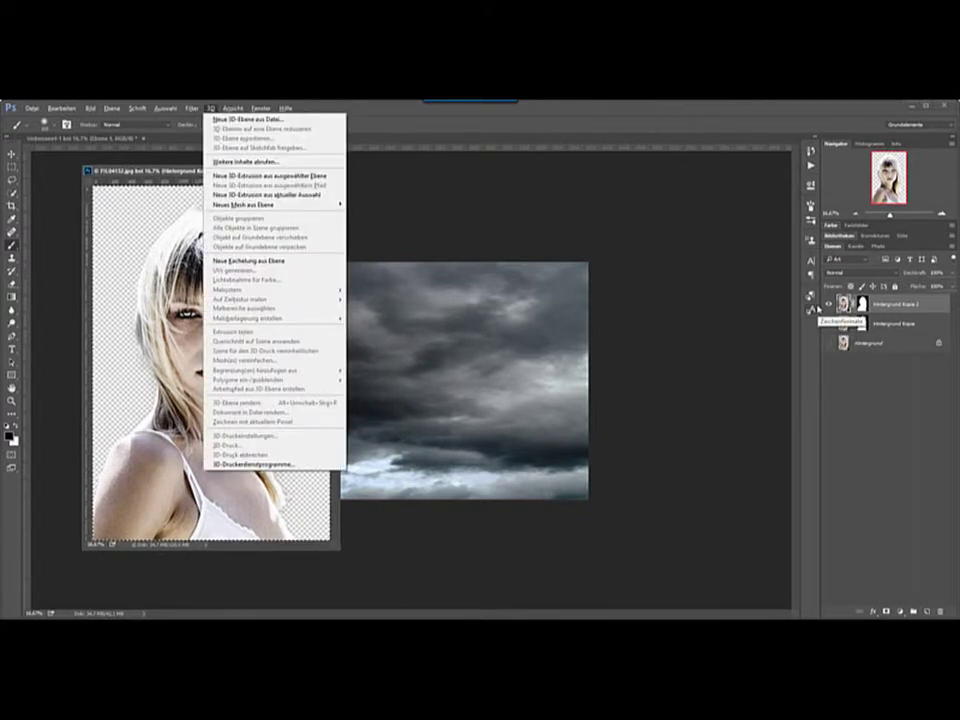
click(874, 379)
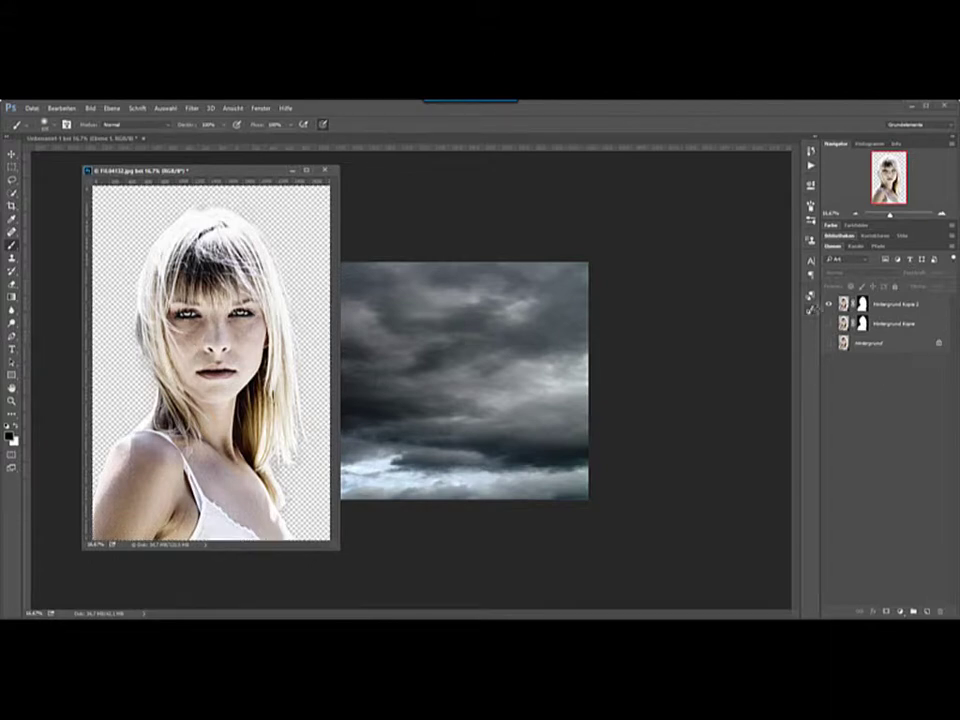
key(ctrl+v)
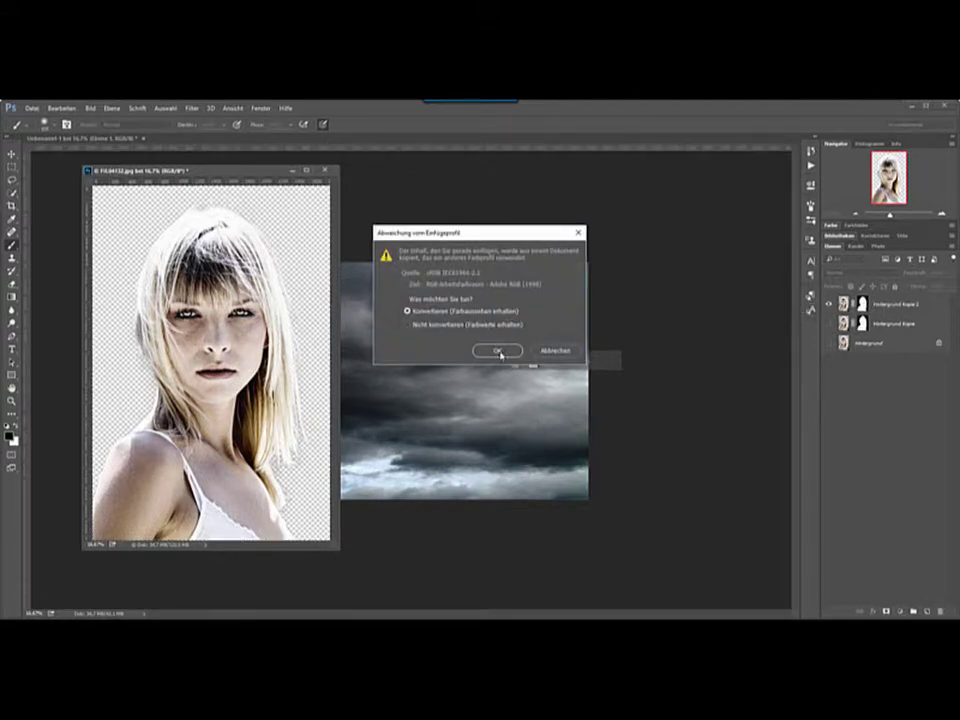
click(499, 352)
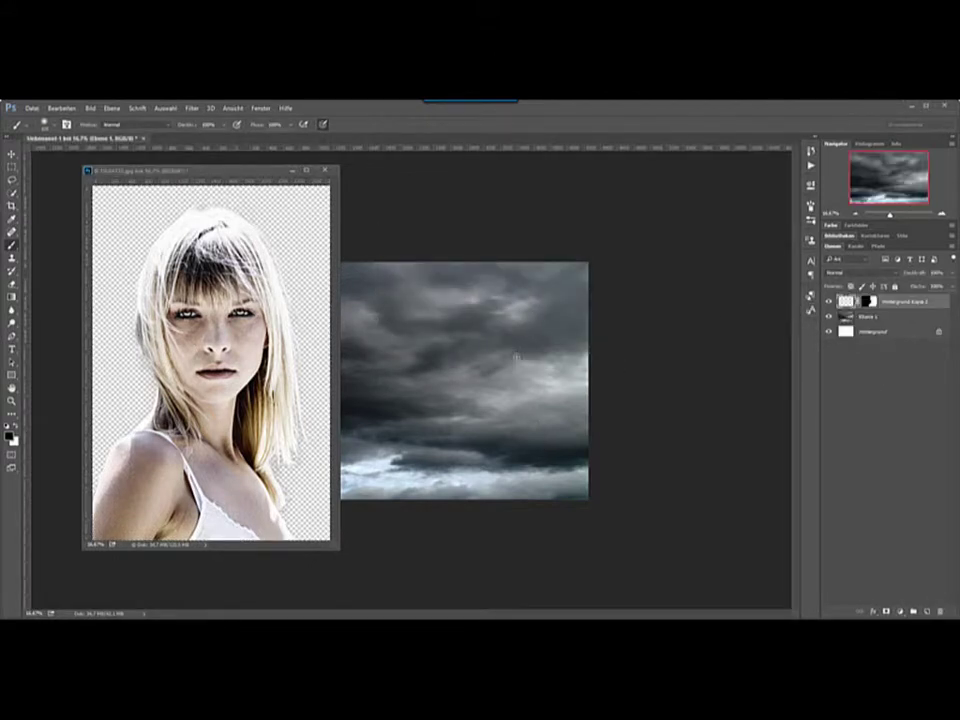
Close the portrait document without saving and zoom out on the composite
click(326, 173)
click(486, 308)
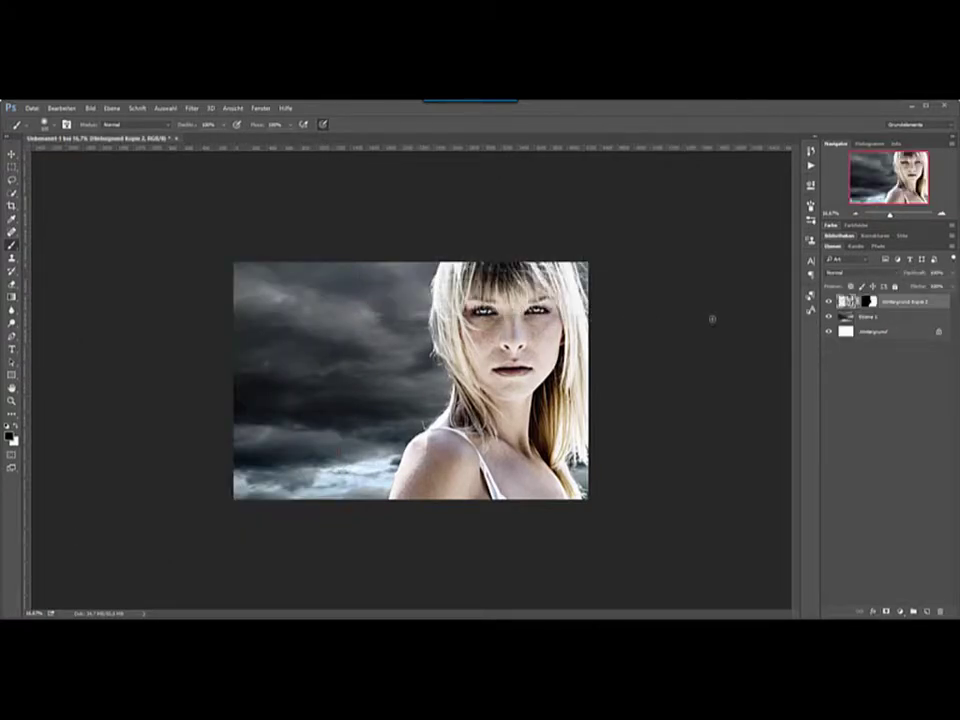
click(857, 214)
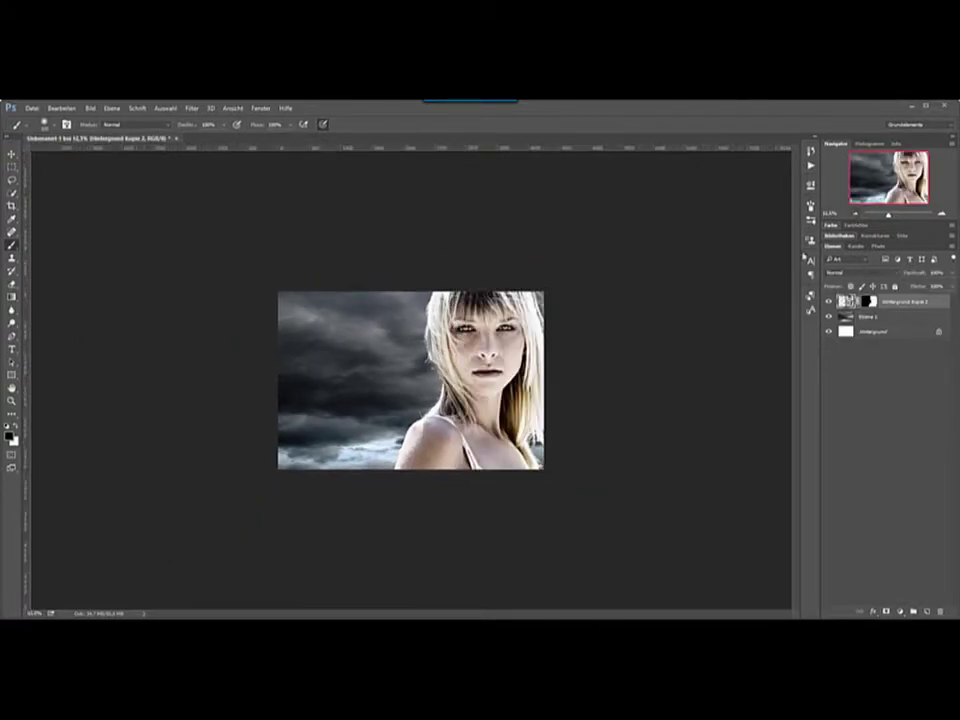
Scale the woman proportionally to the sky's height and move her to its left edge
key(v)
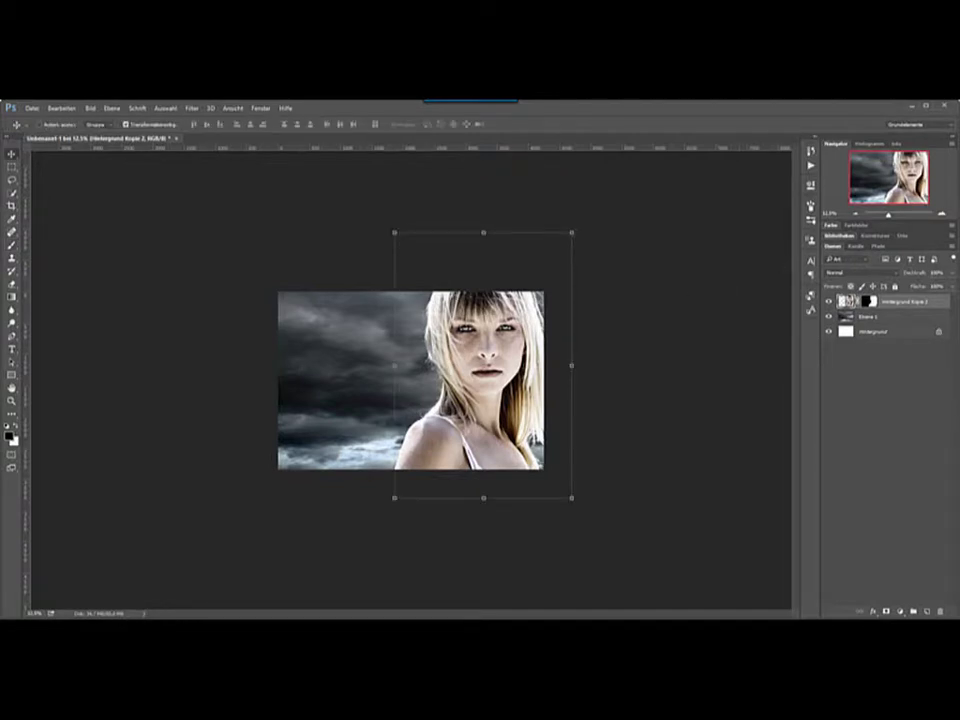
drag(571, 233, 531, 292)
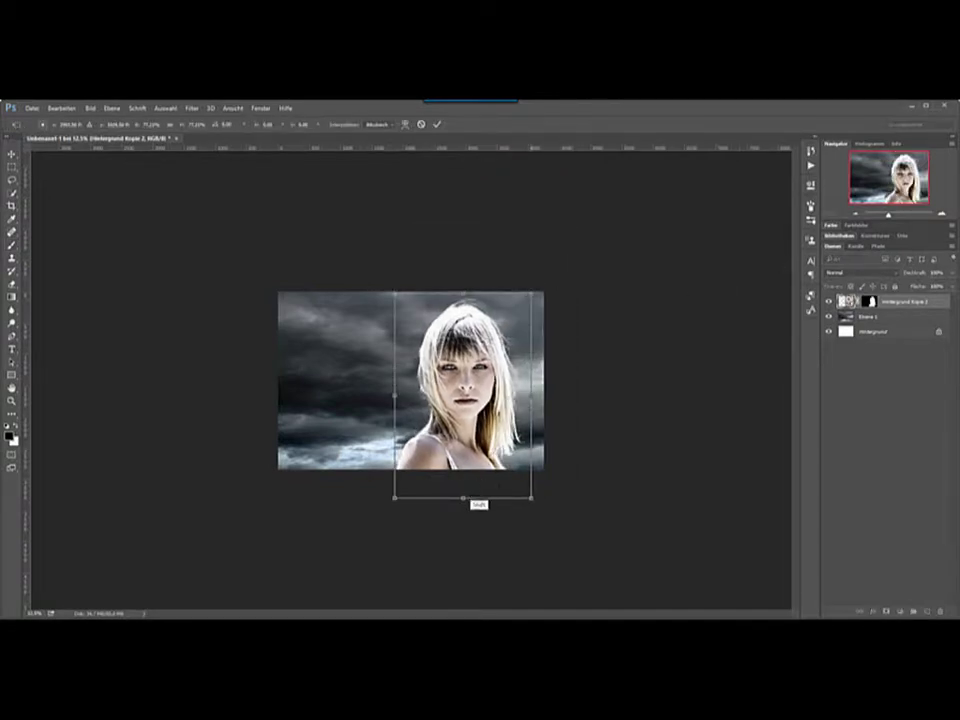
drag(531, 497, 515, 472)
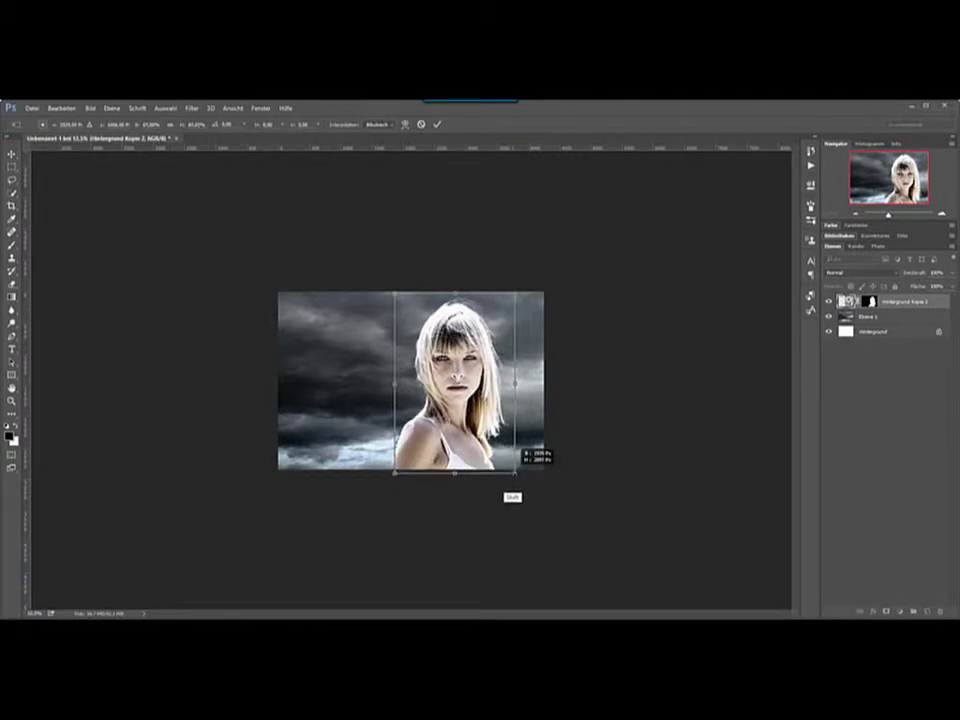
drag(510, 390, 392, 393)
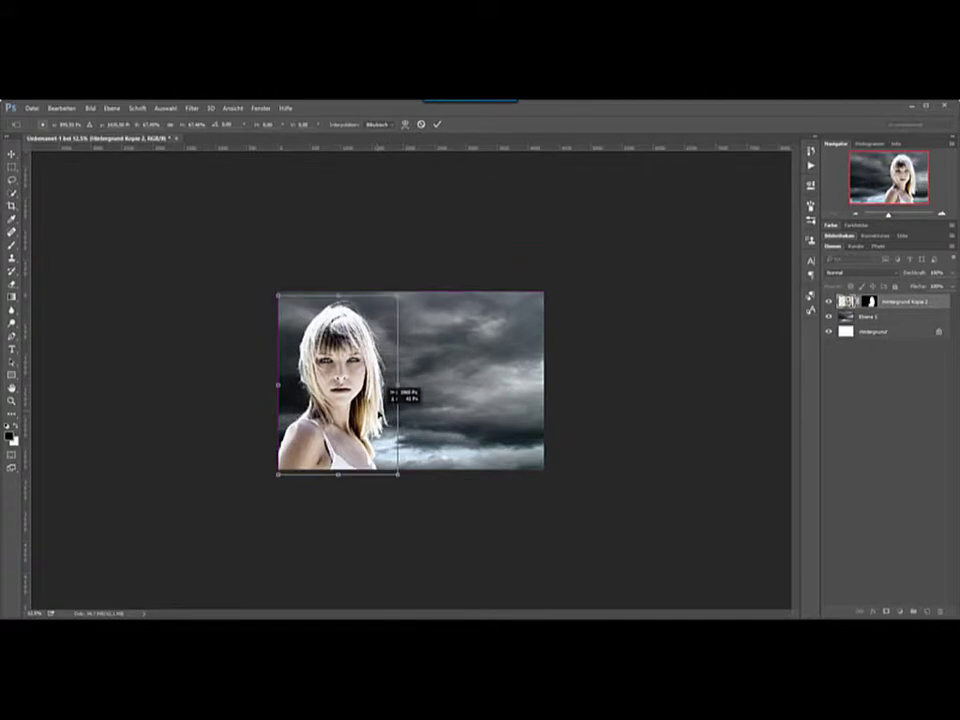
drag(392, 393, 393, 397)
key(Left)
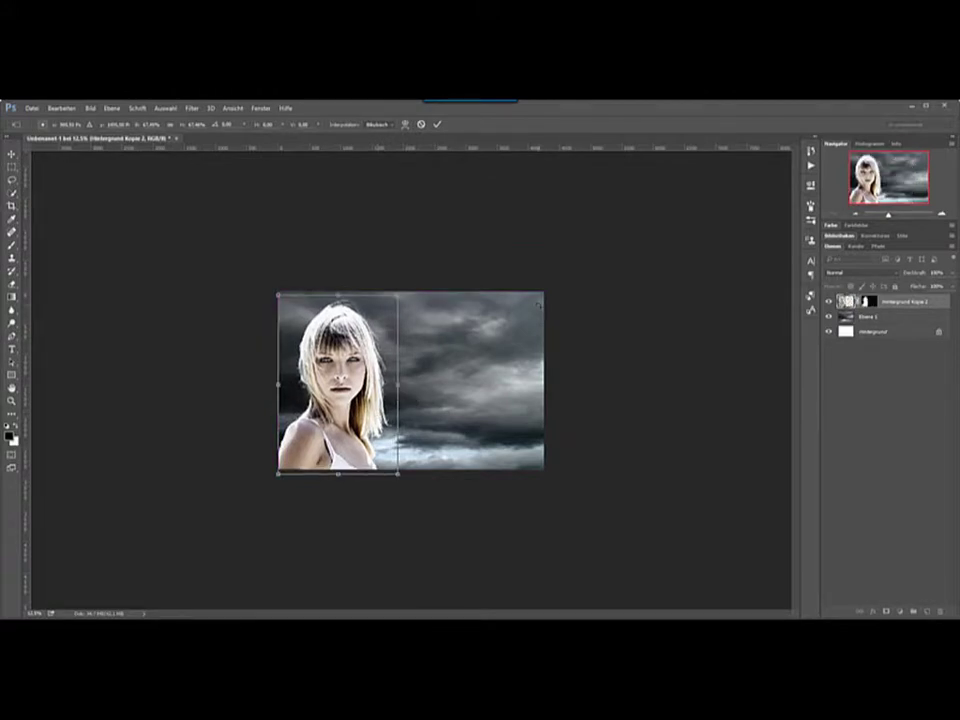
key(Left)
key(Left)
key(Left)
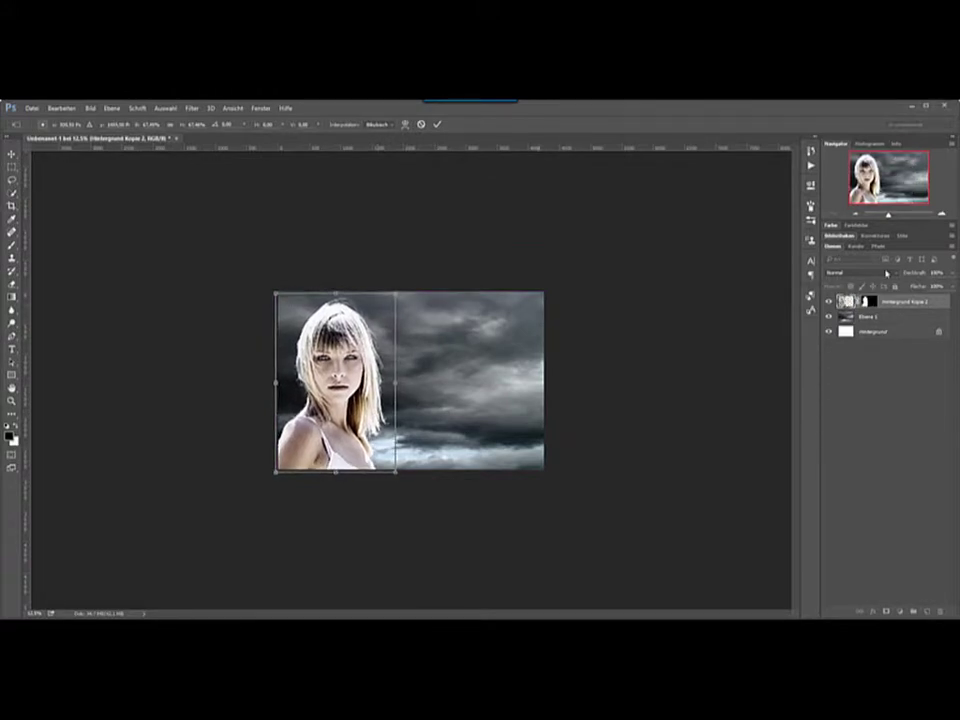
click(437, 125)
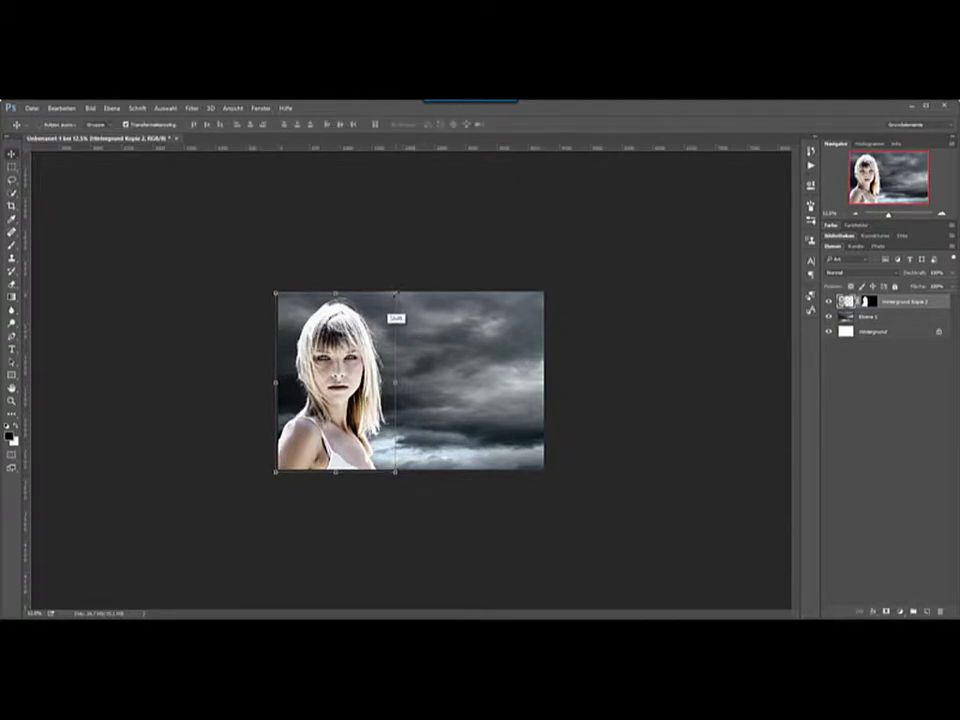
Fine-tune her size, commit the transform, and add empty layer Ebene 2 above Ebene 1
drag(396, 294, 398, 294)
click(421, 125)
key(alt+bracketleft)
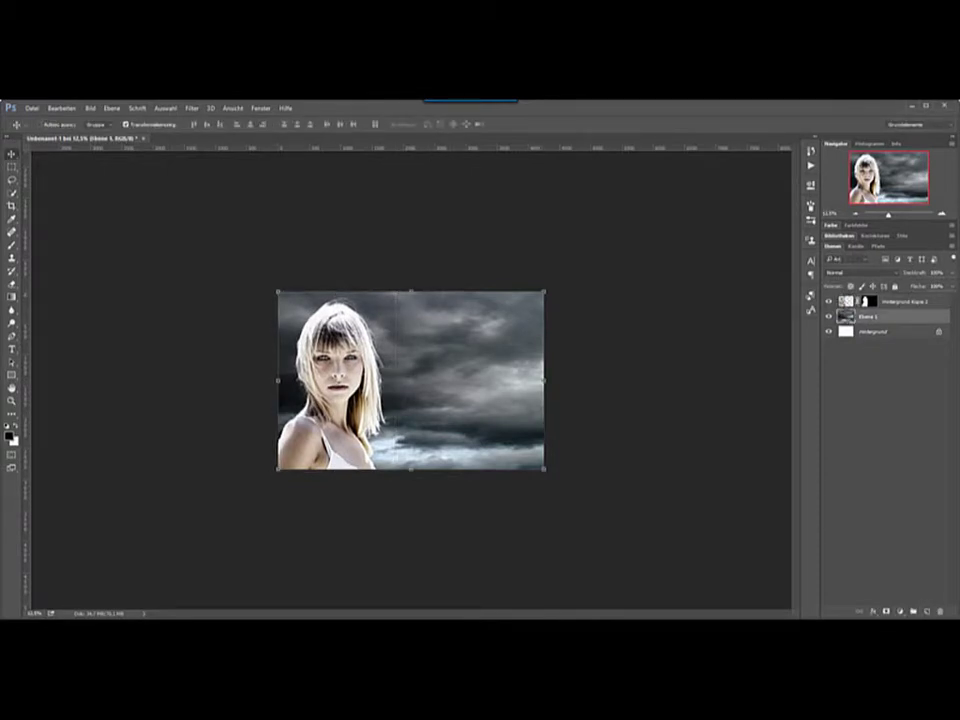
click(927, 612)
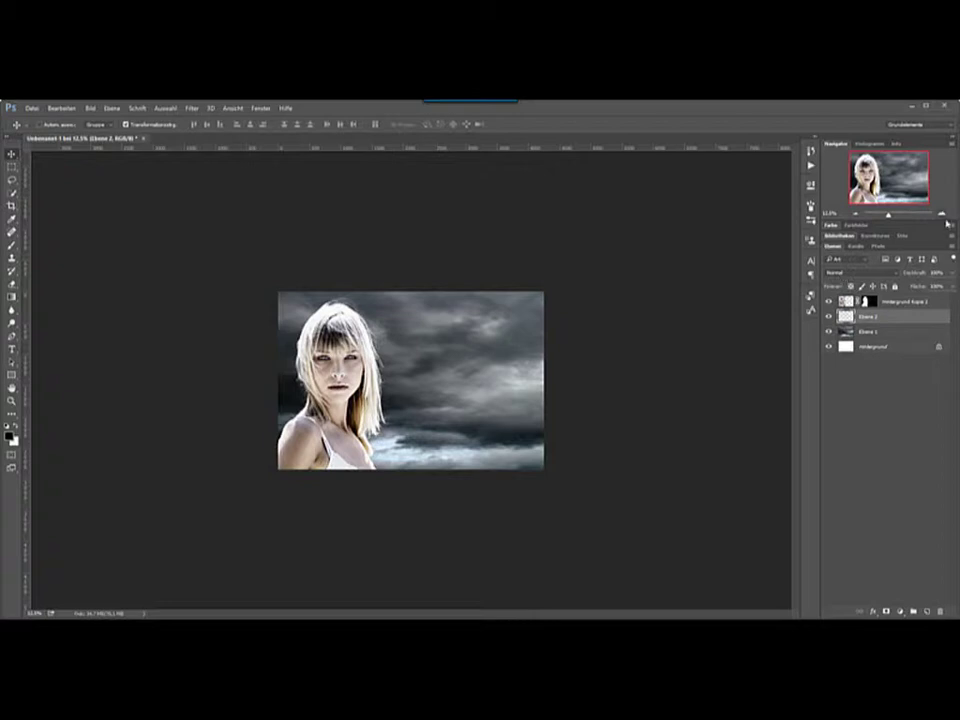
Enlarge the Navigator preview, fit the composite on screen, and open the foreground colour picker
drag(913, 218, 916, 262)
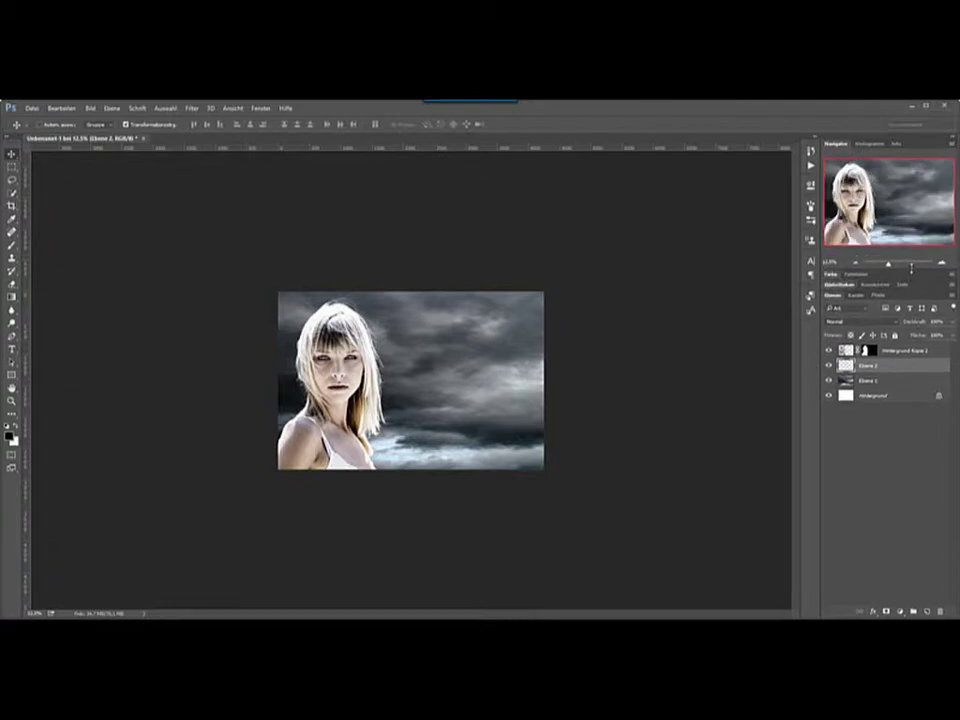
click(941, 253)
click(941, 253)
click(941, 253)
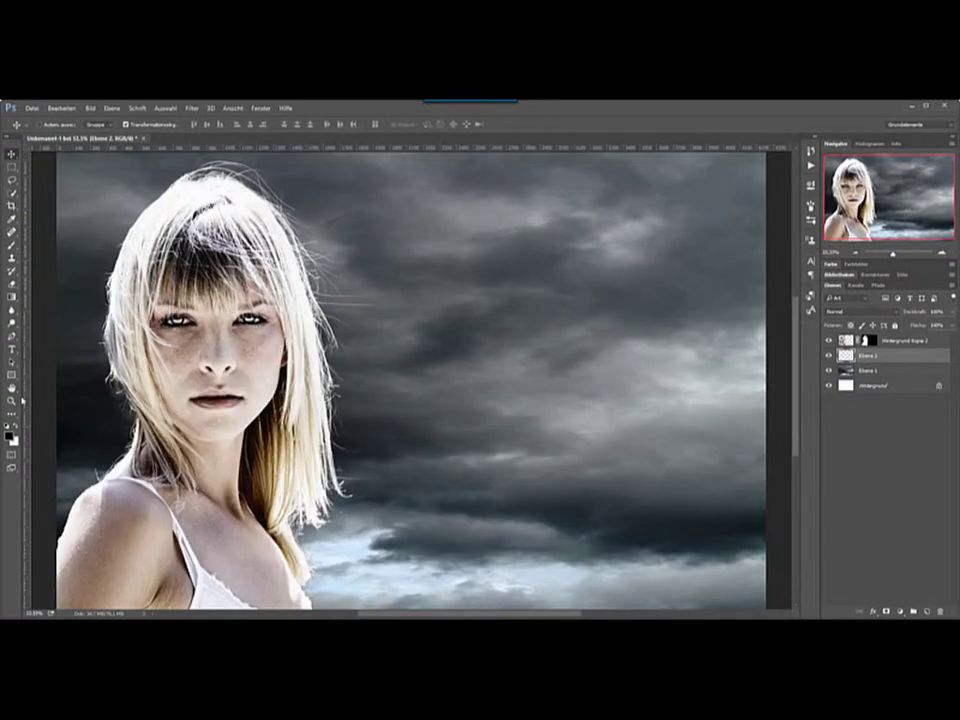
double_click(12, 388)
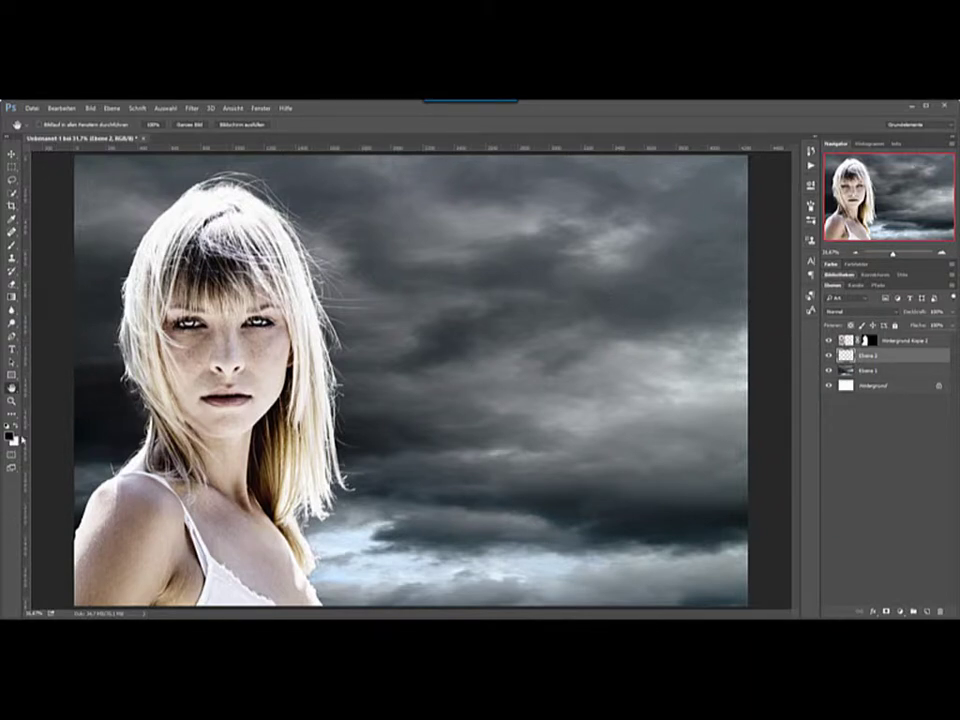
click(11, 436)
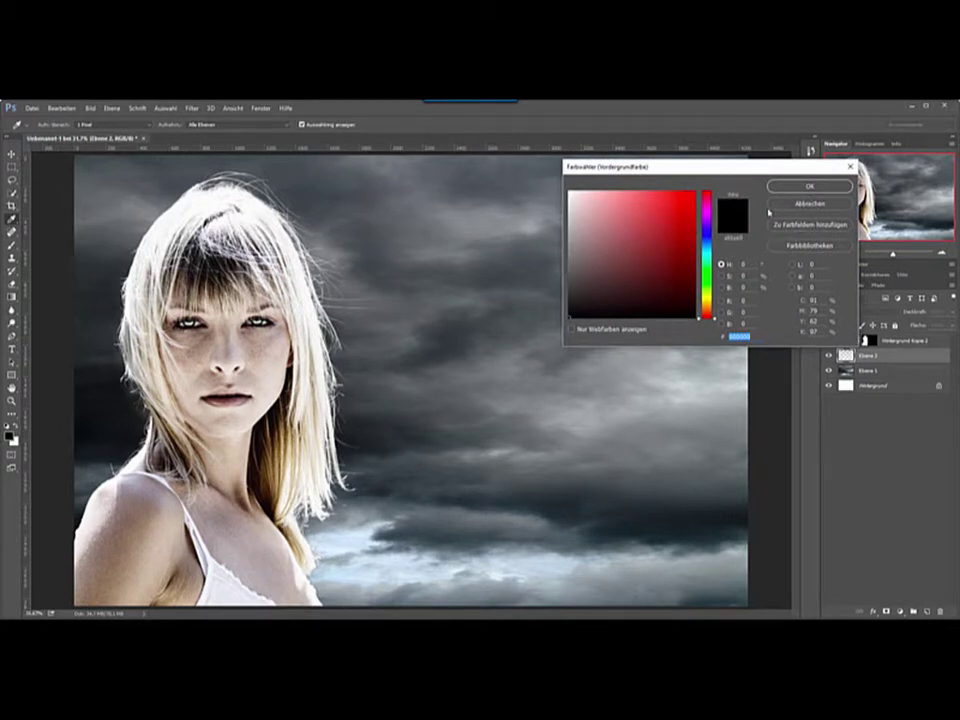
Set the foreground to a warm orange-brown and Ebene 2's blend mode to Farbe
click(708, 305)
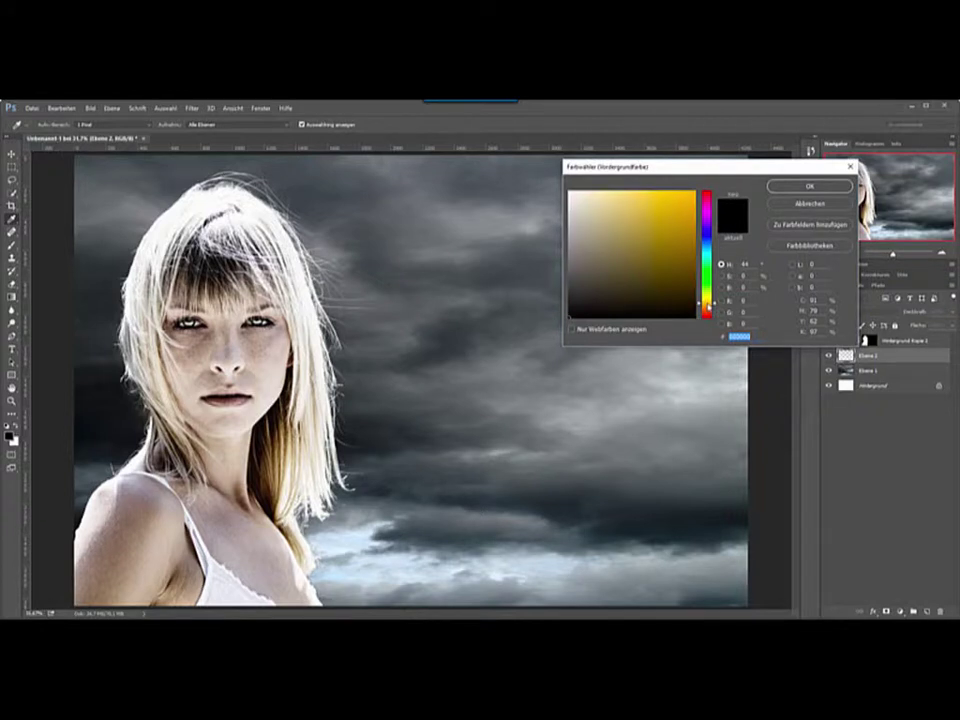
drag(708, 305, 712, 308)
click(642, 245)
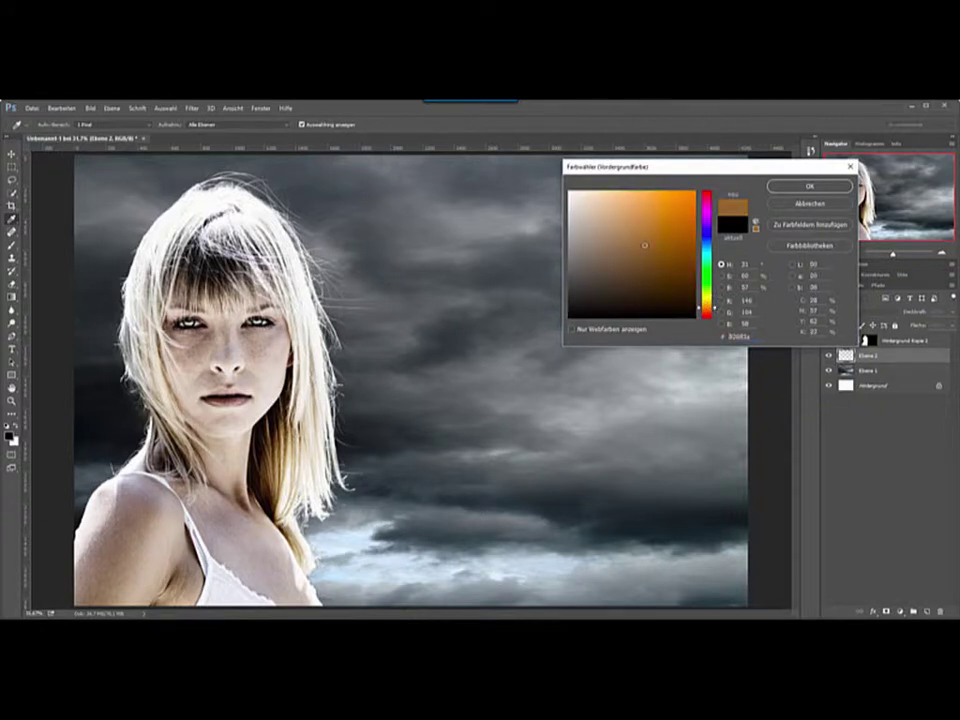
click(808, 186)
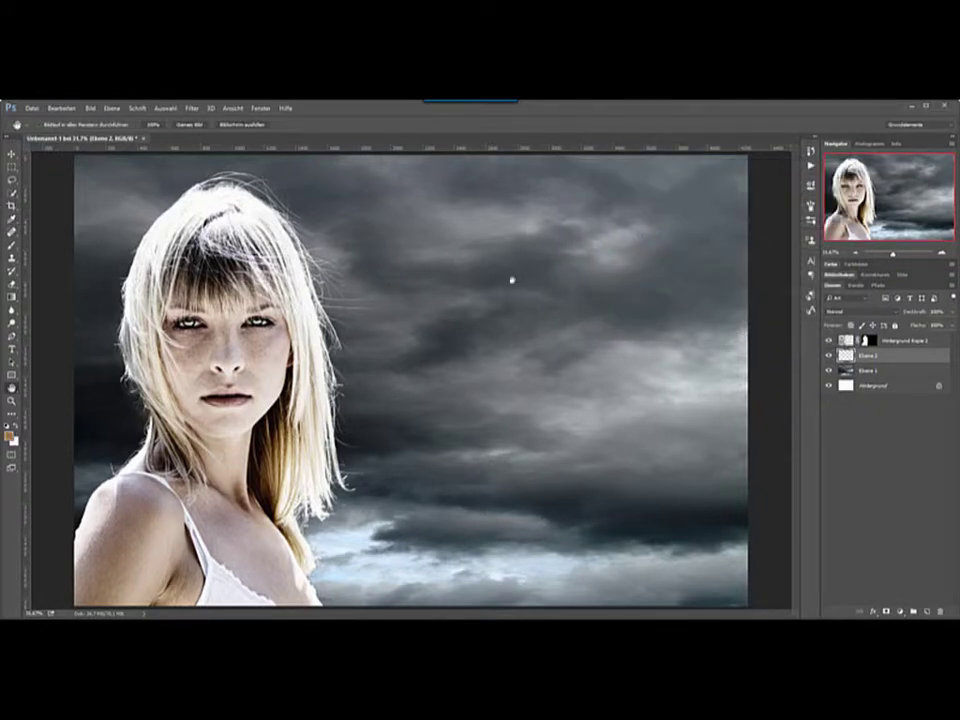
click(879, 312)
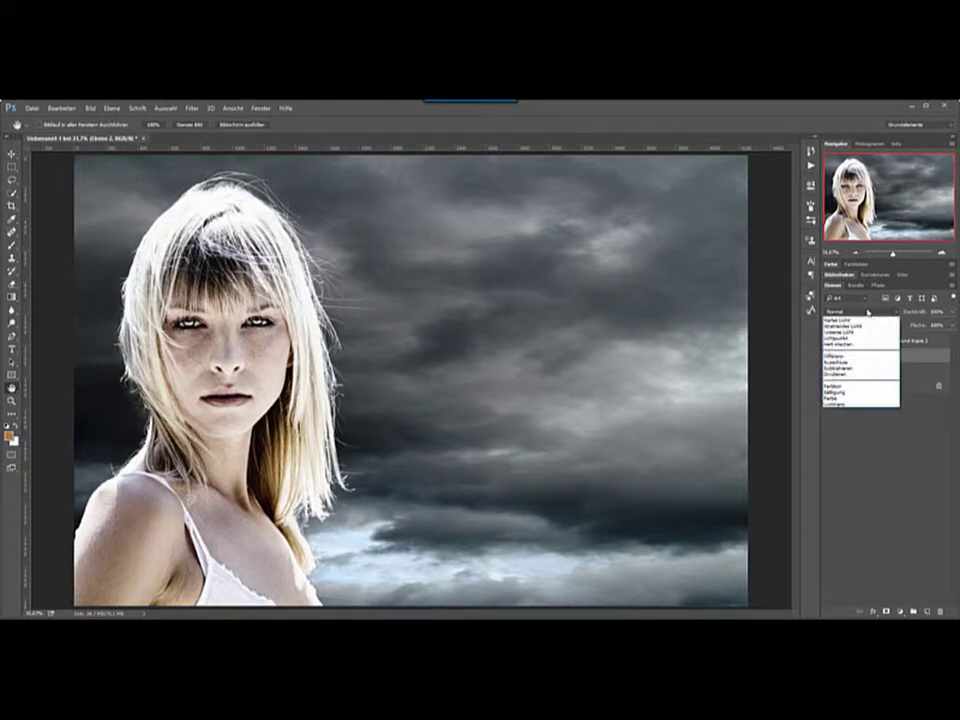
click(850, 495)
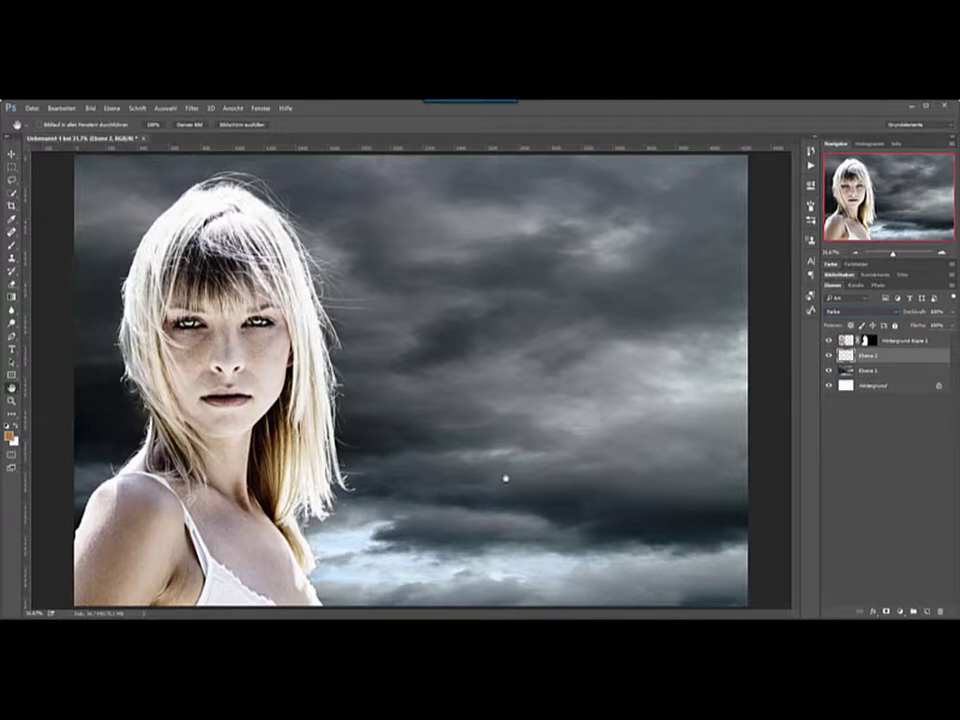
Paint orange streaks across the central clouds on Ebene 2 with a large soft brush
key(b)
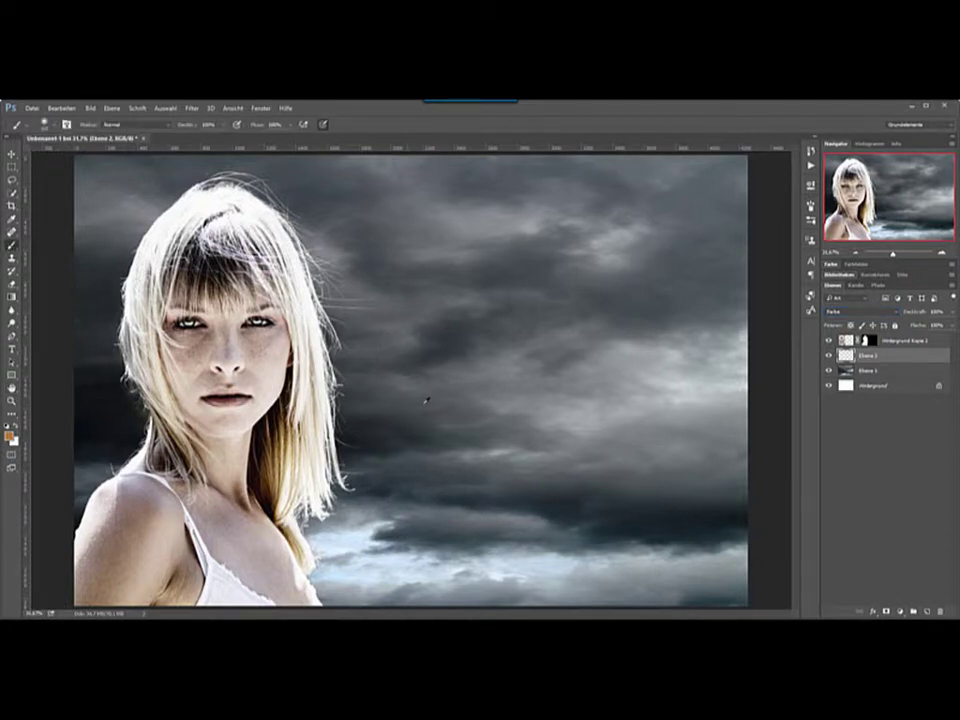
drag(426, 400, 493, 488)
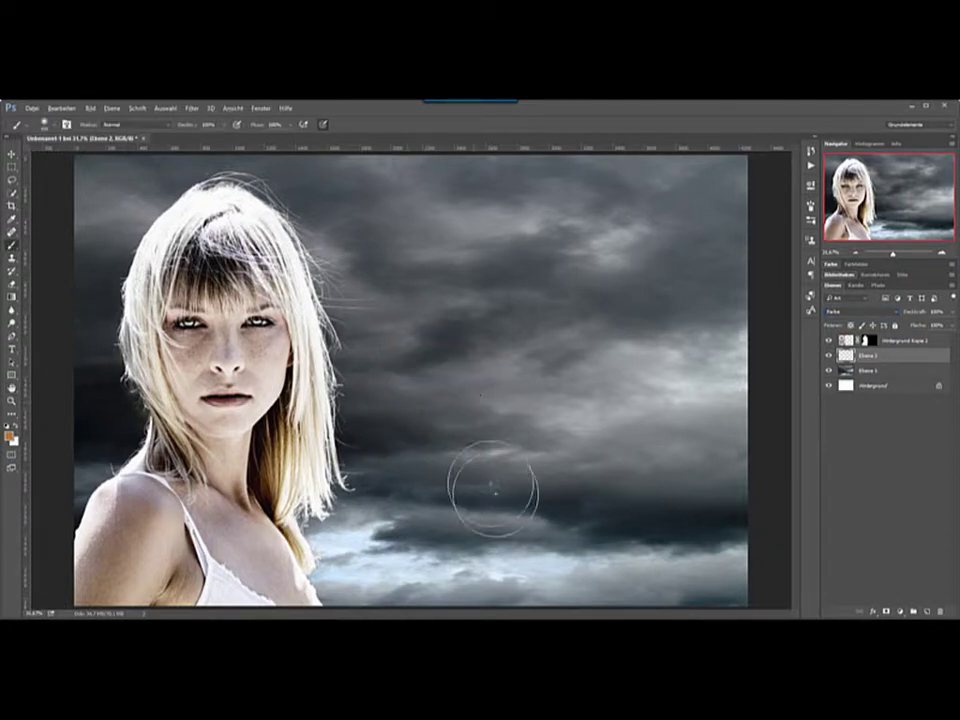
mouse_move(510, 454)
mouse_down()
mouse_move(392, 459)
mouse_move(518, 465)
mouse_up()
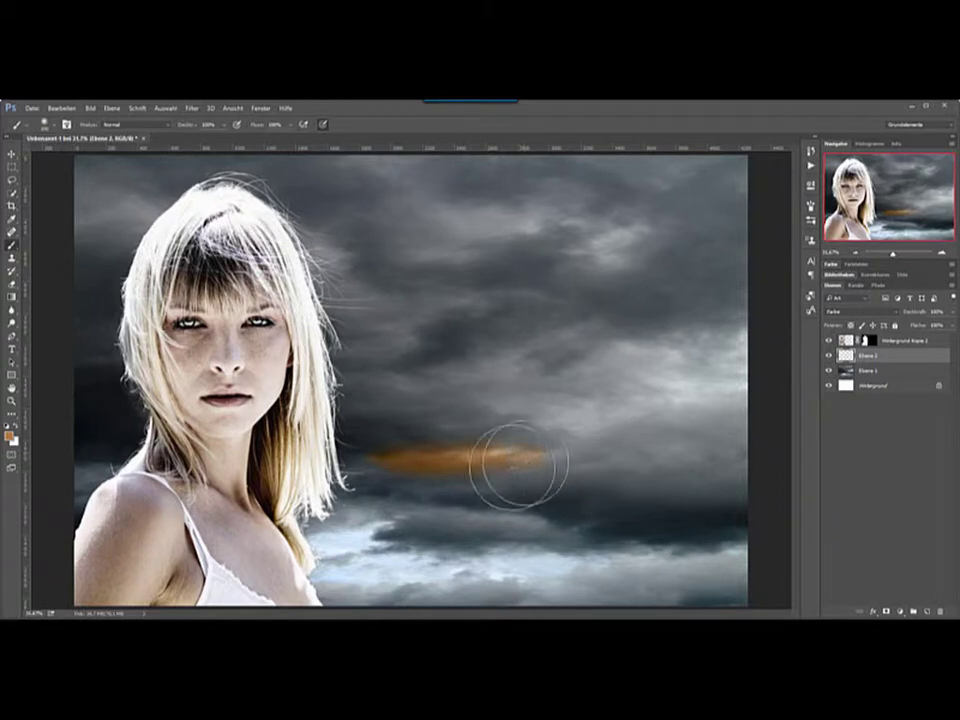
mouse_move(551, 409)
mouse_down()
mouse_move(600, 418)
mouse_move(658, 390)
mouse_move(729, 396)
mouse_up()
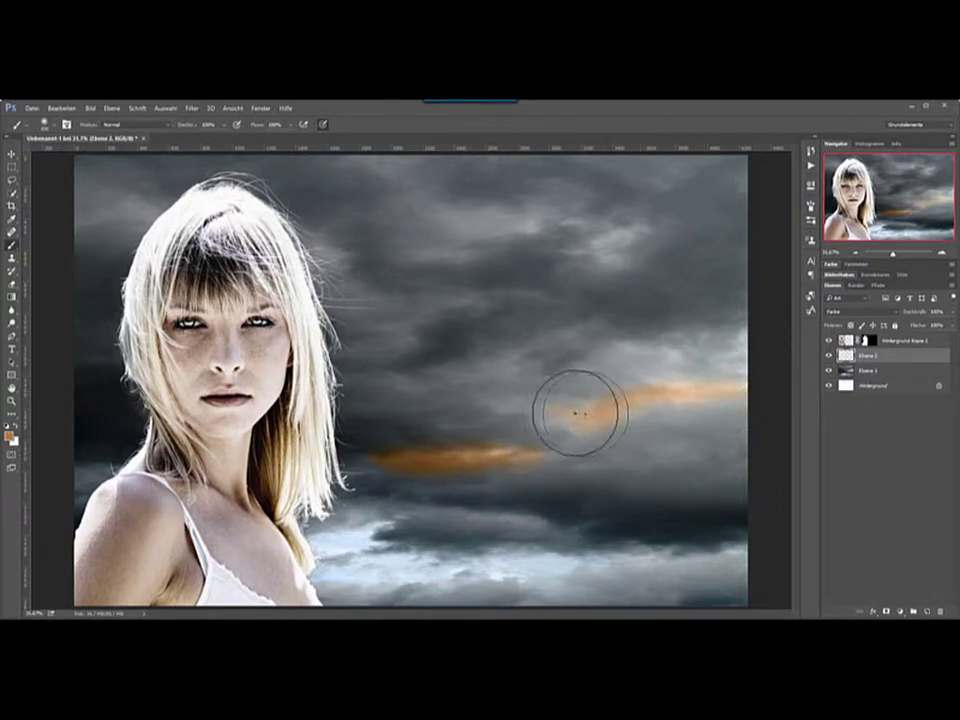
drag(578, 412, 495, 407)
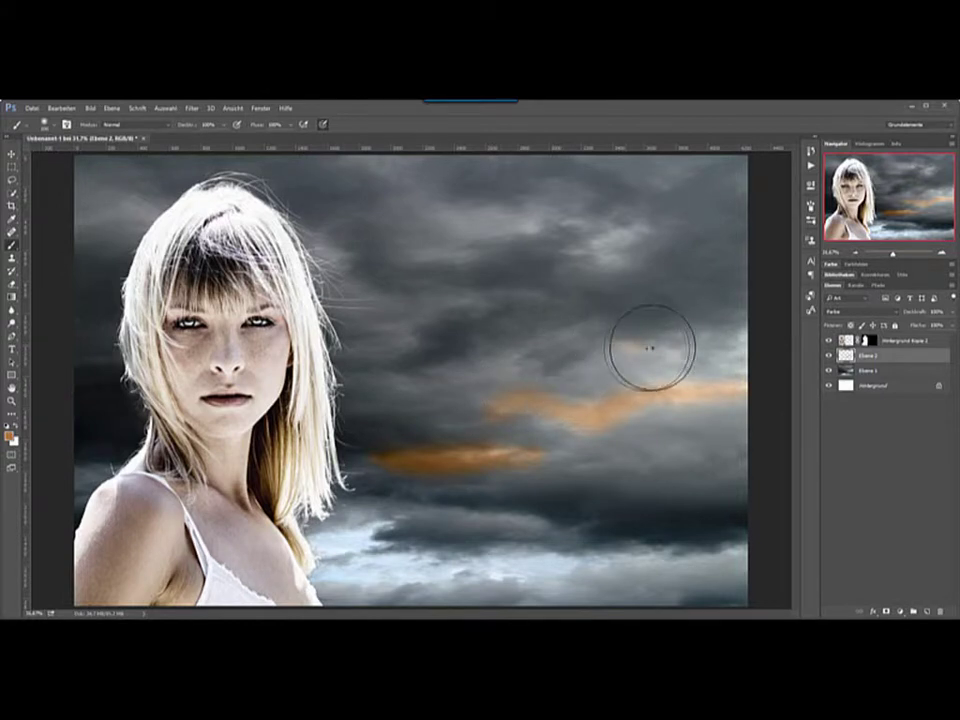
Paint orange on the right, upper and lower clouds, then delete Ebene 2
drag(650, 348, 724, 364)
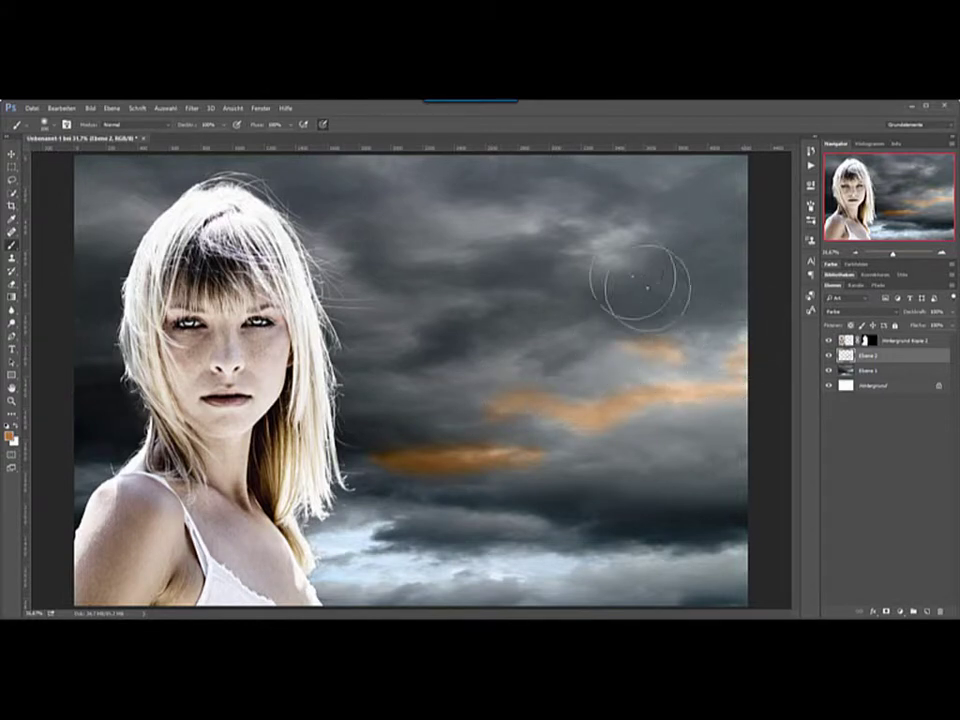
mouse_move(621, 261)
mouse_down()
mouse_move(591, 240)
mouse_move(647, 230)
mouse_up()
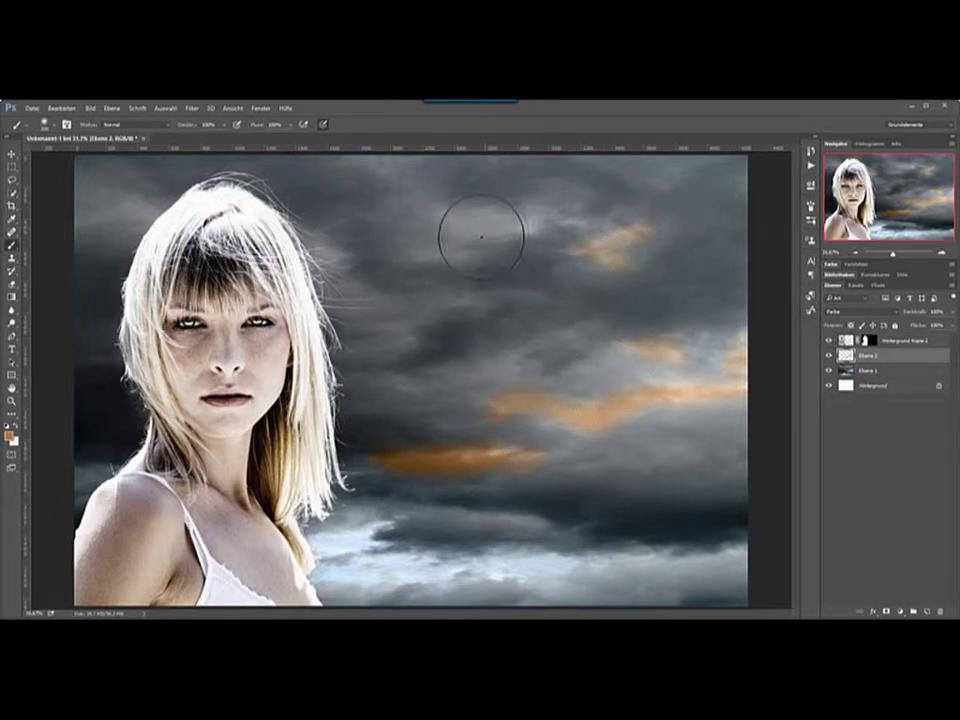
drag(536, 219, 591, 231)
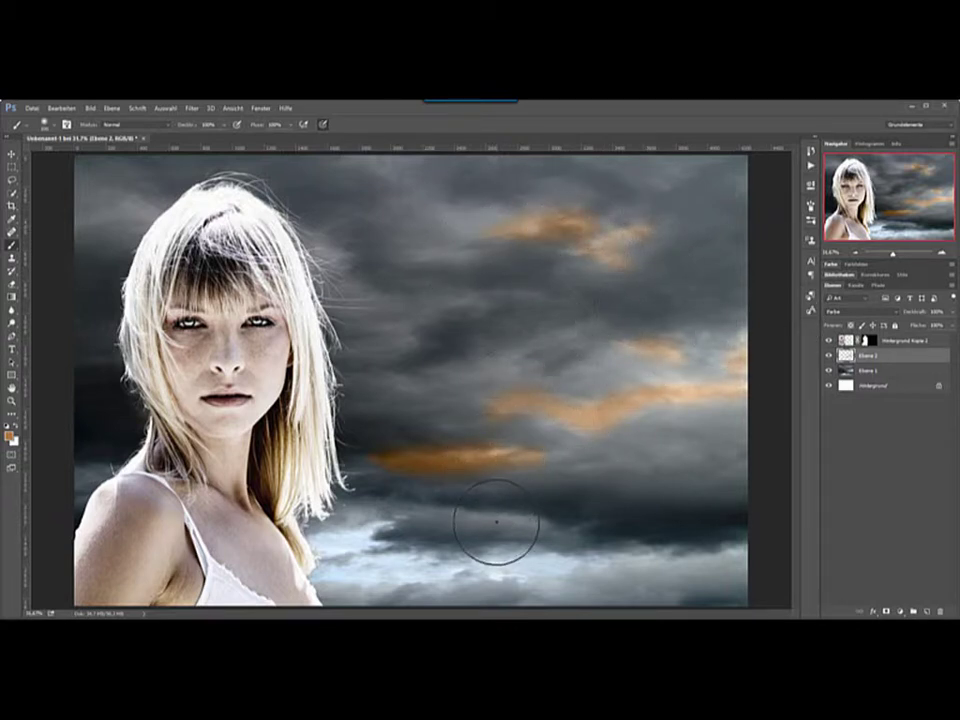
drag(499, 553, 650, 545)
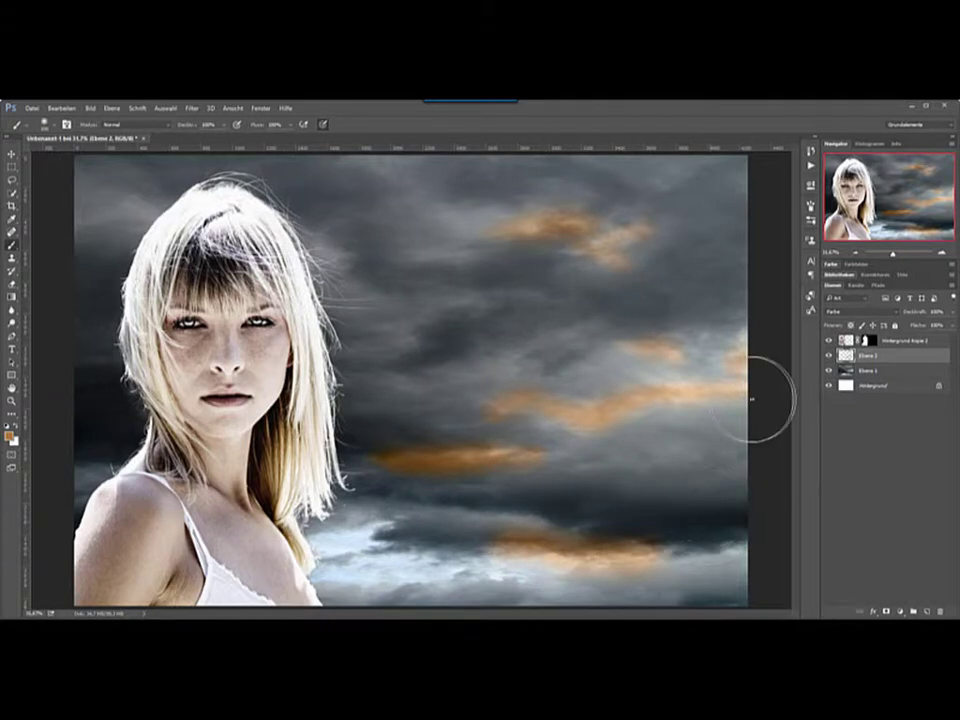
drag(875, 355, 940, 611)
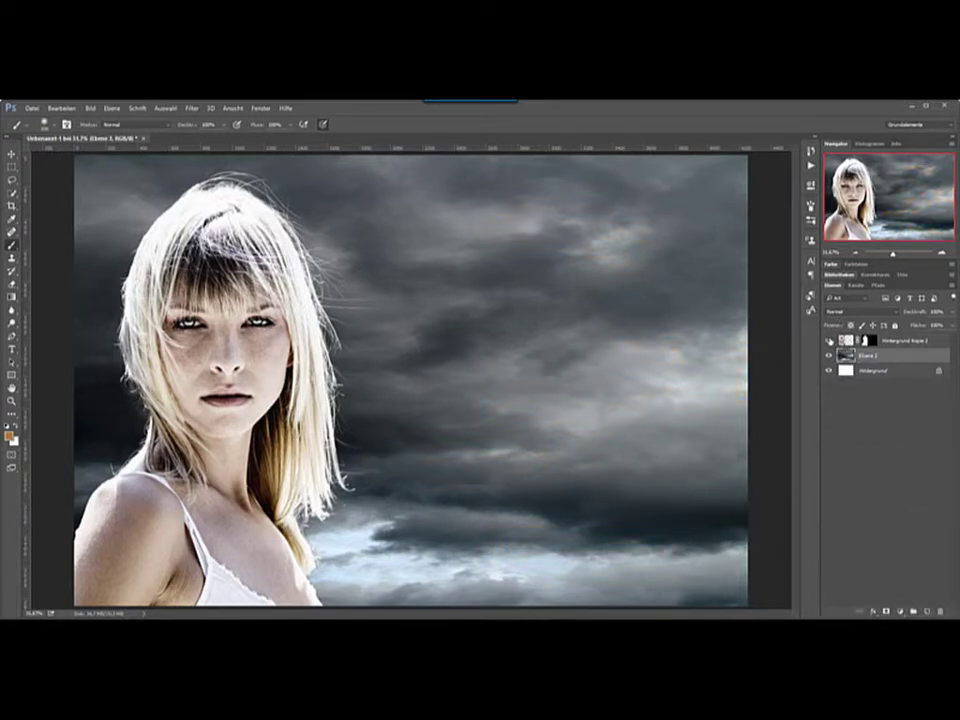
Hide the woman, load the RGB luminosity as a cloud selection, and add an empty layer
click(828, 341)
click(857, 285)
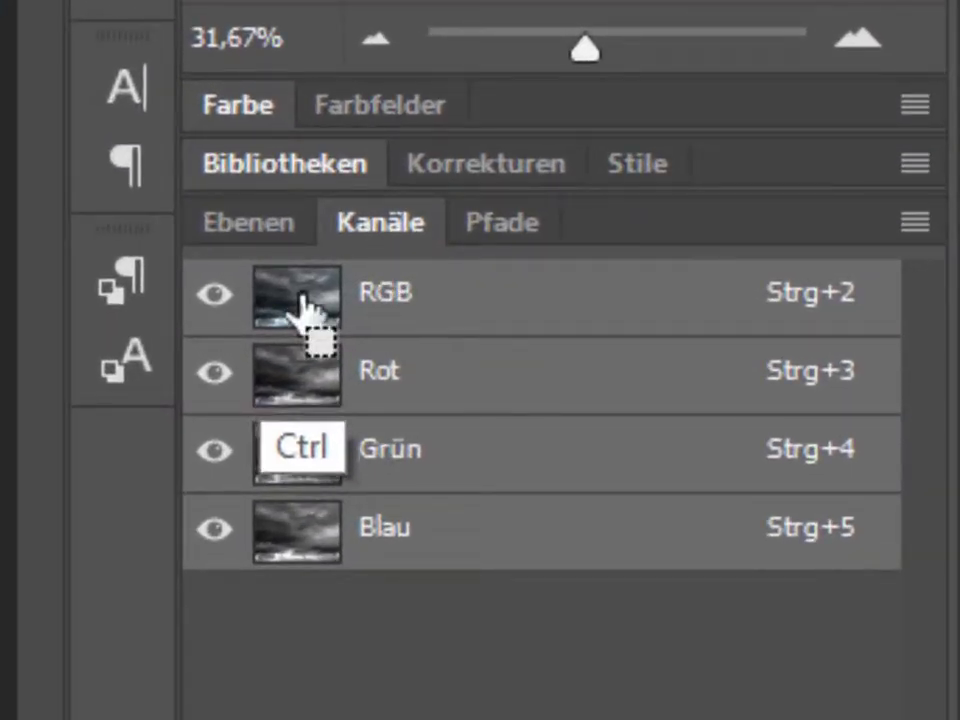
ctrl+click(302, 300)
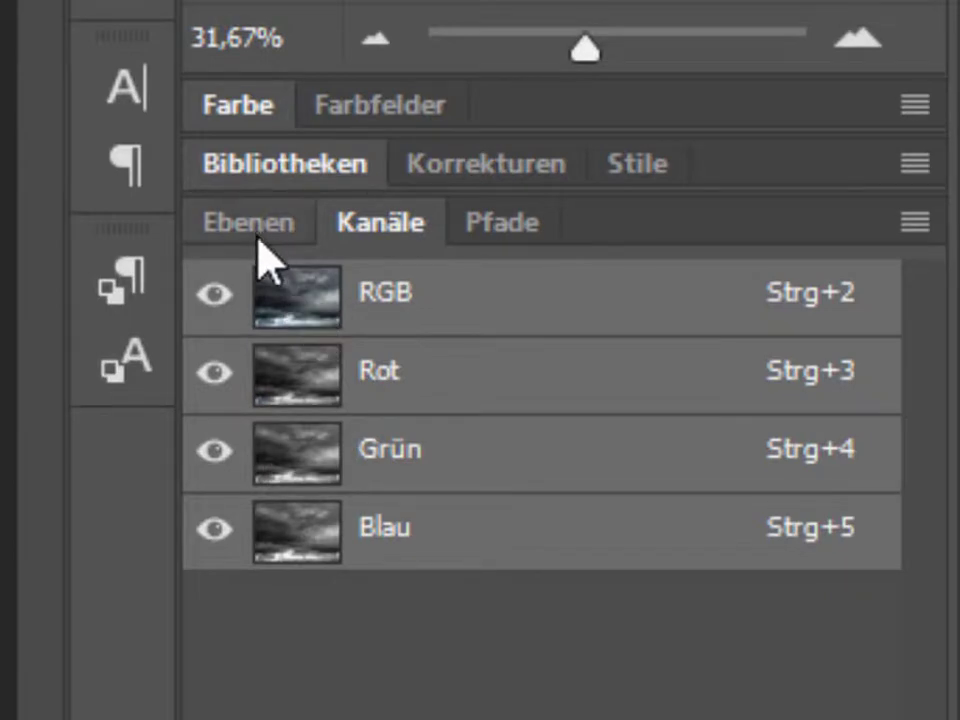
click(257, 238)
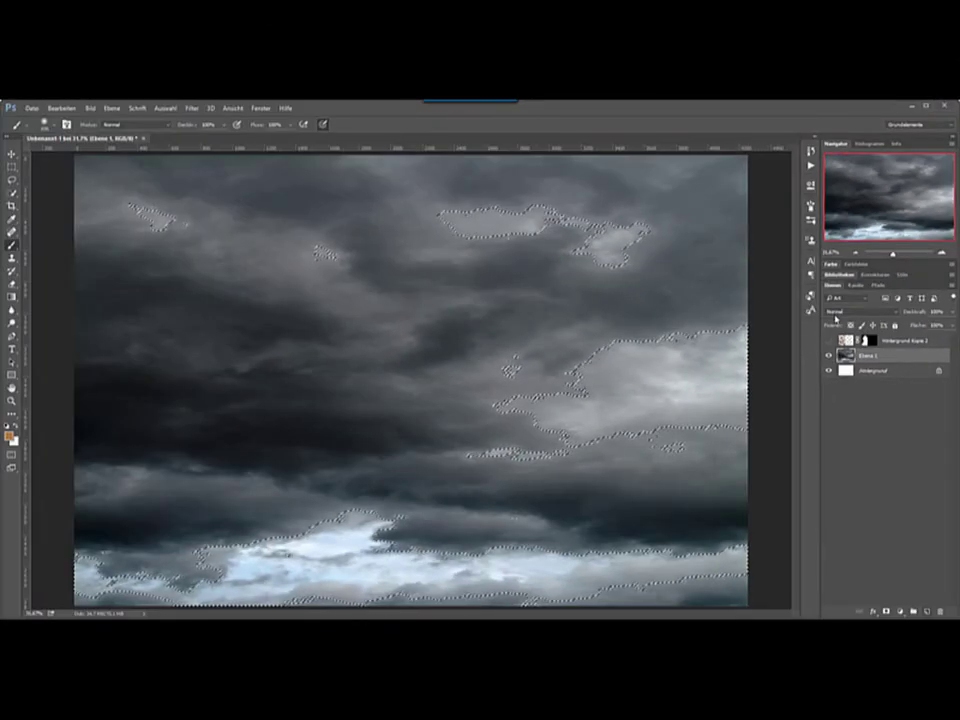
click(926, 611)
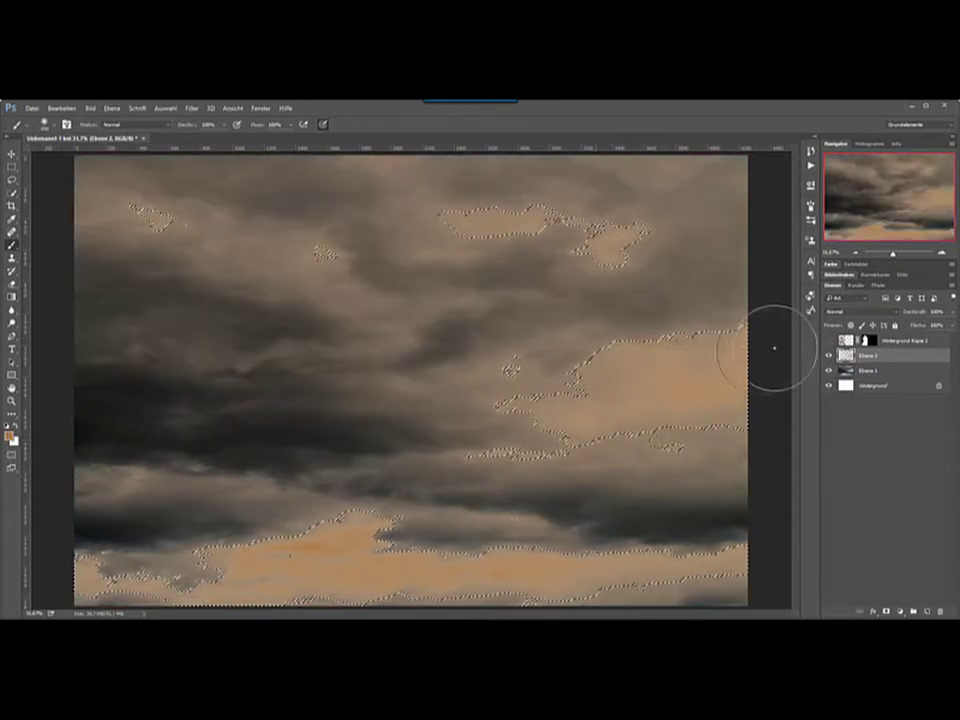
Clear the selection and blend the orange Ebene 2 in Farbe mode, comparing it hidden and shown
key(alt+3)
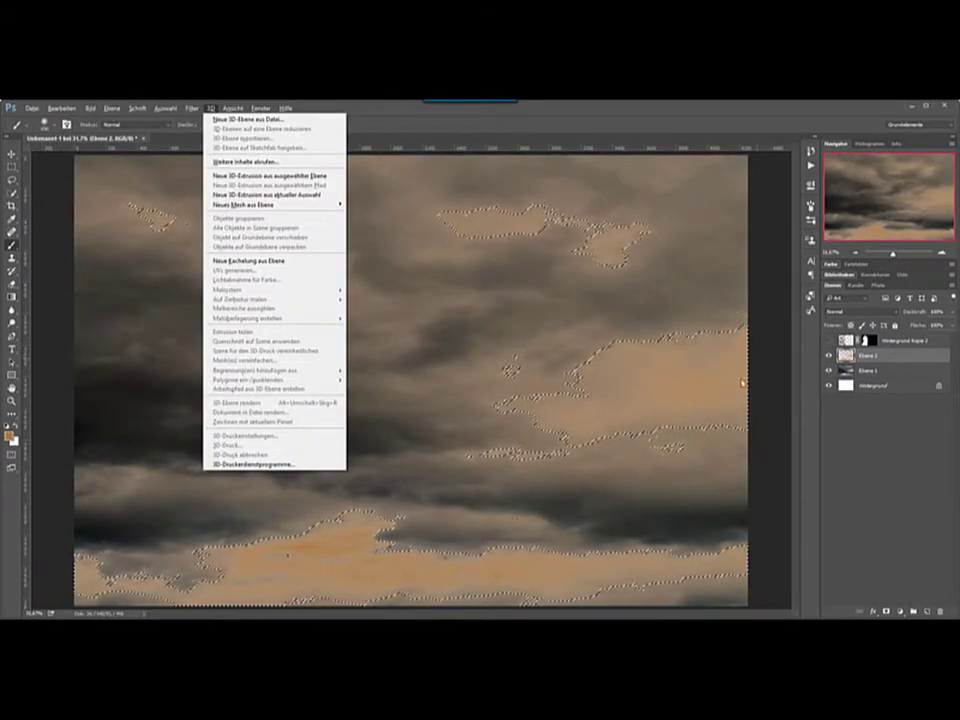
key(Escape)
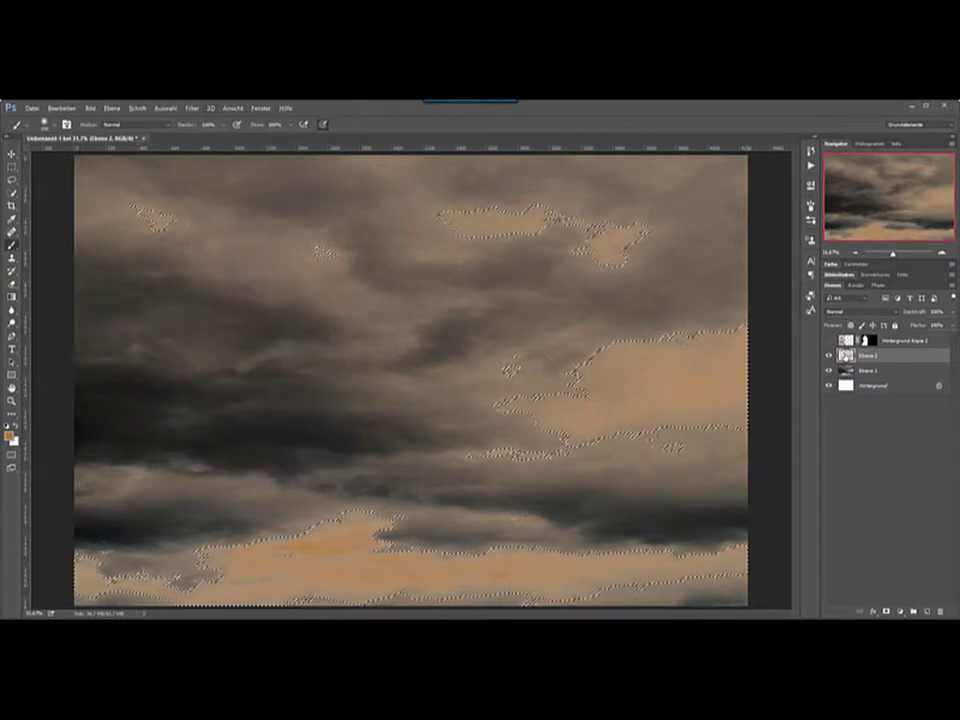
key(ctrl+d)
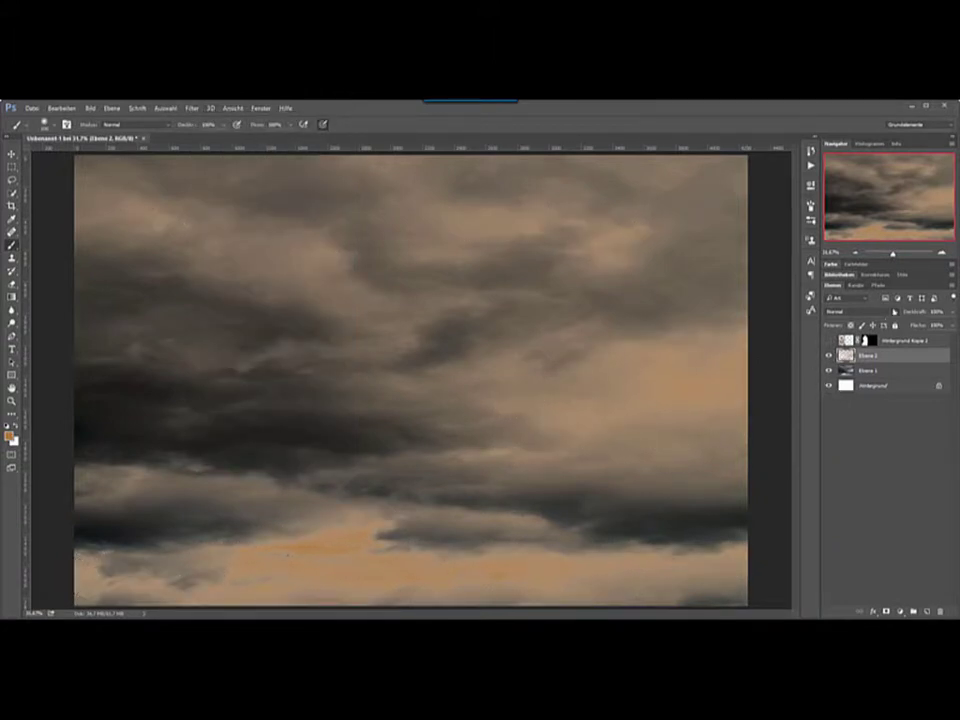
click(880, 312)
click(840, 497)
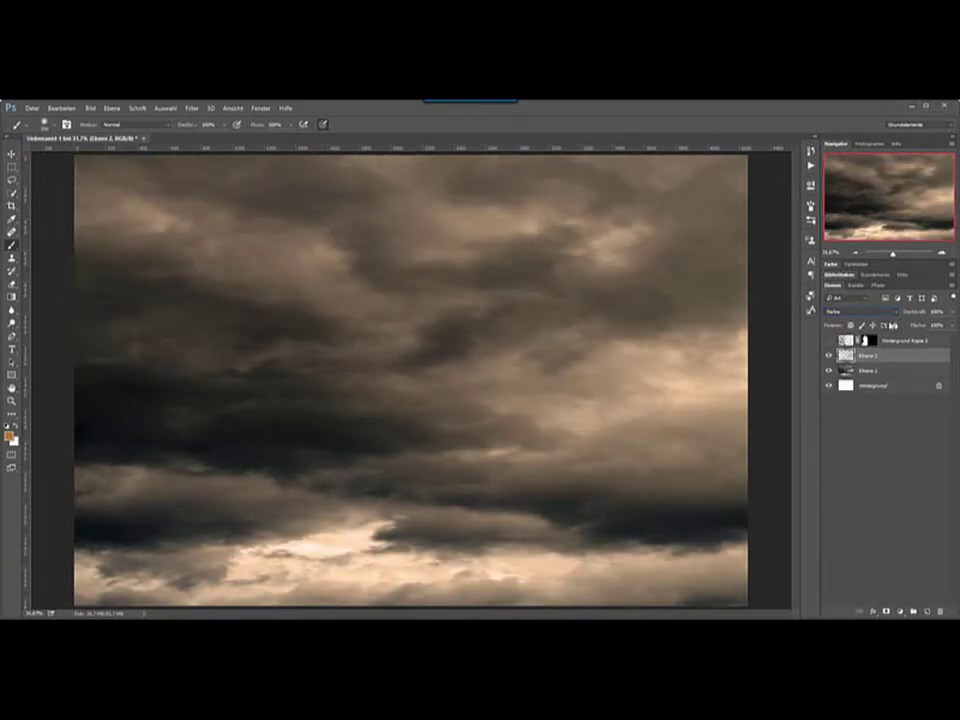
click(846, 313)
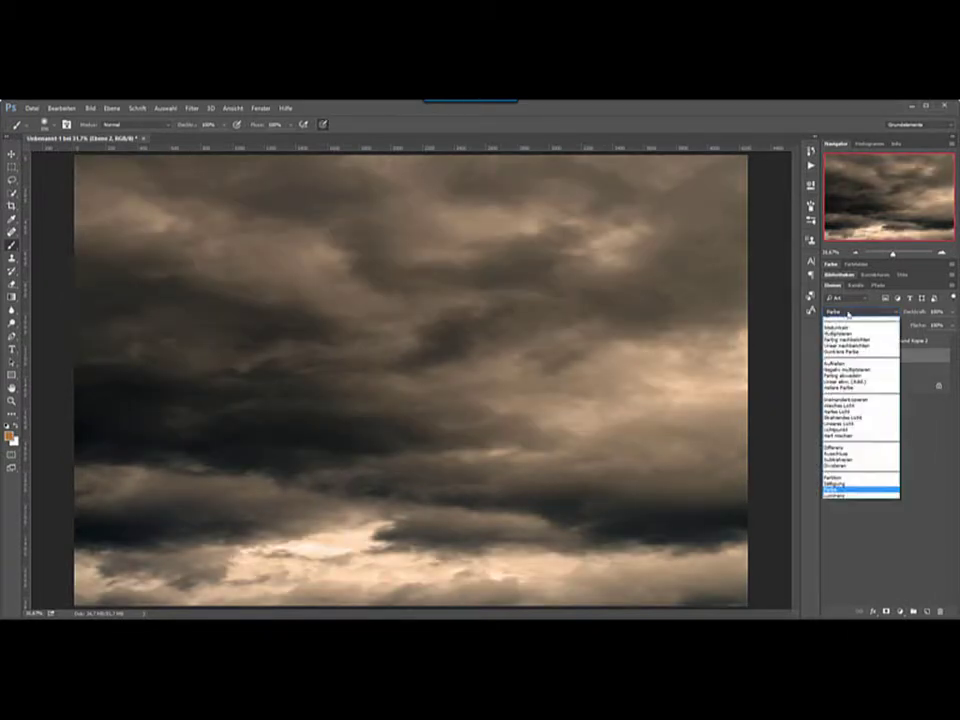
click(838, 319)
click(855, 316)
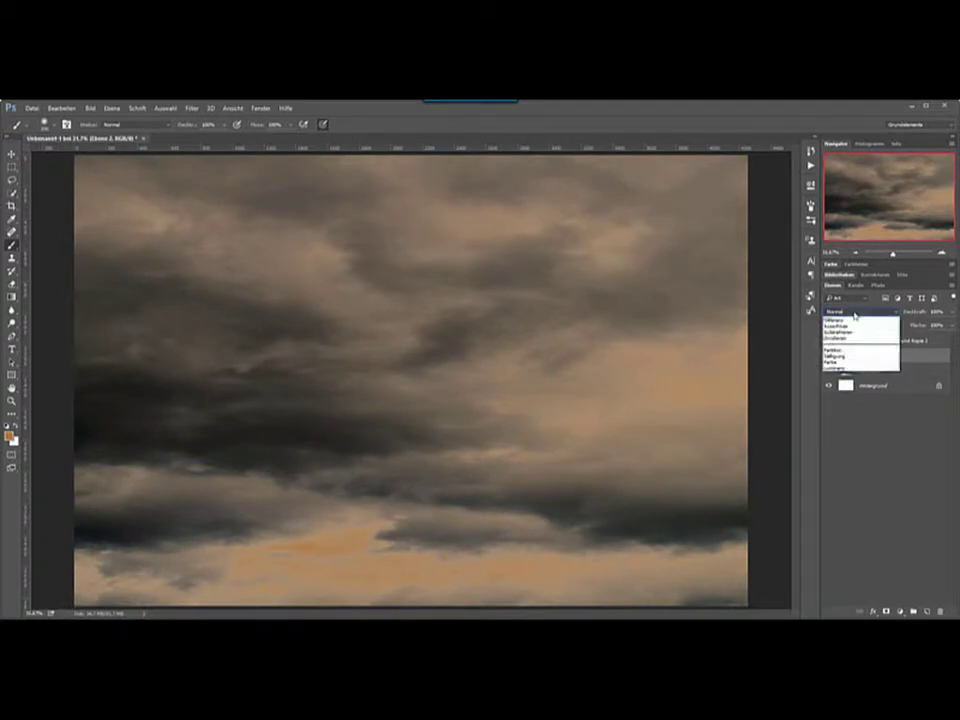
click(836, 500)
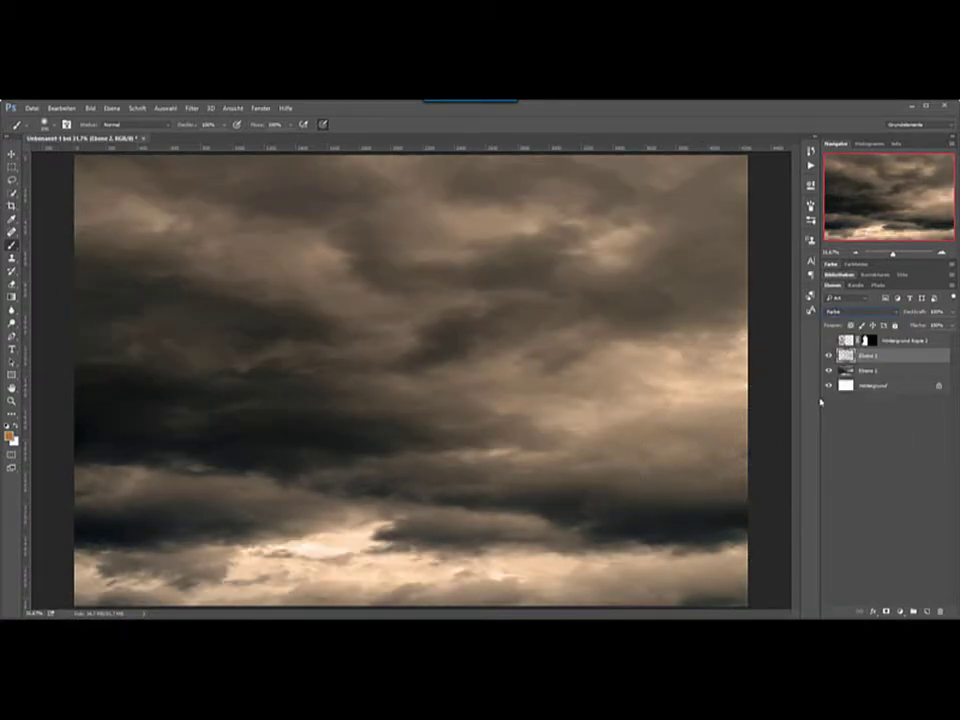
click(828, 355)
click(828, 355)
Set Ebene 2's opacity to 50% and show the woman over the toned clouds
drag(915, 312, 899, 320)
click(828, 340)
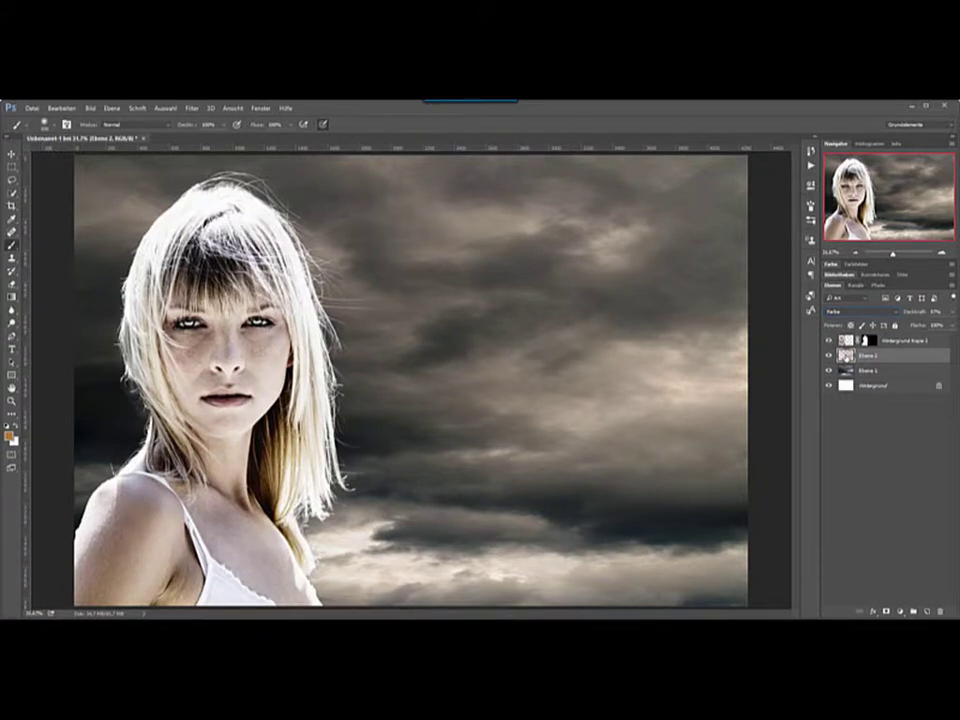
click(935, 312)
text(50)
key(Return)
click(915, 314)
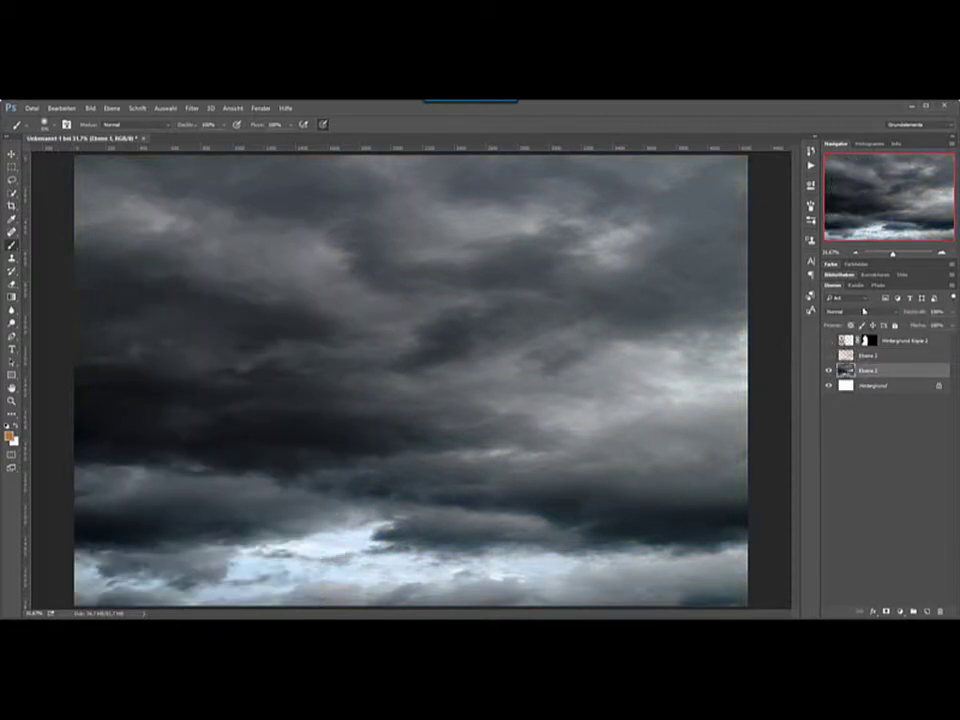
Compare the colour channels and load the Rot channel as a selection
click(856, 285)
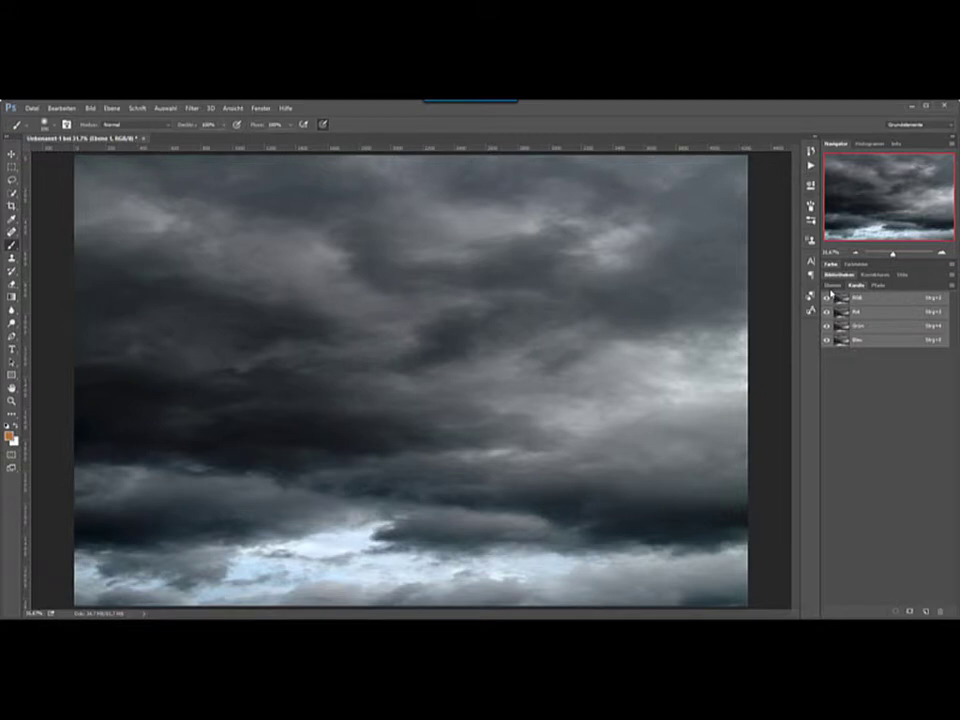
click(846, 313)
click(845, 326)
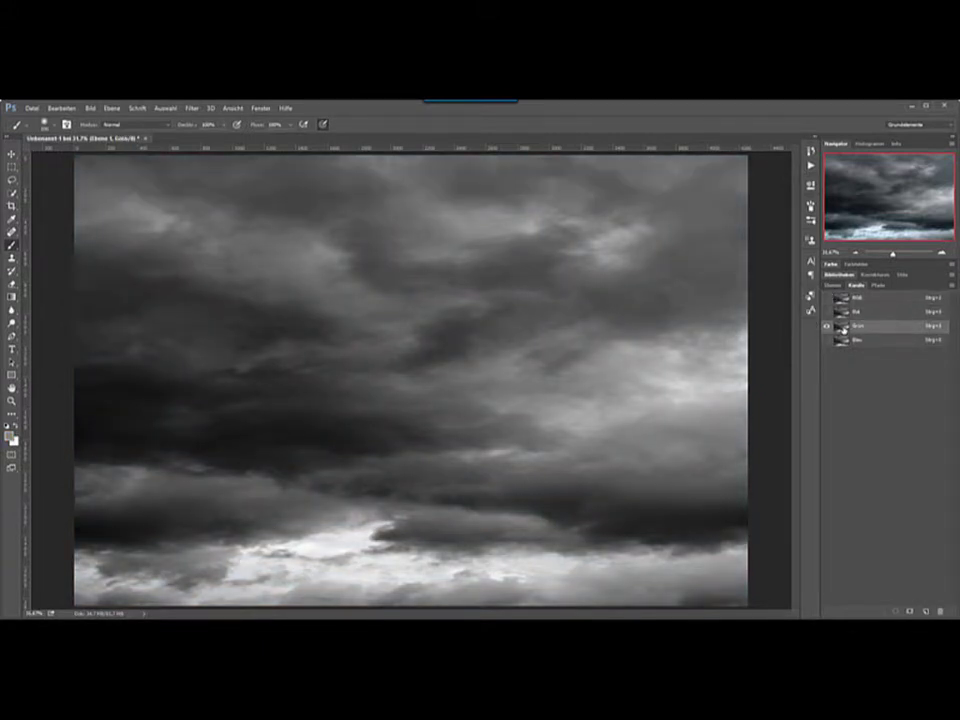
click(843, 340)
click(845, 313)
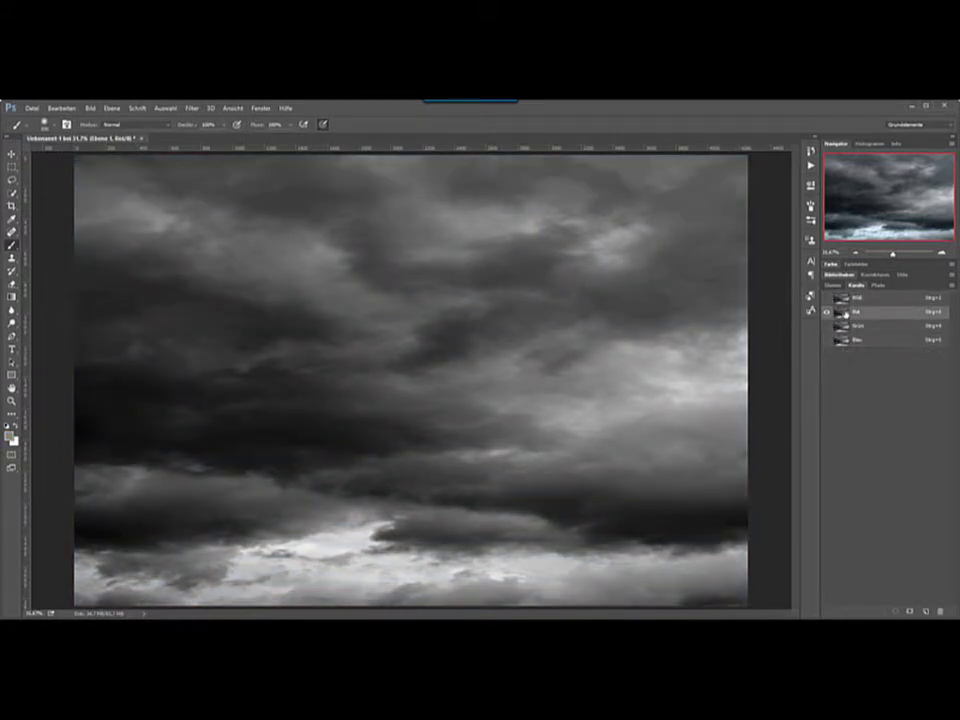
ctrl+click(841, 312)
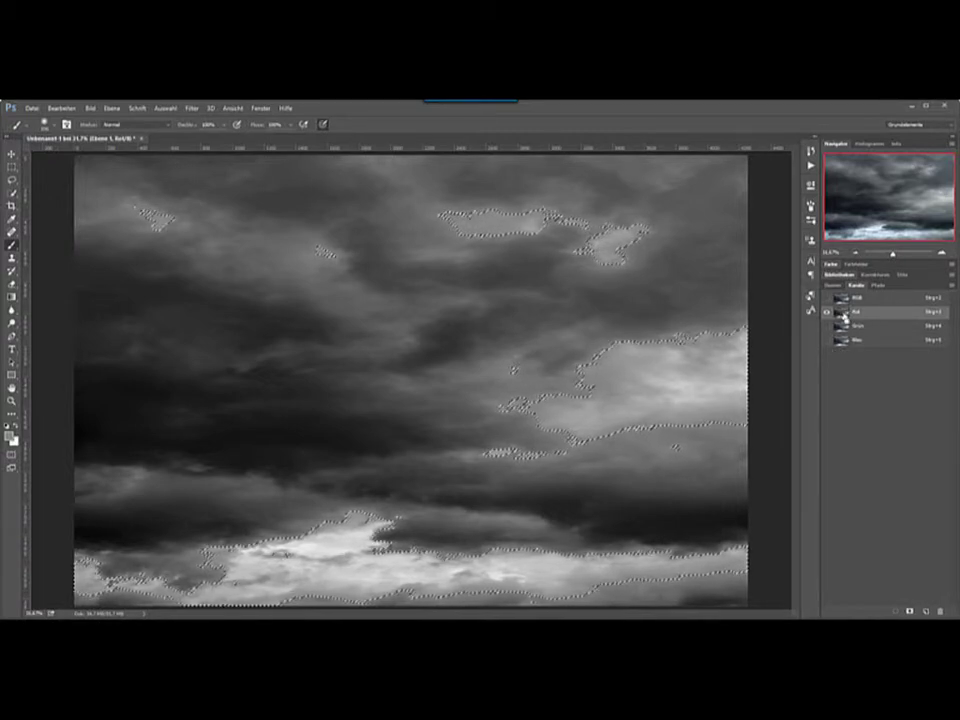
click(841, 298)
Invert the selection to the darker clouds and add a new empty layer, Ebene 3
click(834, 286)
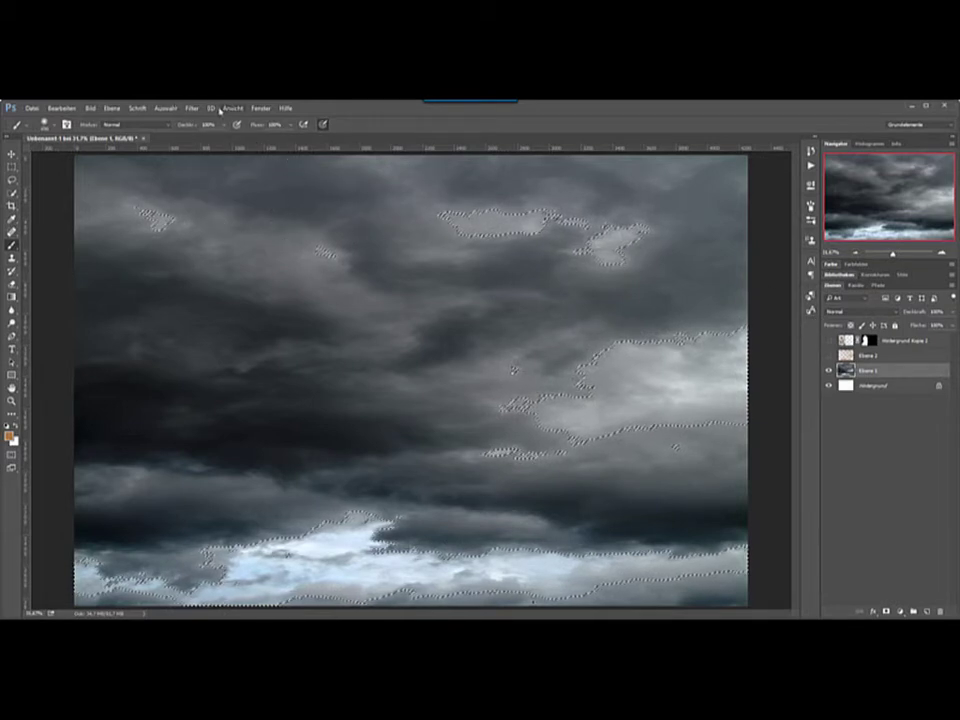
click(165, 107)
click(182, 150)
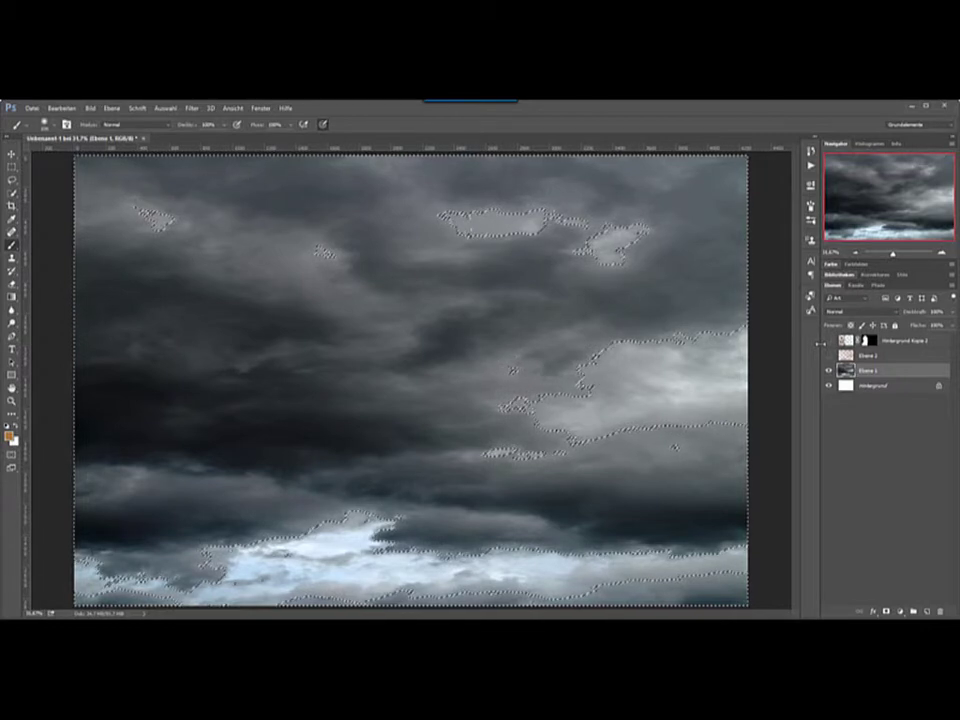
key(ctrl+shift+alt+n)
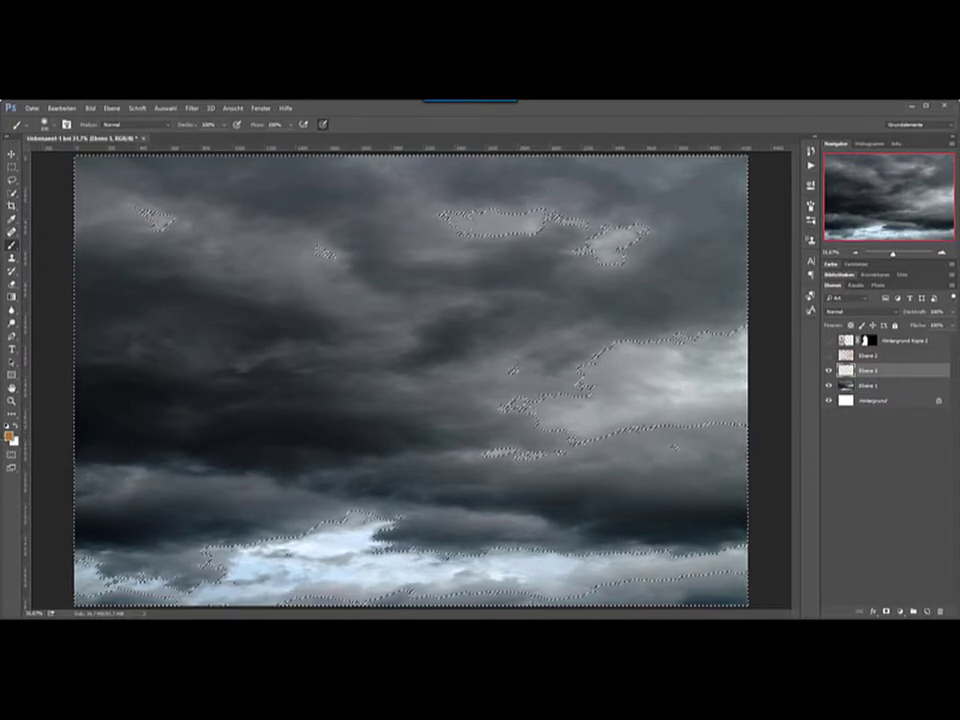
Fill Ebene 3 with dark blue, blend it in Farbe mode, and deselect
click(9, 435)
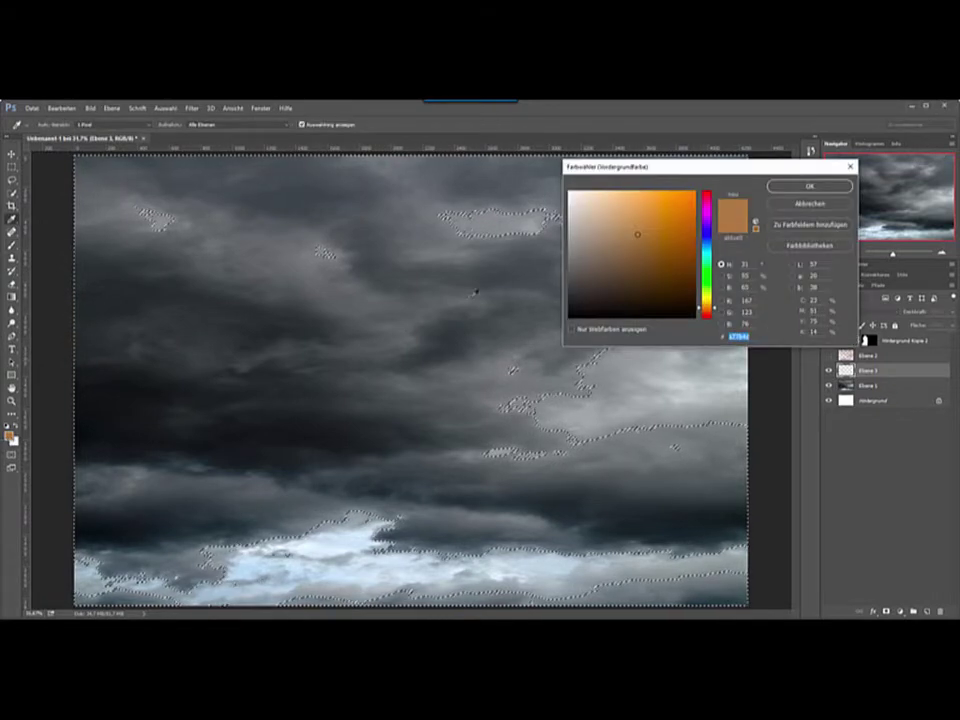
mouse_move(719, 310)
mouse_down()
mouse_move(713, 219)
mouse_move(713, 240)
mouse_up()
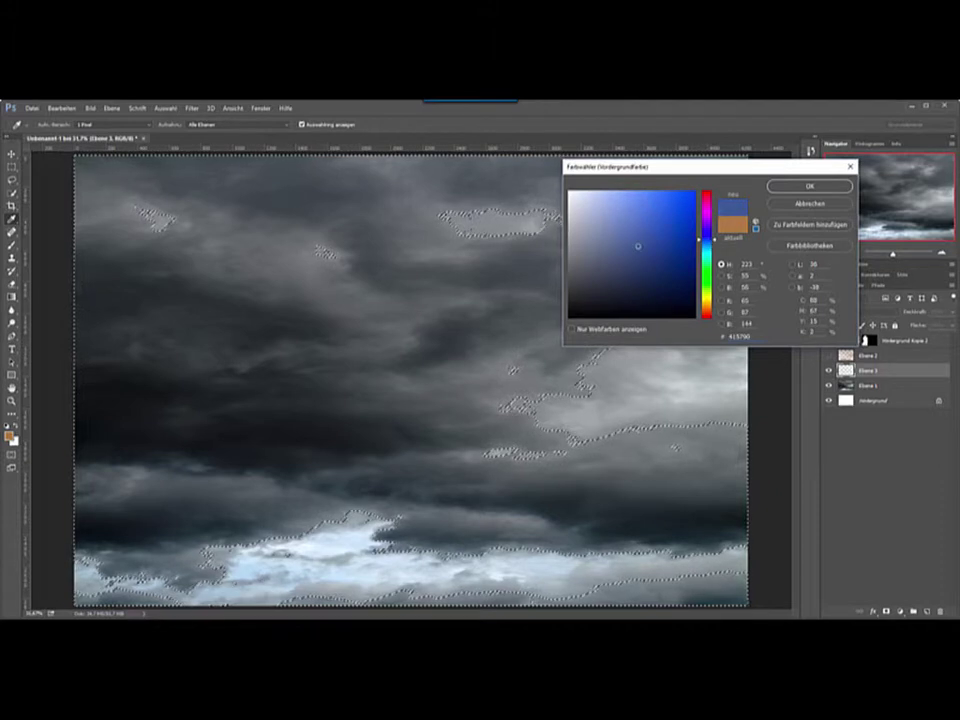
click(810, 186)
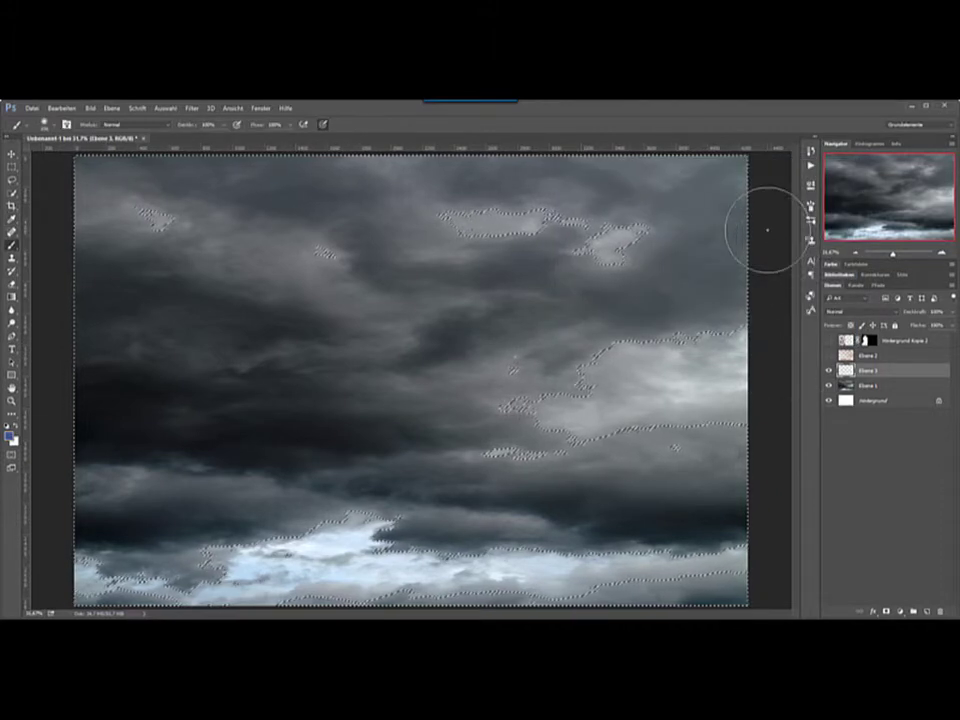
key(alt+BackSpace)
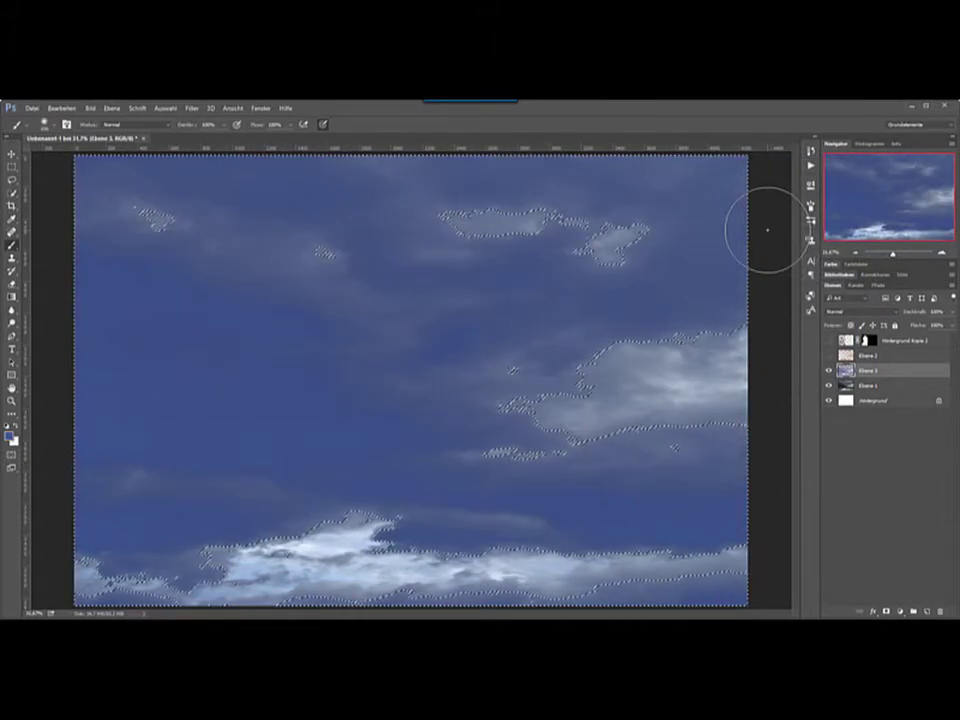
click(874, 312)
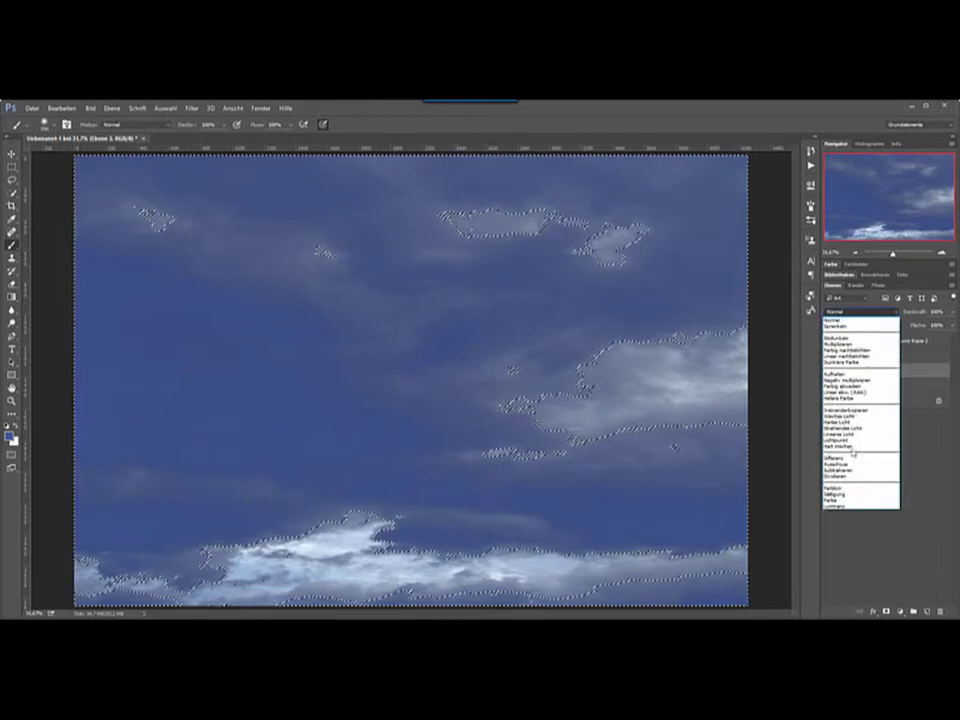
click(838, 497)
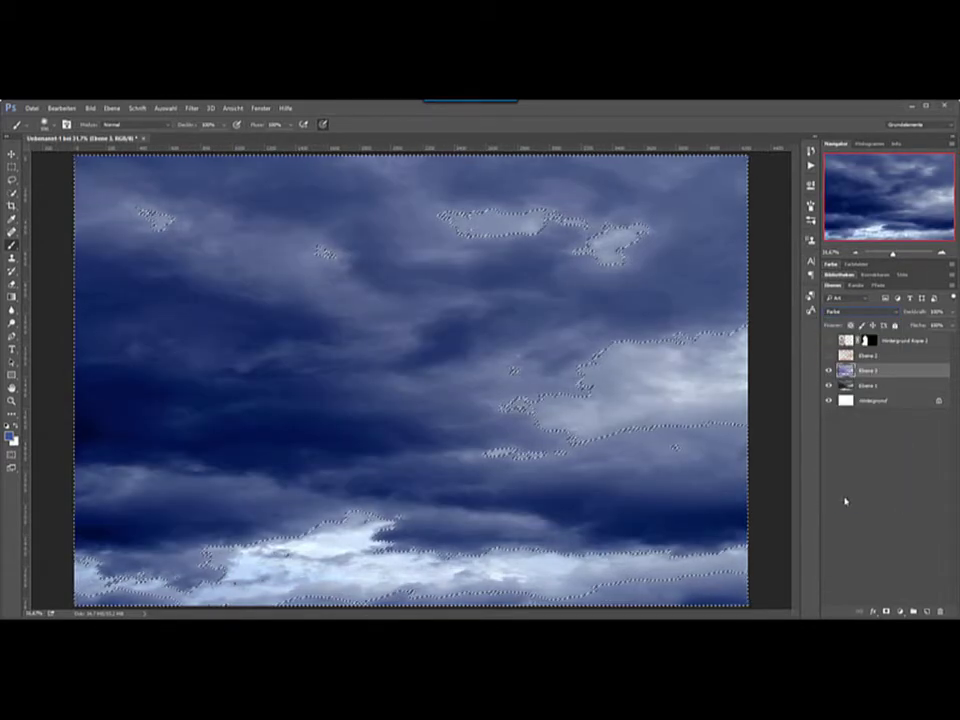
key(ctrl+d)
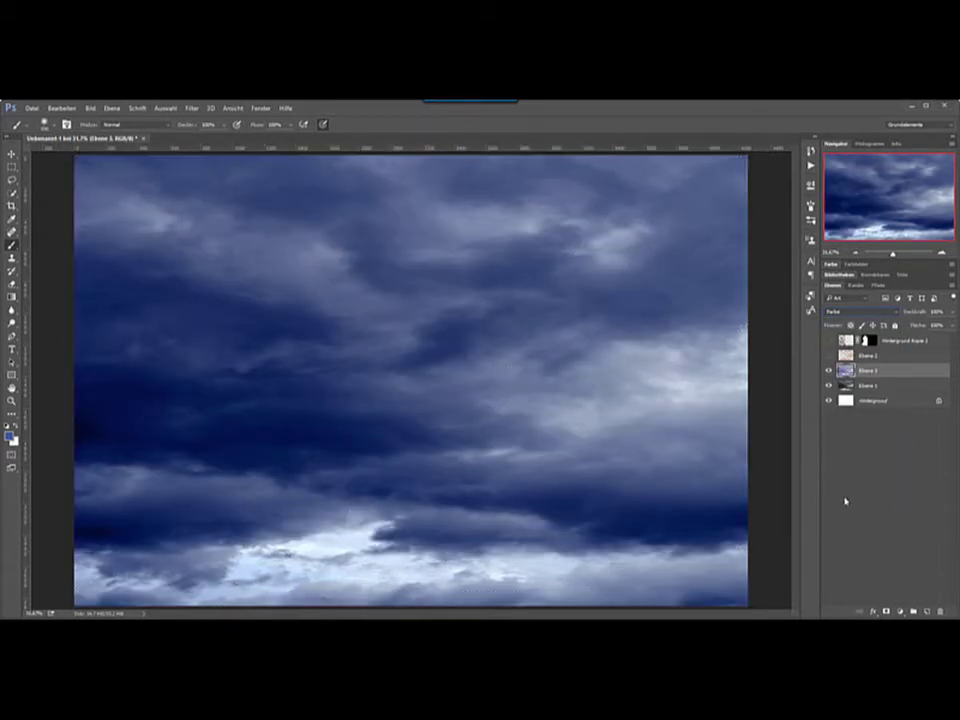
Set Ebene 3's opacity to 67% and adjust the opacity of Ebene 2
click(903, 313)
text(67)
click(868, 355)
click(846, 370)
click(921, 314)
key(alt+bracketright)
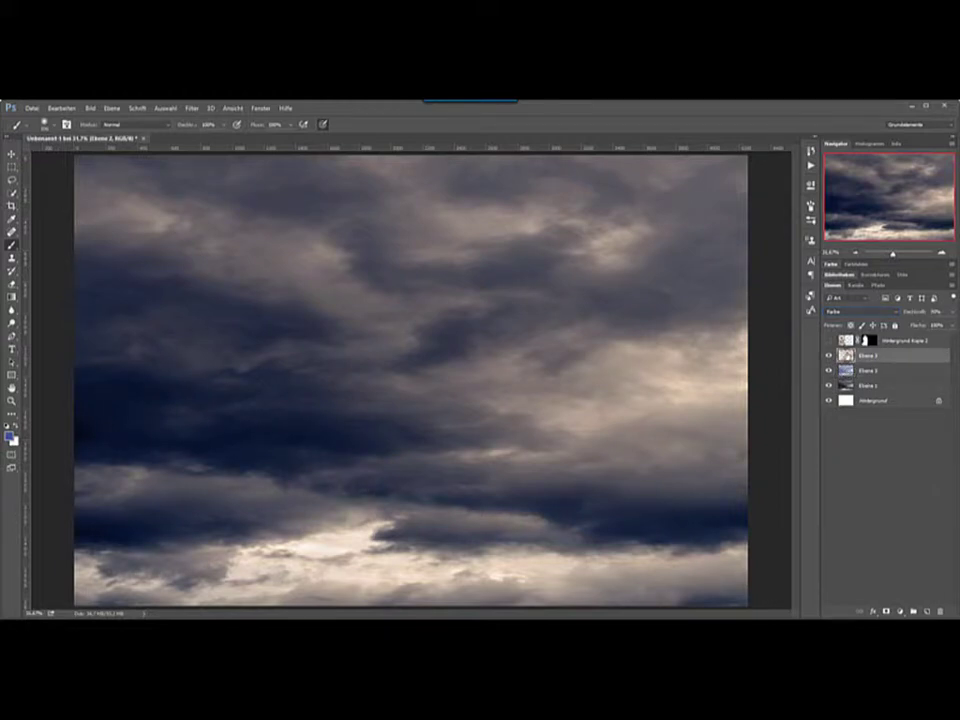
click(918, 314)
click(845, 372)
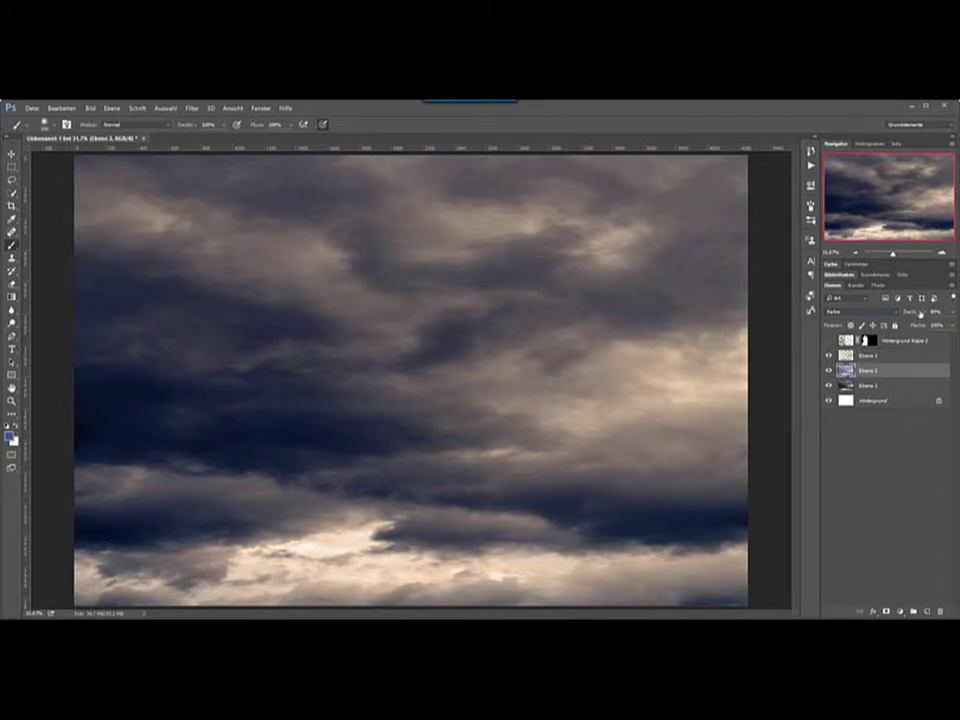
click(920, 314)
Toggle Ebene 1, 2 and 3 visibility and switch between the tint layers to compare the sky
click(828, 370)
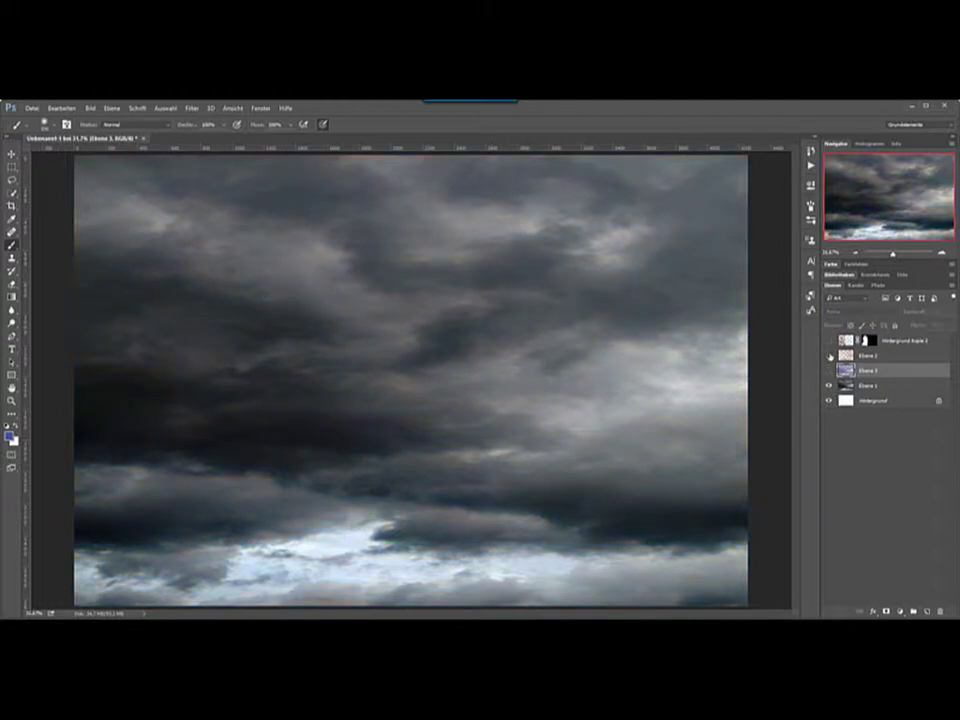
click(828, 385)
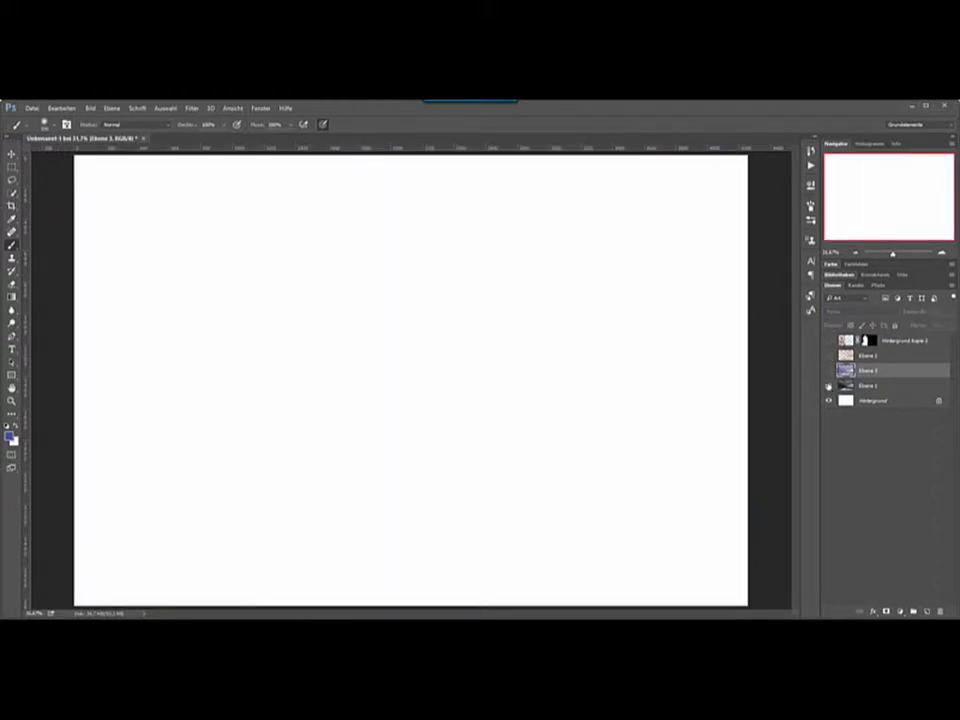
click(828, 385)
click(828, 370)
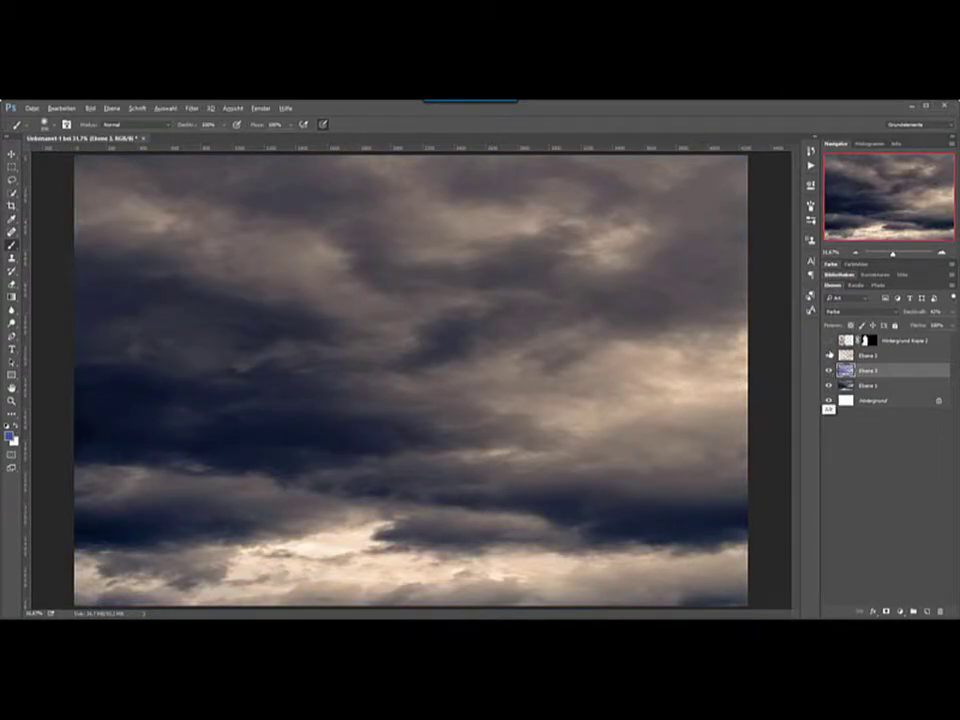
click(828, 355)
click(828, 355)
alt+click(828, 385)
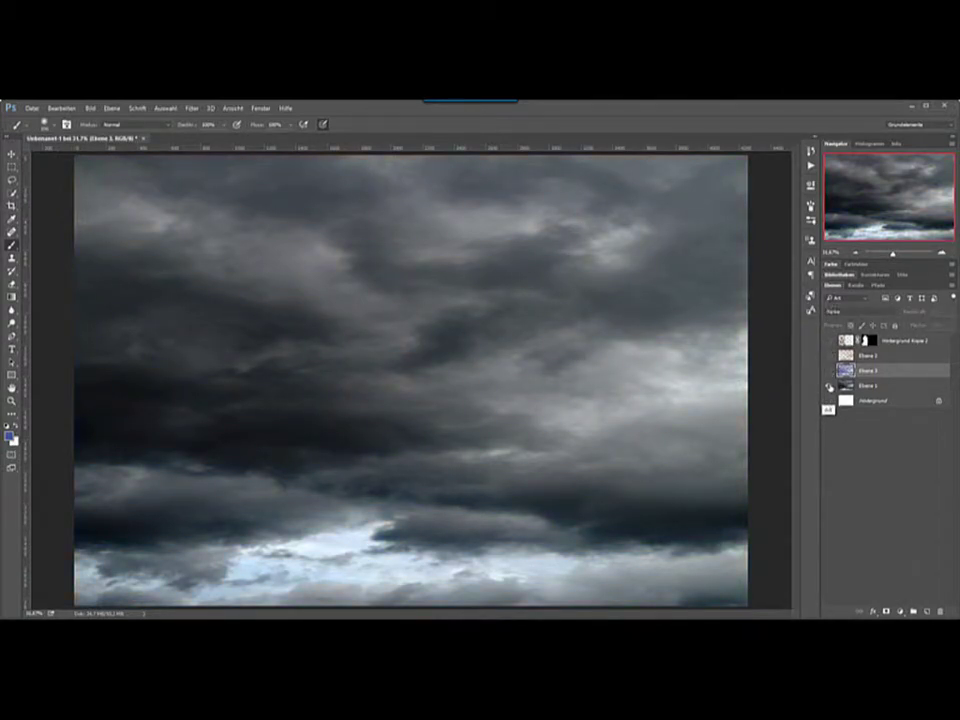
alt+click(828, 385)
alt+click(828, 385)
alt+click(829, 386)
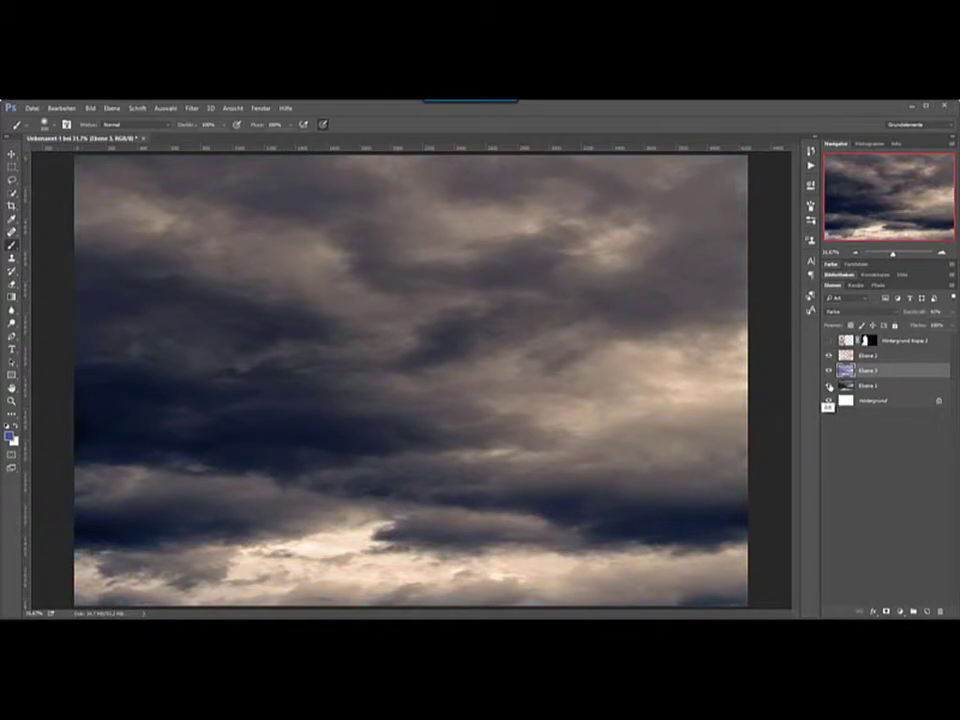
alt+click(829, 386)
alt+click(829, 386)
click(868, 355)
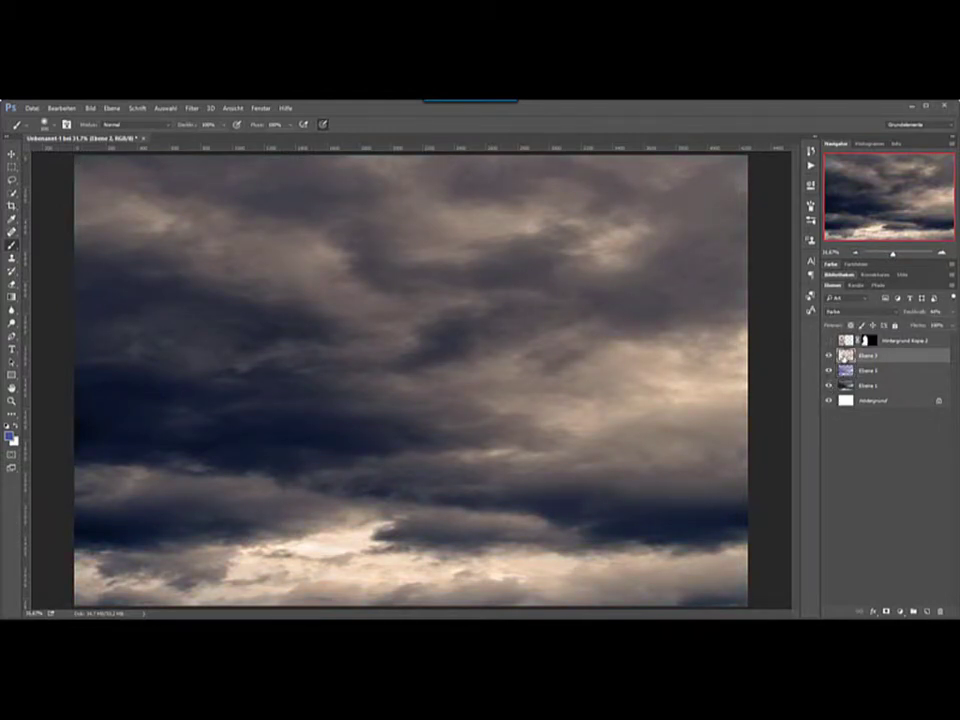
click(846, 370)
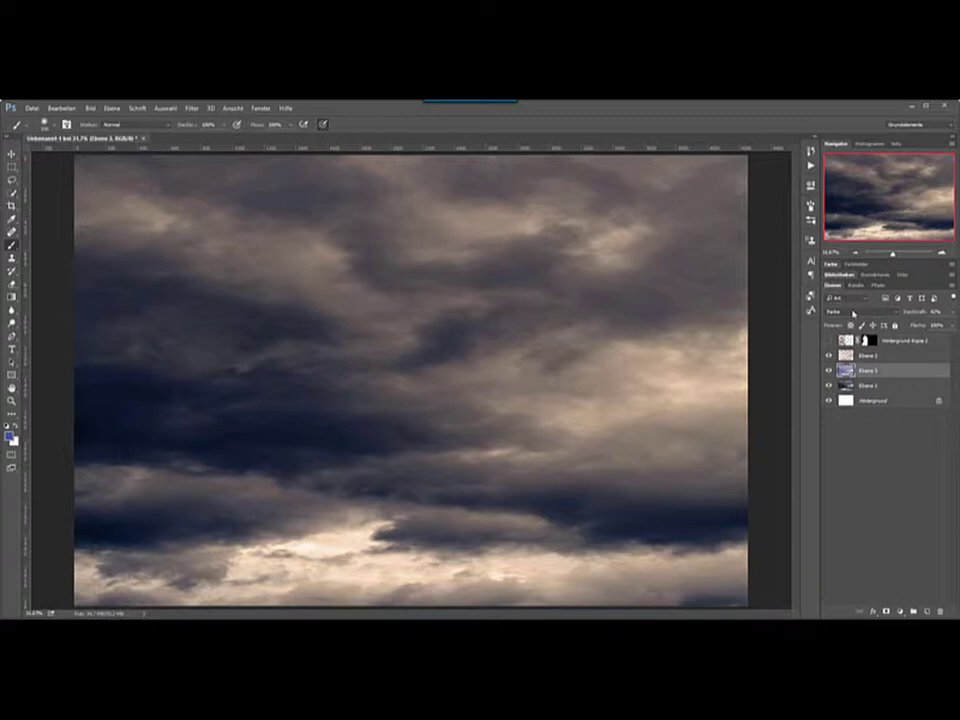
click(844, 356)
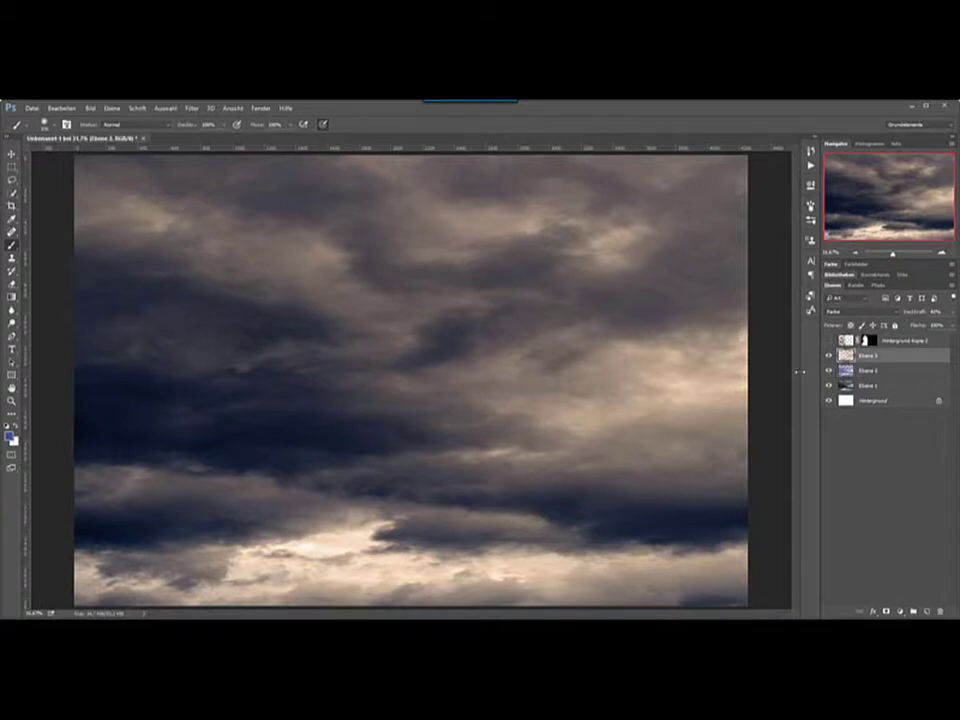
click(845, 372)
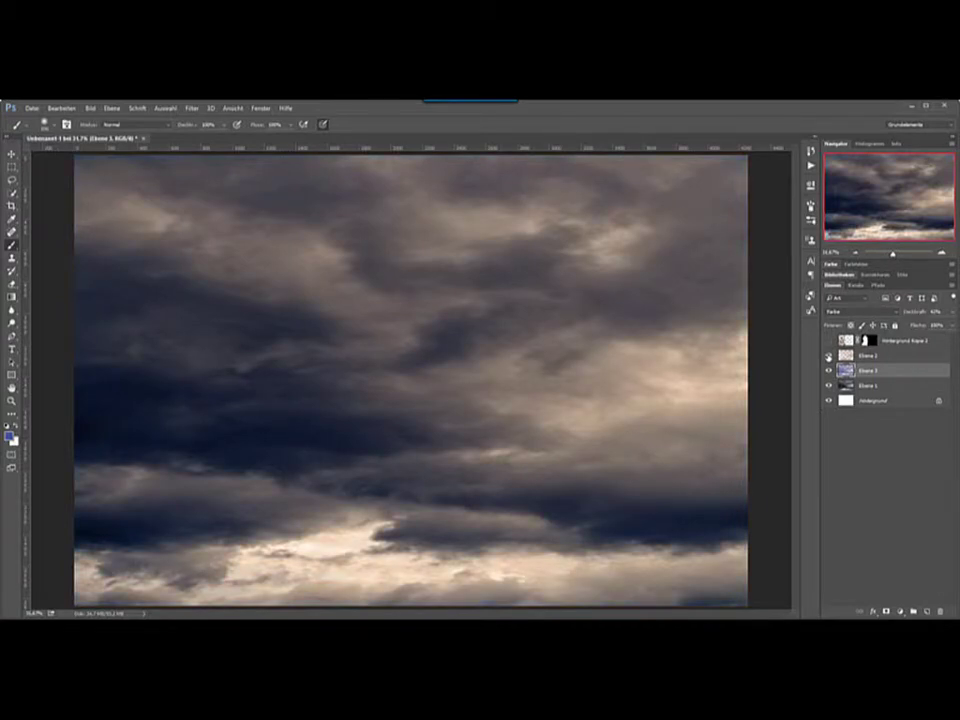
Set both tint layers to Normal blending and compare the sky with different layers hidden
drag(828, 370, 829, 389)
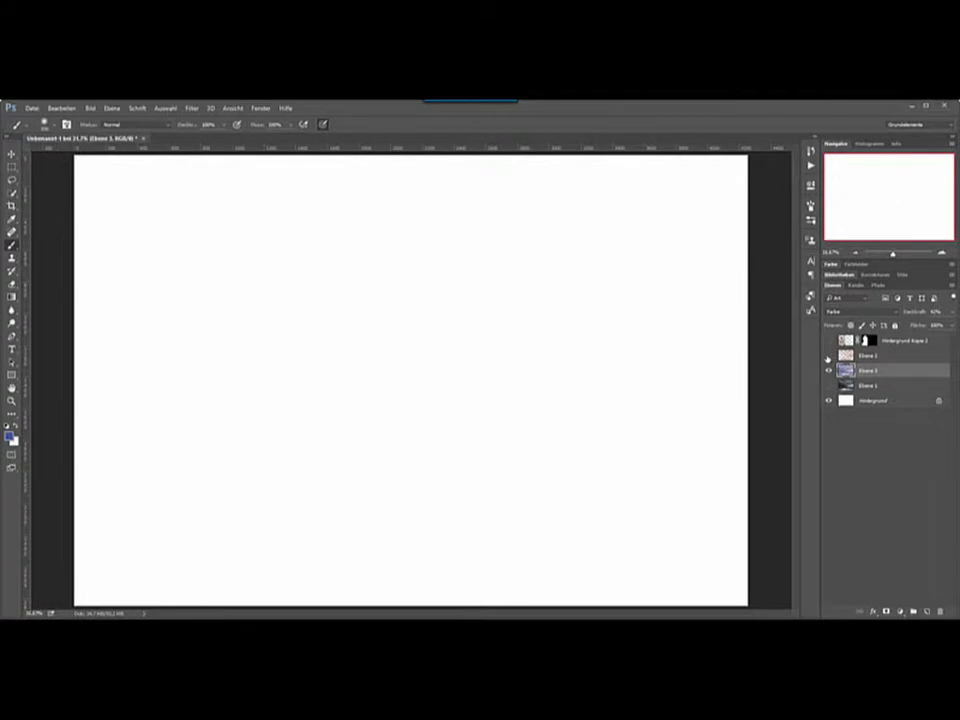
click(930, 325)
click(870, 314)
click(855, 318)
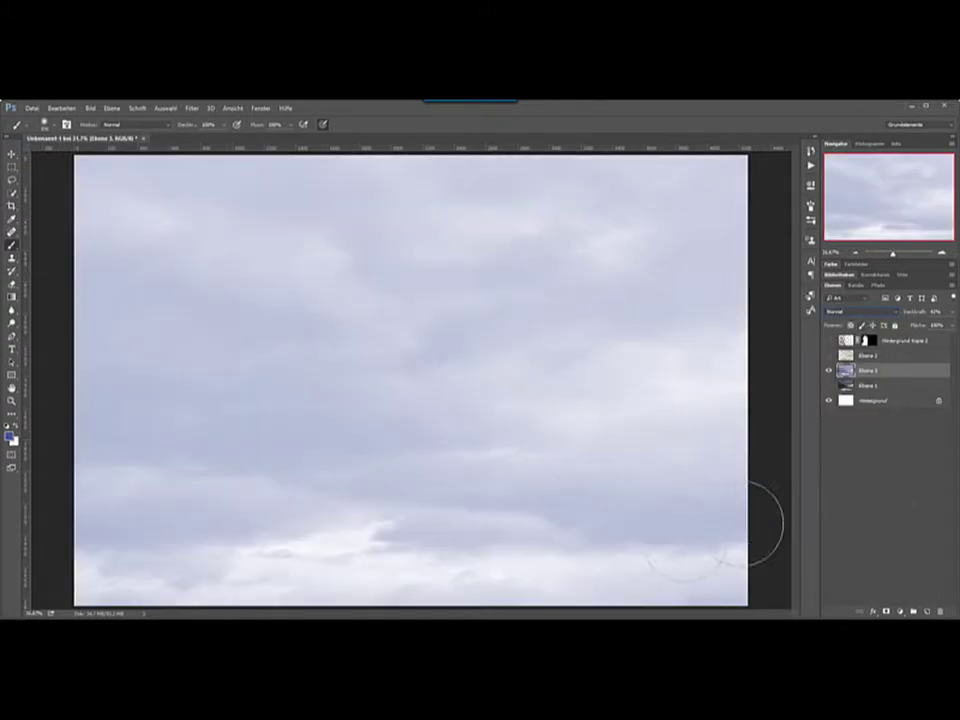
click(828, 355)
click(868, 355)
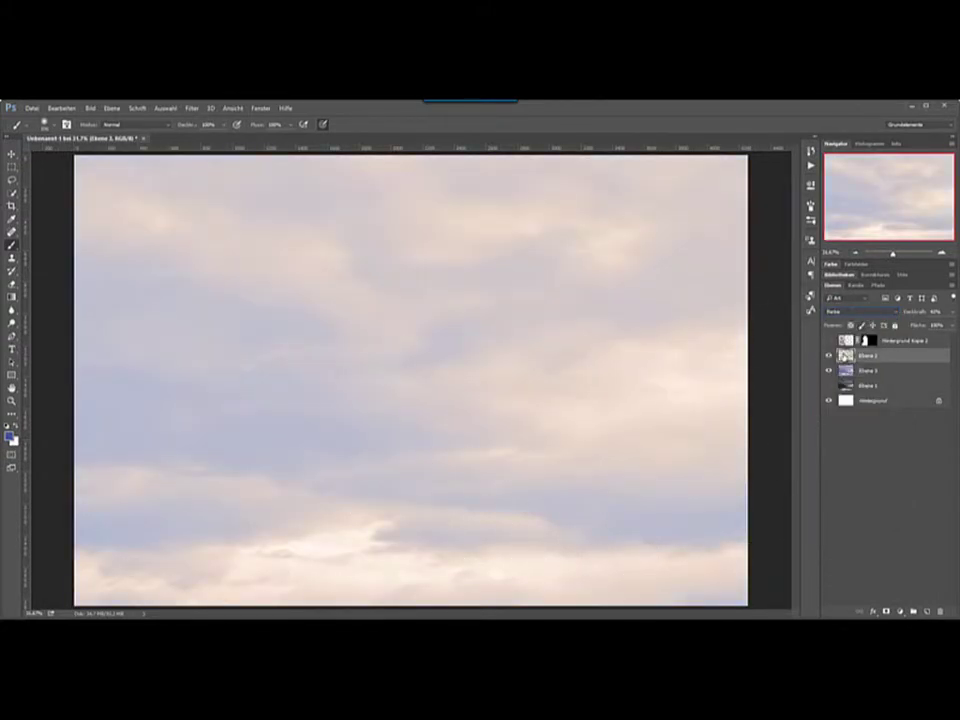
click(857, 314)
click(855, 317)
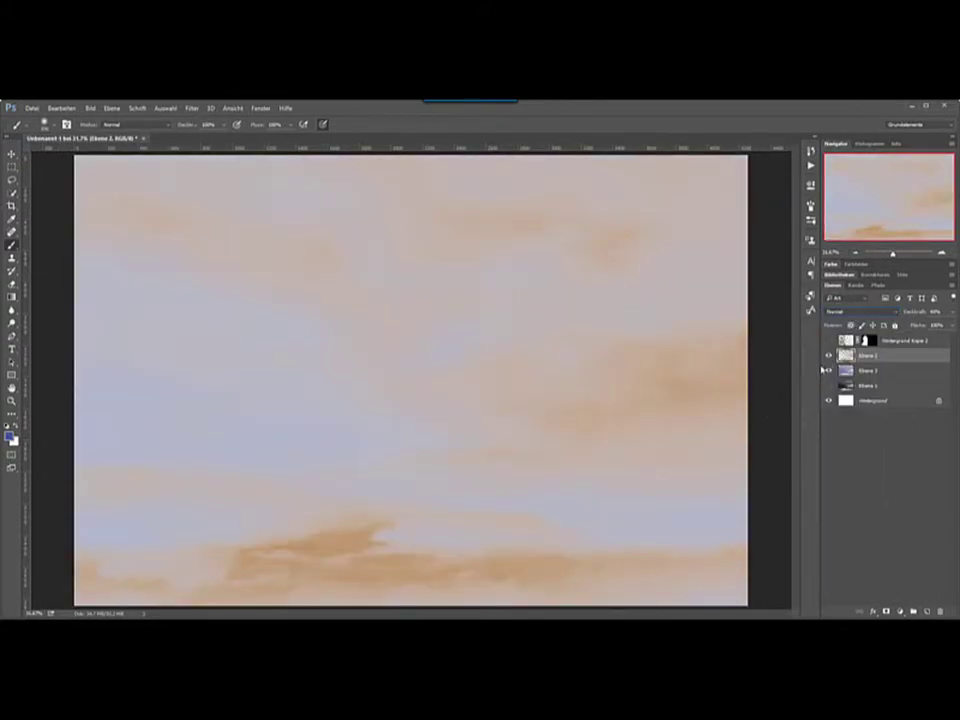
click(828, 370)
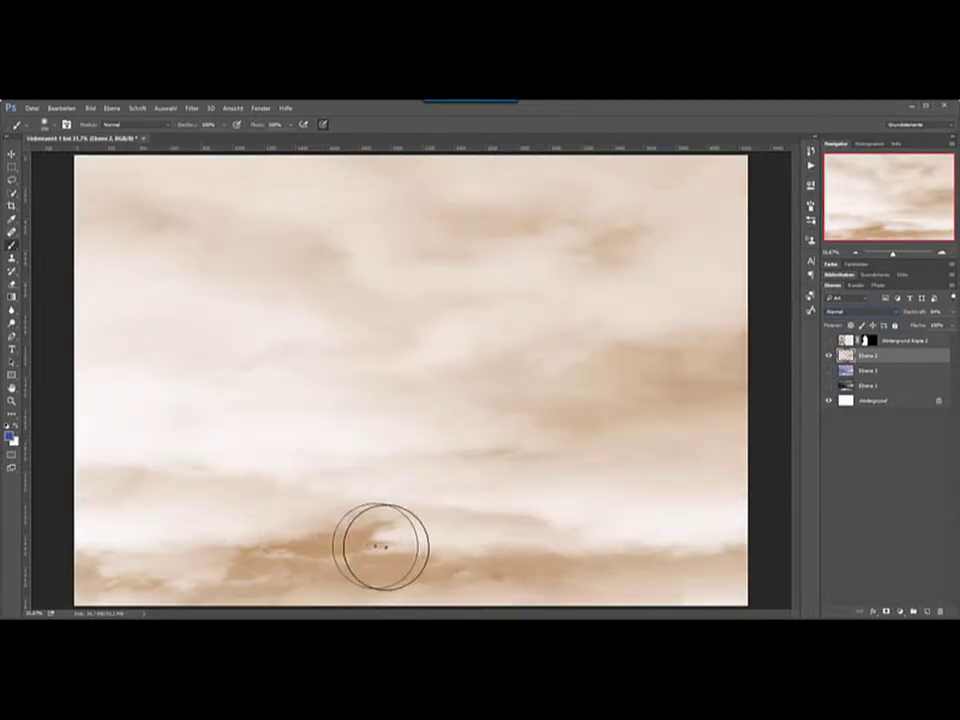
click(828, 355)
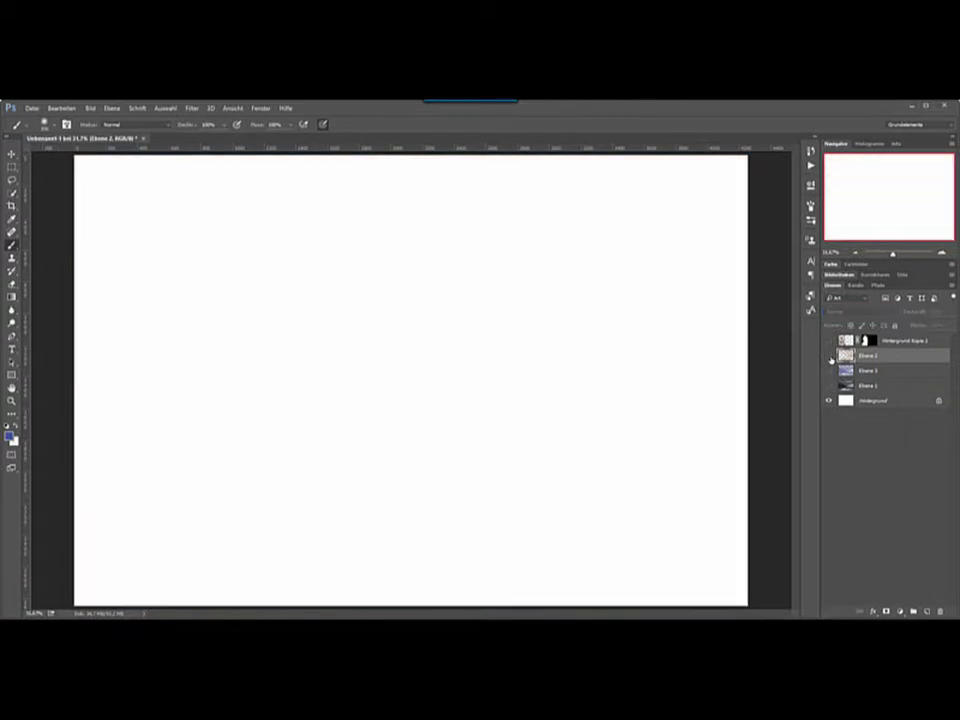
click(828, 370)
click(868, 370)
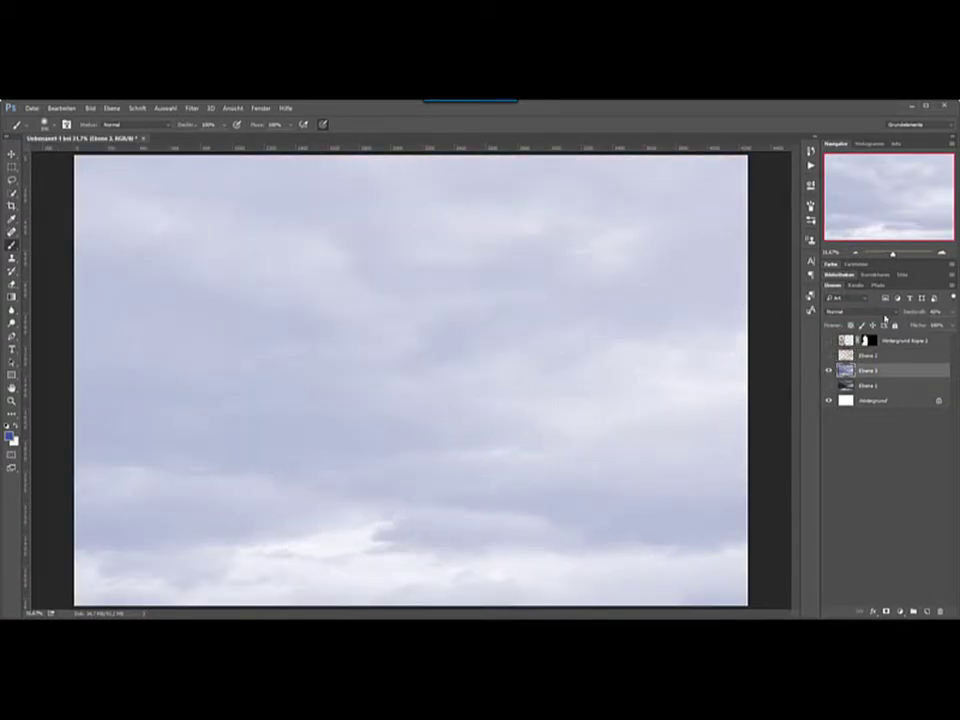
click(828, 355)
click(828, 385)
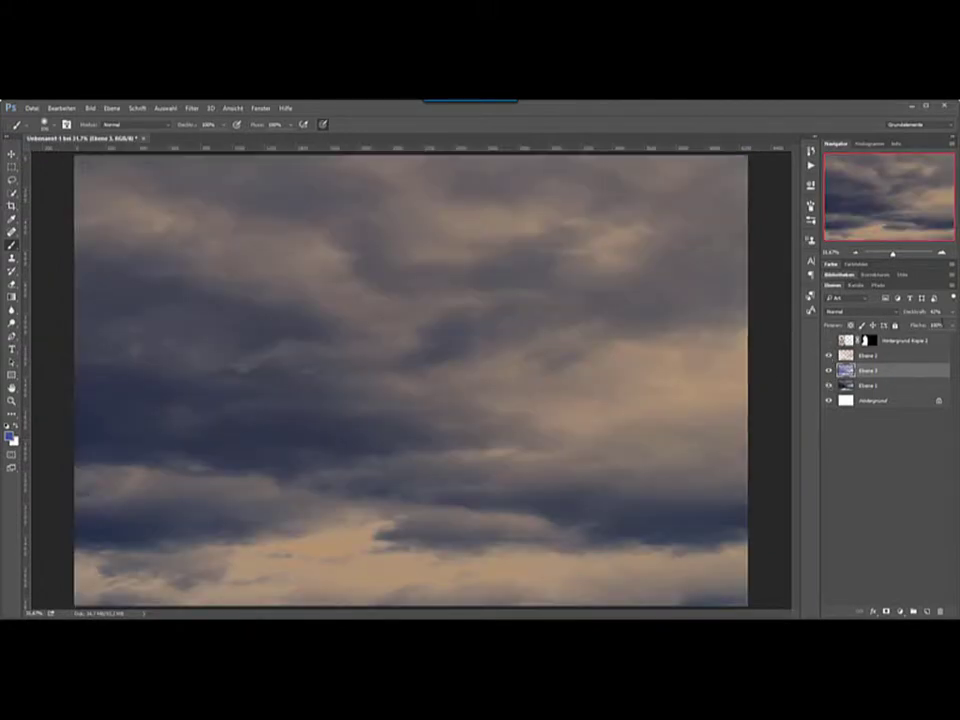
Try Sättigung on the blue layer, return both tint layers to Farbe, and show the woman
click(858, 312)
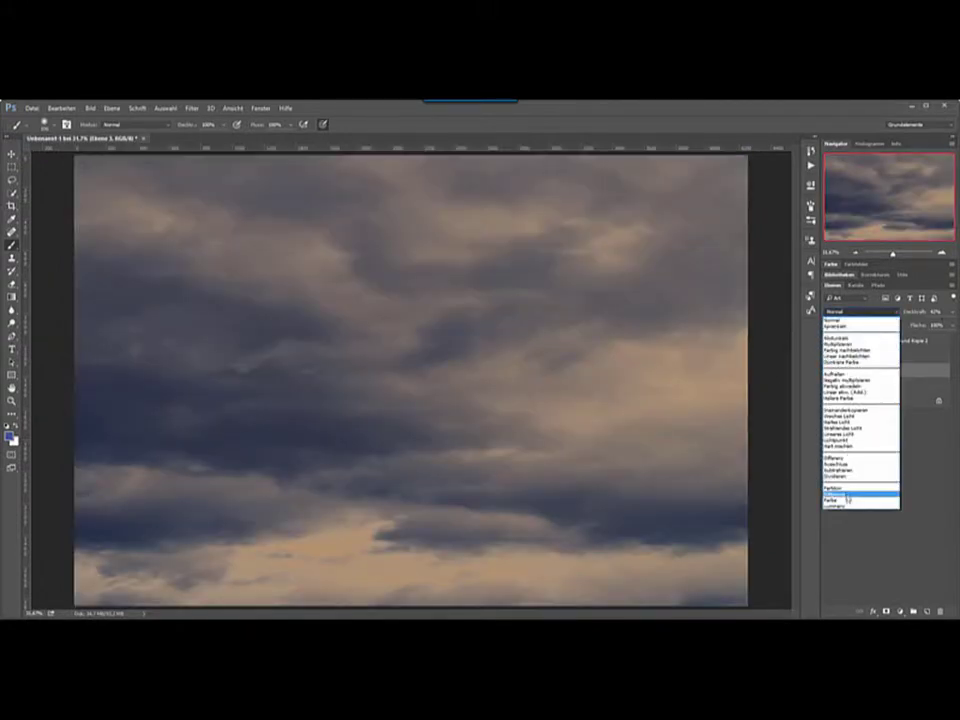
click(848, 495)
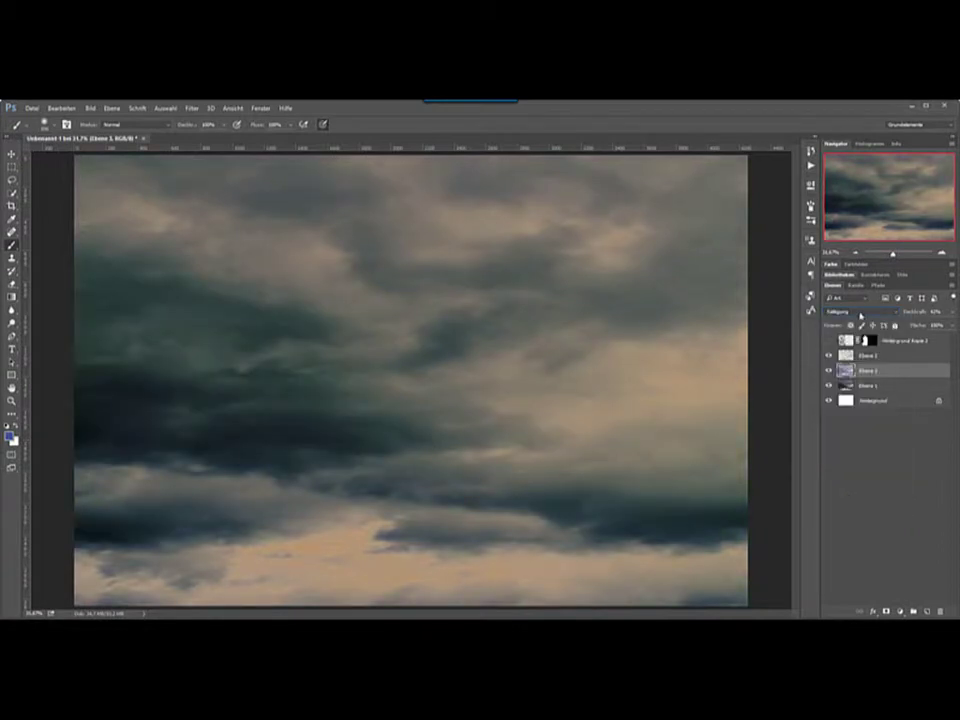
click(860, 313)
click(835, 502)
click(868, 355)
click(858, 312)
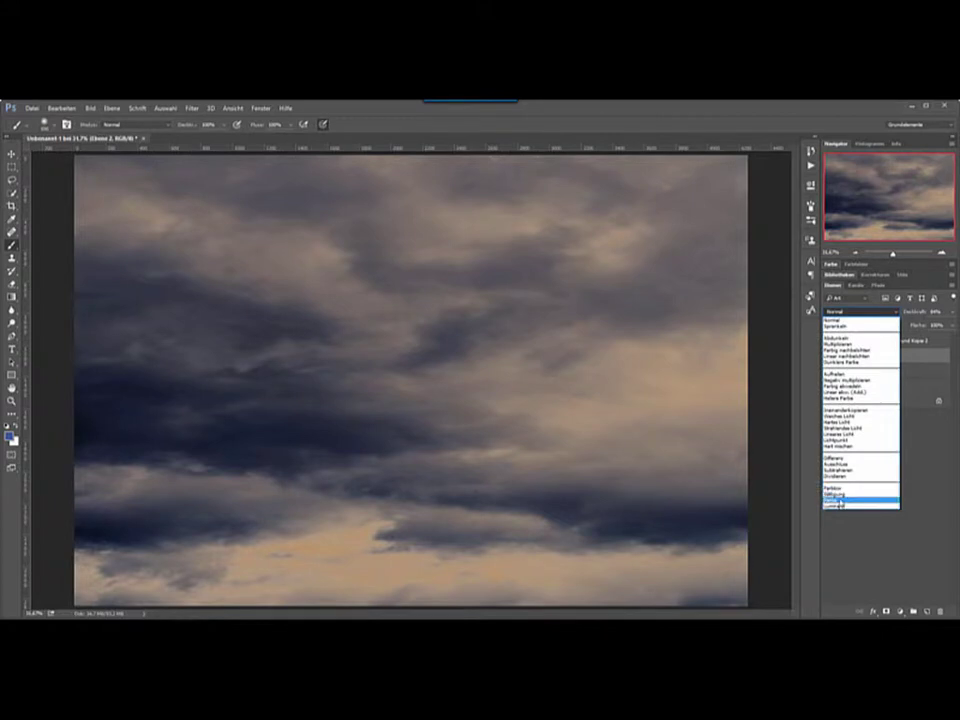
click(840, 502)
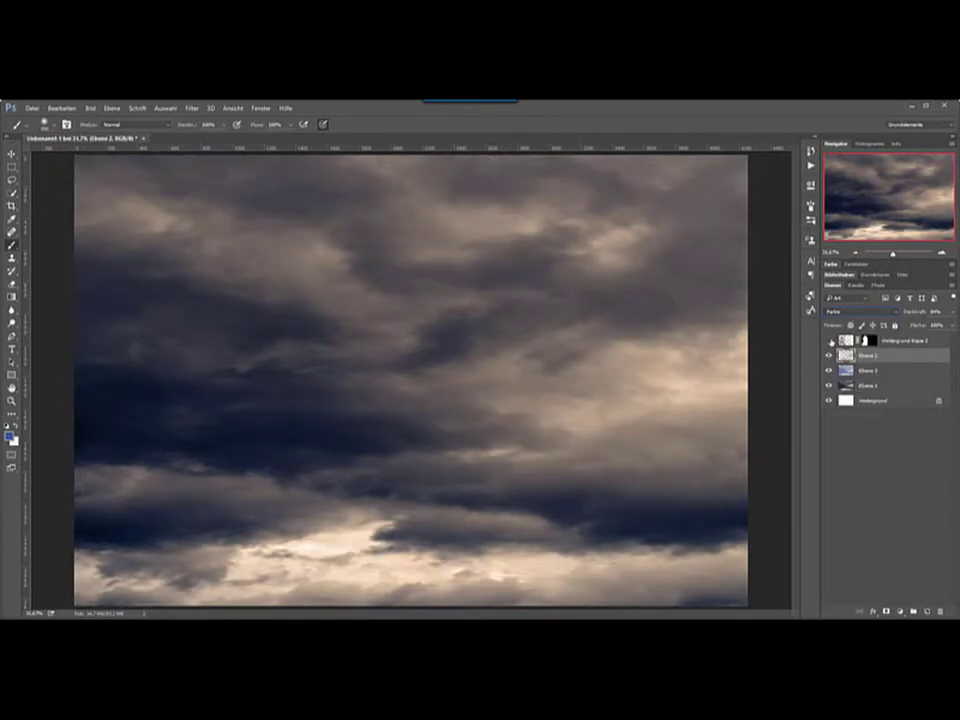
click(831, 341)
click(885, 341)
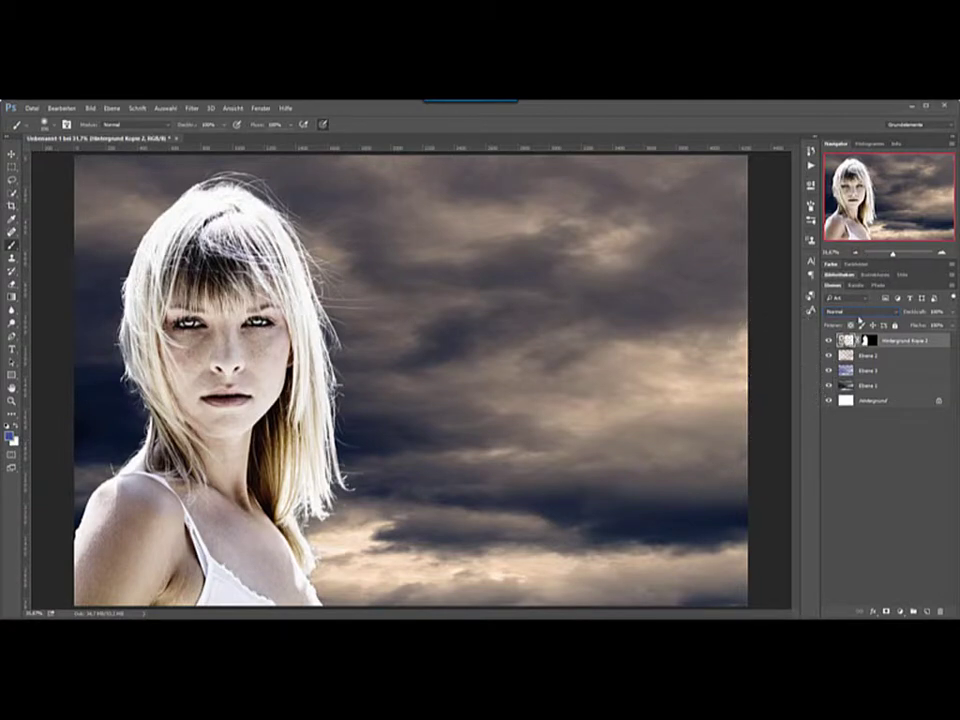
Add a new layer, Ebene 4, above Ebene 2 and load the 1026 px scattered-birds brush
click(870, 355)
click(927, 612)
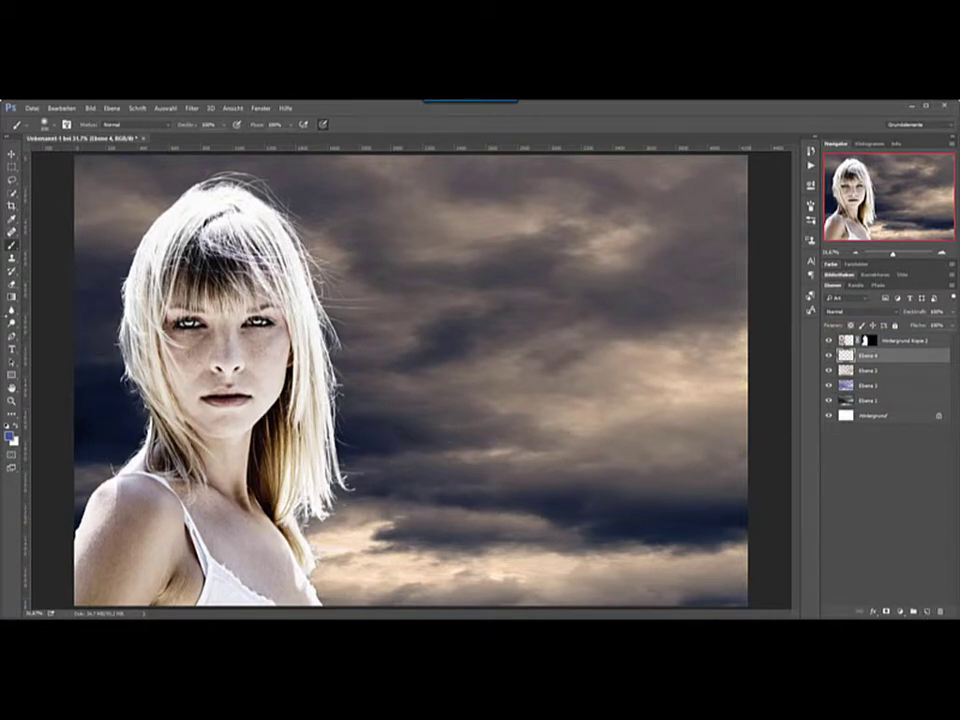
click(50, 127)
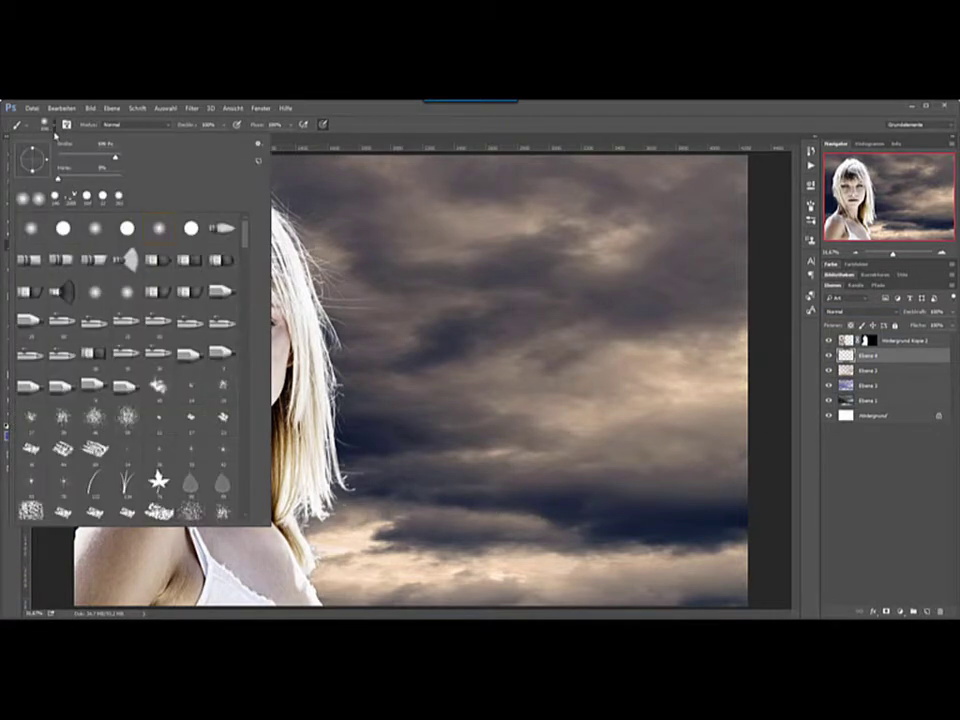
drag(245, 238, 254, 518)
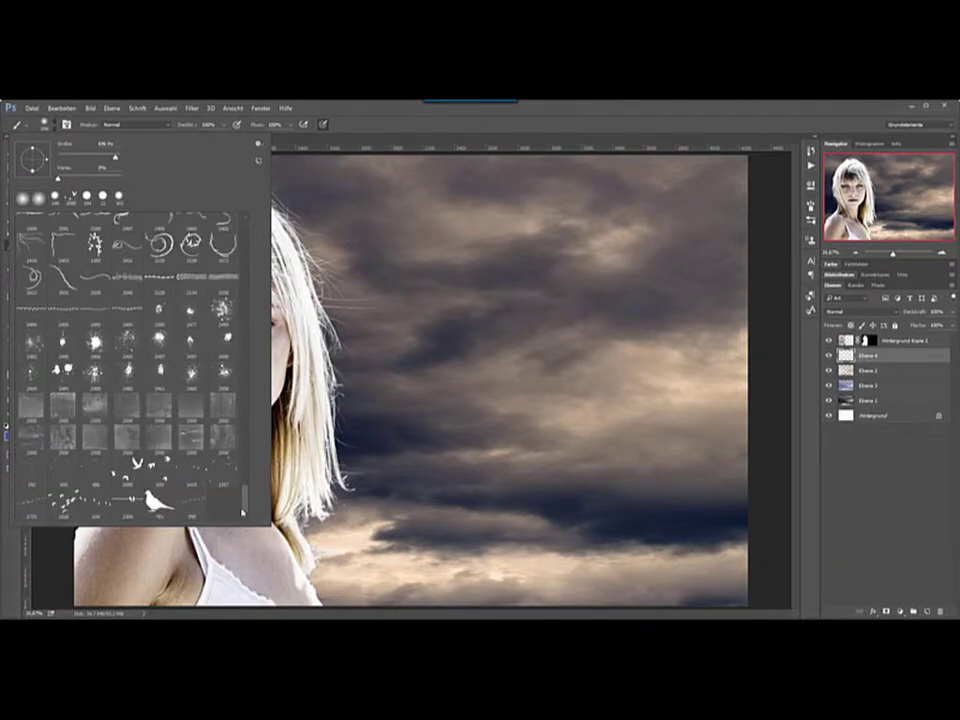
click(66, 500)
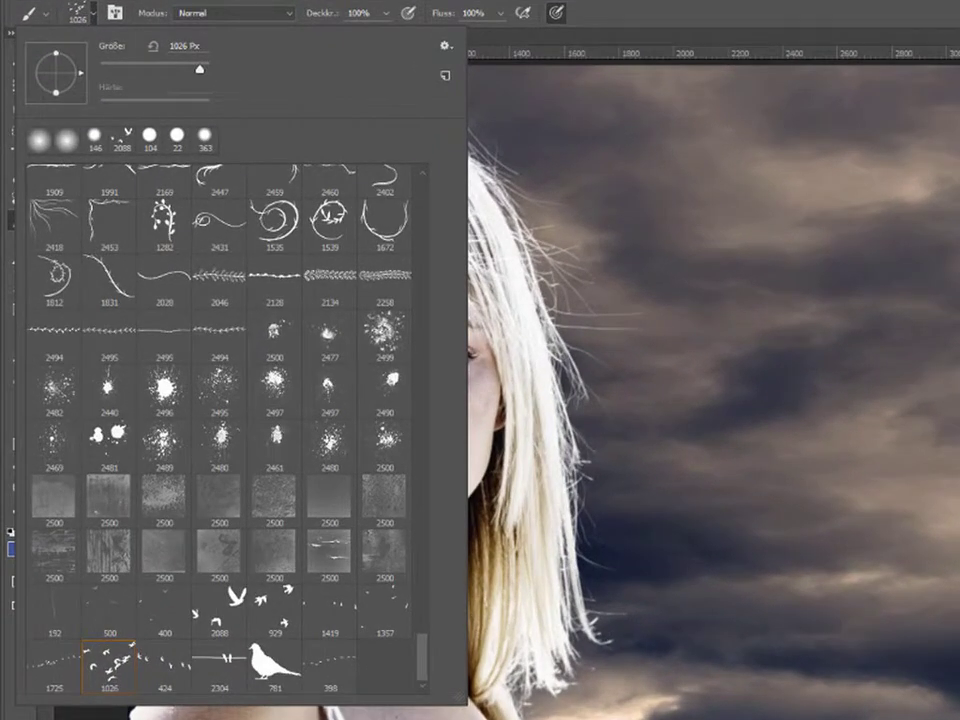
key(Return)
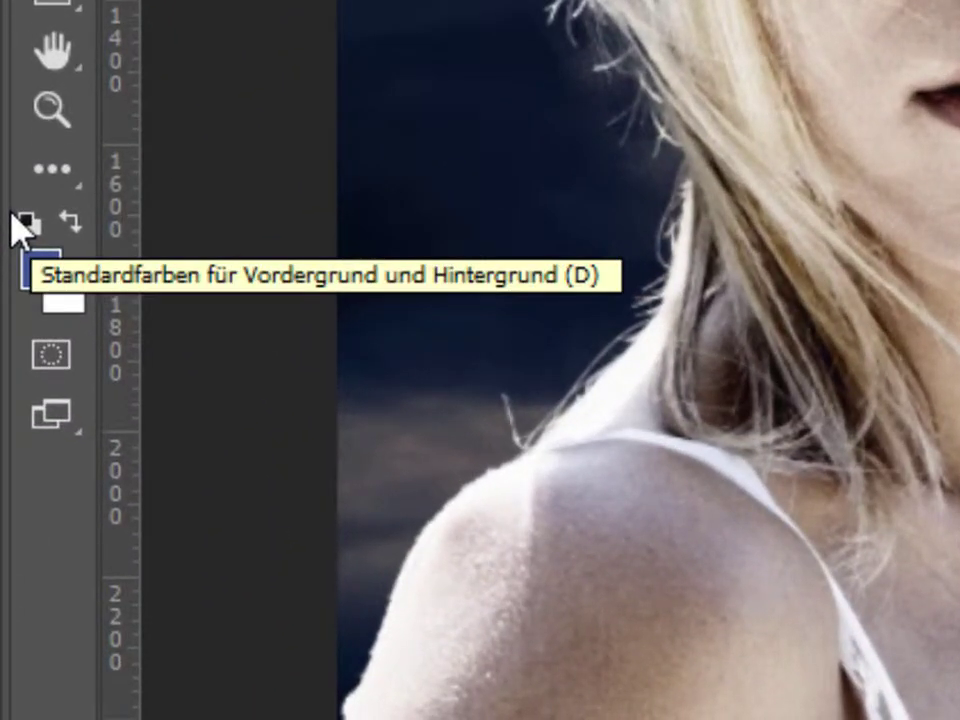
Reset the colours to default, ending with black foreground and white background
click(28, 221)
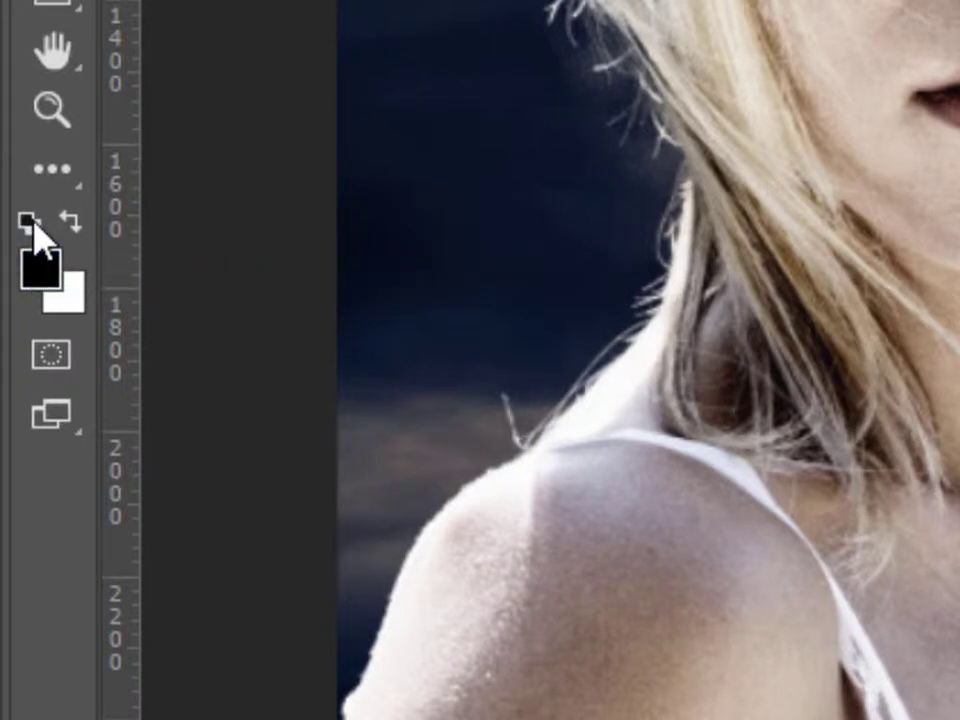
click(73, 218)
click(73, 218)
click(78, 226)
click(78, 226)
click(78, 226)
click(78, 226)
click(76, 222)
click(75, 224)
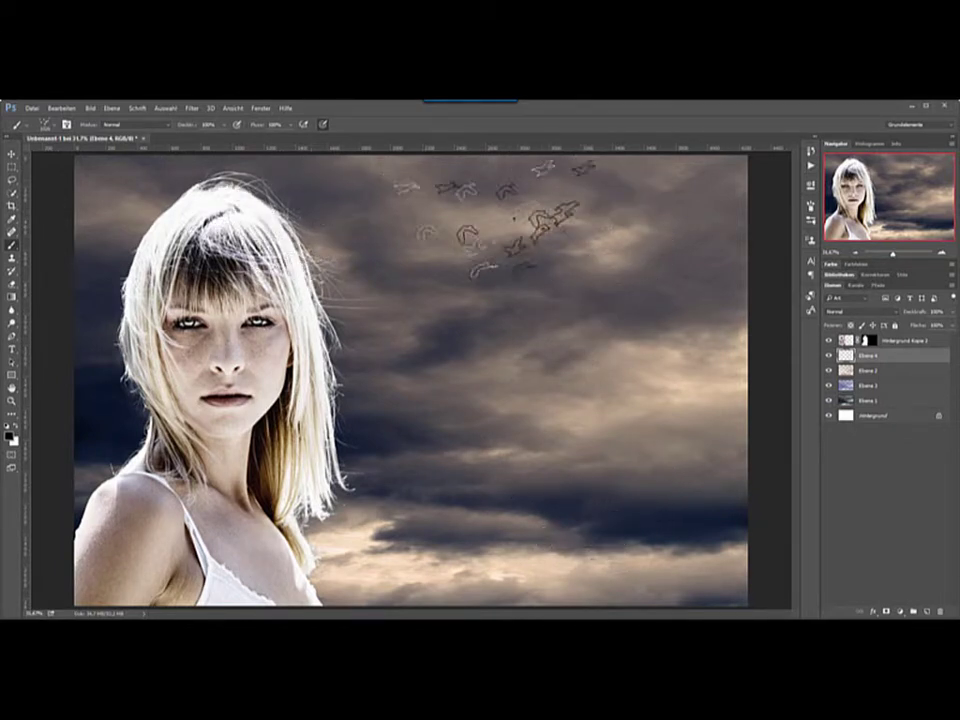
Stamp a black bird flock at upper right, then paint faint small birds mid-sky with a smaller tip
click(658, 235)
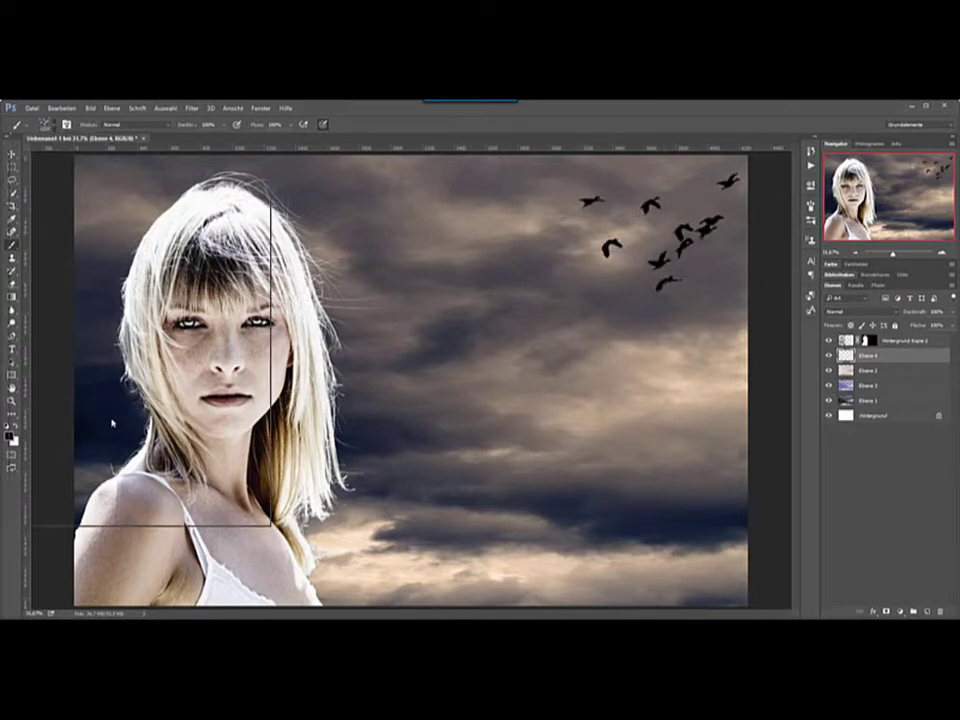
click(50, 124)
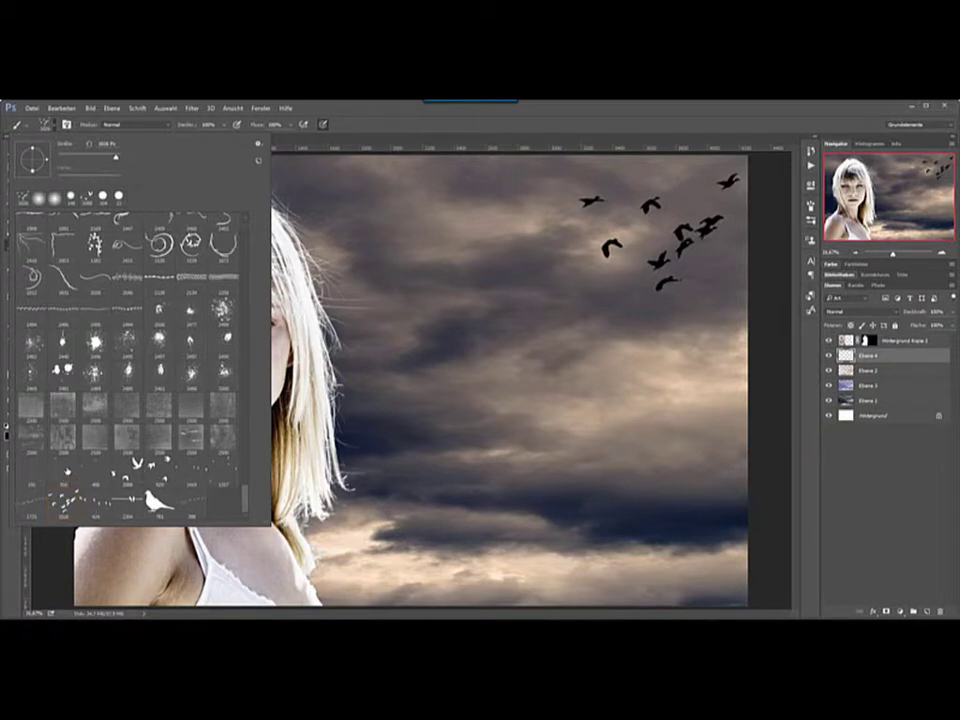
click(62, 472)
key(Return)
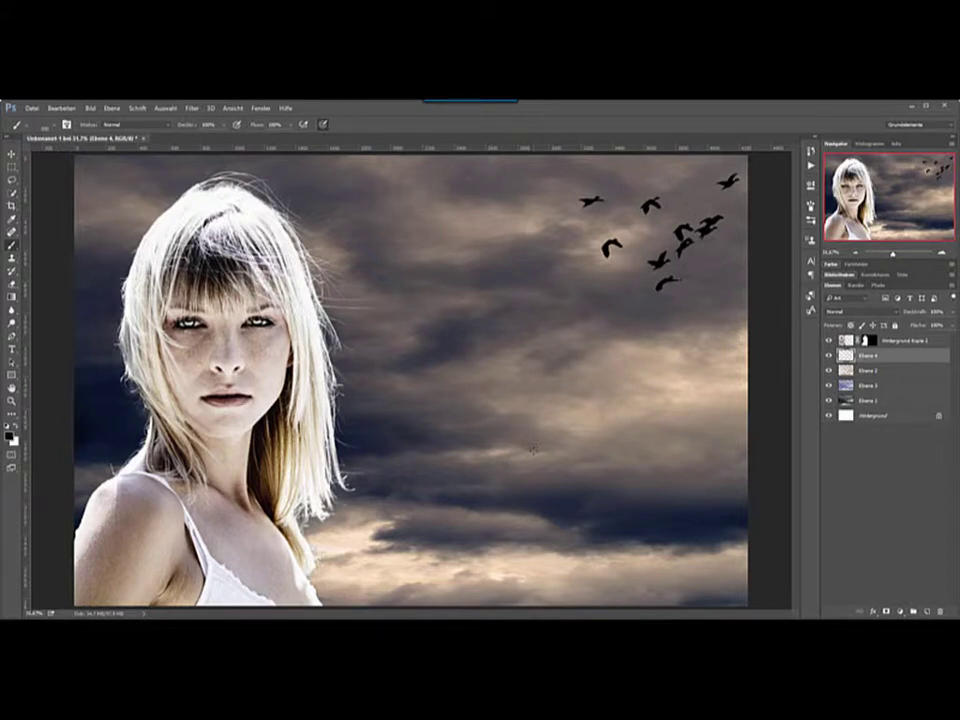
drag(529, 432, 582, 437)
drag(514, 465, 598, 448)
drag(526, 372, 520, 360)
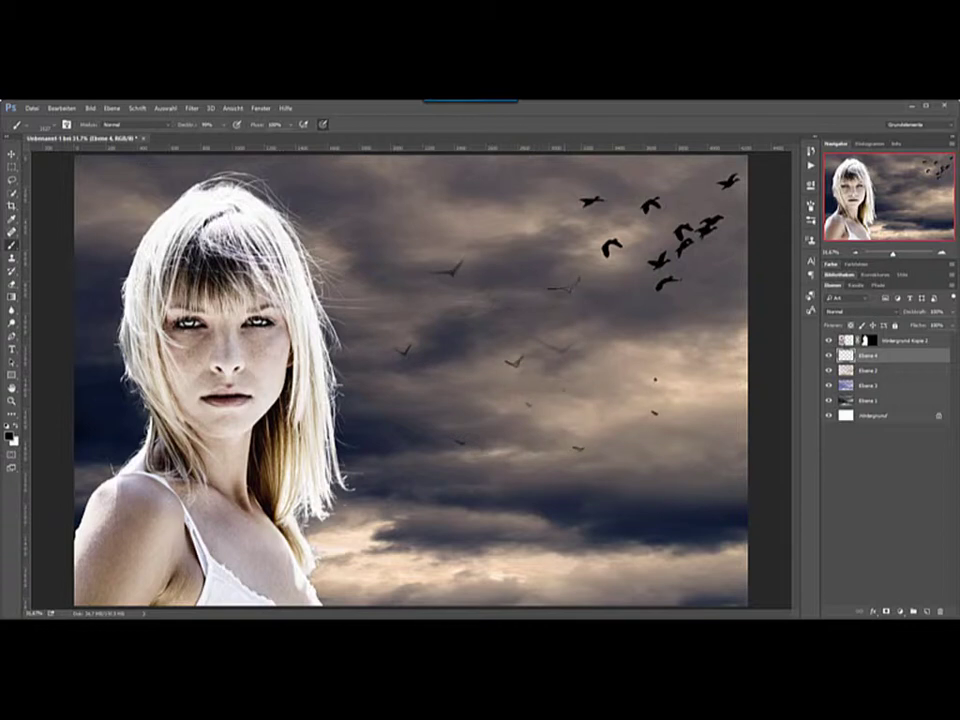
click(650, 398)
Delete the last Pinsel state in History to remove the faint scattered birds
click(813, 152)
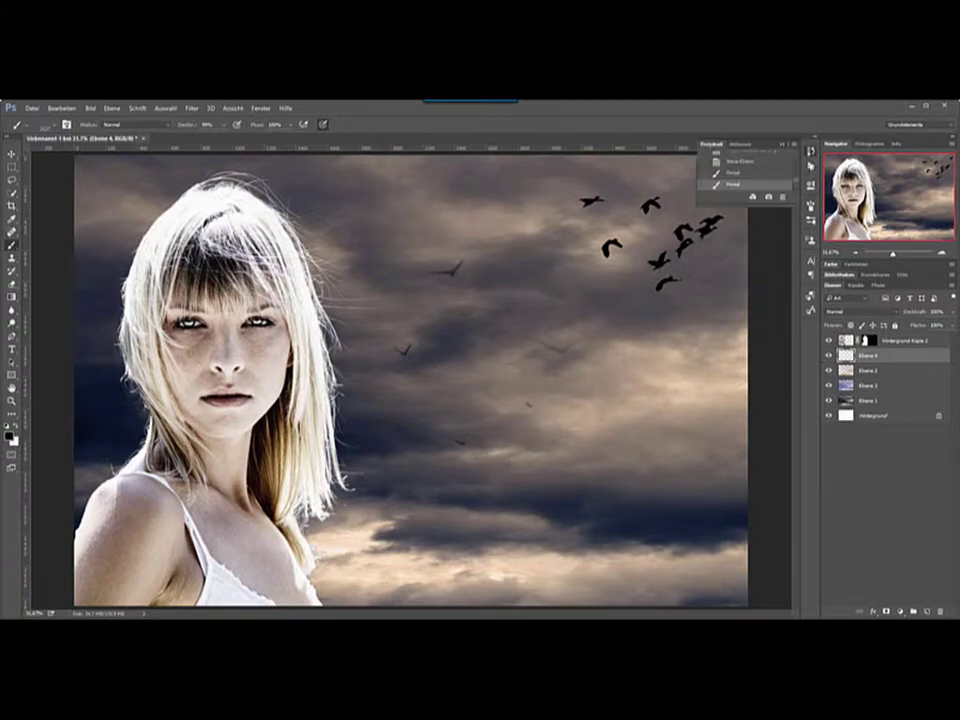
drag(775, 207, 764, 546)
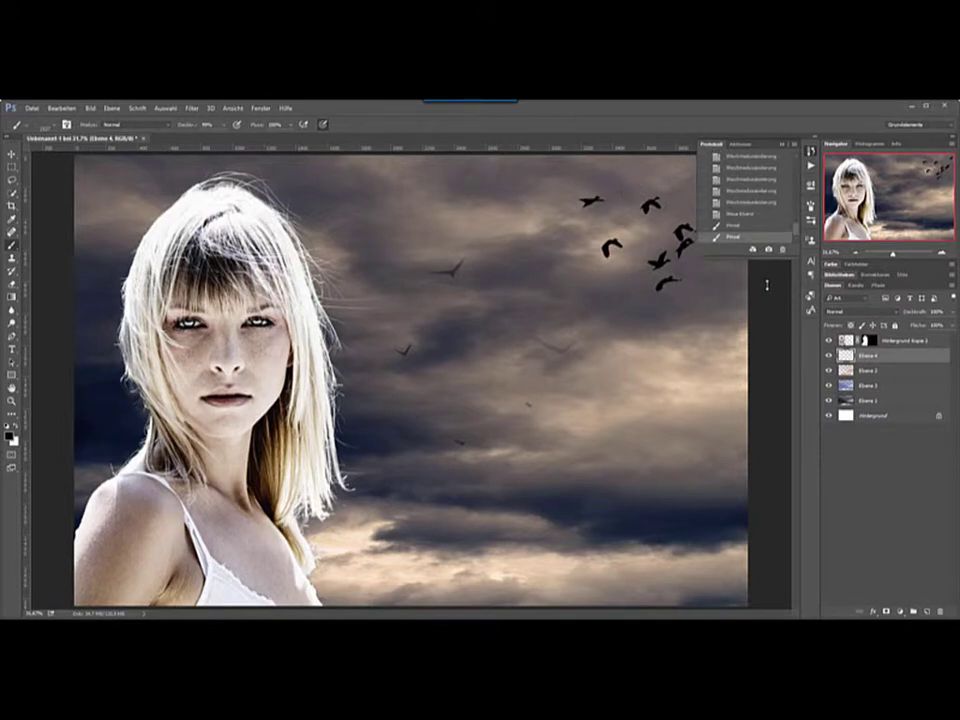
click(782, 535)
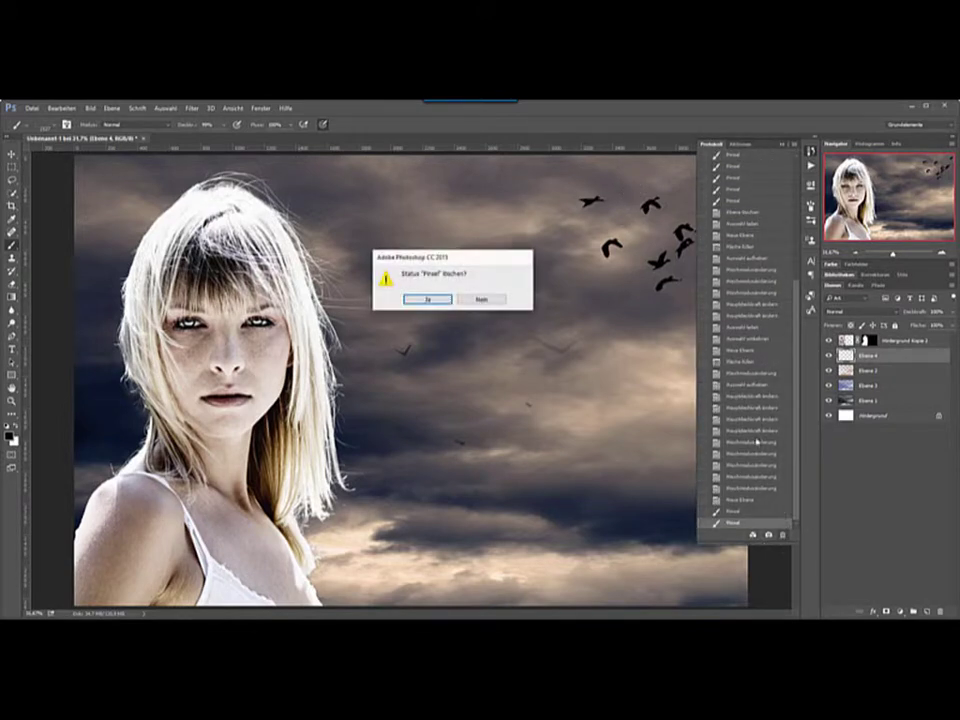
click(426, 298)
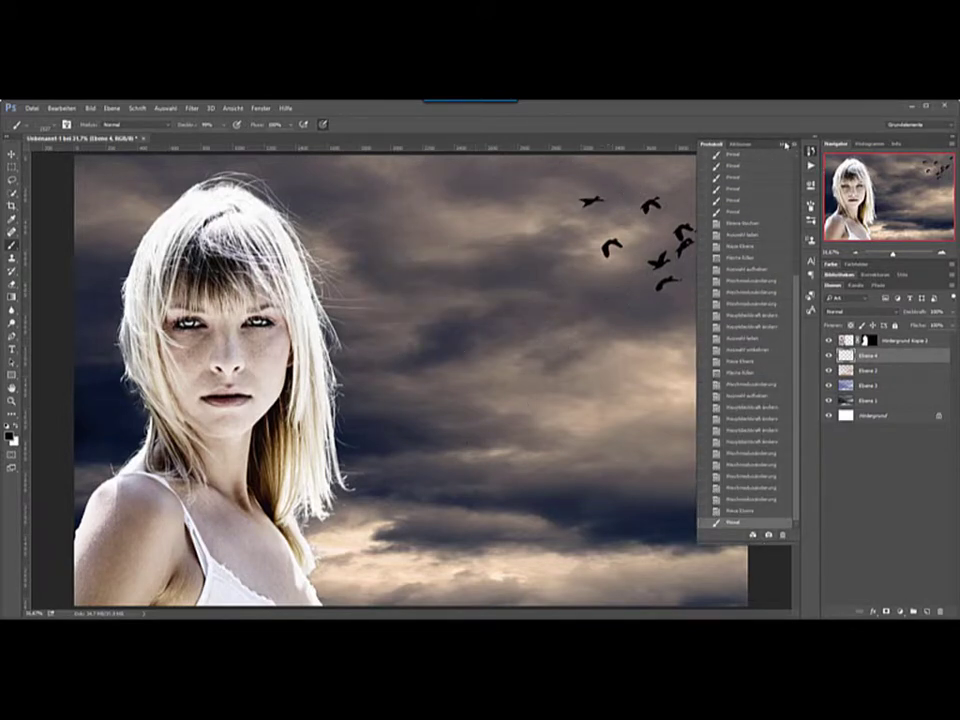
click(62, 360)
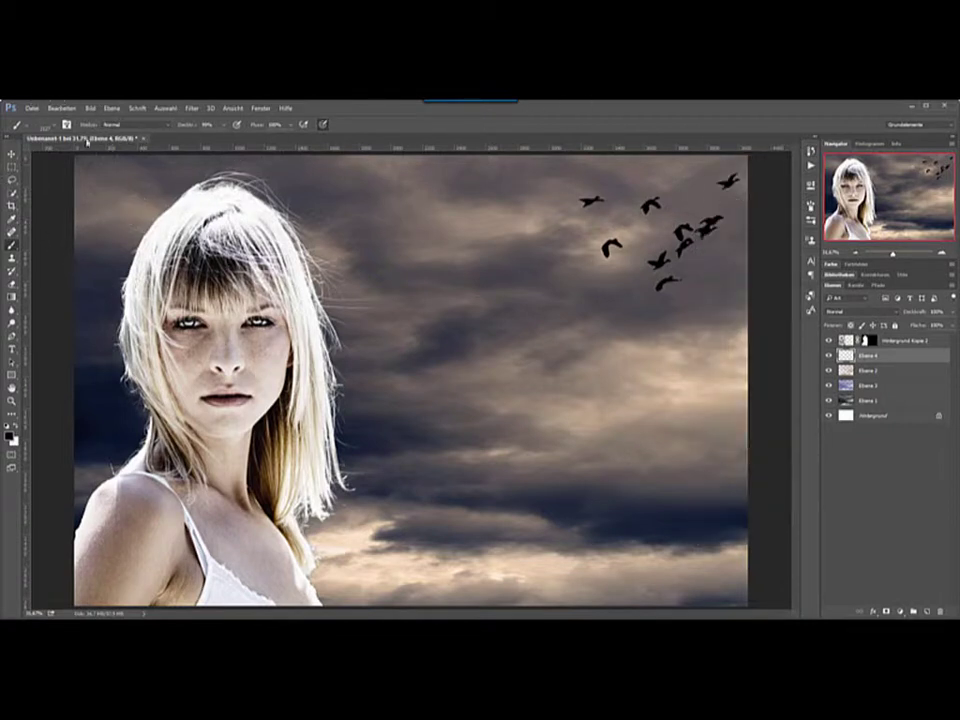
click(50, 122)
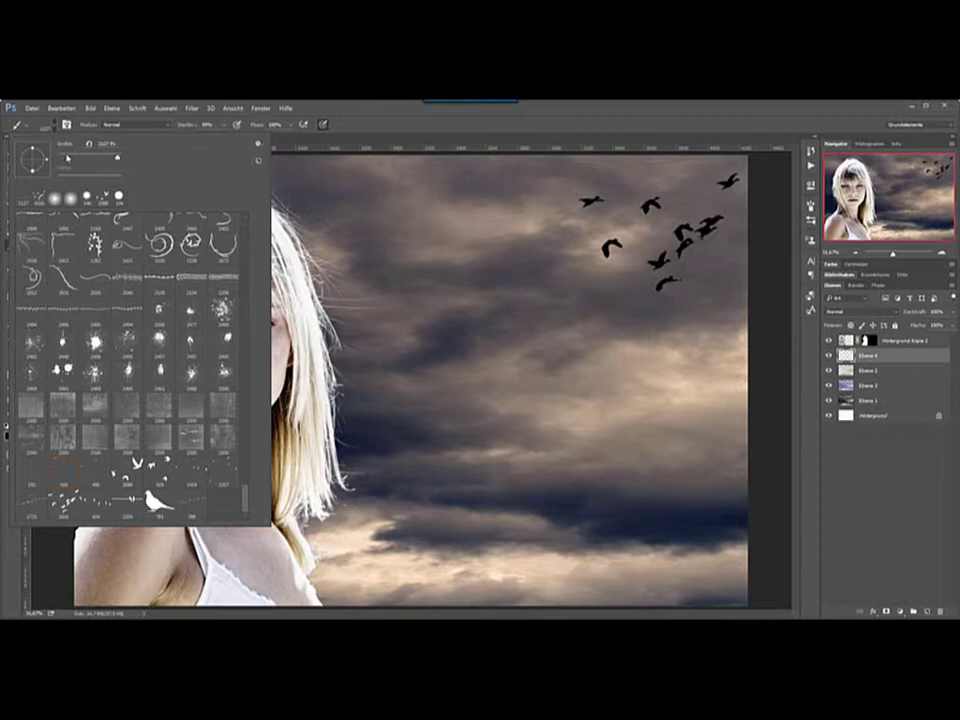
Set the bird brush to 320 px and stamp three more black birds down-left of the flock
click(122, 358)
key(Return)
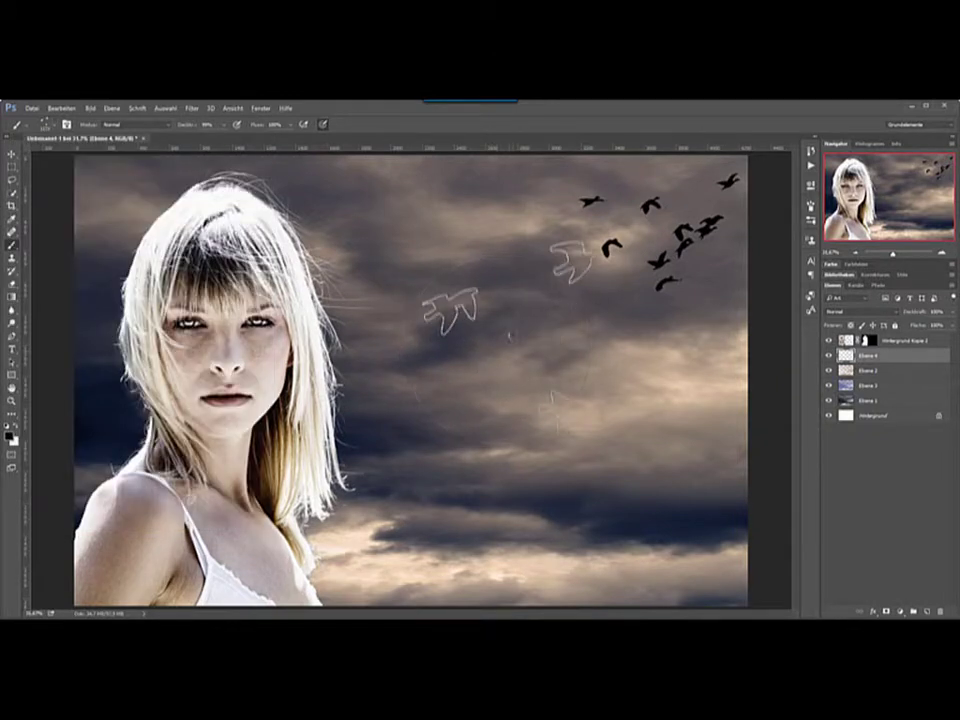
click(478, 350)
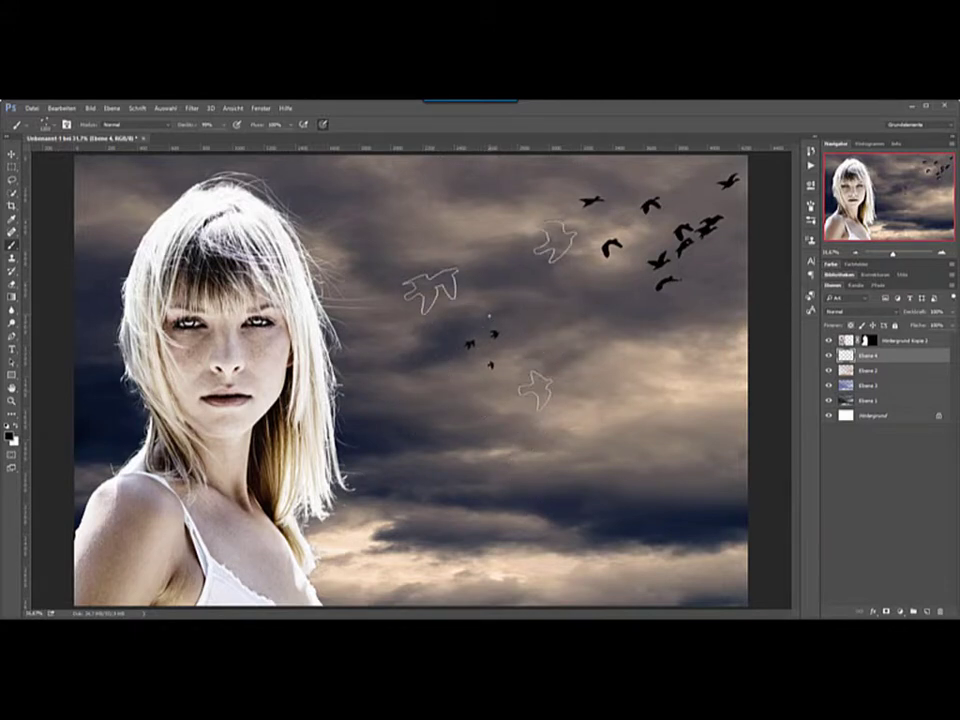
click(489, 316)
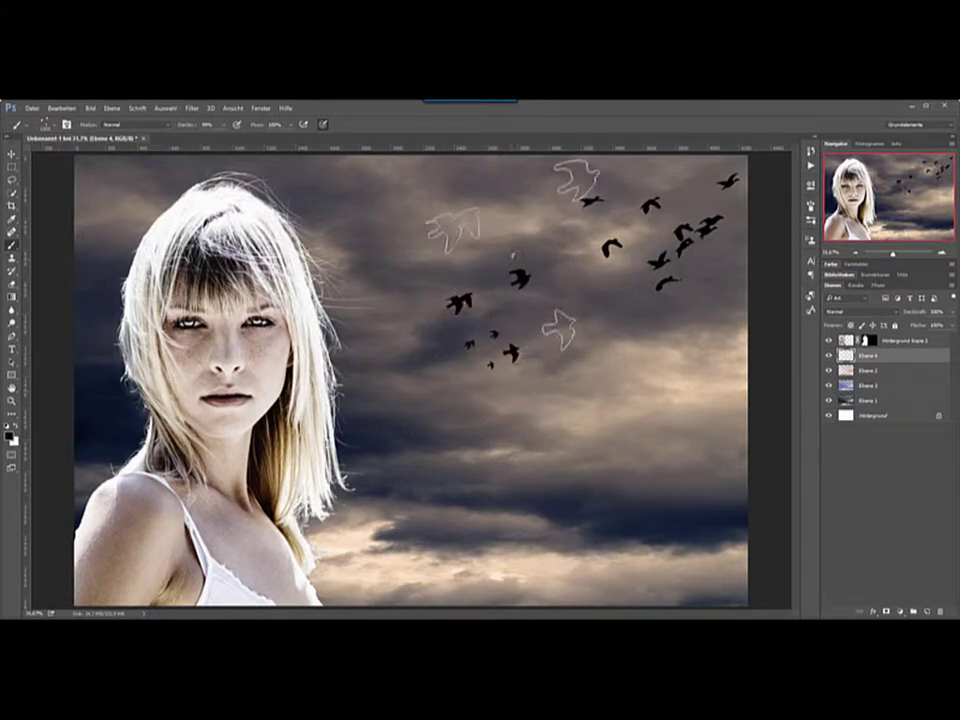
click(513, 254)
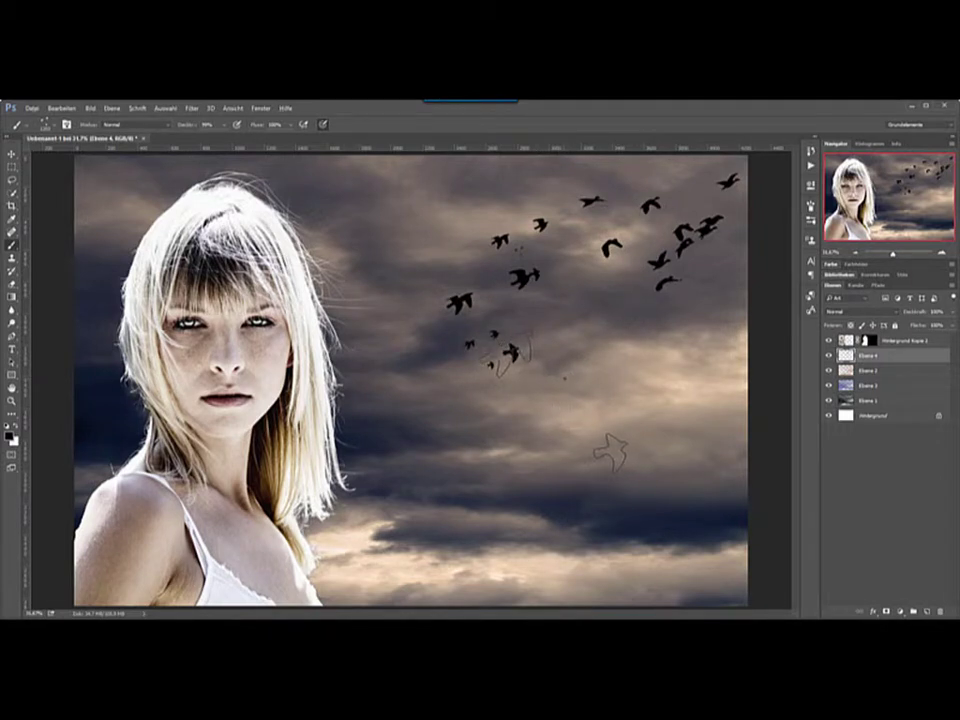
key(ctrl+t)
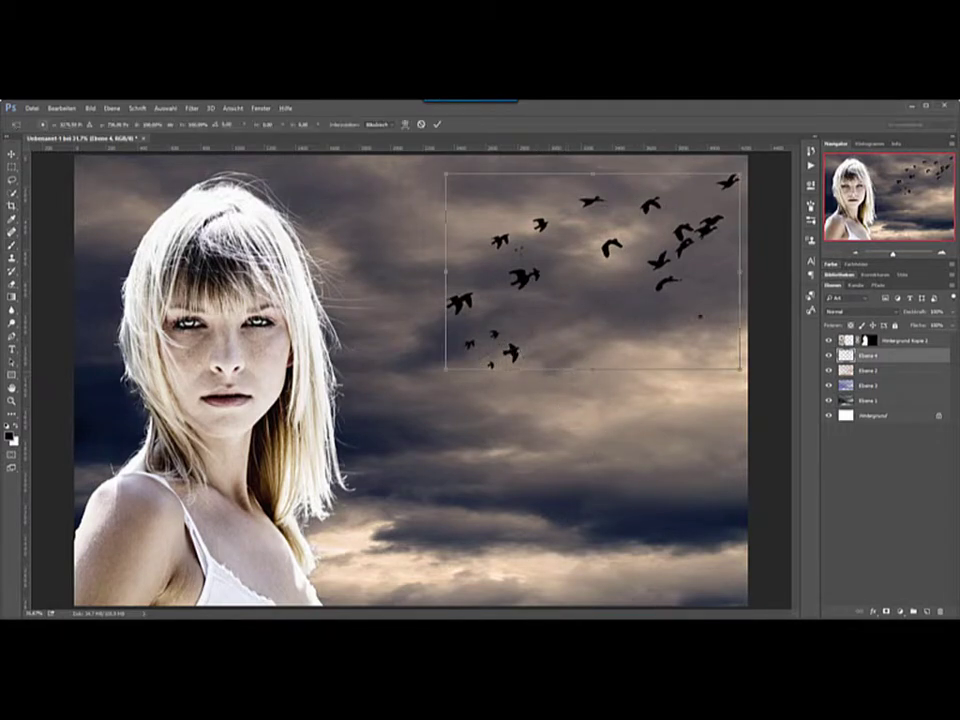
Delete the last brush stroke in History, removing two birds from the flock
click(811, 150)
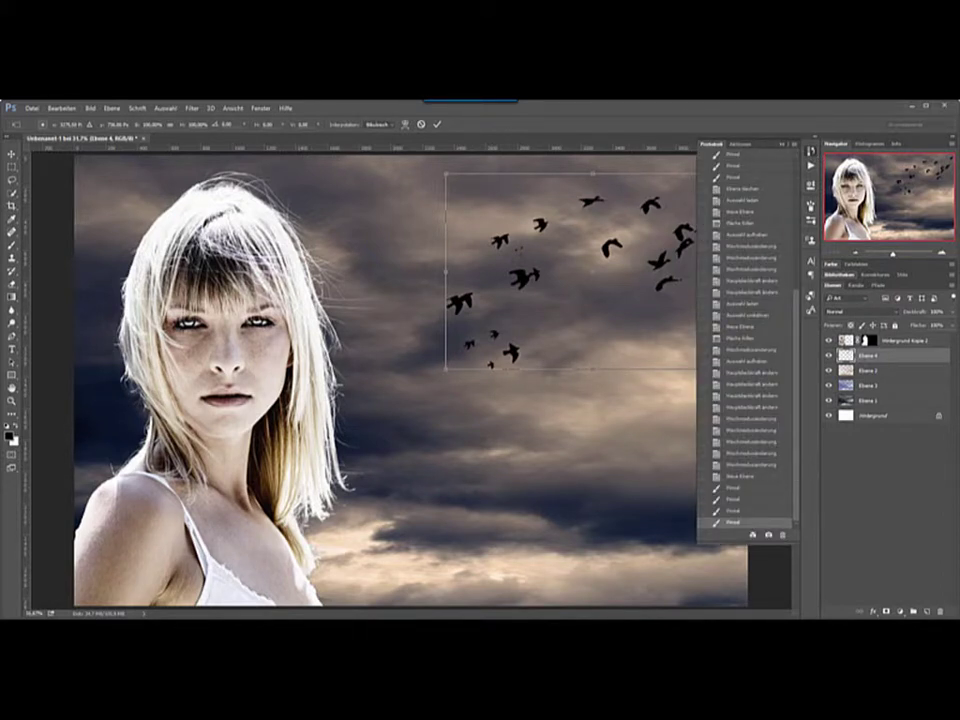
click(12, 153)
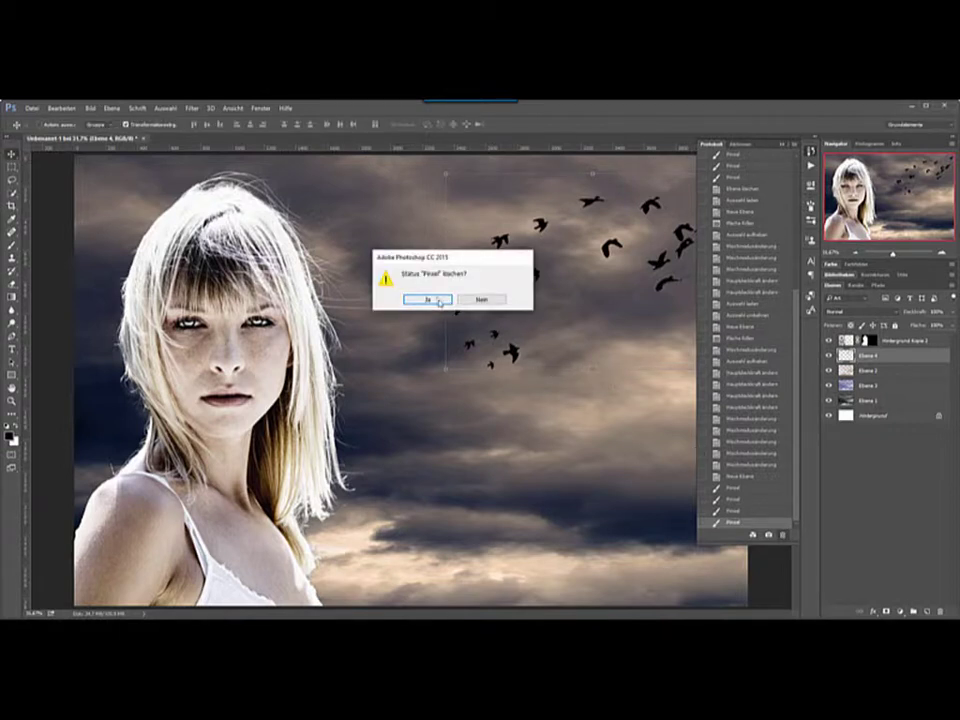
click(439, 298)
click(781, 145)
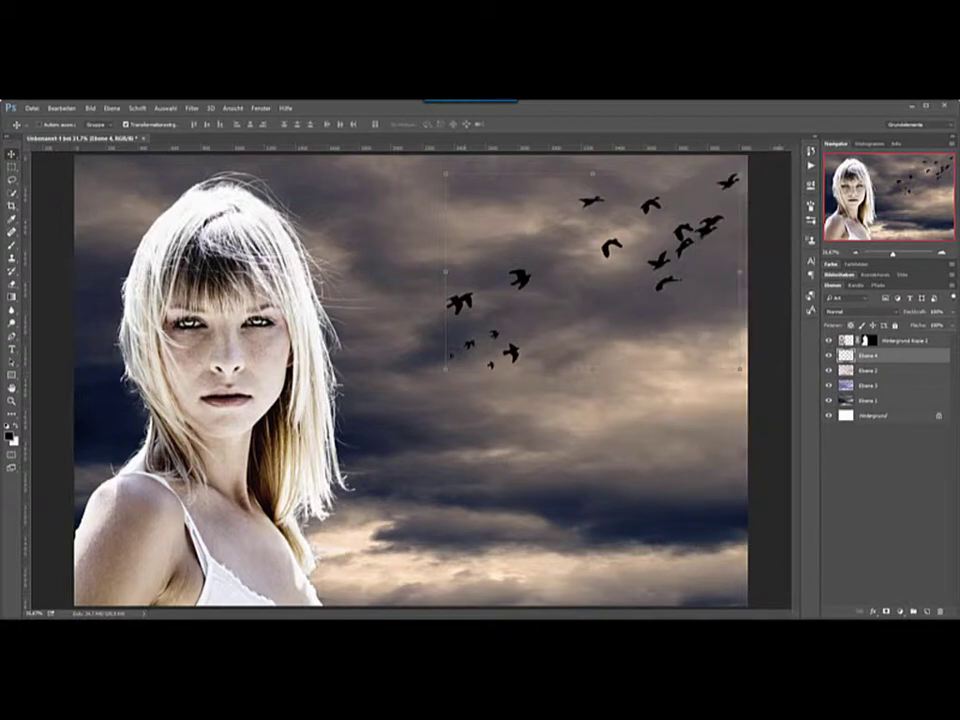
Scale the bird flock to about 86% and move it up into the top-right sky
drag(445, 369, 453, 362)
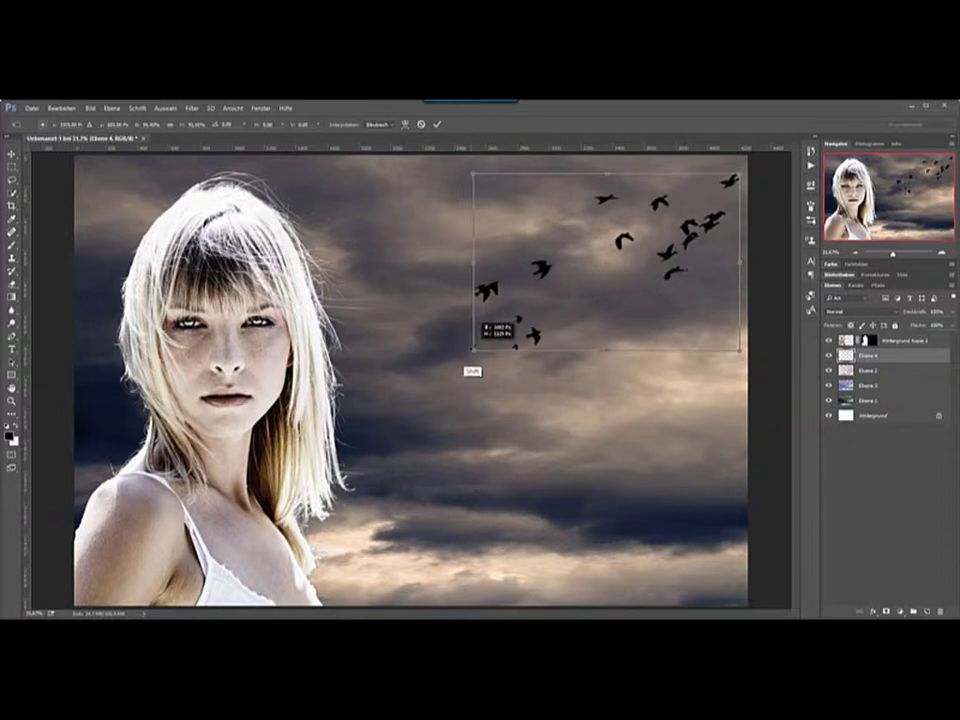
drag(453, 362, 481, 346)
mouse_move(690, 236)
mouse_down()
mouse_move(700, 214)
mouse_move(690, 196)
mouse_up()
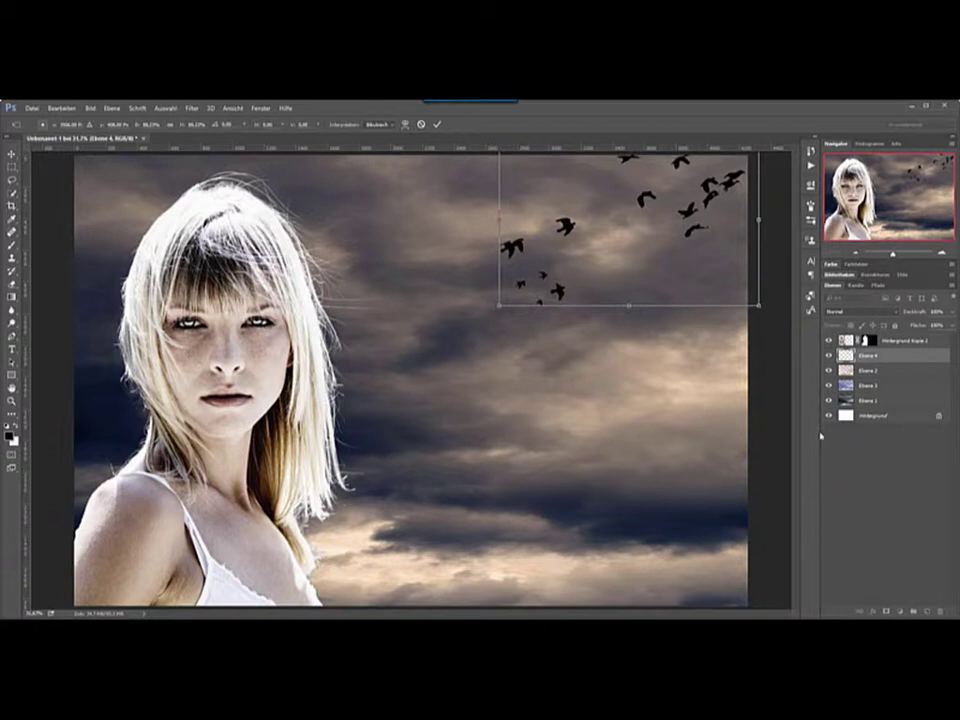
click(438, 124)
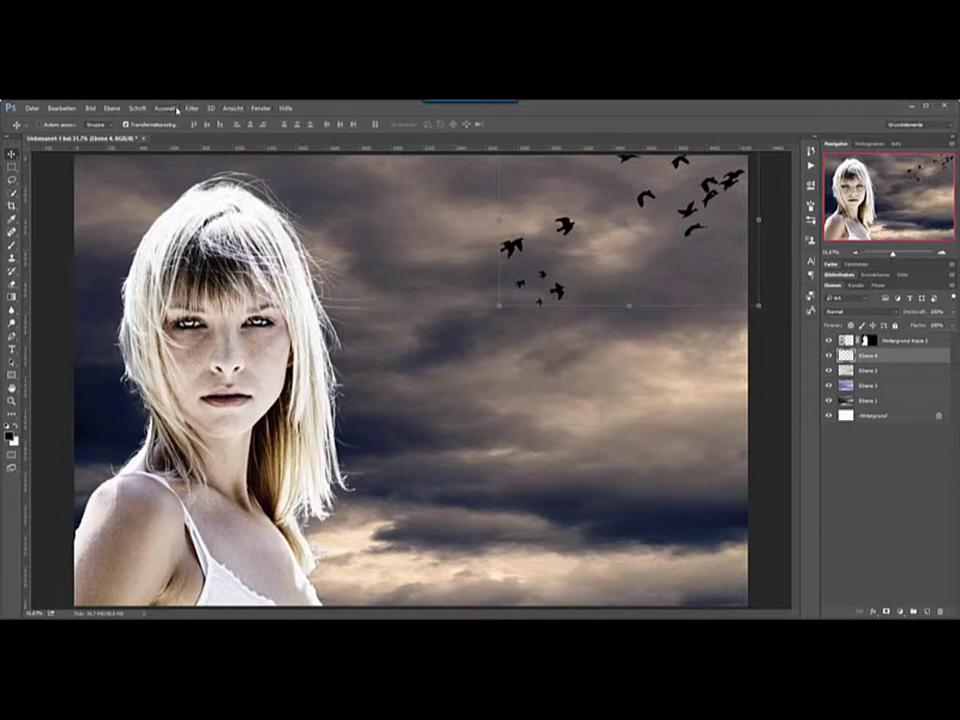
click(190, 108)
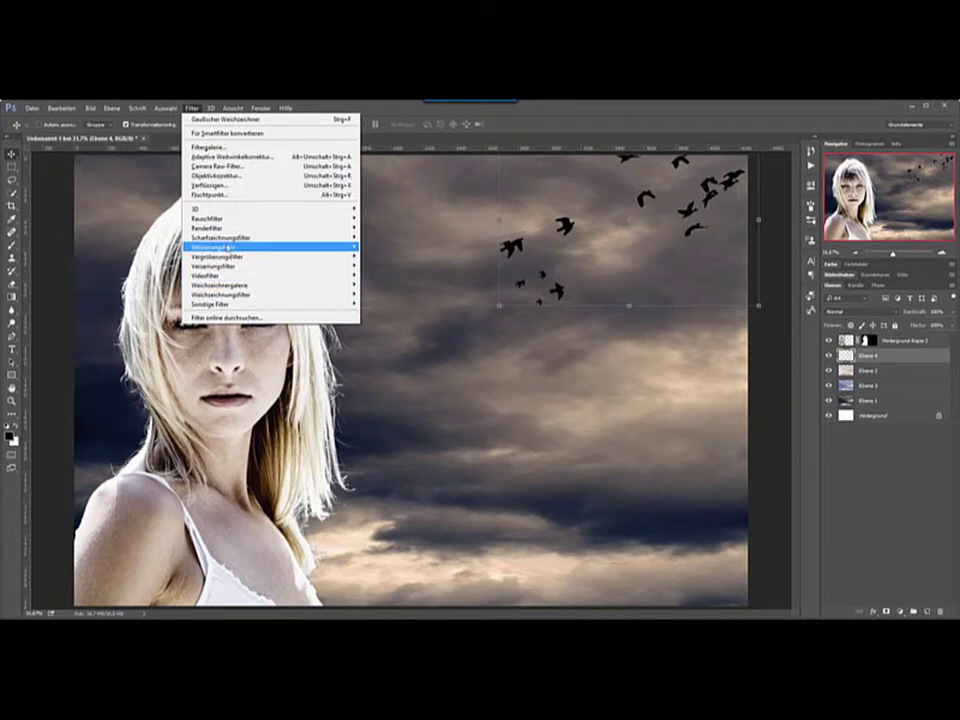
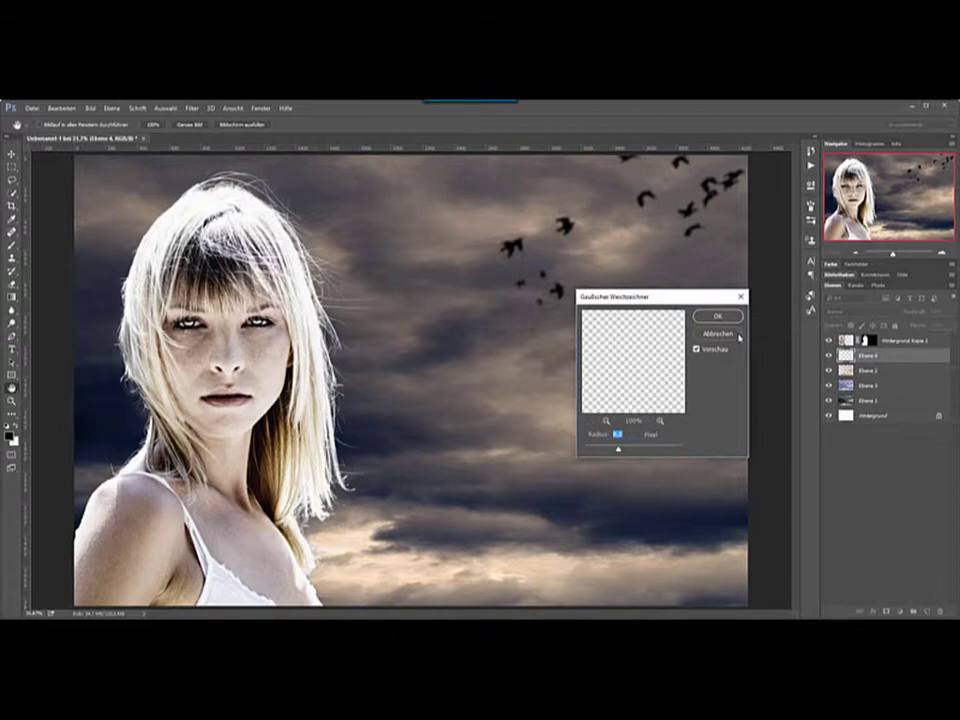
Replace the Gaussian blur with a Motion Blur on the birds: 35° angle, 20 px distance
key(Return)
click(192, 108)
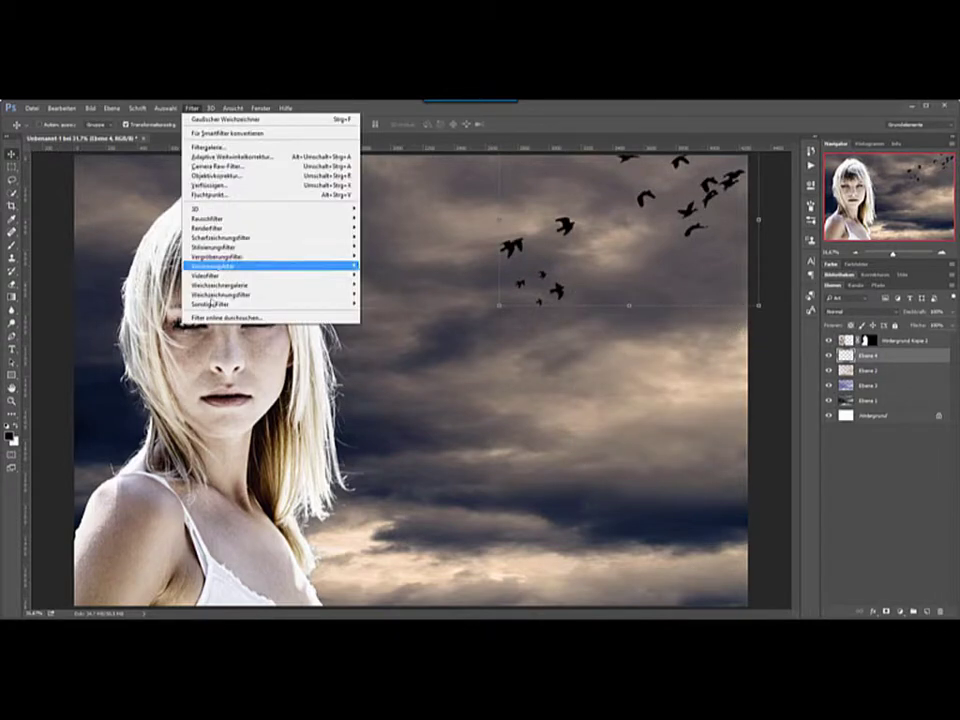
mouse_move(222, 295)
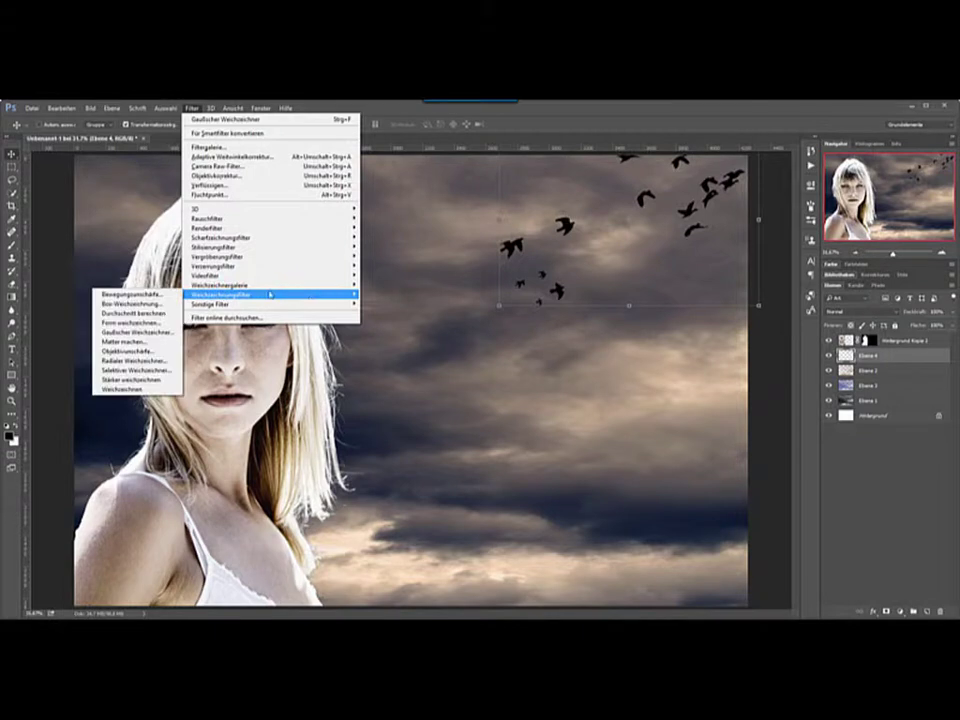
click(130, 294)
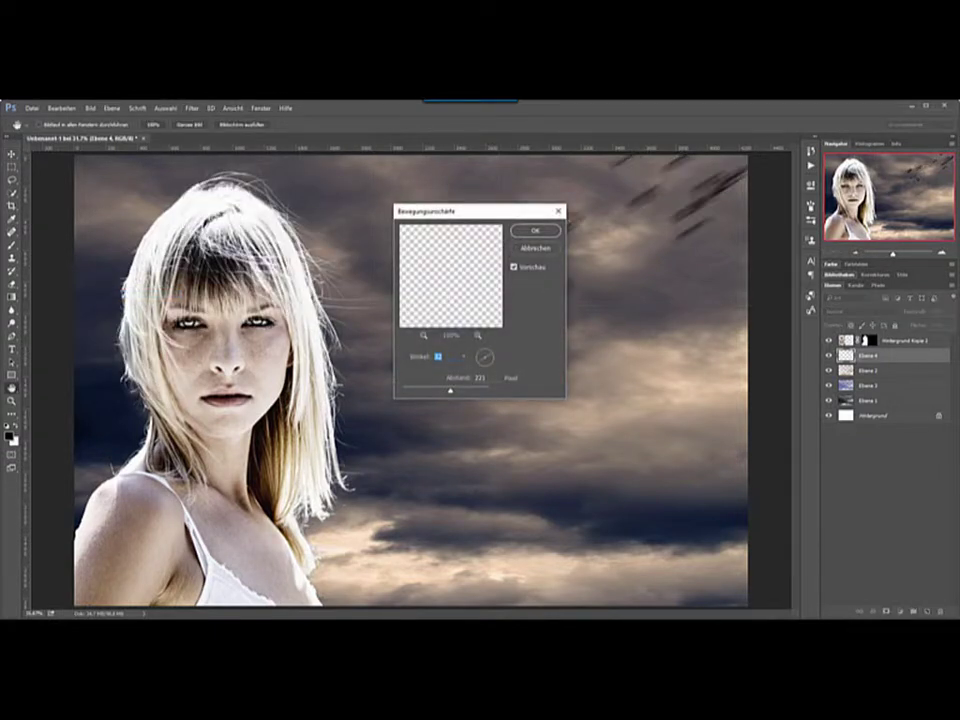
drag(450, 391, 421, 393)
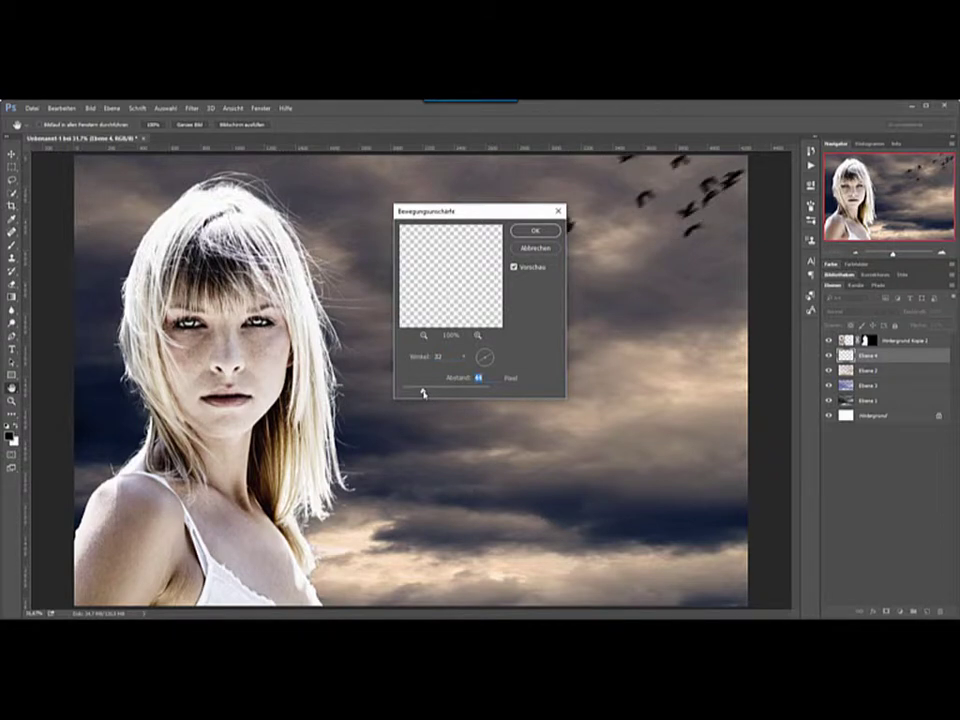
drag(423, 392, 423, 393)
drag(493, 354, 492, 359)
drag(521, 213, 398, 232)
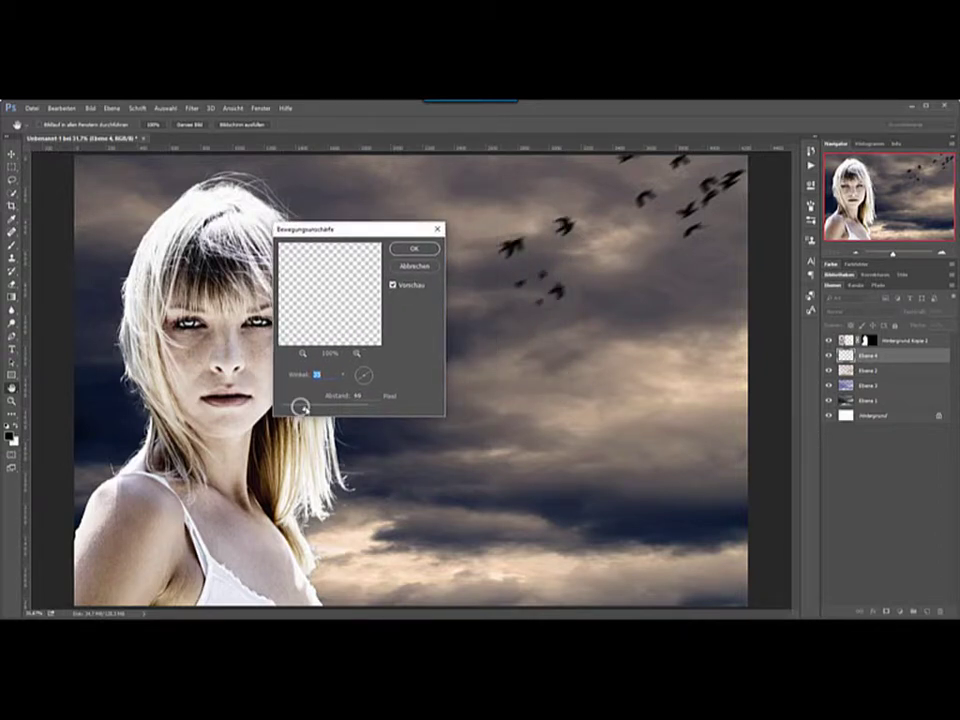
drag(302, 408, 308, 410)
key(Tab)
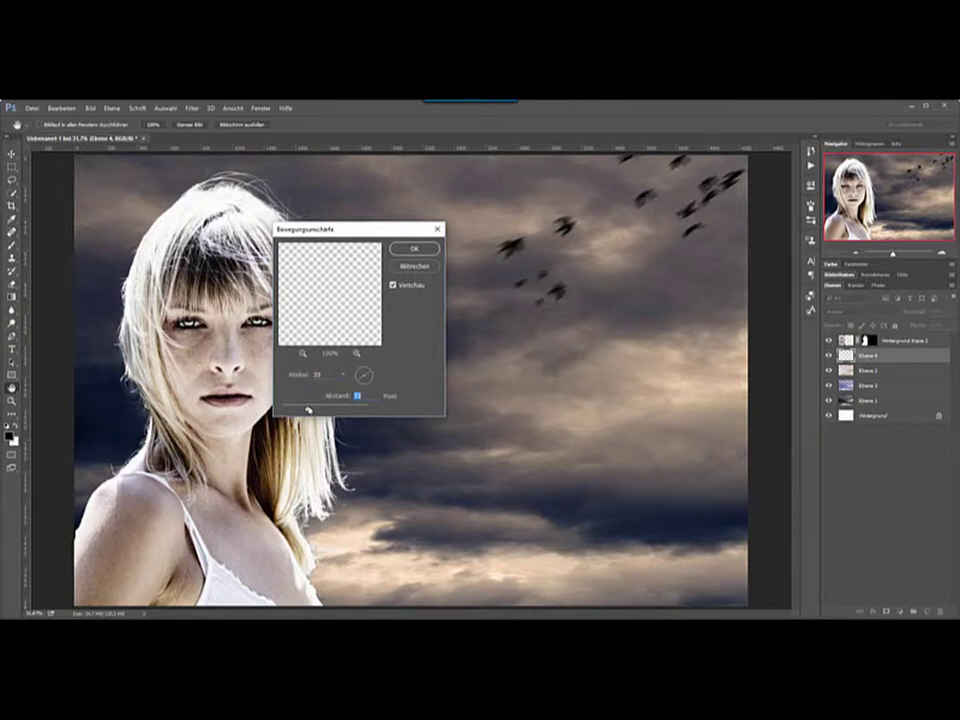
drag(309, 410, 299, 410)
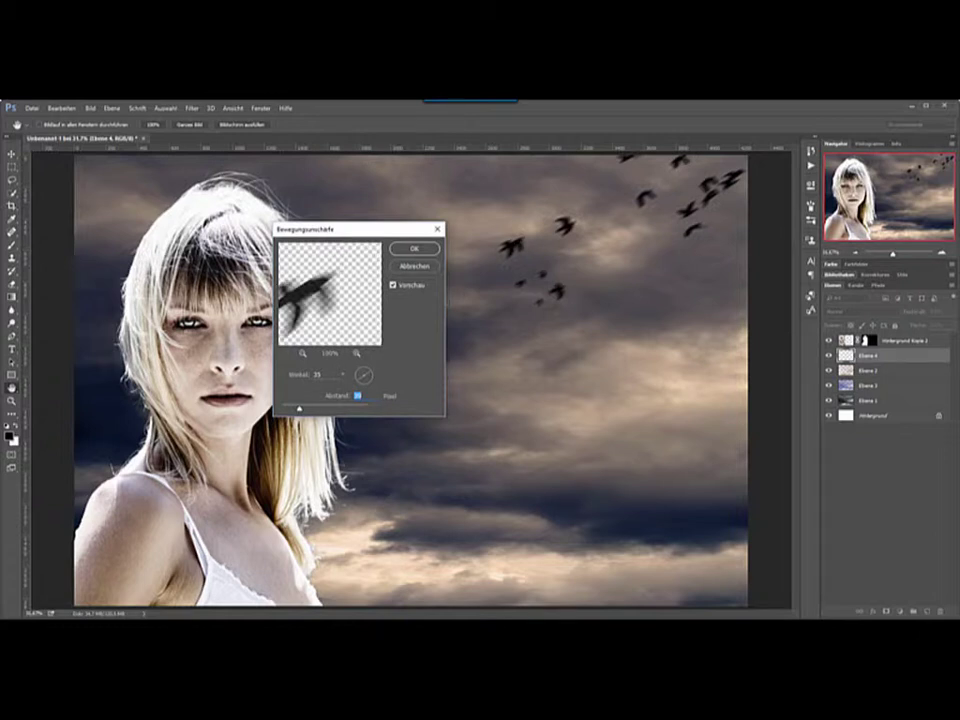
drag(299, 409, 296, 410)
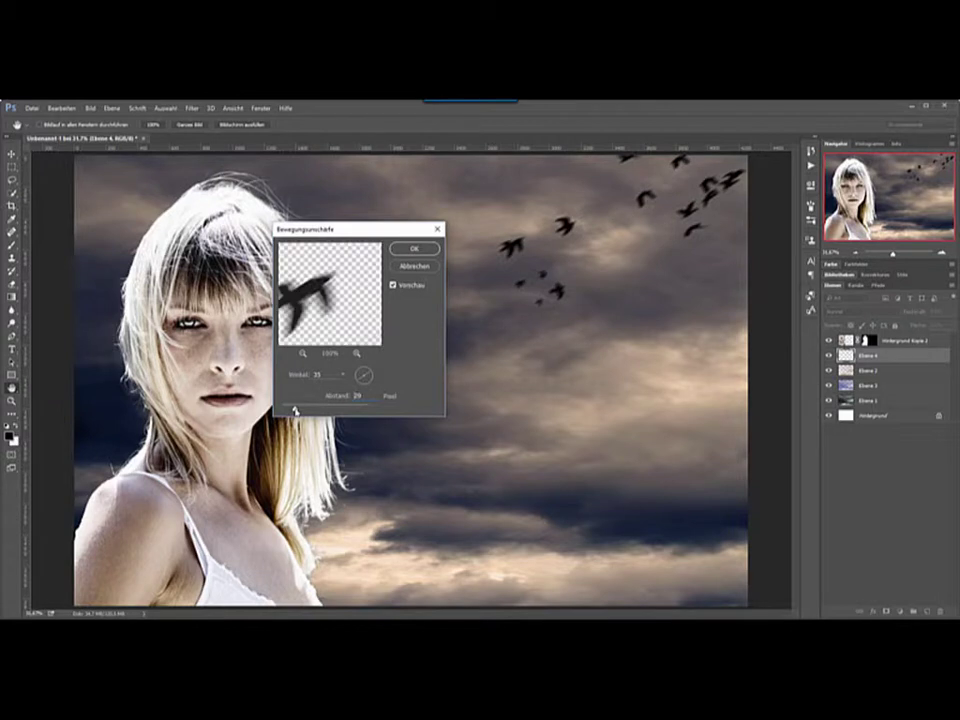
Apply the motion blur, compare the birds on and off, and add an empty layer above them
click(429, 253)
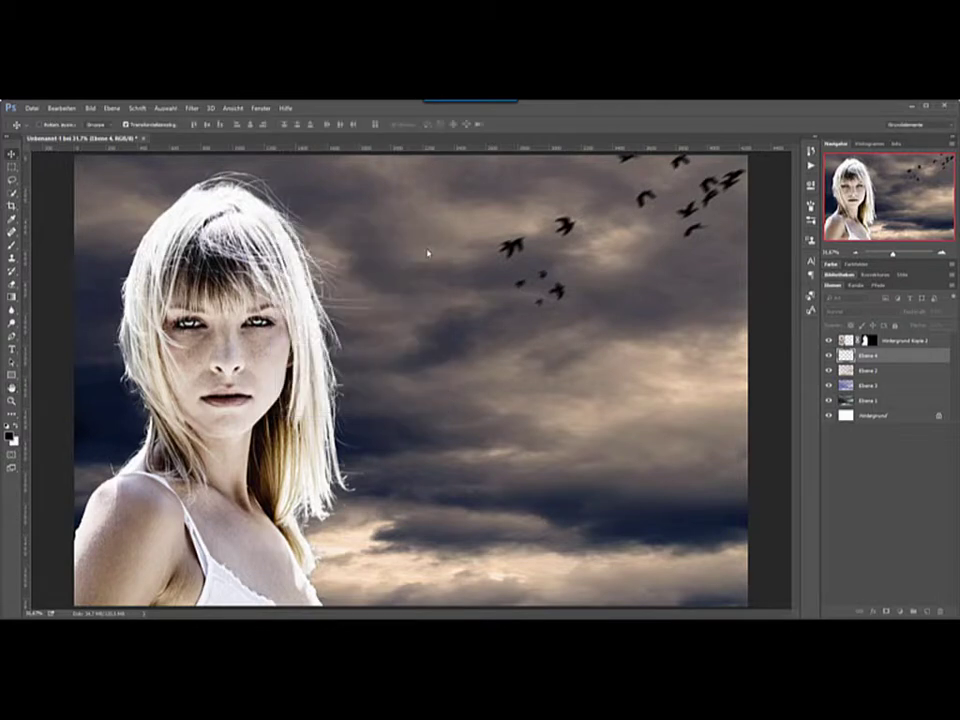
click(829, 355)
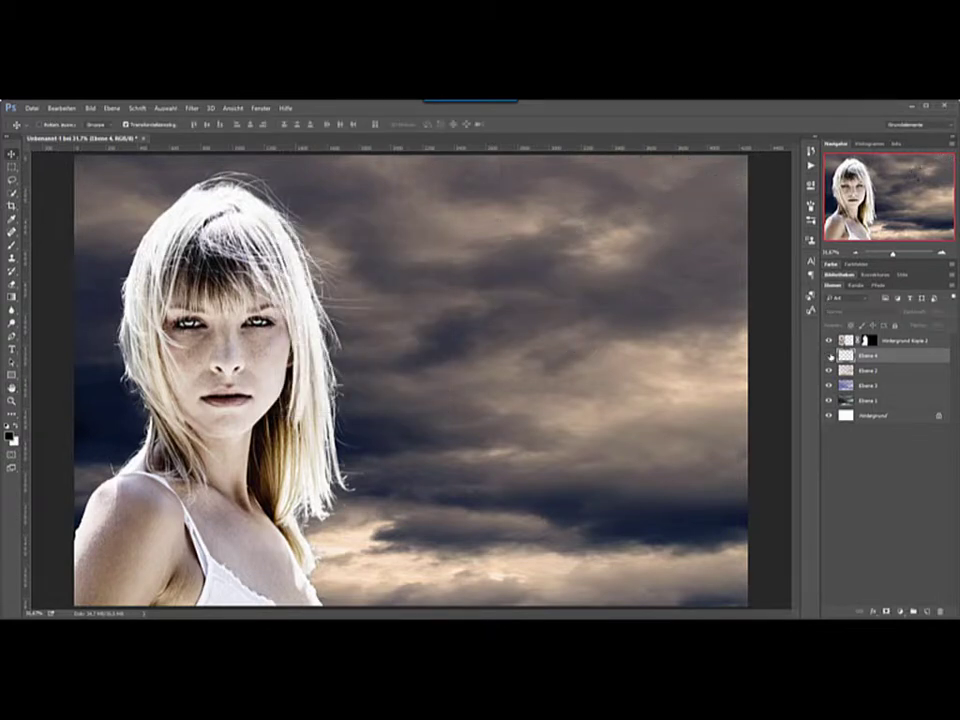
click(829, 355)
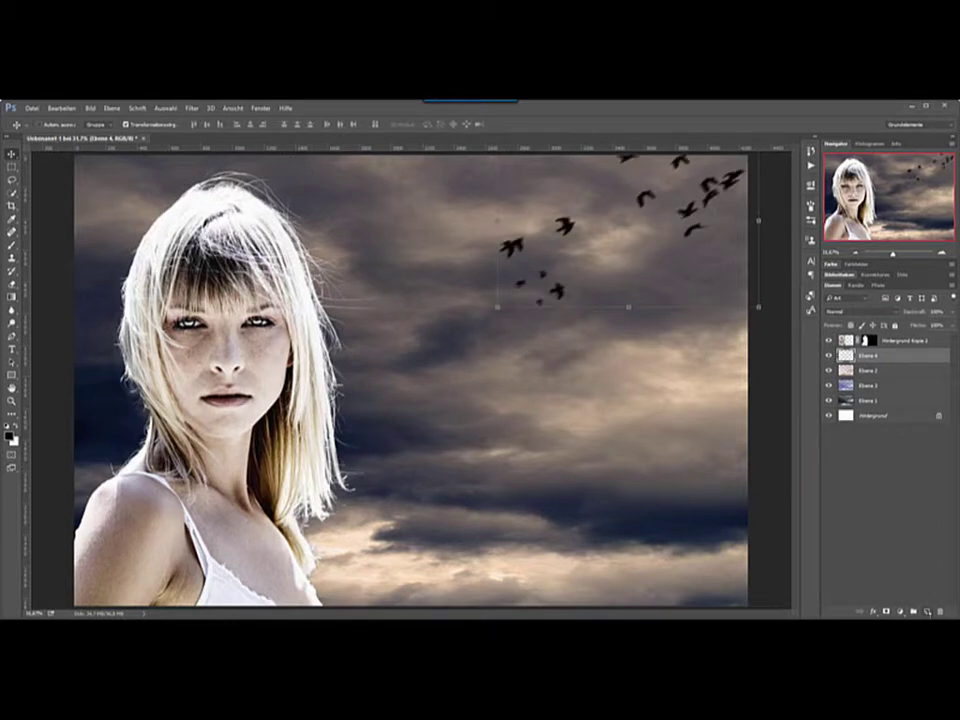
click(928, 611)
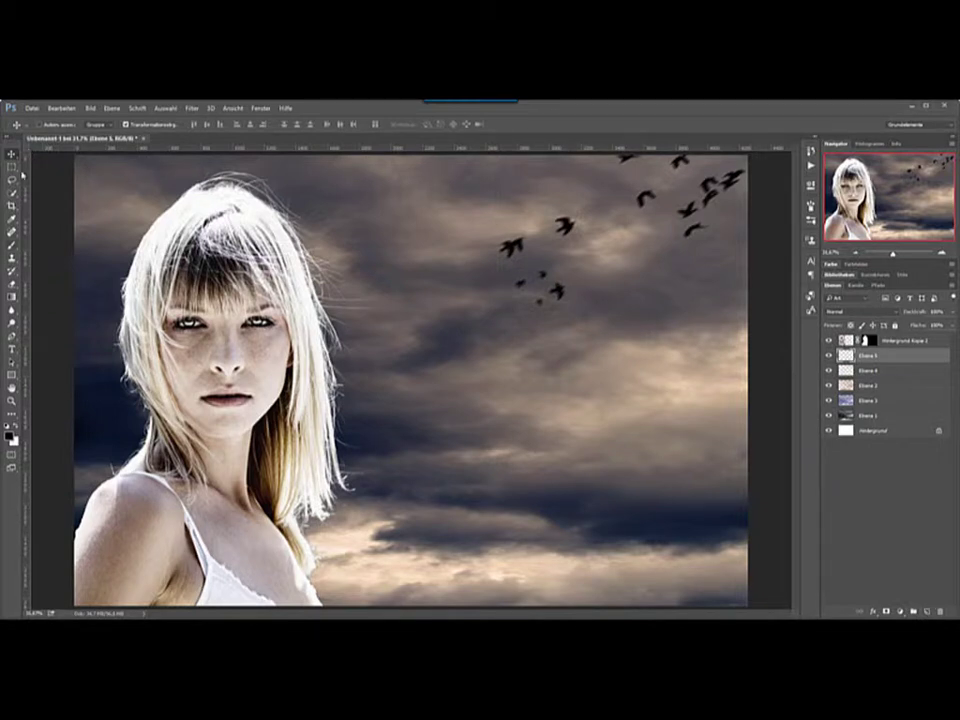
Load the 2000 px light-burst brush tip and bring up the foreground colour picker
key(b)
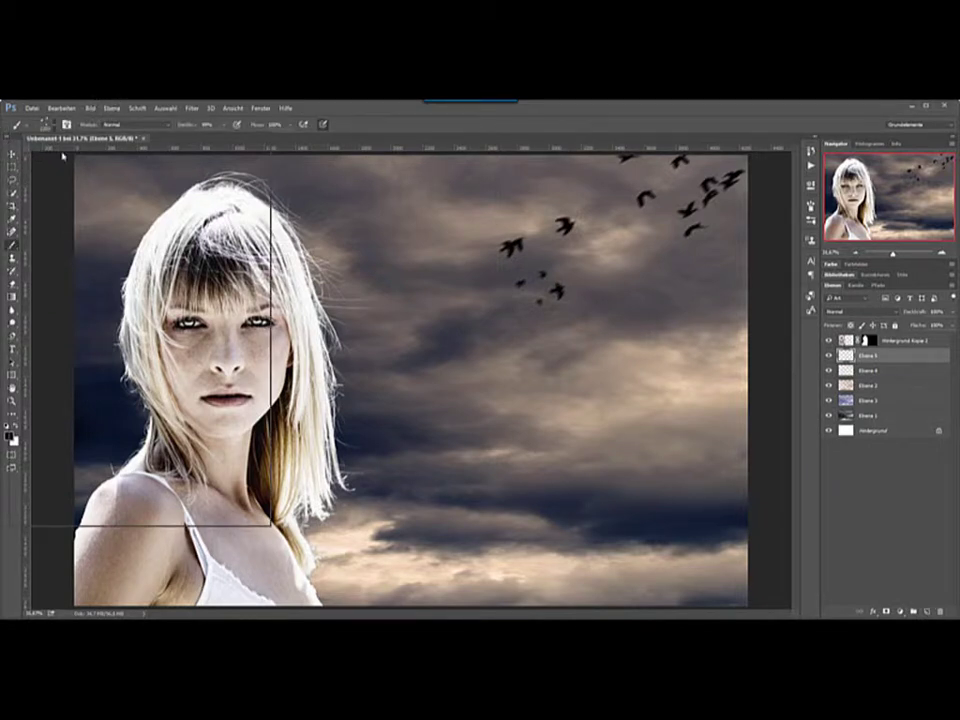
click(48, 122)
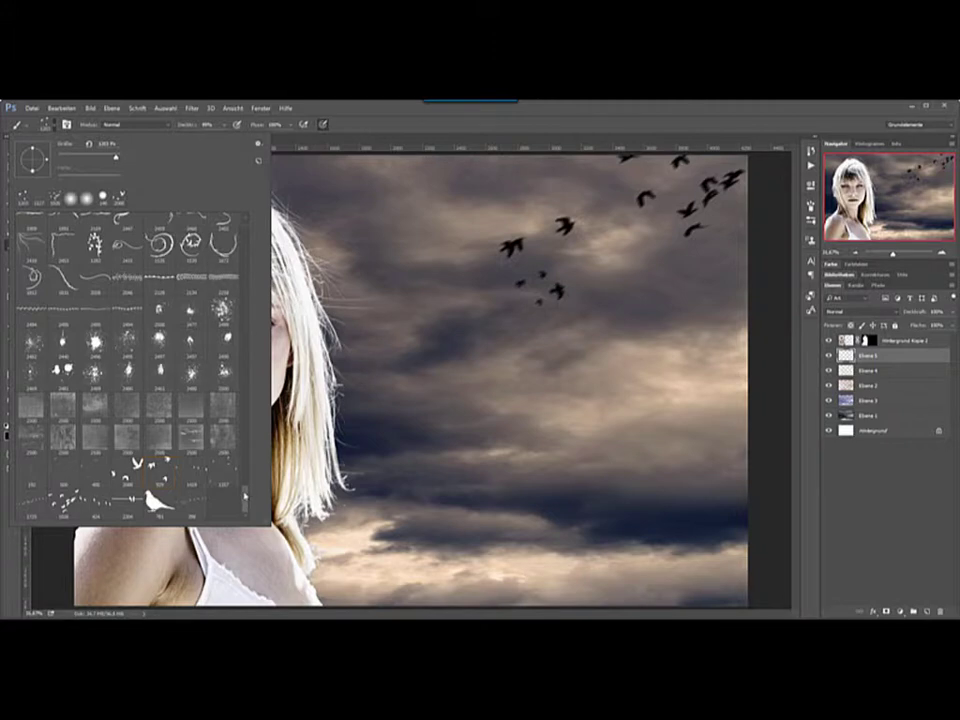
drag(245, 495, 240, 356)
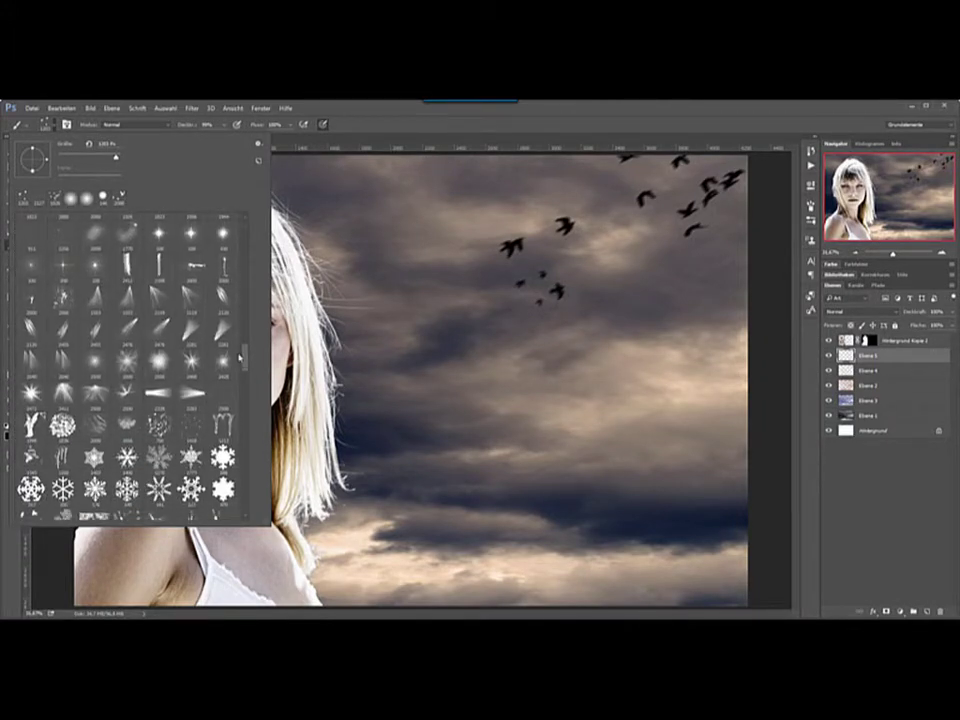
click(127, 265)
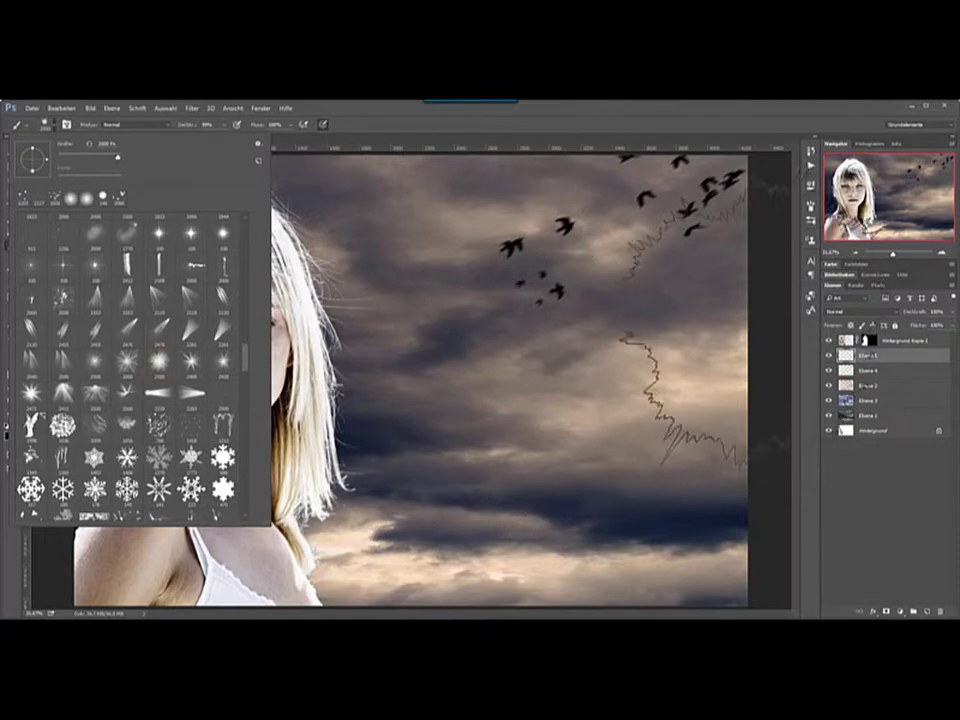
key(Return)
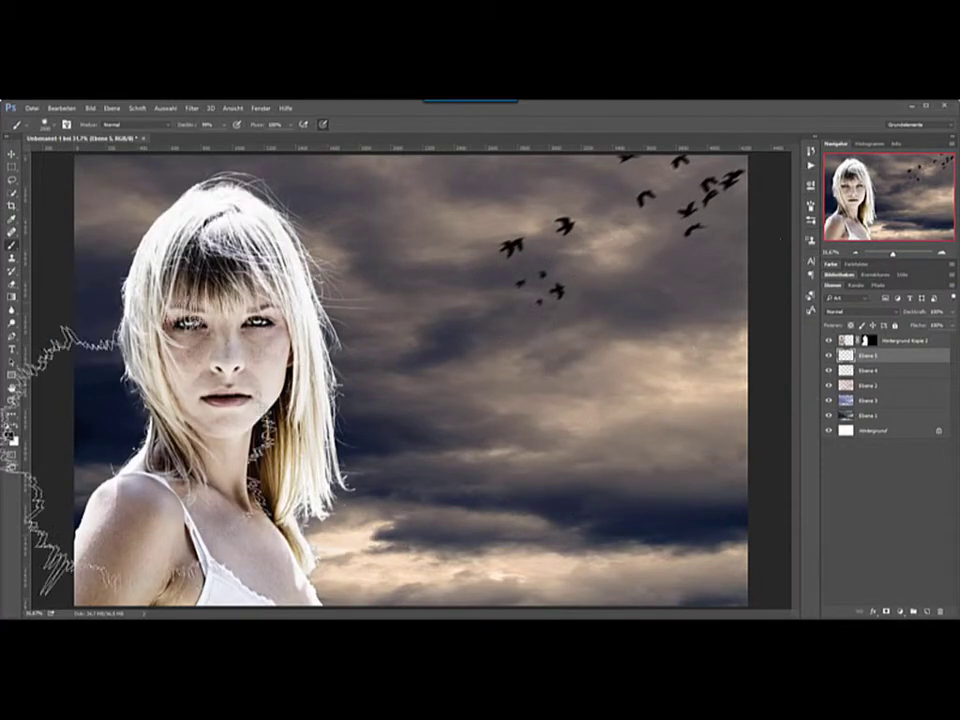
click(10, 434)
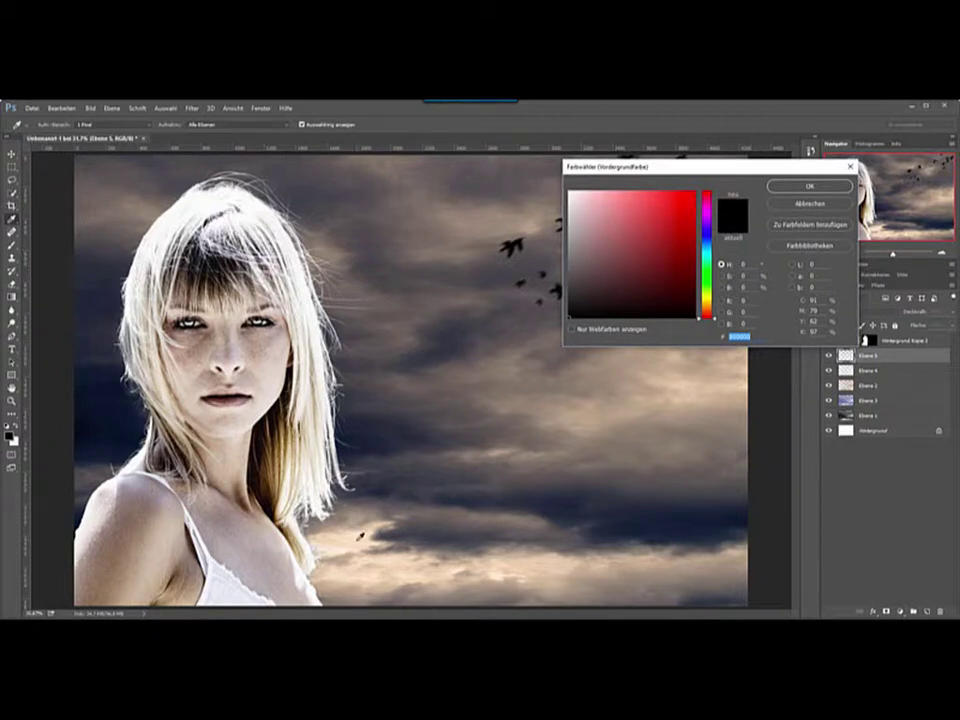
Sample a light peach colour and stamp a starburst of rays in the sky left of the woman
click(270, 401)
click(810, 187)
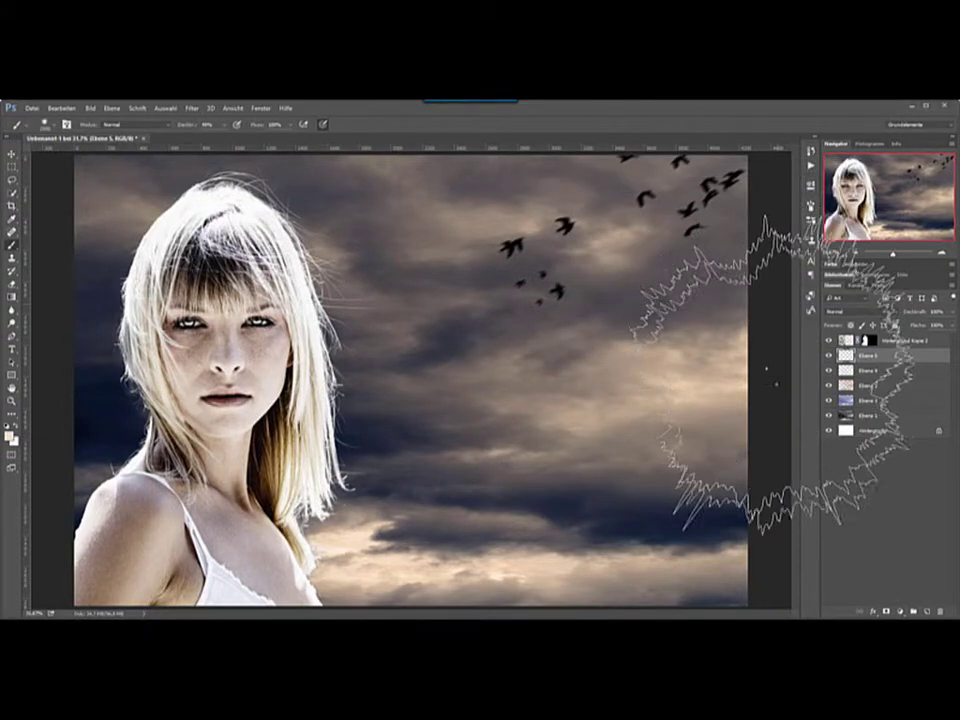
click(828, 340)
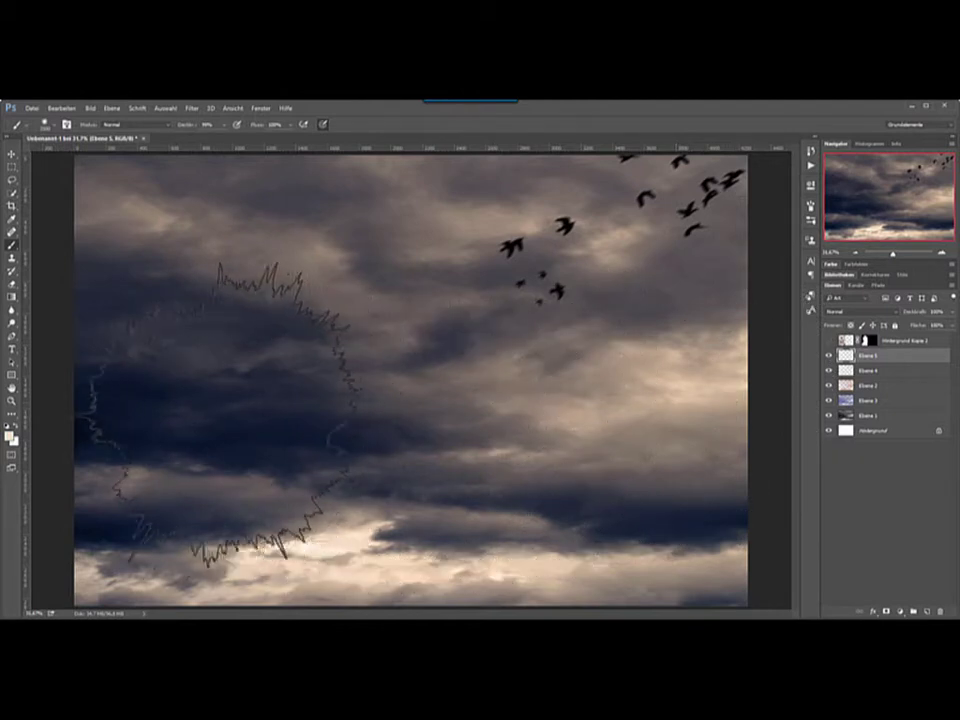
click(222, 425)
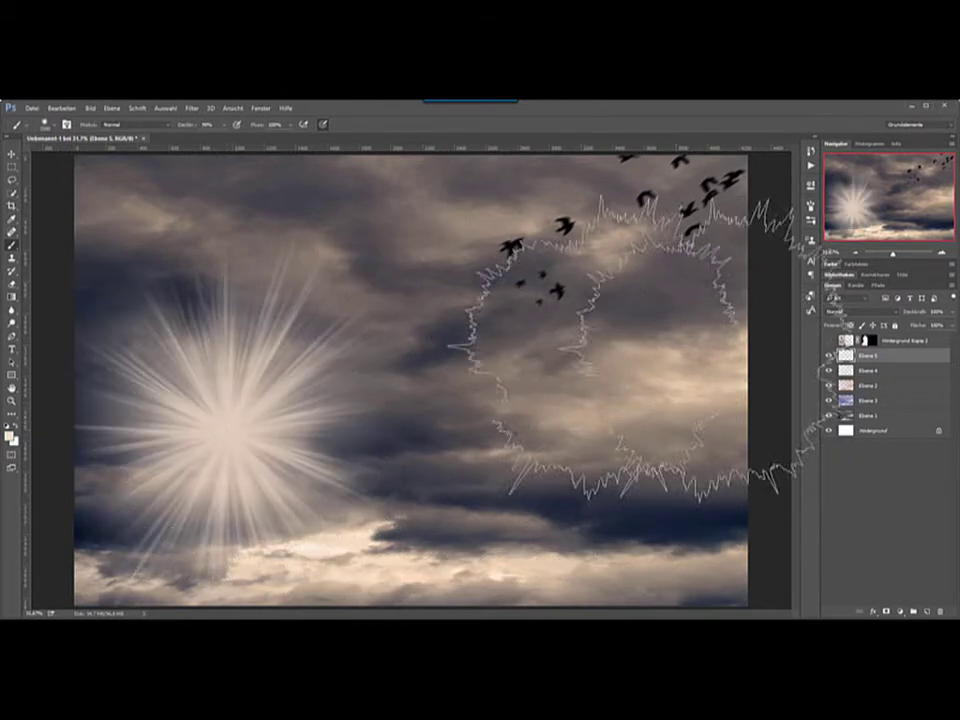
click(828, 340)
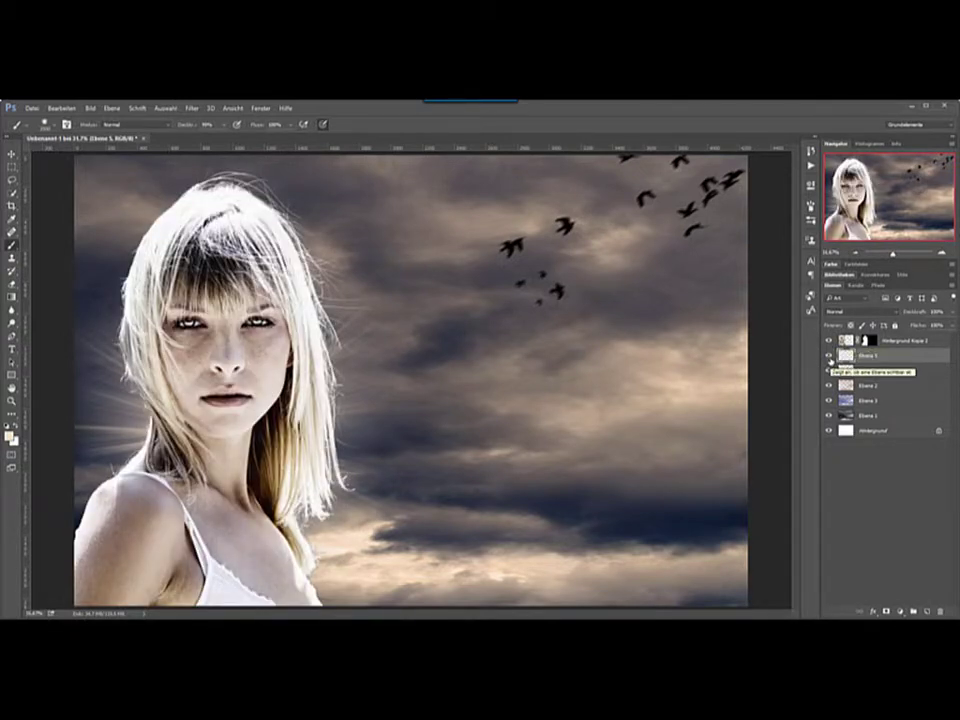
Toggle the rays layer's visibility to compare the image with and without the light burst
click(829, 355)
click(829, 355)
click(829, 355)
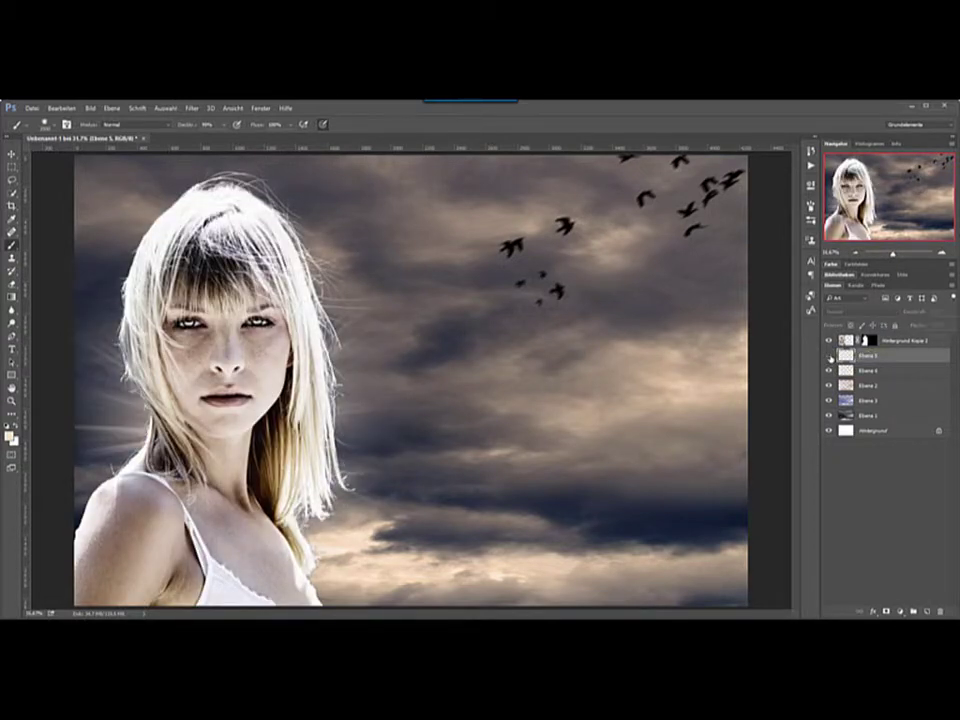
click(829, 355)
click(829, 355)
click(829, 355)
click(829, 355)
Set the rays layer to Weiches Licht (Soft Light) blending, undoing an accidental Ebene 1 deletion
click(843, 313)
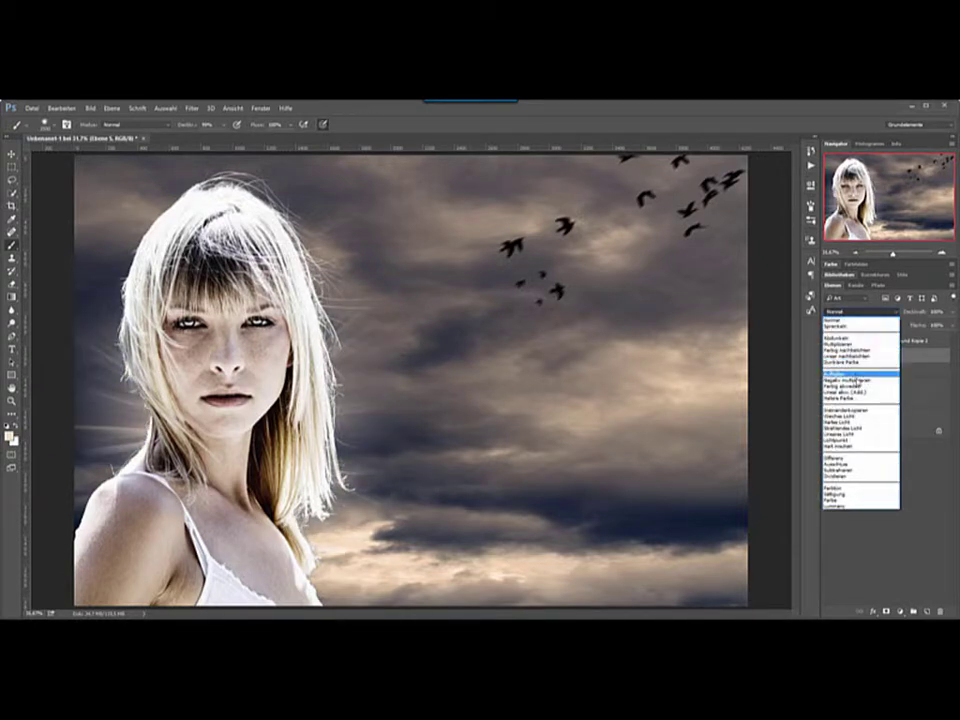
click(859, 381)
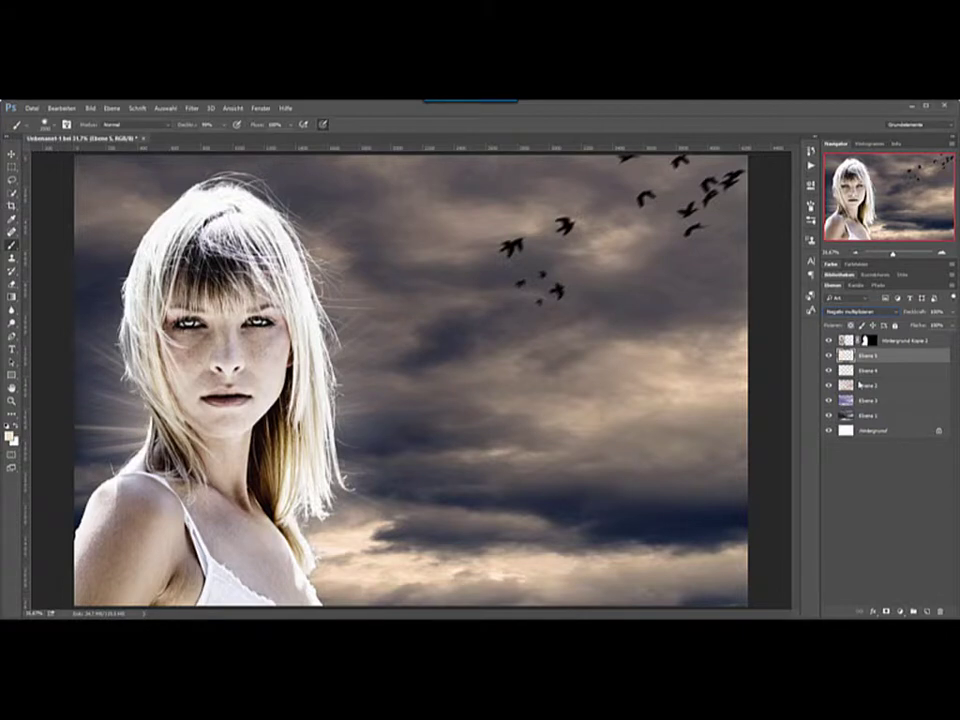
click(843, 313)
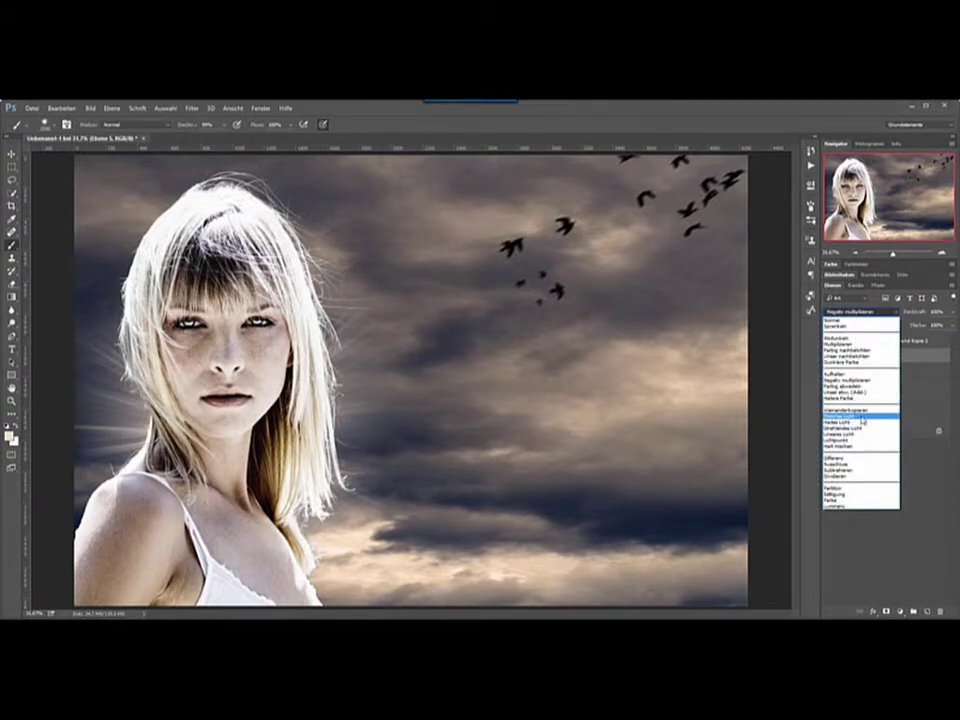
key(Escape)
key(alt+shift+f)
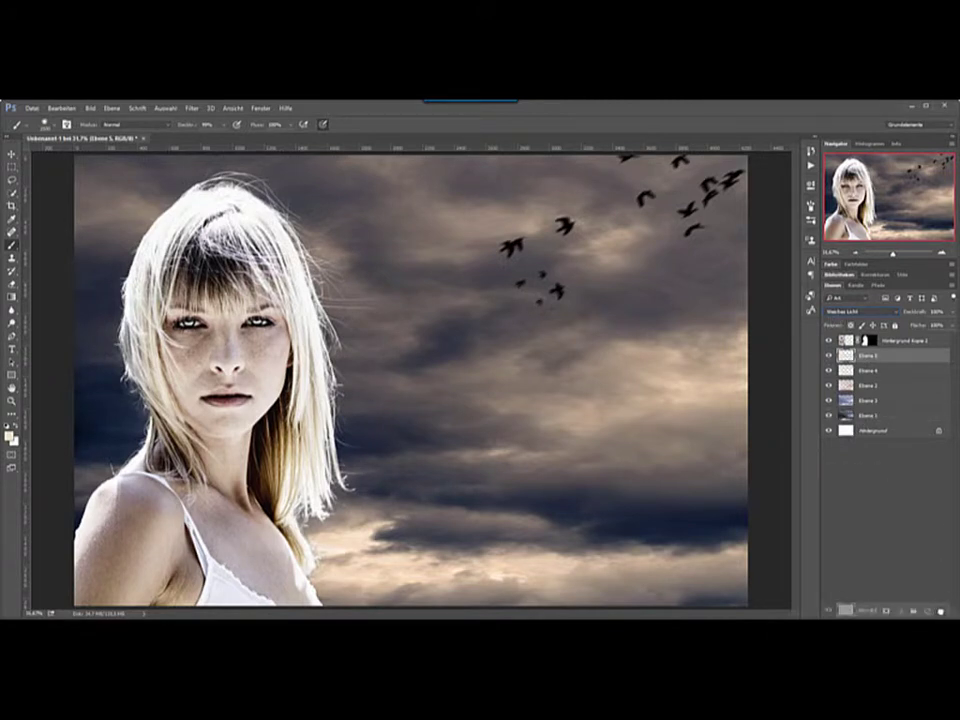
drag(866, 370, 940, 612)
key(ctrl+z)
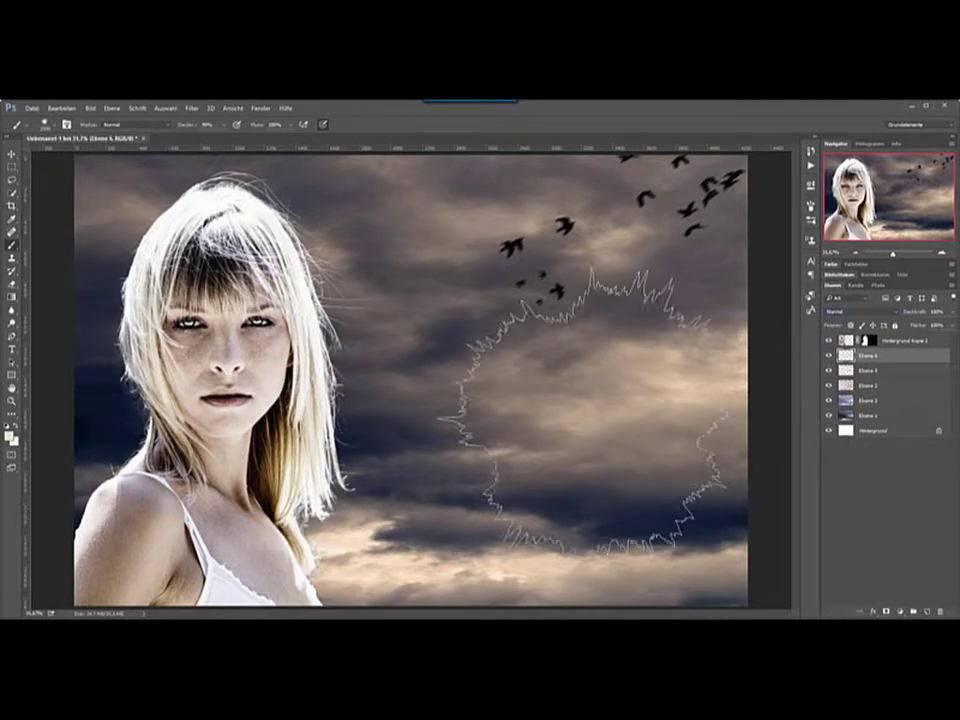
Stamp a sharper starburst with a 2472 px light-burst tip while the portrait is hidden, then show it
click(54, 126)
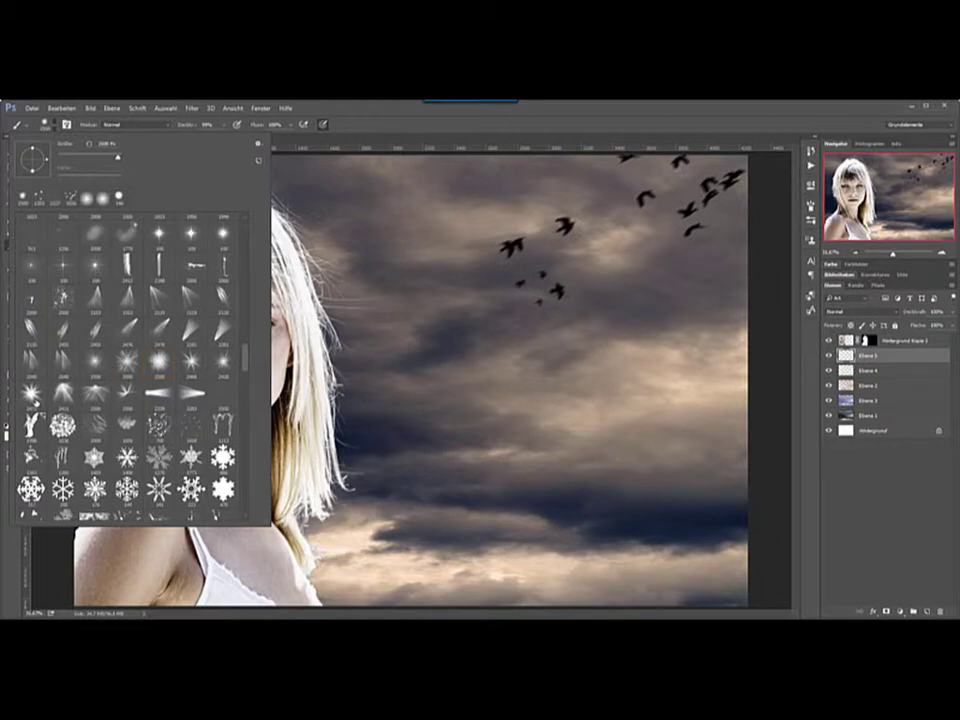
click(26, 298)
key(Return)
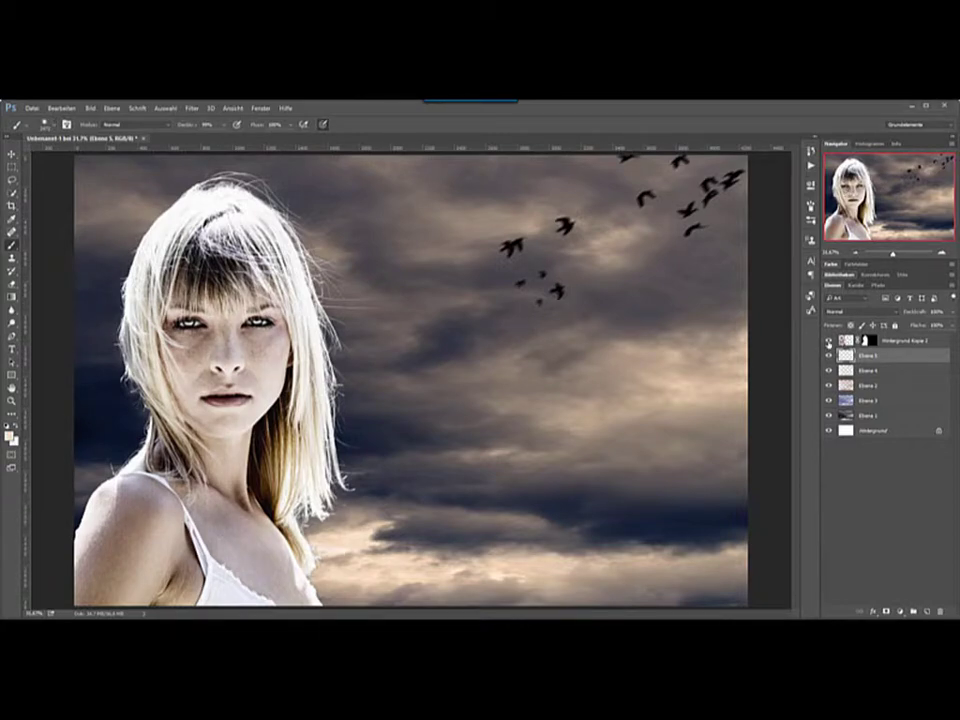
click(828, 341)
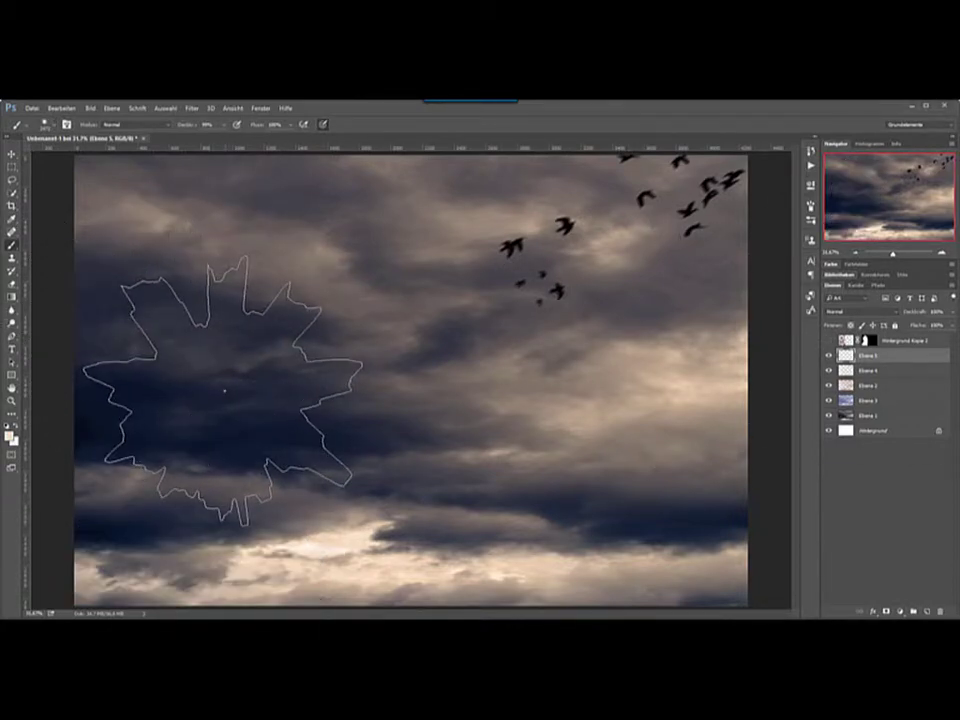
click(224, 390)
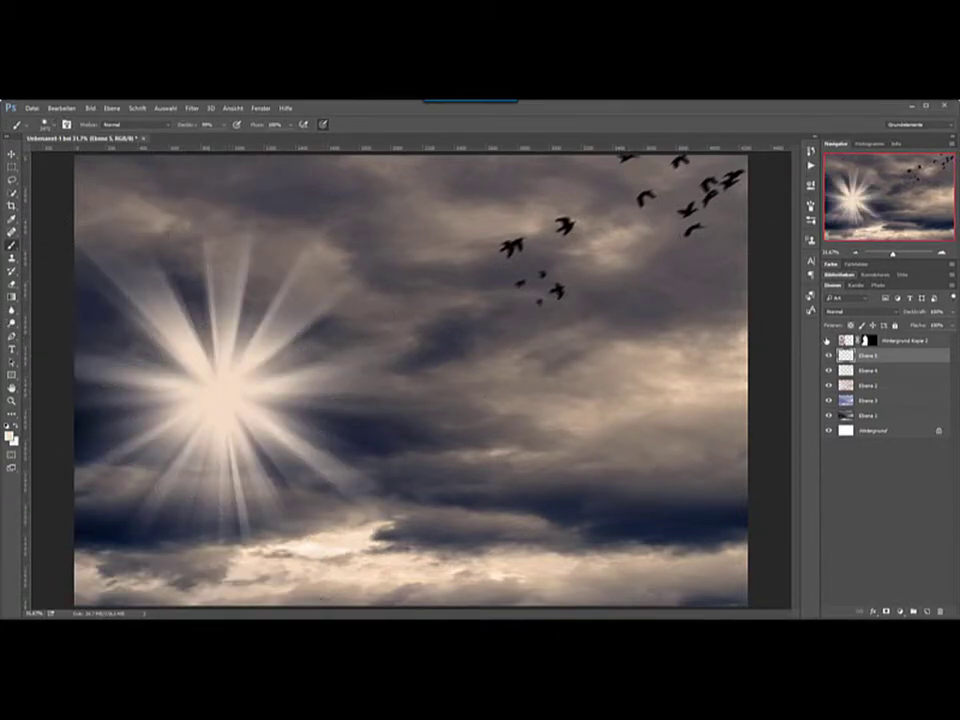
click(828, 341)
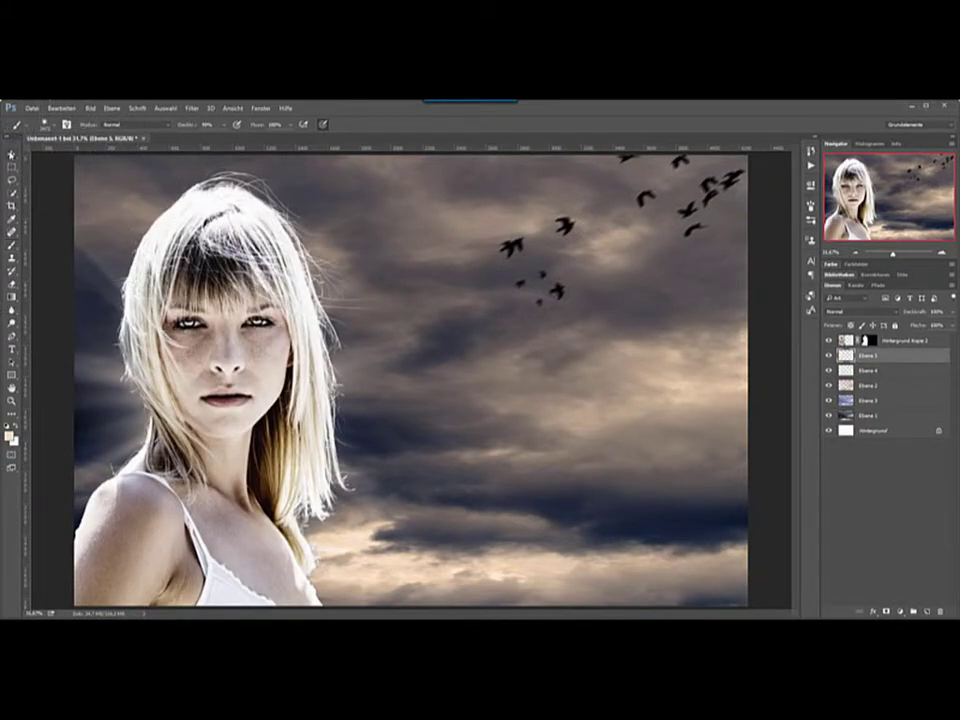
click(12, 153)
Move the starburst behind the woman's head, then stretch it wider and rotate it
drag(268, 398, 245, 382)
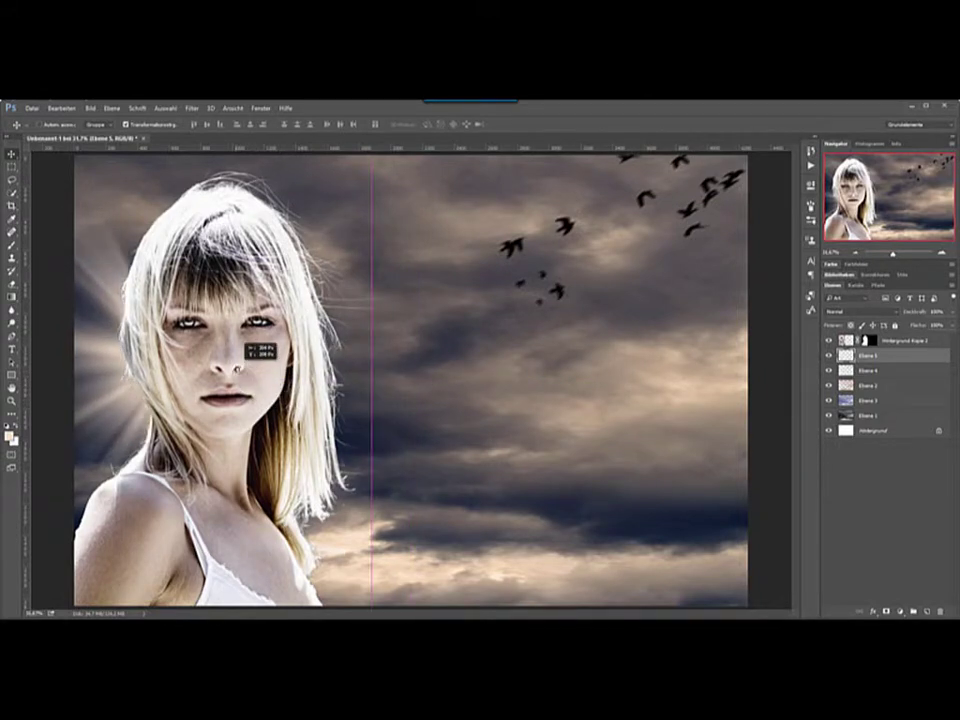
drag(245, 382, 236, 359)
key(ctrl+t)
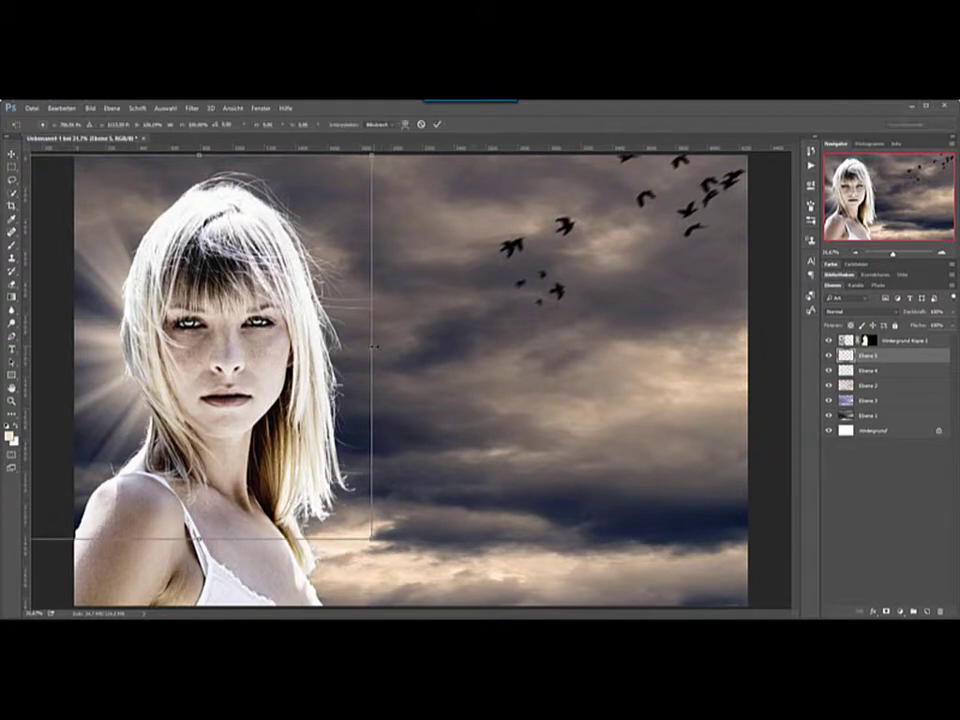
mouse_move(372, 347)
mouse_down()
mouse_move(475, 339)
mouse_move(483, 348)
mouse_up()
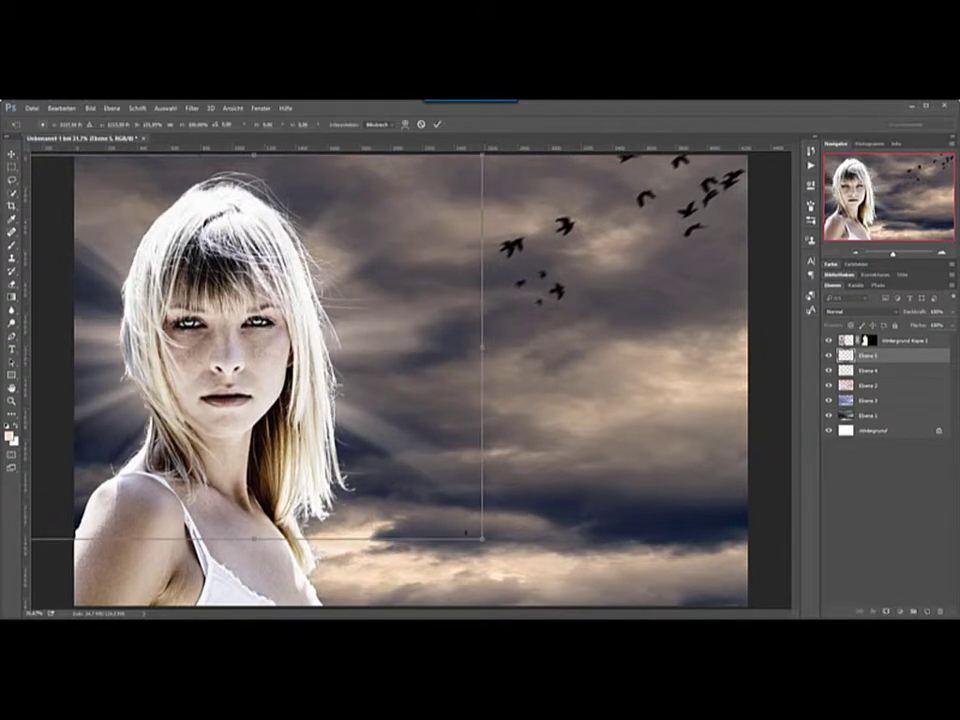
drag(487, 547, 484, 541)
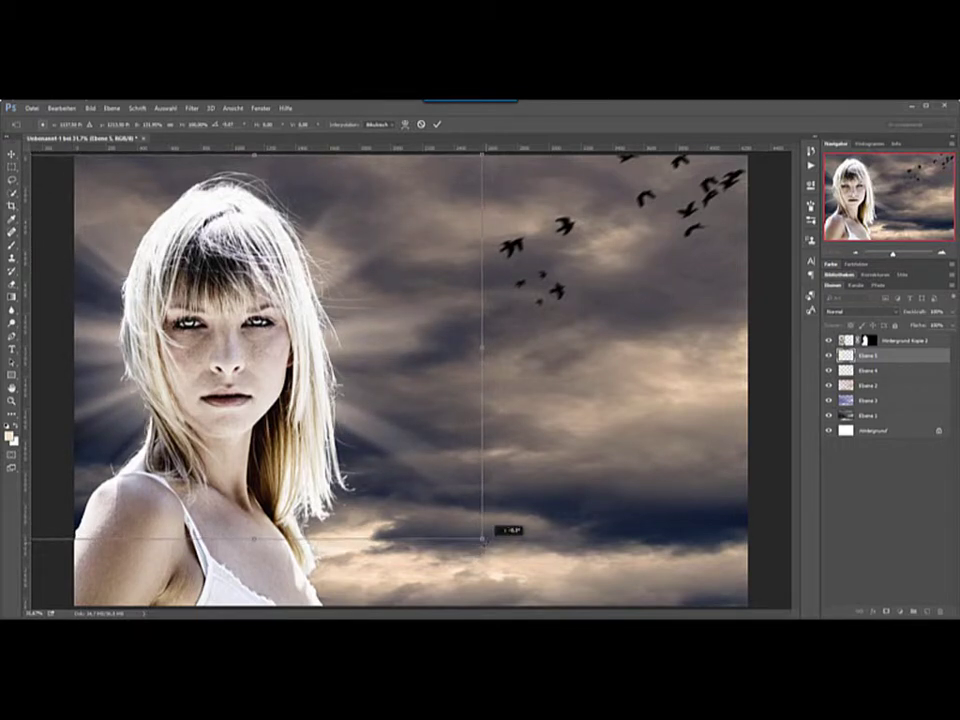
click(437, 124)
Stretch the rays even wider, commit the transform, and deselect all layers
key(ctrl+t)
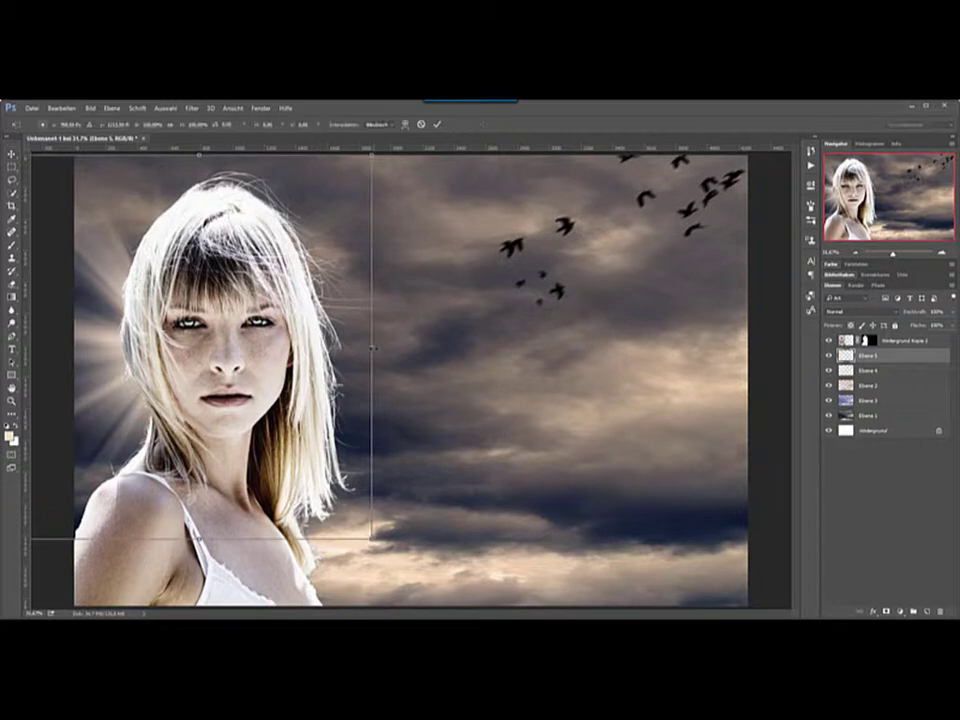
drag(372, 347, 472, 348)
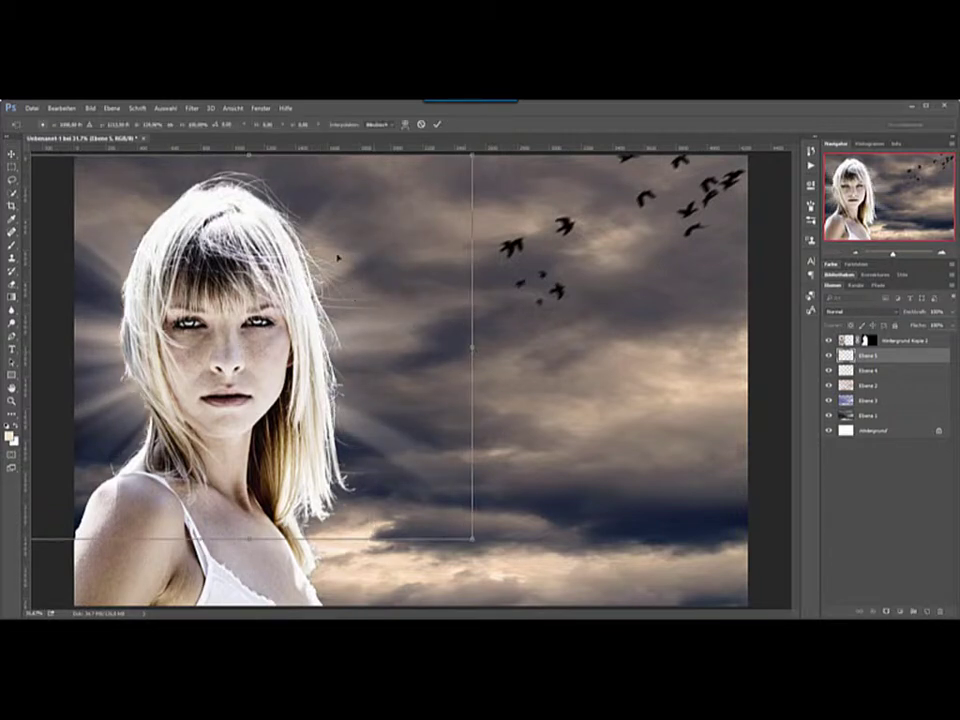
key(Return)
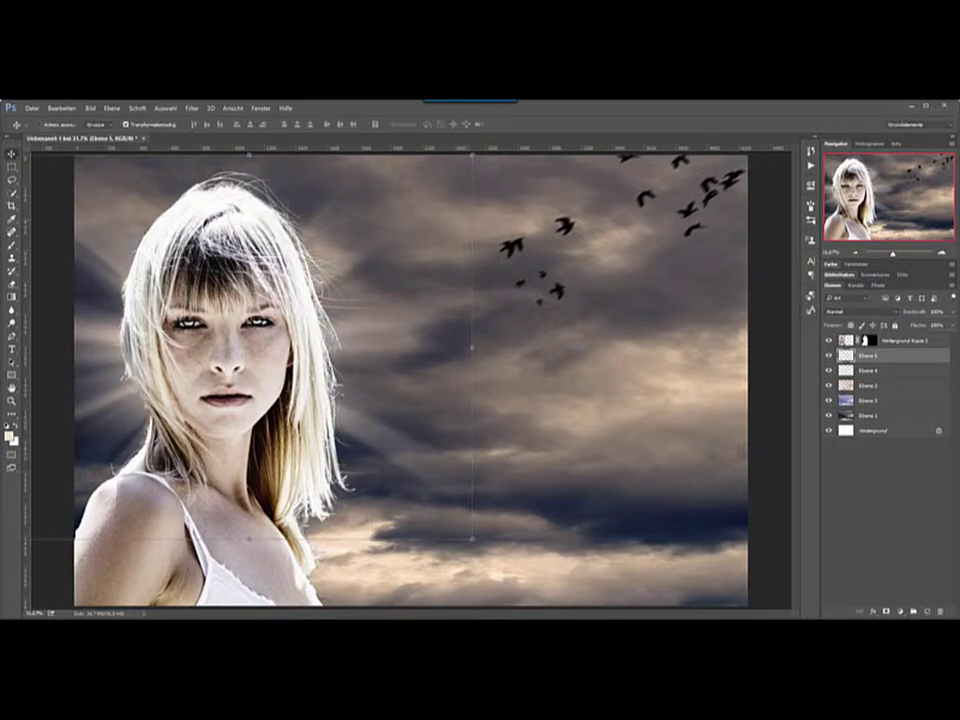
click(860, 494)
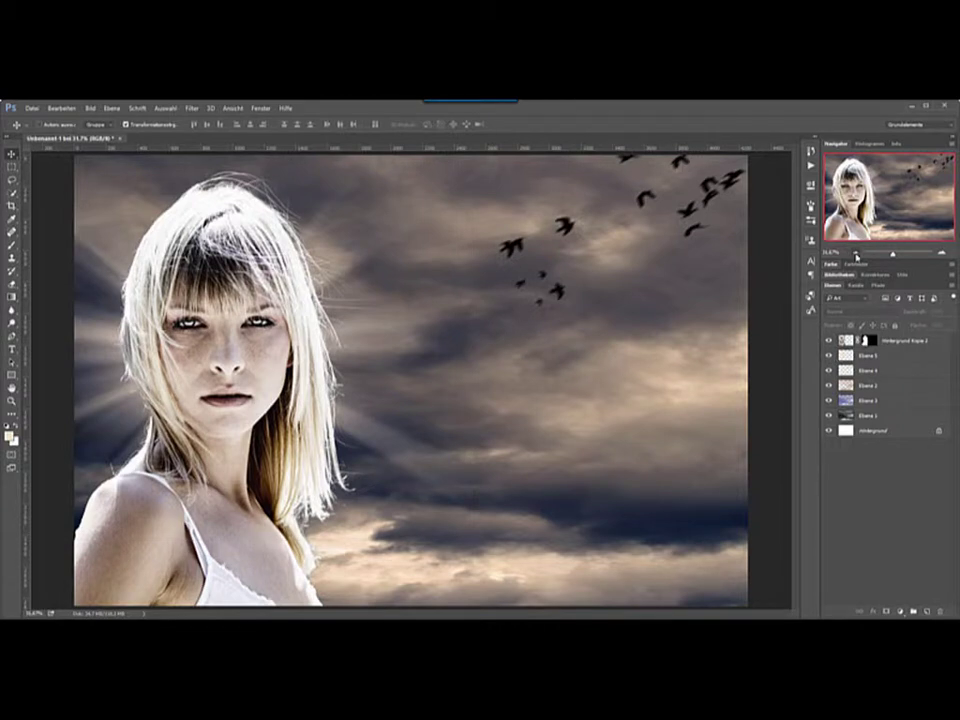
click(855, 254)
Add a Tonwertkorrektur (Levels) adjustment layer above the woman's portrait layer
click(855, 254)
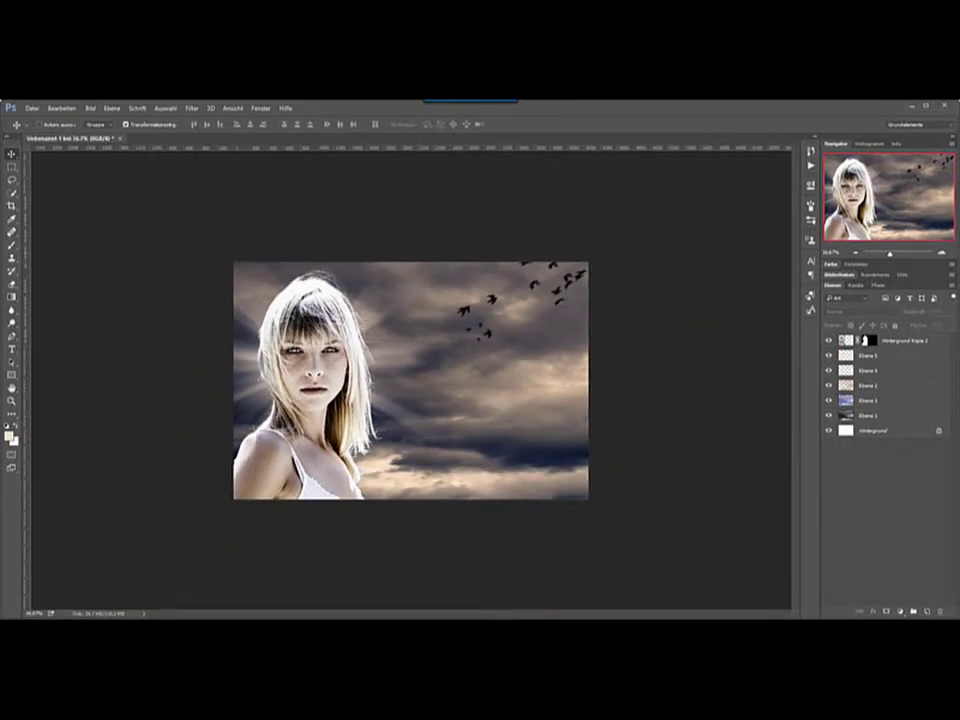
key(alt+period)
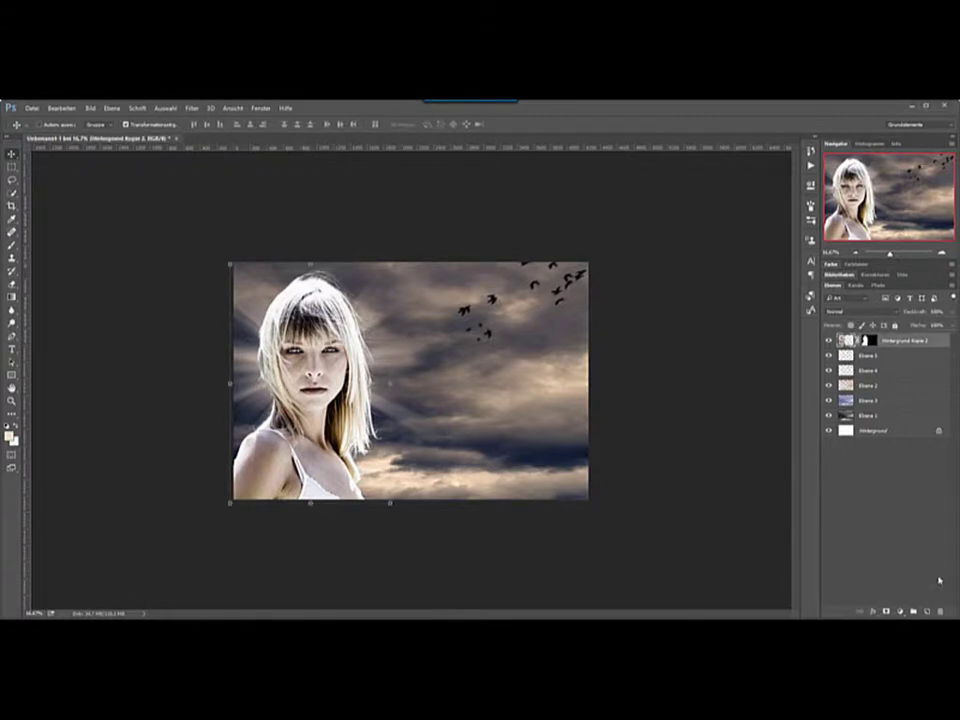
click(897, 611)
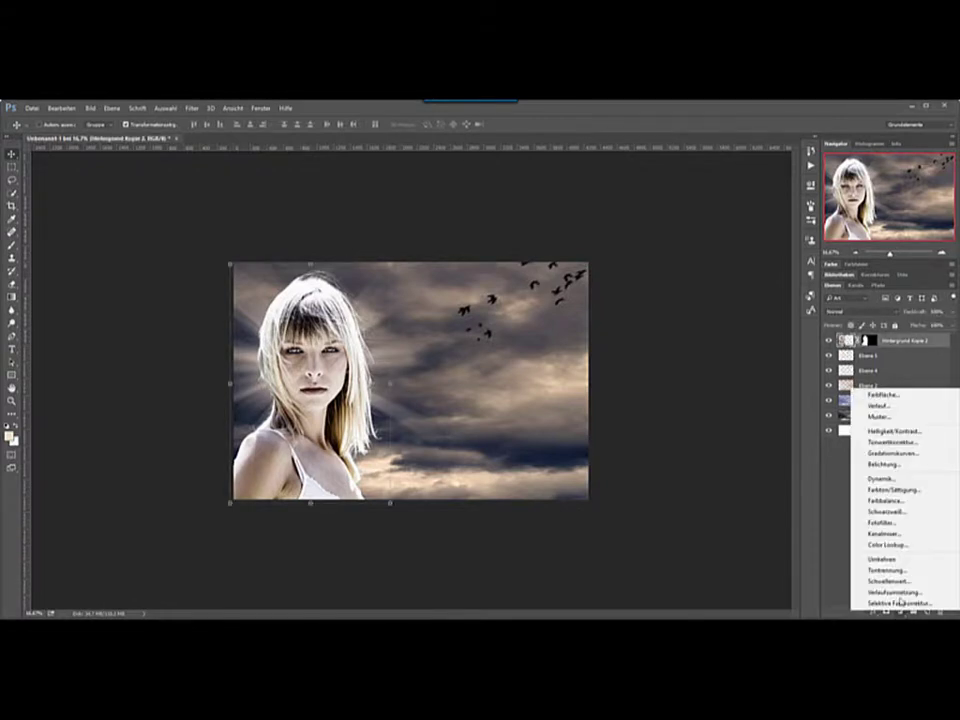
click(900, 442)
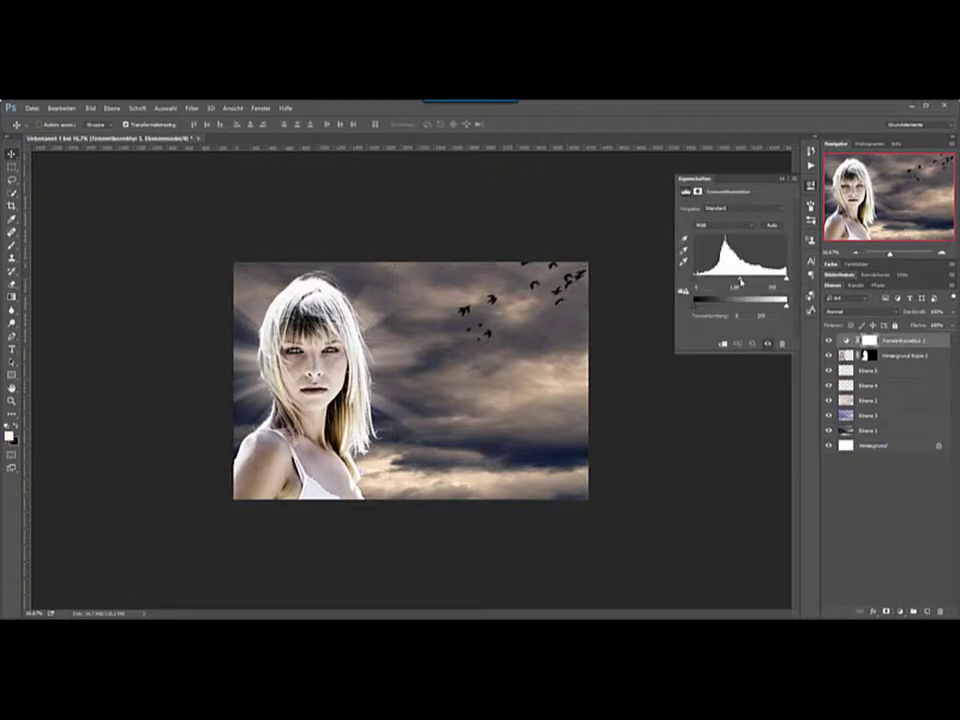
Darken the midtones and clip the Levels adjustment to the woman's layer only
drag(740, 281, 744, 281)
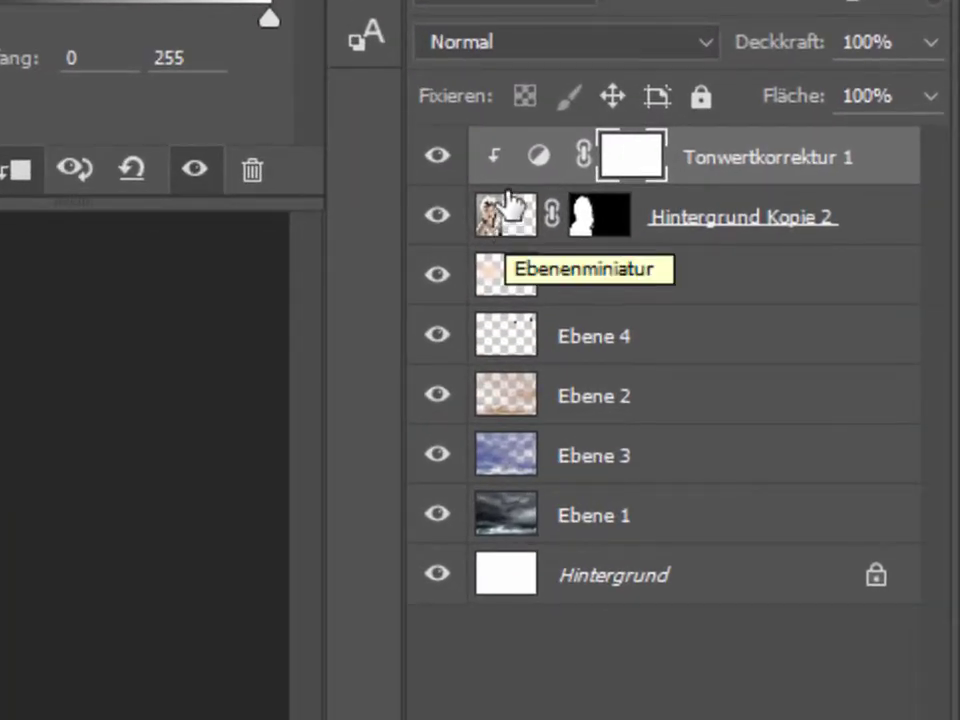
click(22, 178)
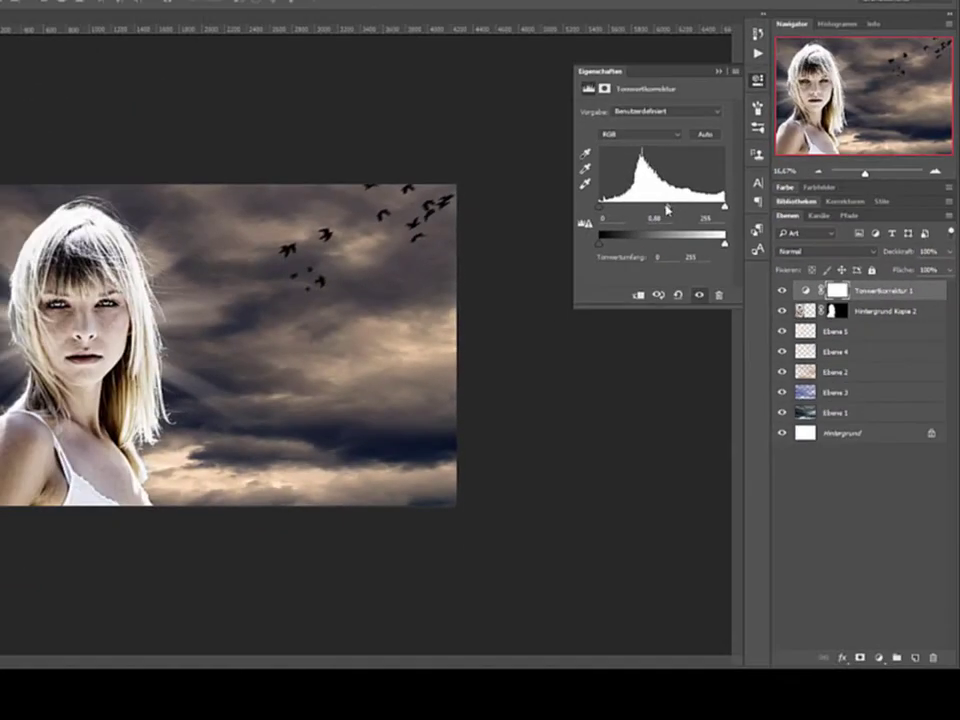
drag(669, 212, 700, 212)
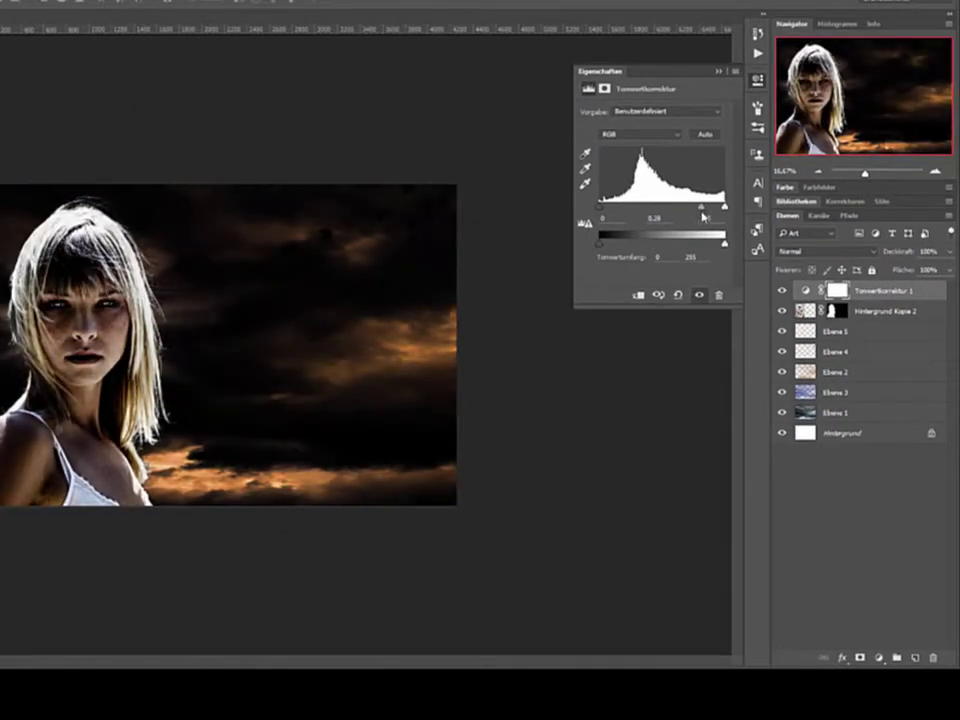
click(640, 298)
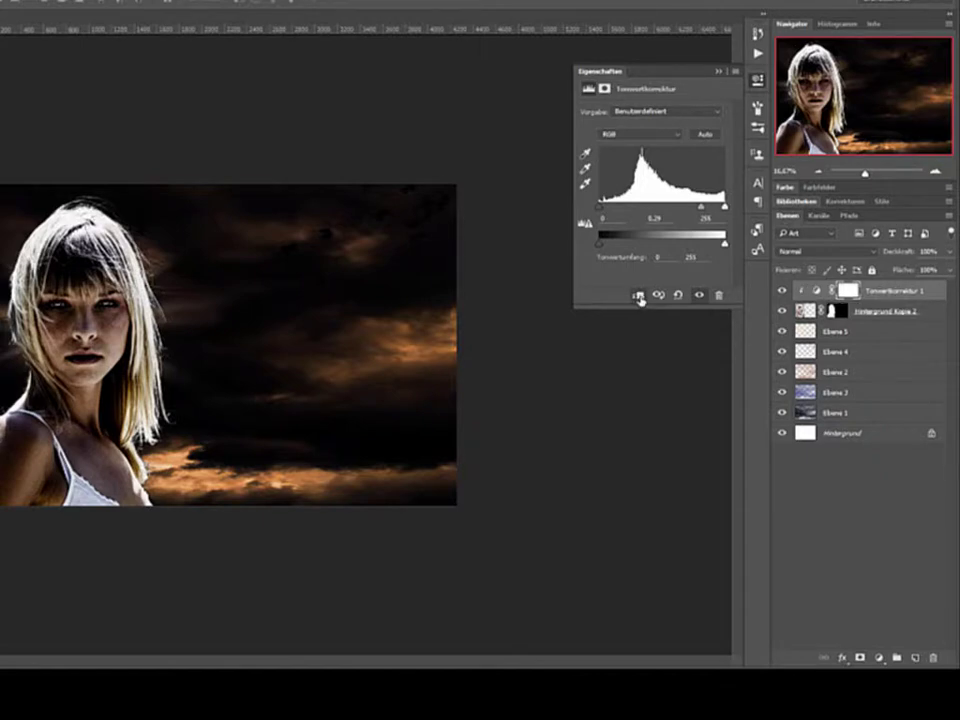
click(640, 298)
click(640, 298)
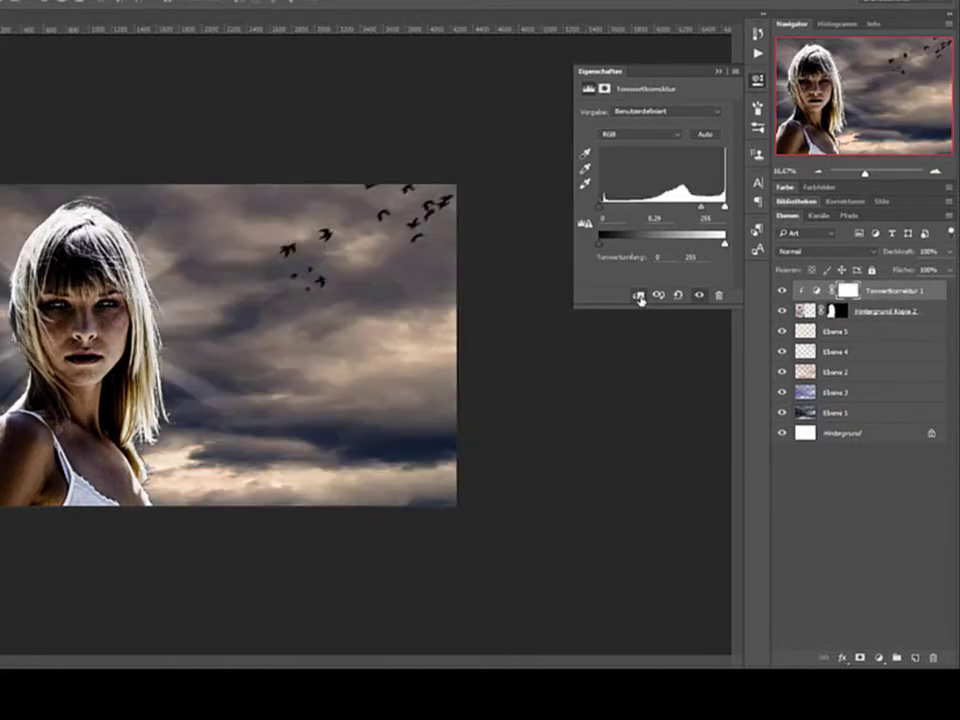
click(640, 298)
click(640, 298)
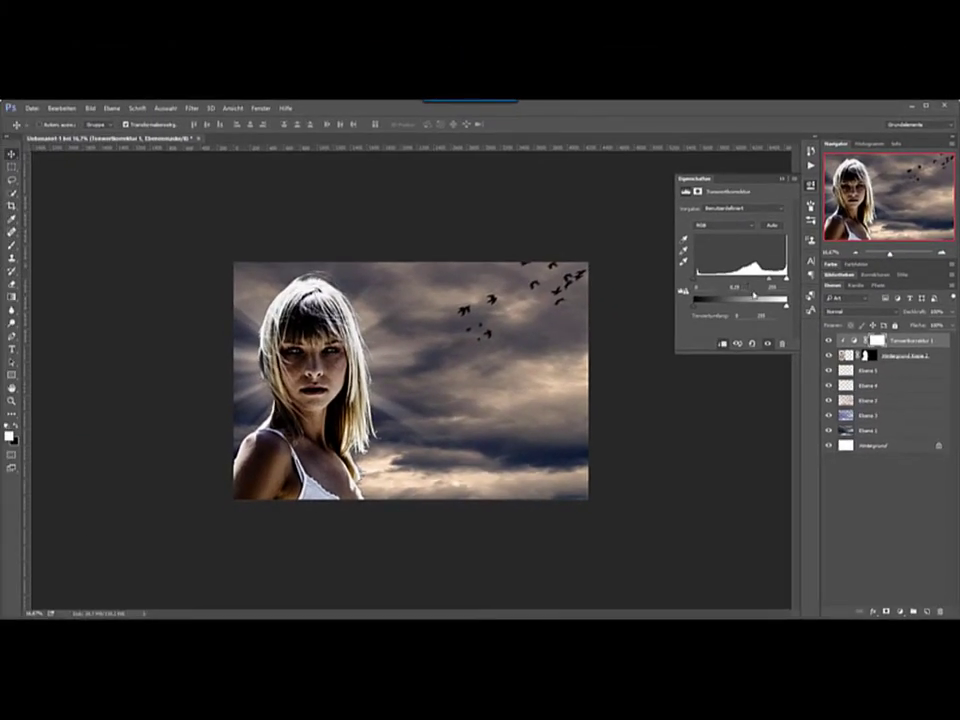
Lower the white point to brighten highlights, comparing the Levels effect and light rays on and off
drag(785, 279, 747, 283)
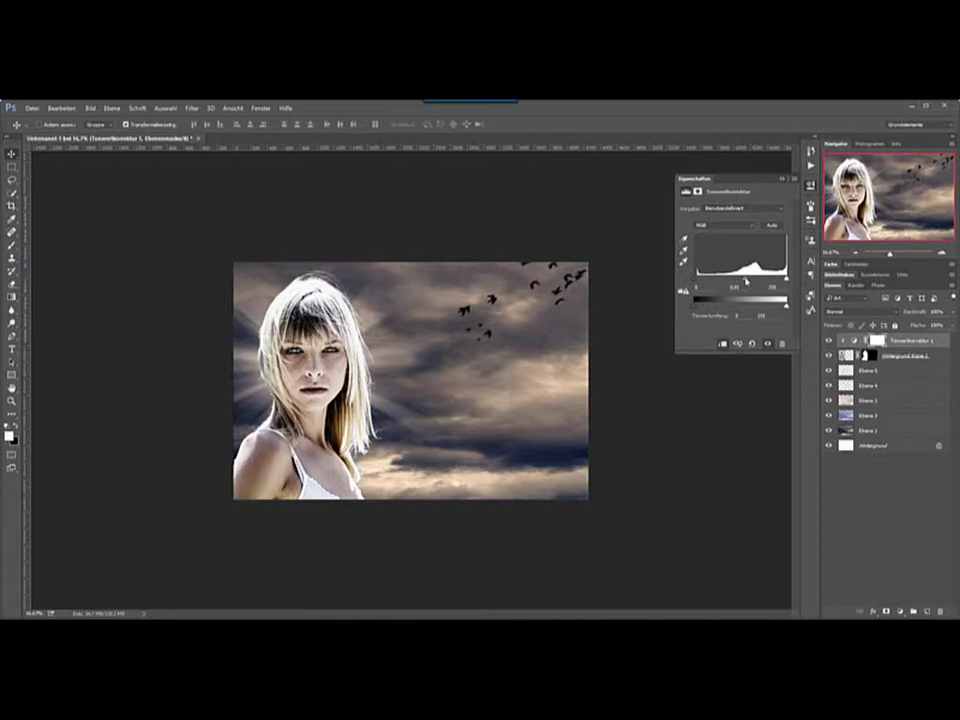
click(768, 345)
click(768, 345)
click(768, 345)
click(768, 345)
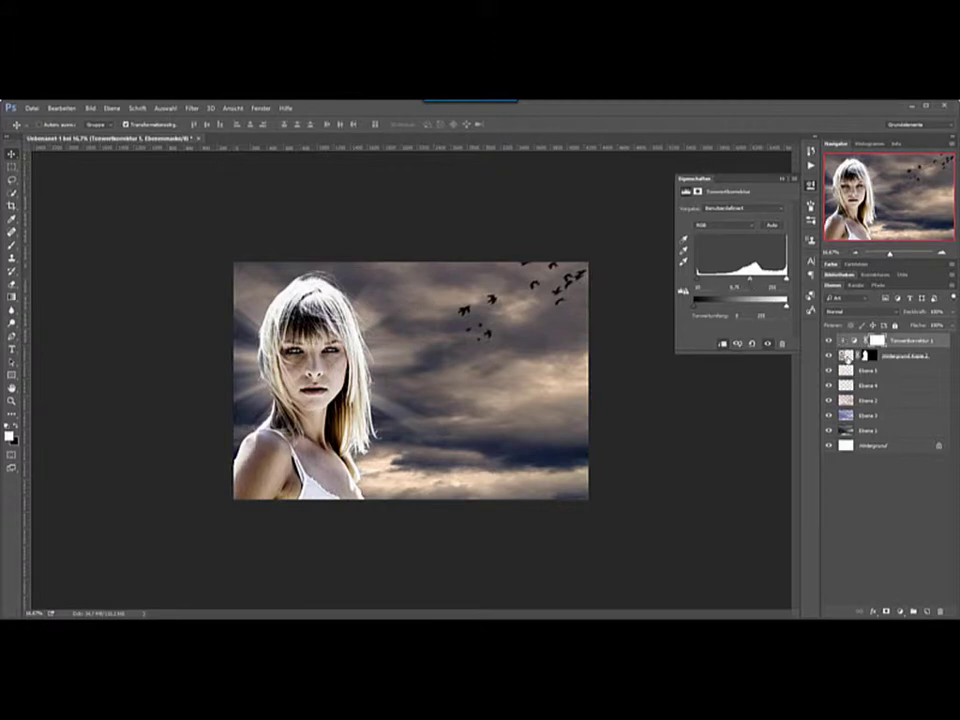
click(848, 357)
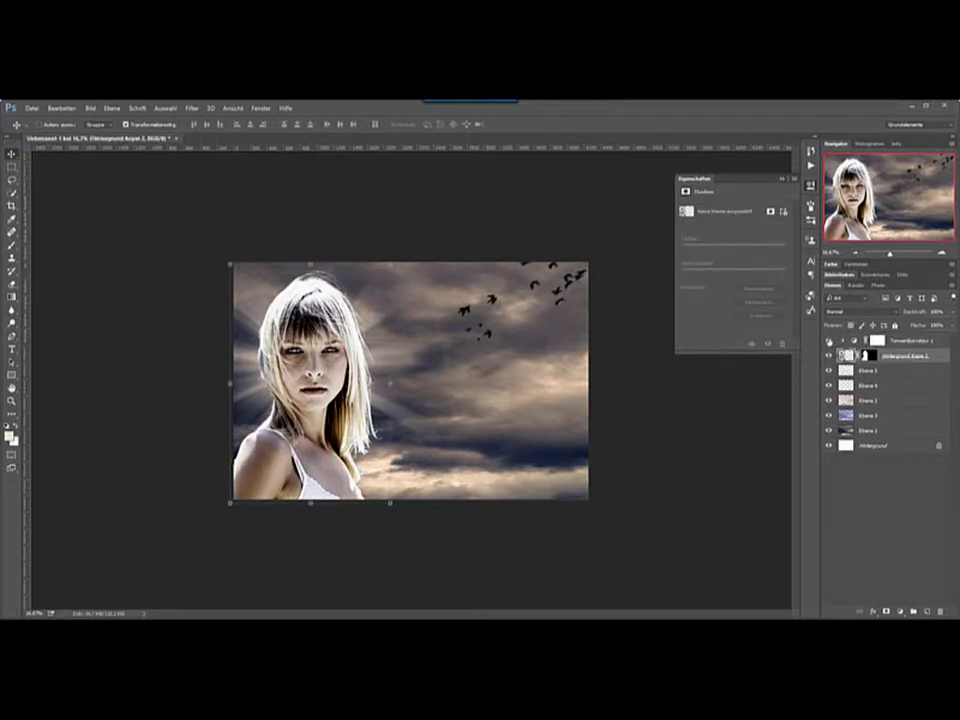
click(828, 356)
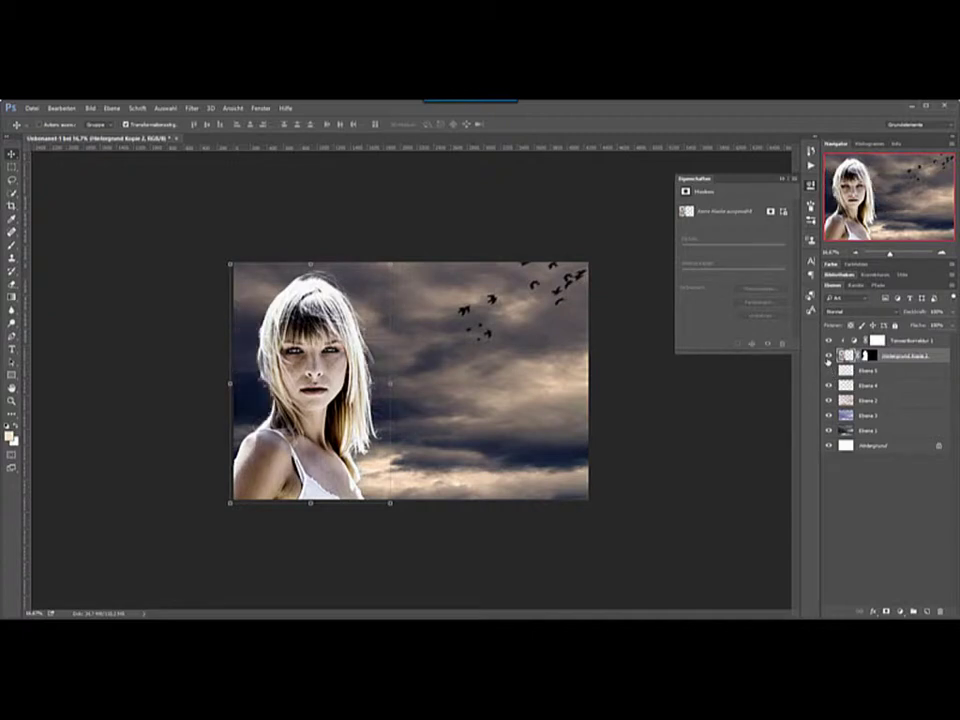
click(829, 370)
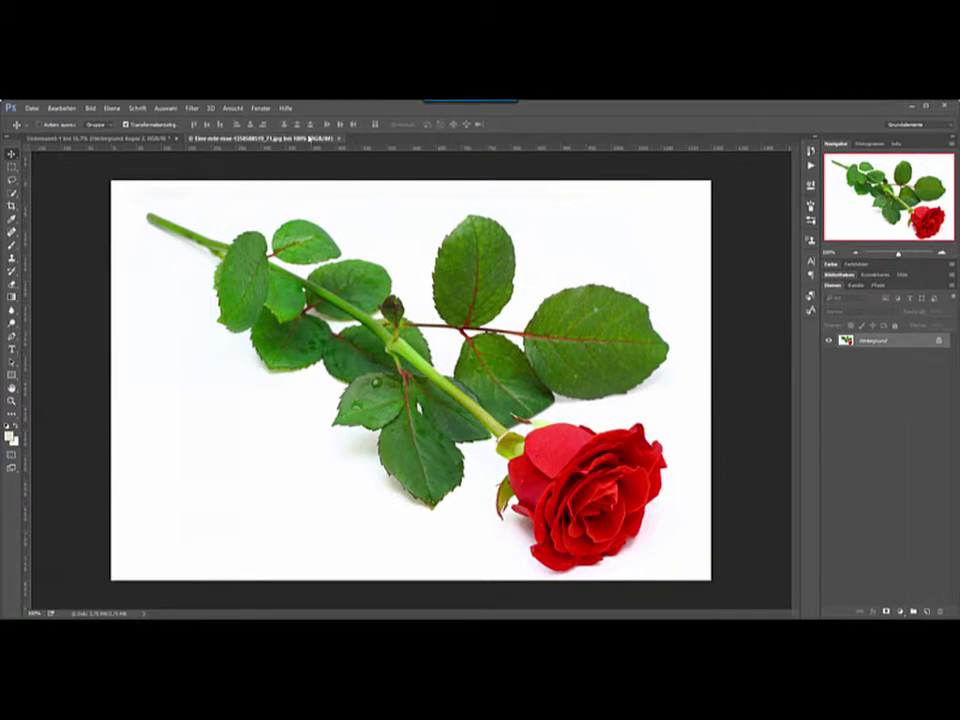
Drag the rose photo into the composition as top layer Ebene 6 and close the rose document
drag(309, 145, 167, 216)
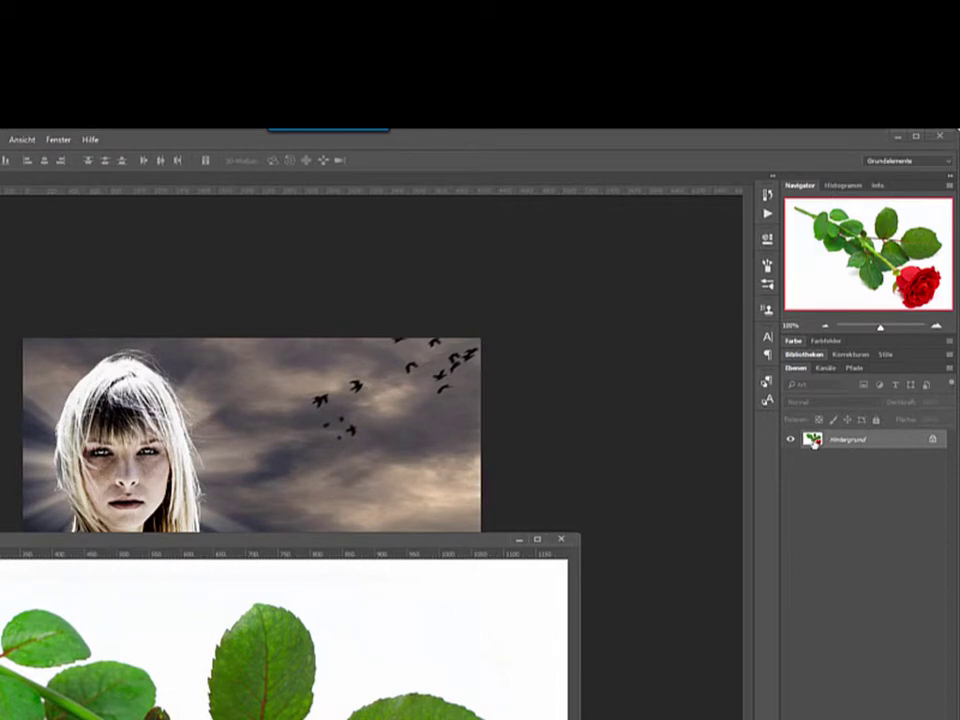
drag(813, 440, 330, 455)
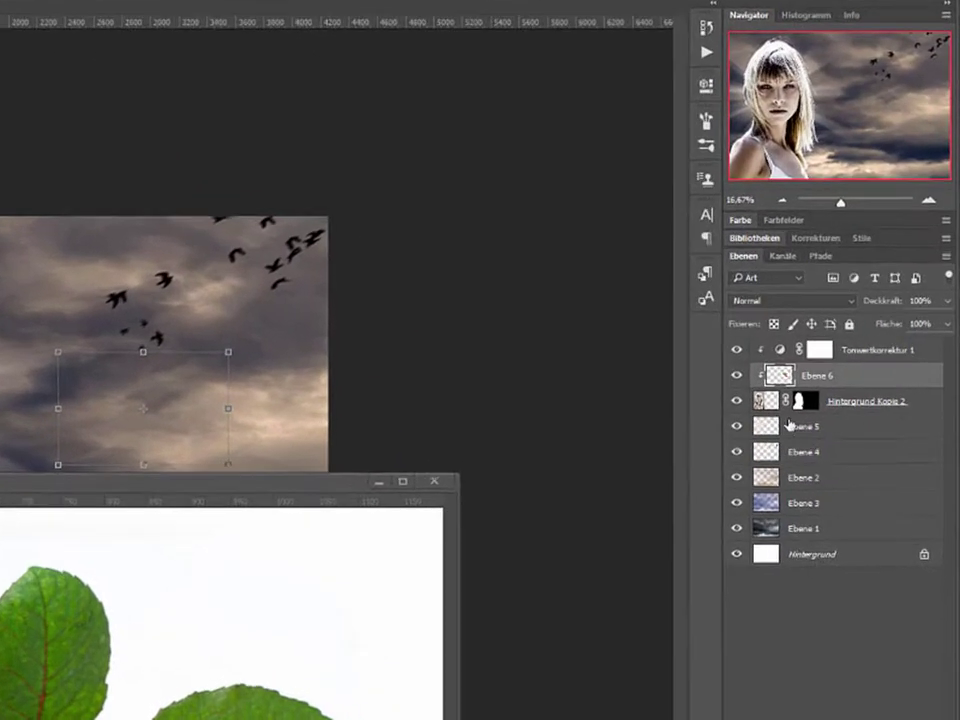
drag(779, 376, 778, 352)
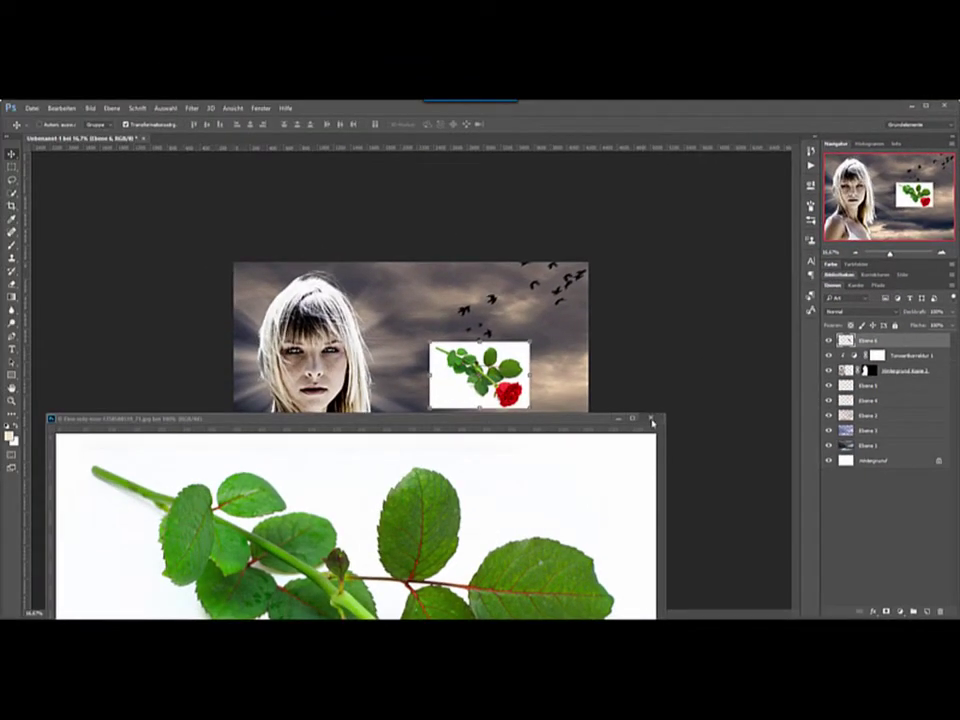
click(501, 409)
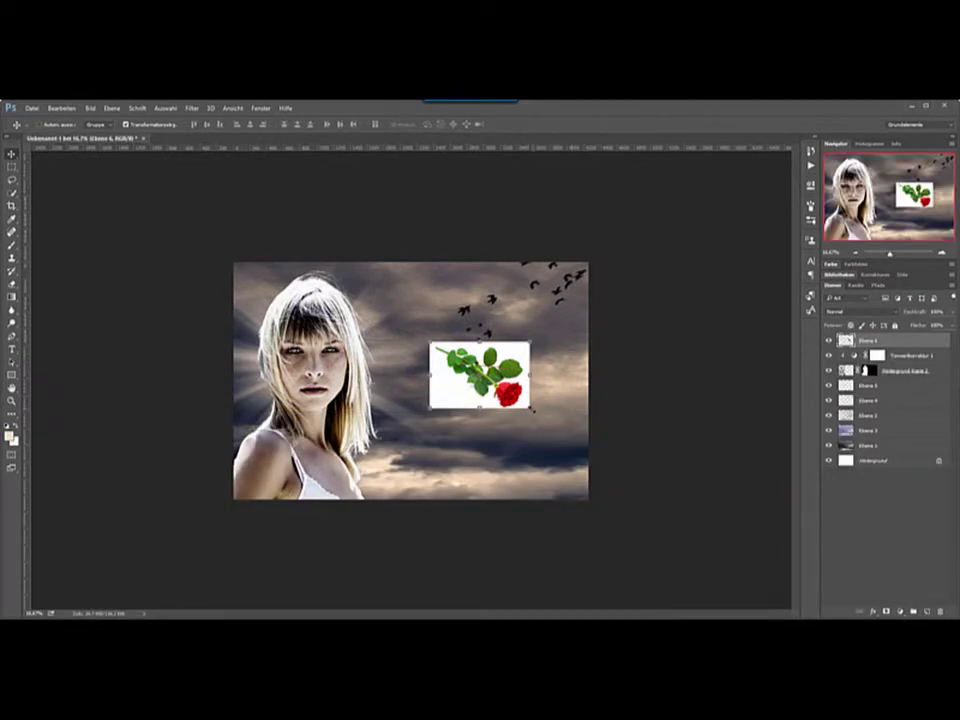
Try squeezing, rotating and stretching the rose layer, cancelling each attempt
drag(530, 408, 457, 447)
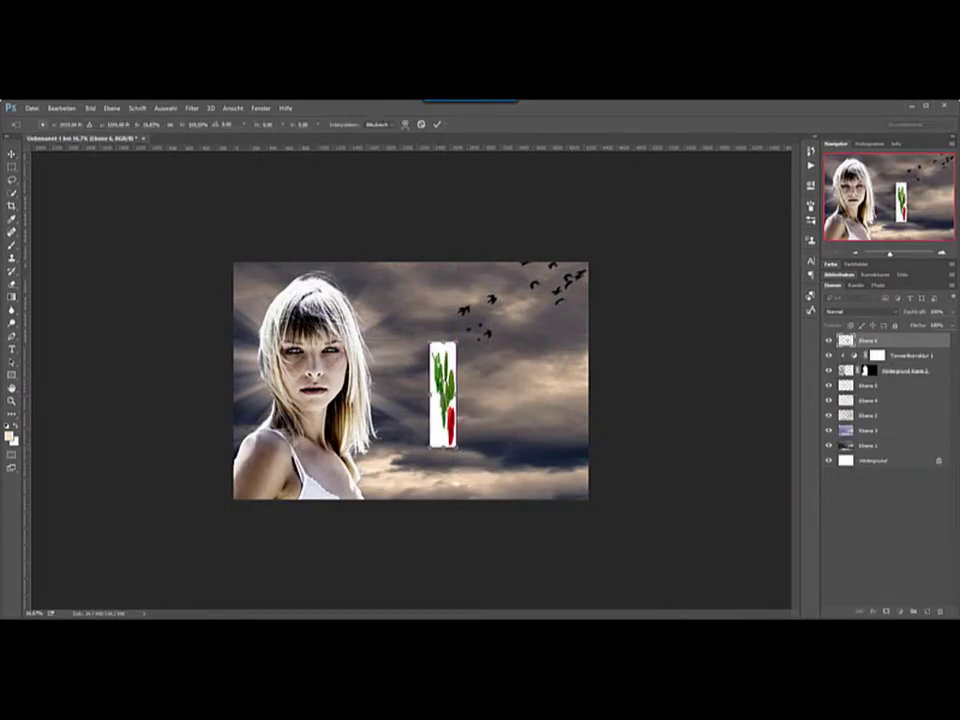
click(421, 124)
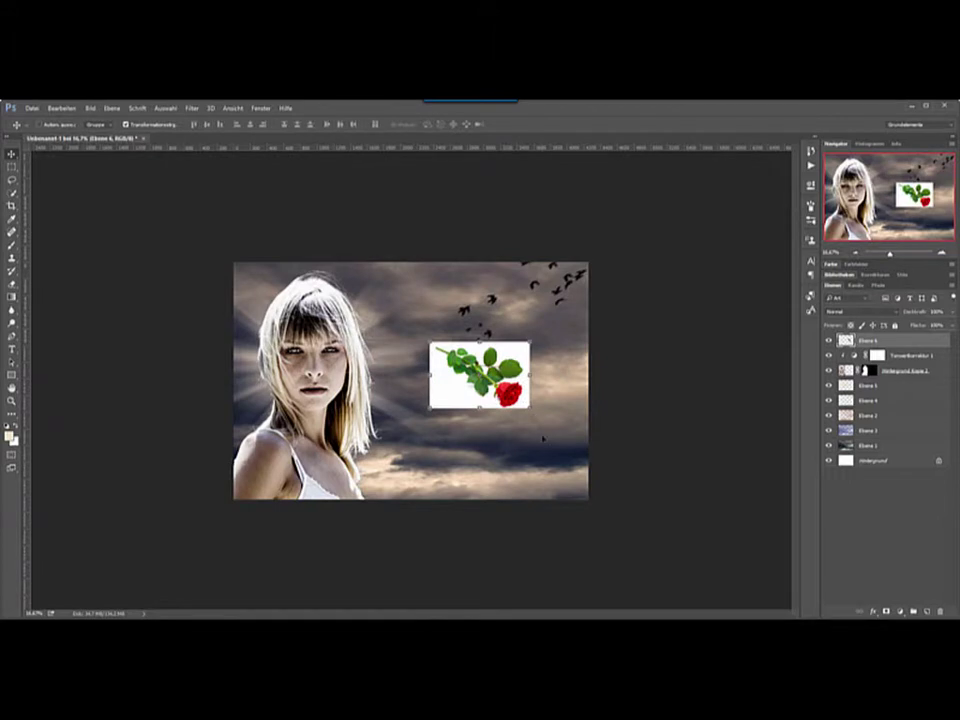
key(ctrl+t)
mouse_move(543, 418)
mouse_down()
mouse_move(363, 371)
mouse_move(380, 342)
mouse_move(350, 285)
mouse_up()
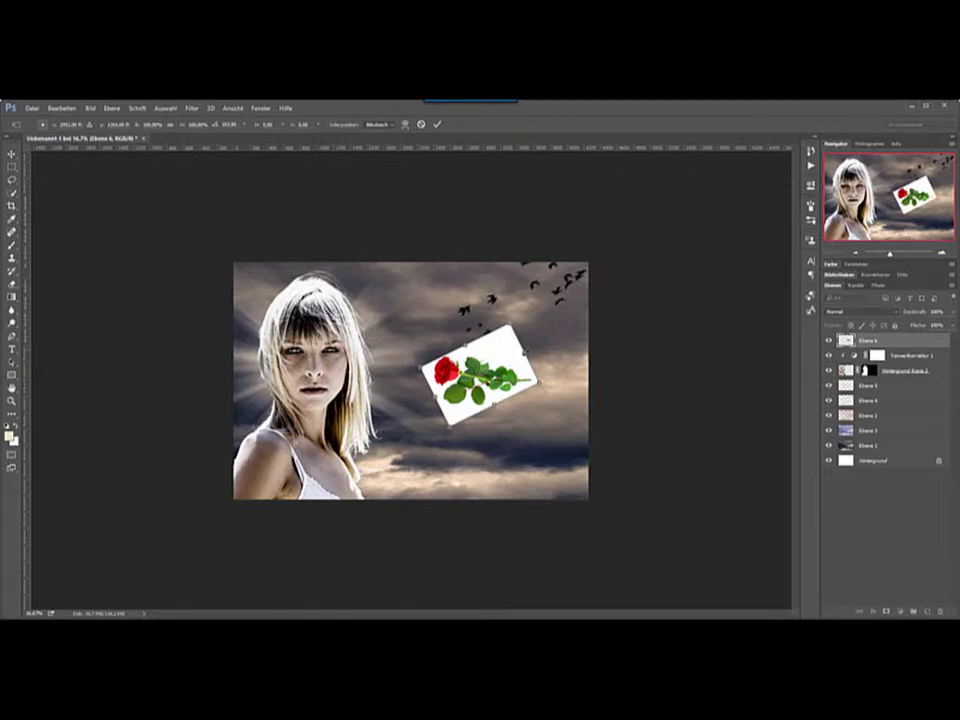
drag(525, 352, 562, 323)
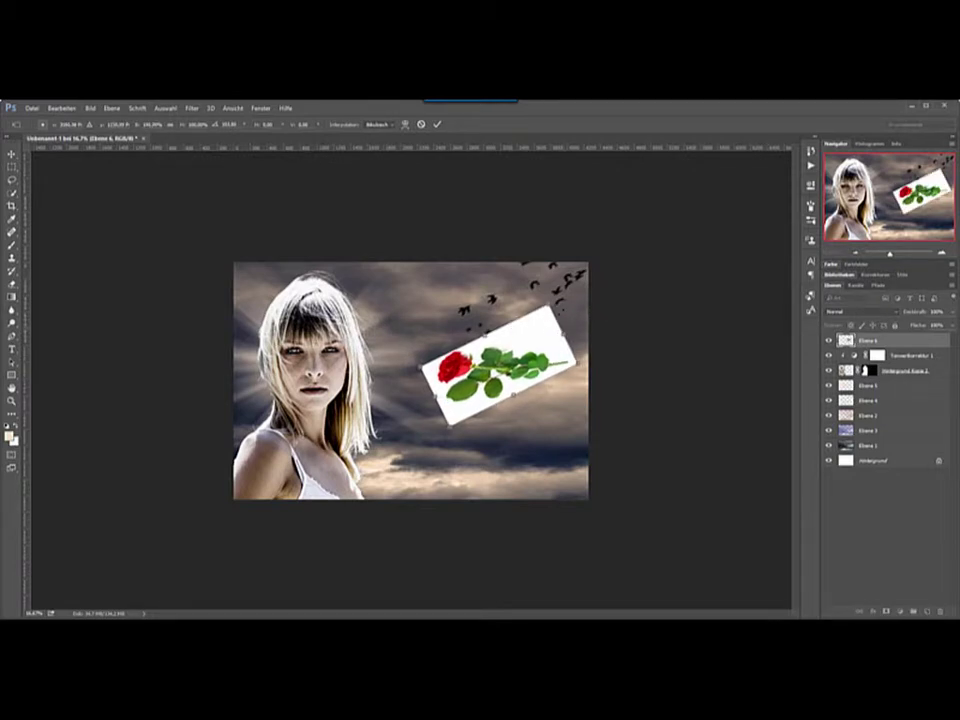
click(421, 124)
Rotate the rose card about 30° counter-clockwise, enlarge it, and commit the transform
key(ctrl+t)
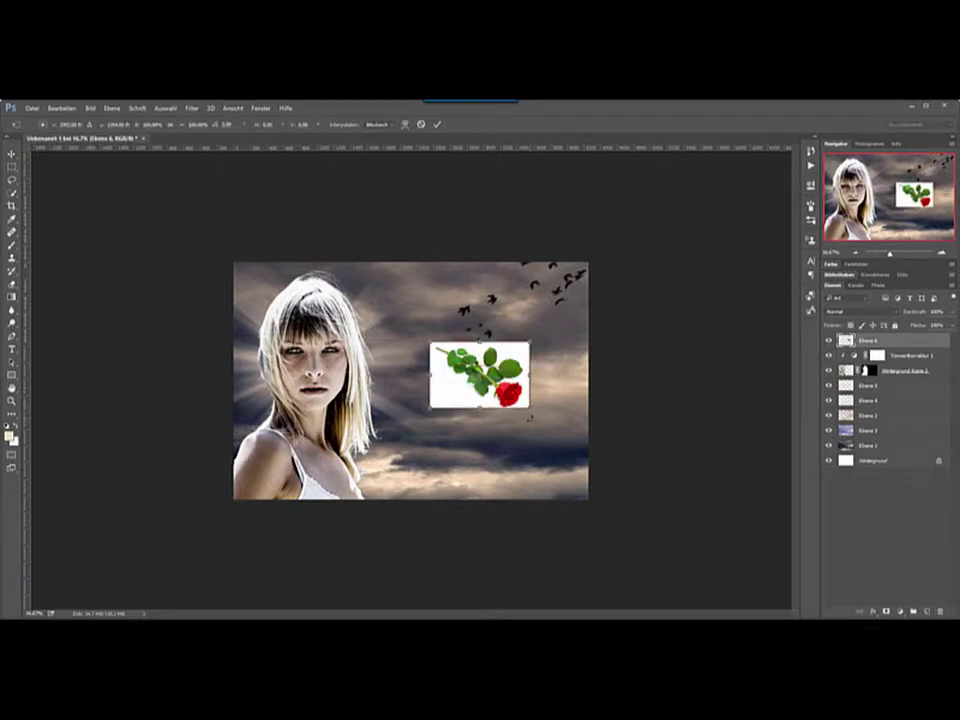
drag(530, 416, 354, 344)
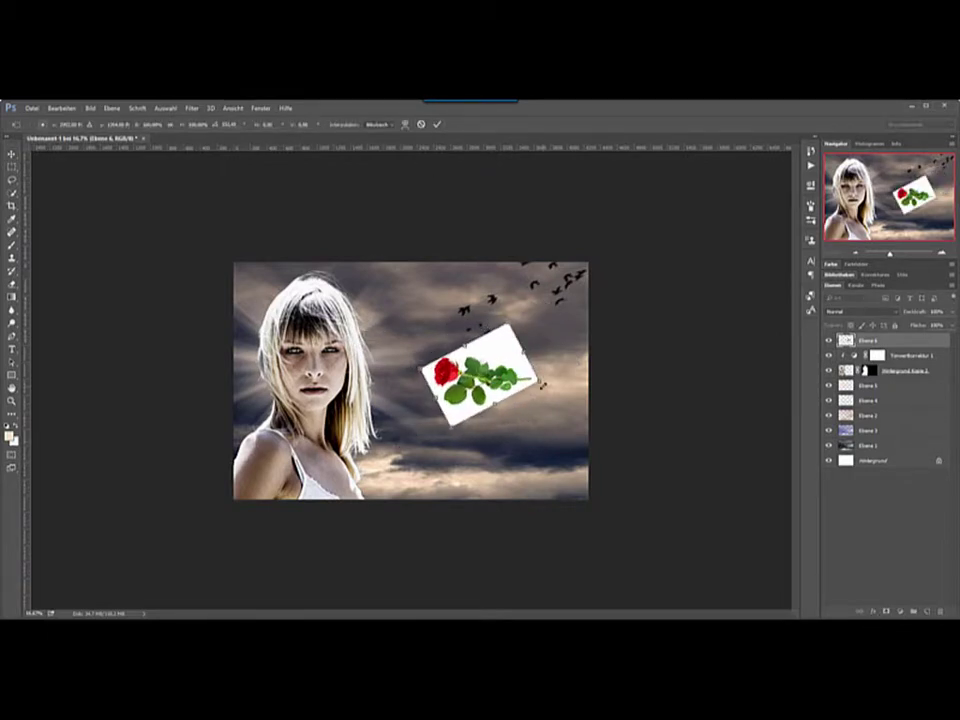
mouse_move(544, 384)
mouse_down()
mouse_move(608, 388)
mouse_move(607, 420)
mouse_up()
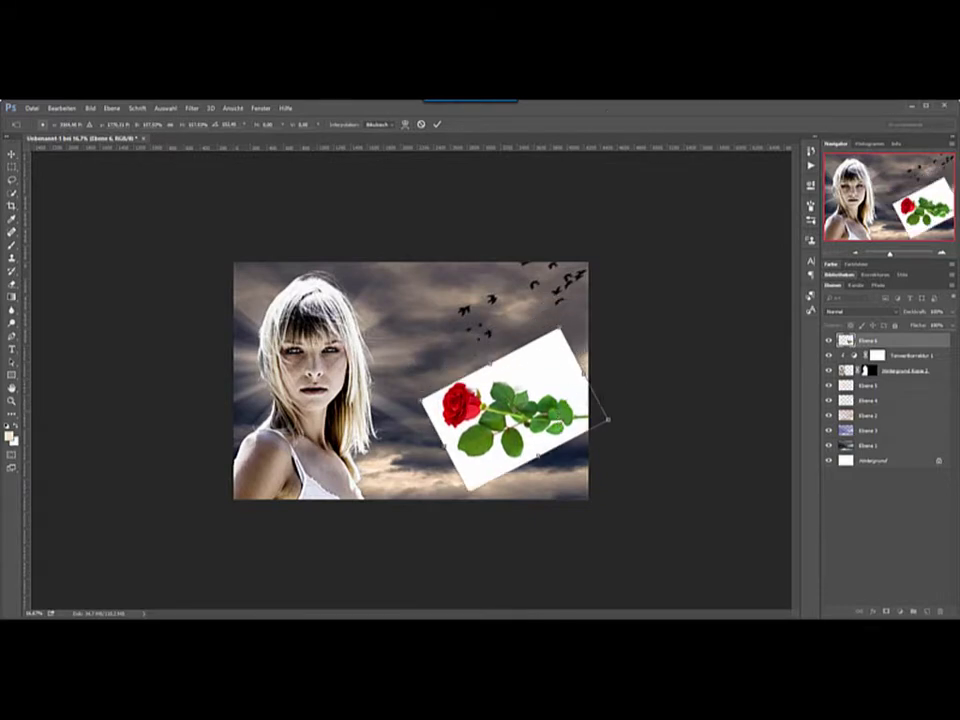
click(438, 124)
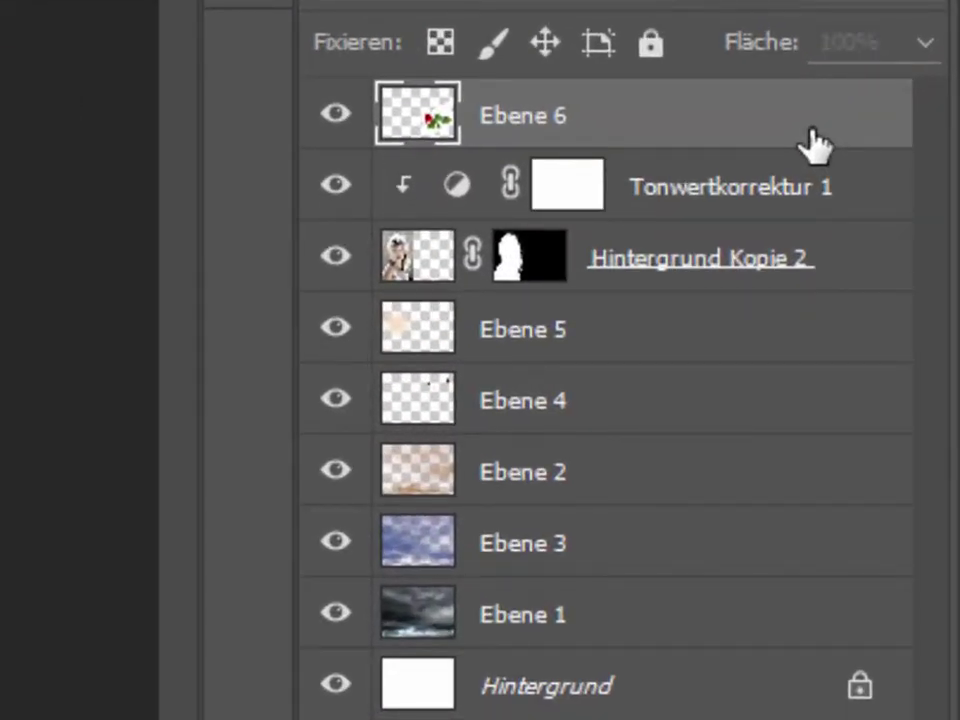
In the rose layer's Blend If, split the This Layer white slider to about 198/200
double_click(615, 110)
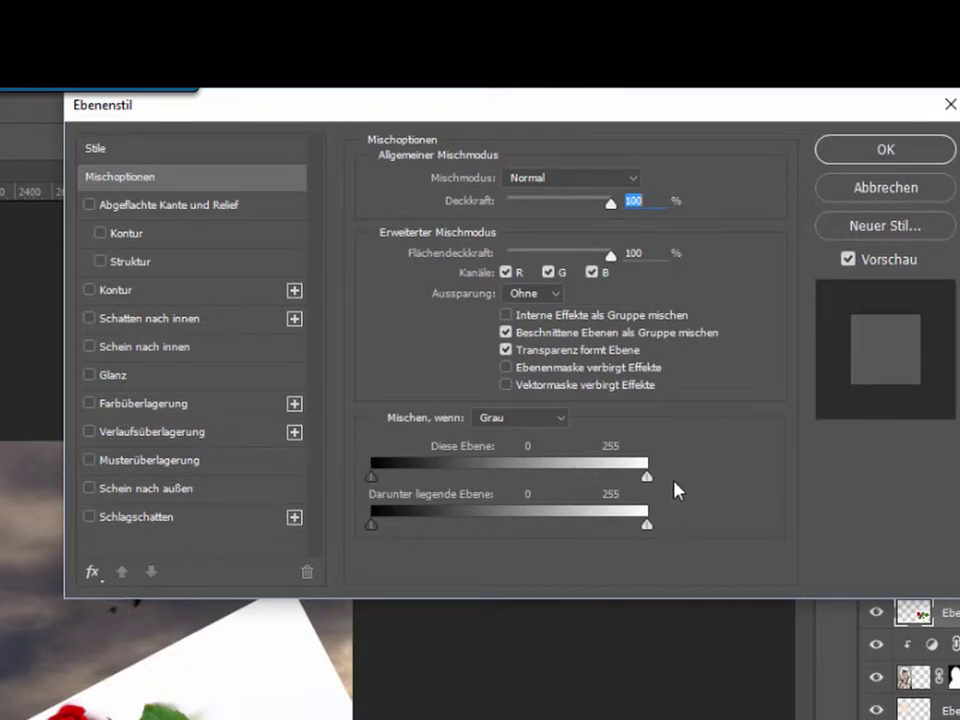
drag(647, 476, 635, 476)
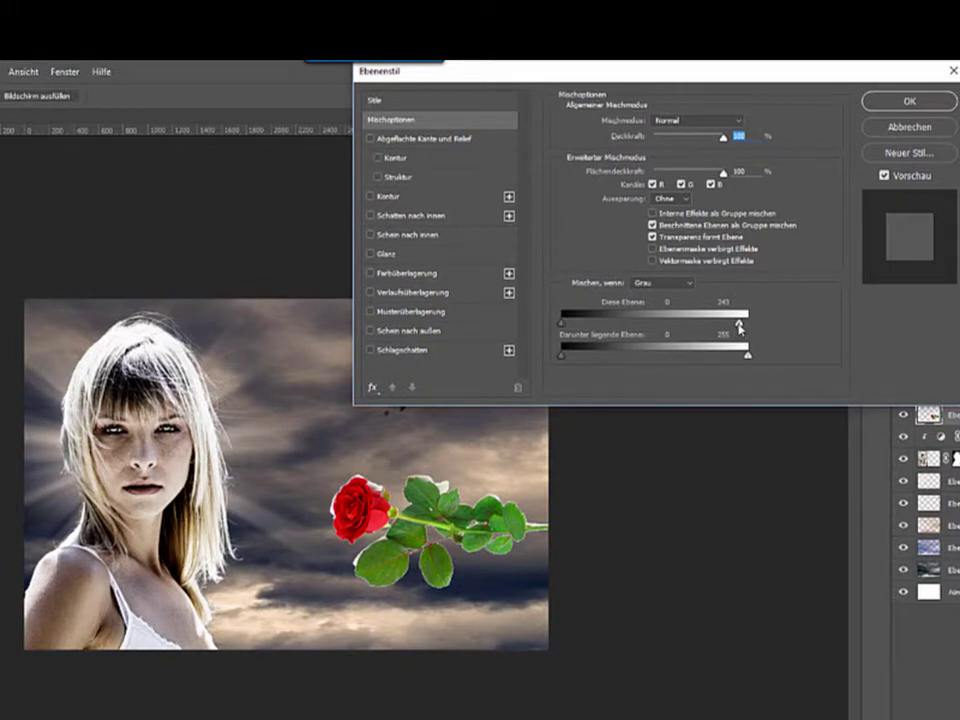
drag(740, 324, 669, 331)
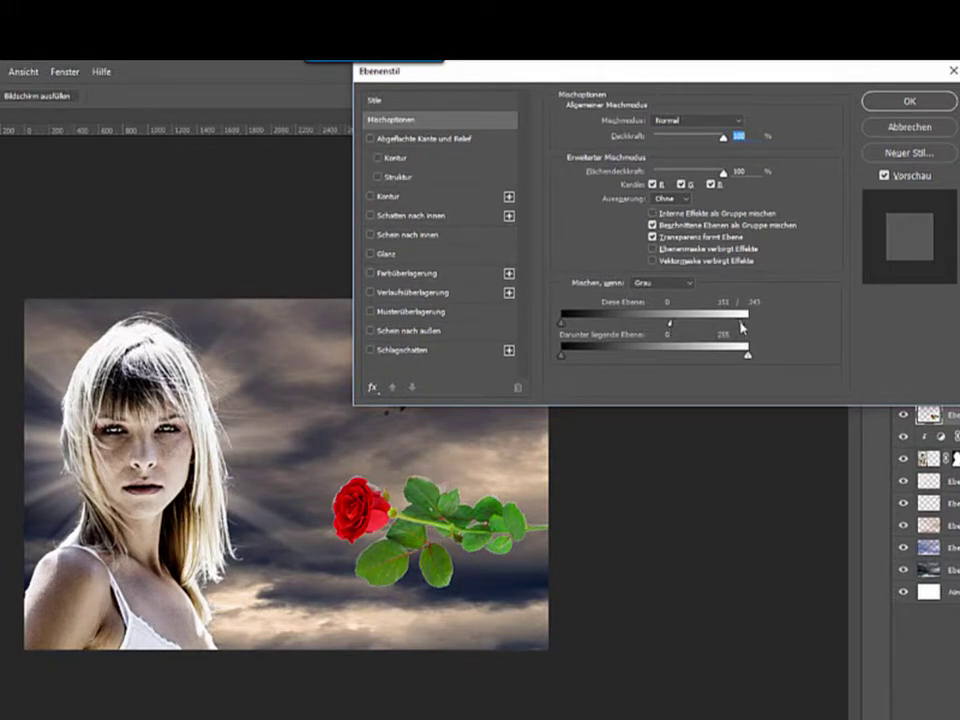
drag(741, 326, 634, 325)
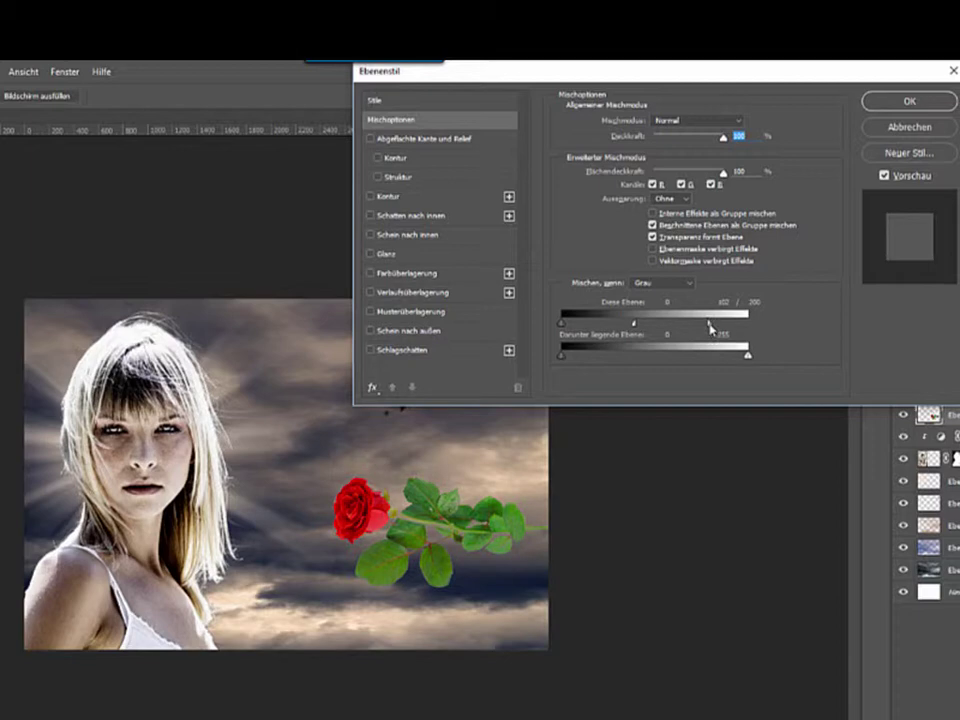
drag(711, 327, 698, 326)
click(905, 101)
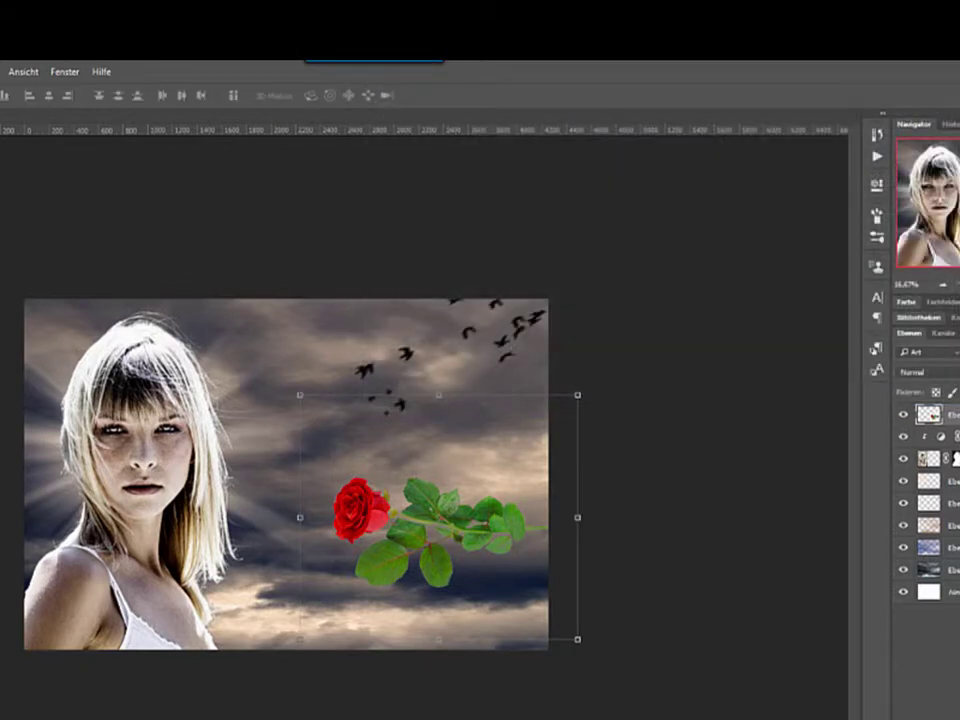
Fit the image in the window and keep the rose layer at the top of the stack
key(ctrl+0)
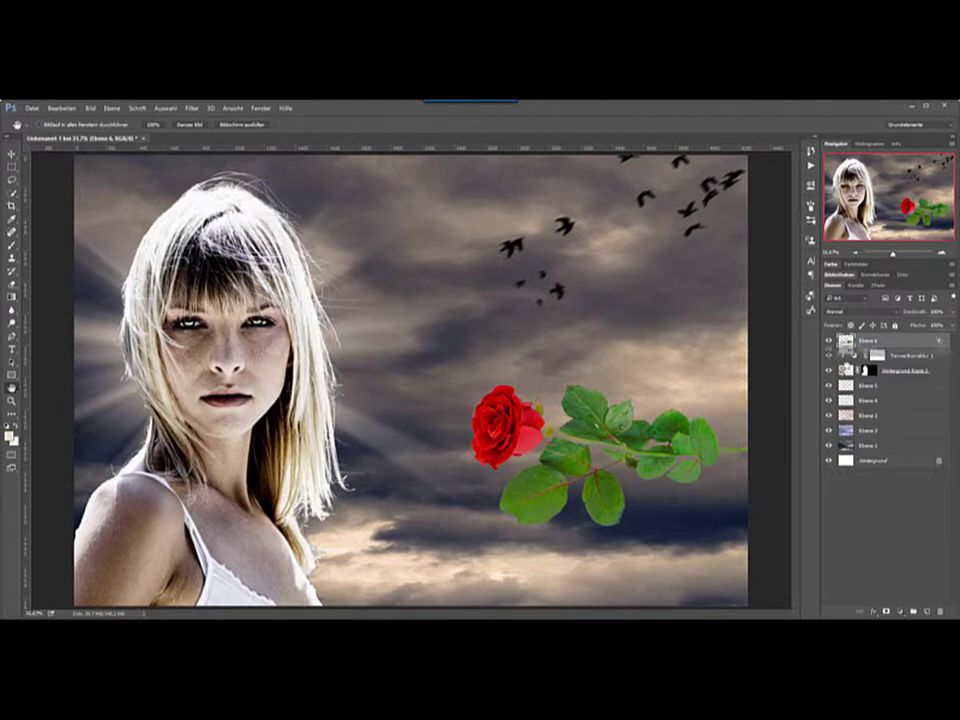
drag(866, 340, 858, 432)
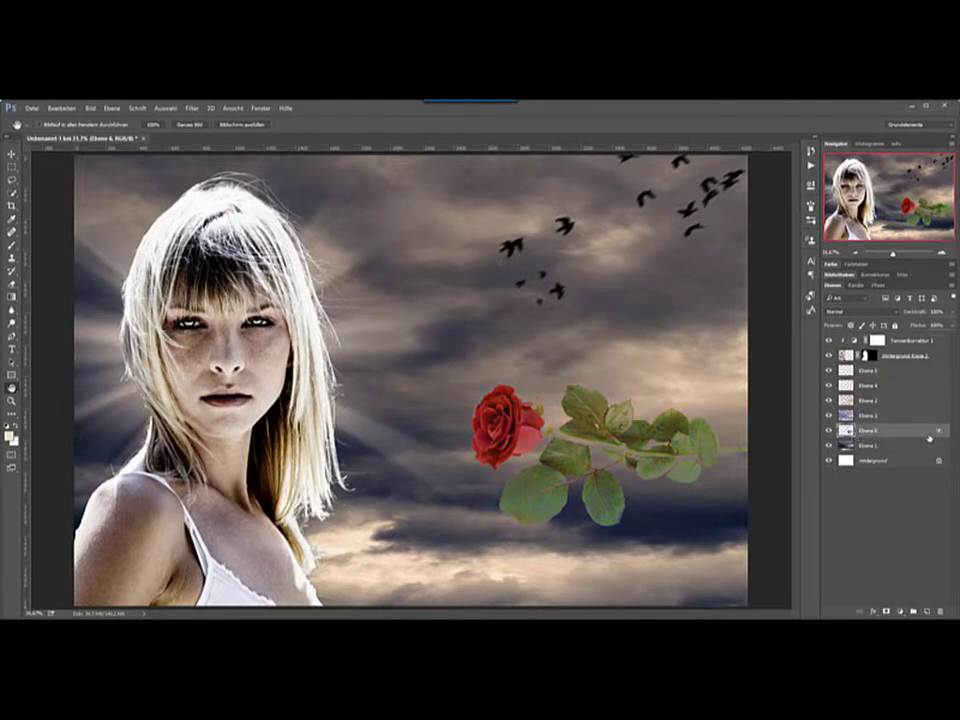
mouse_move(850, 340)
mouse_down()
mouse_move(842, 330)
mouse_move(848, 340)
mouse_up()
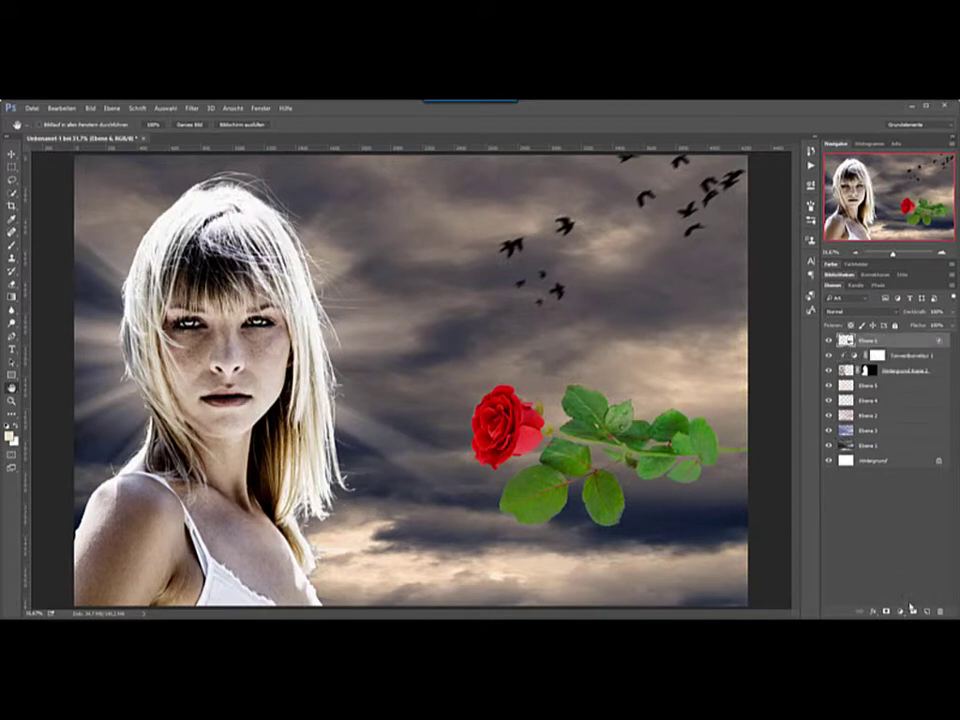
Add a Levels adjustment clipped to the rose and lower its midtones to about 0,75
click(906, 612)
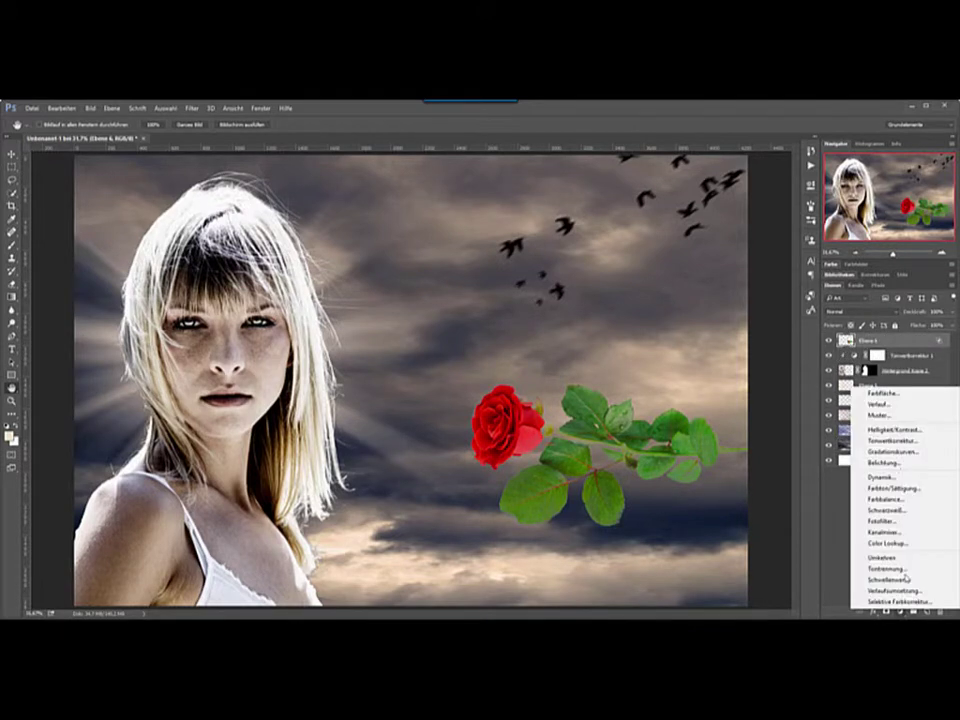
click(897, 440)
click(897, 440)
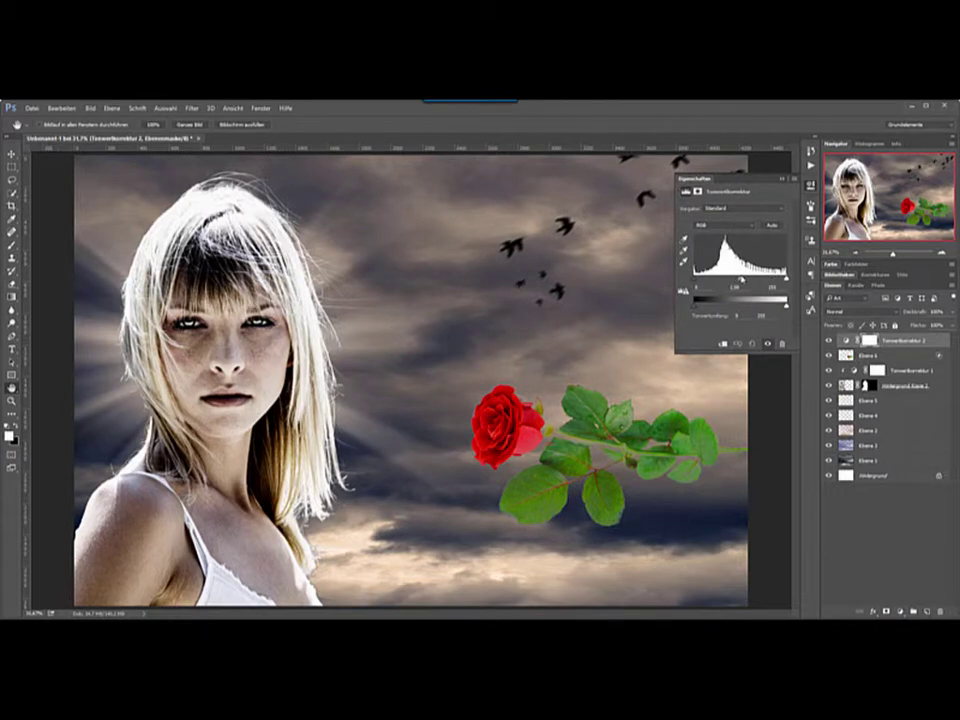
drag(740, 281, 744, 282)
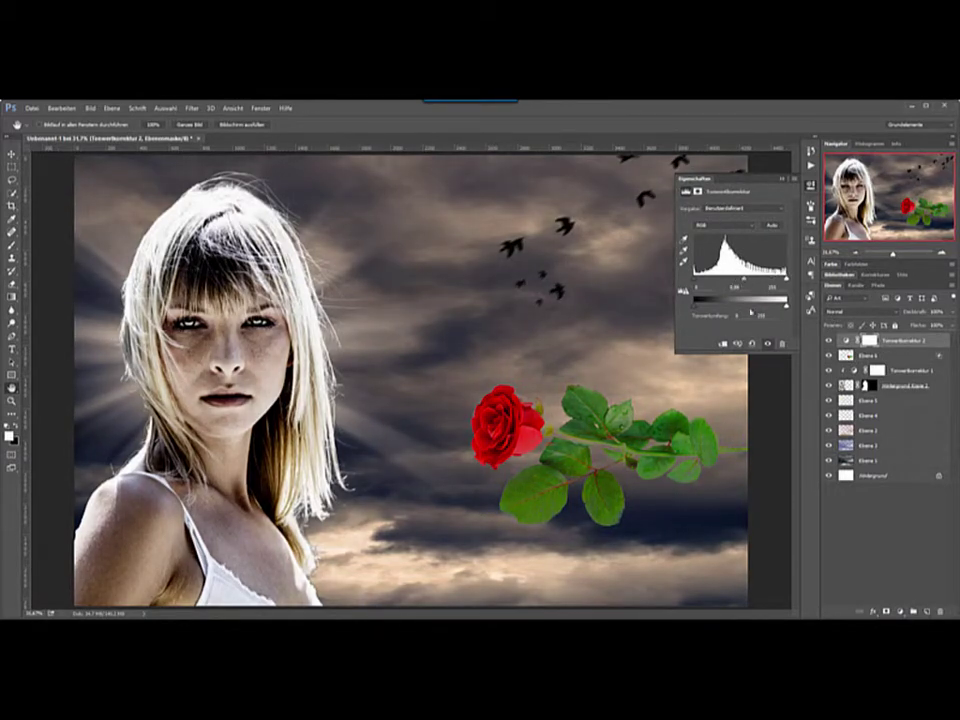
click(724, 348)
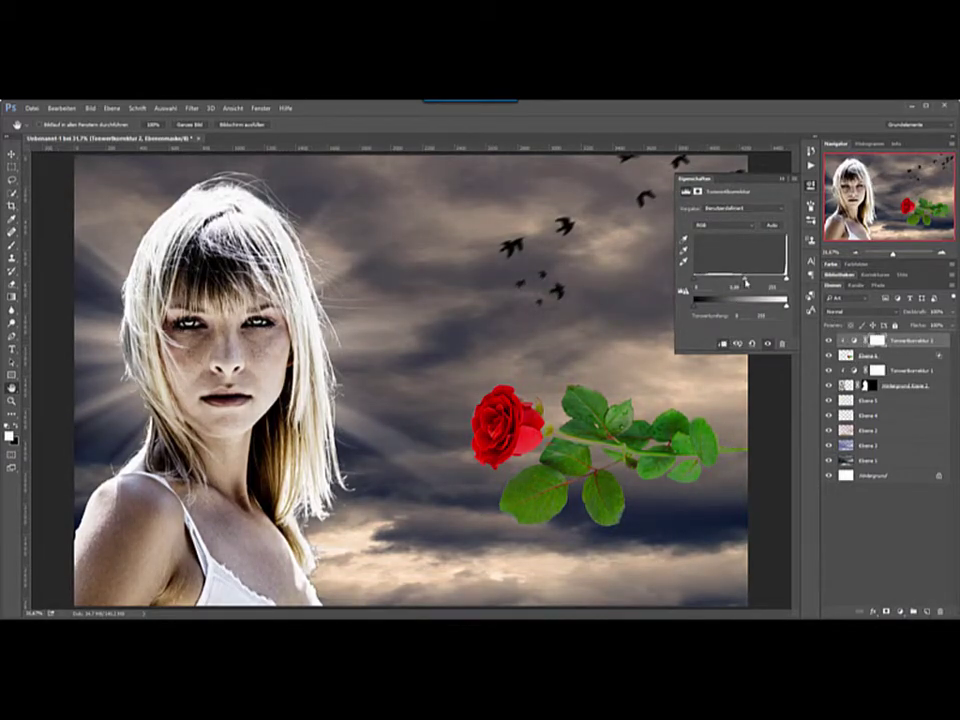
drag(748, 282, 751, 283)
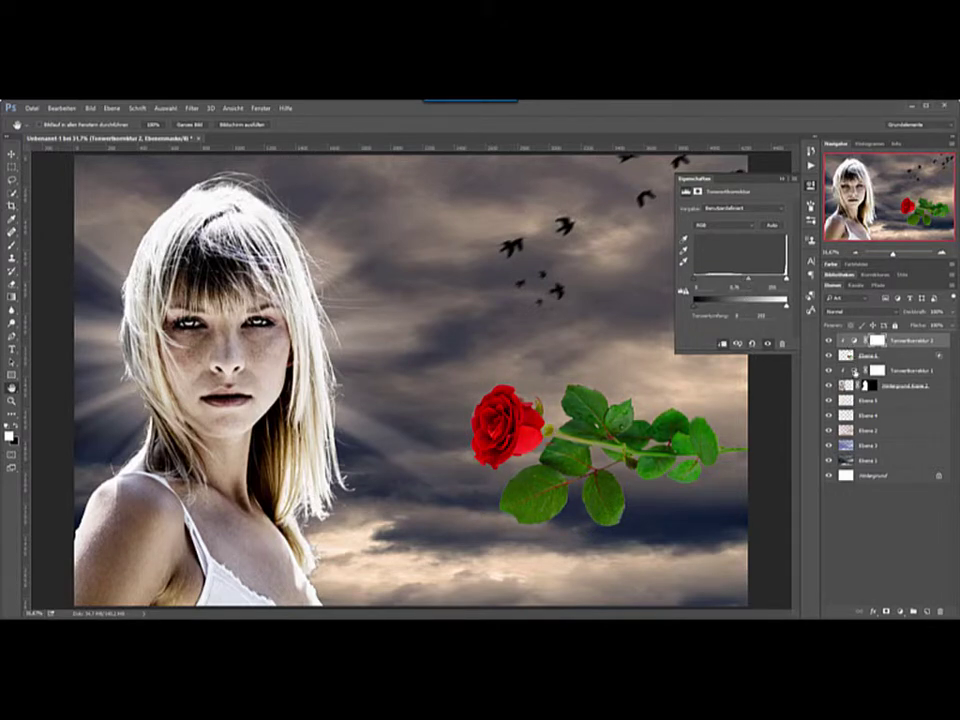
click(905, 613)
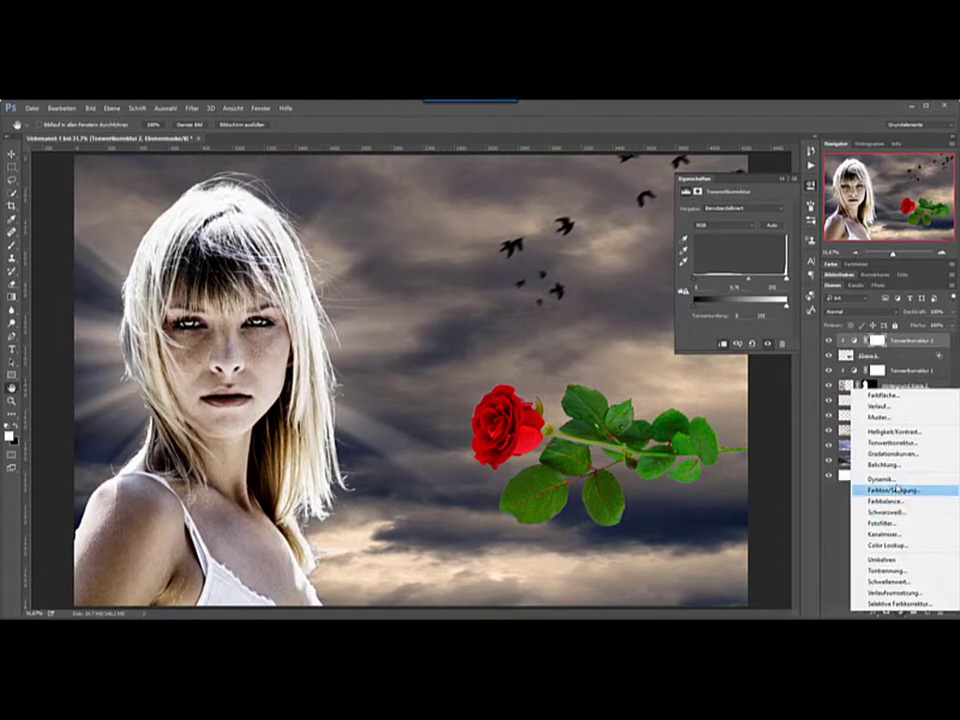
Add a clipped Hue/Saturation layer on the rose, colorized at Hue 24 and Saturation 13
click(888, 371)
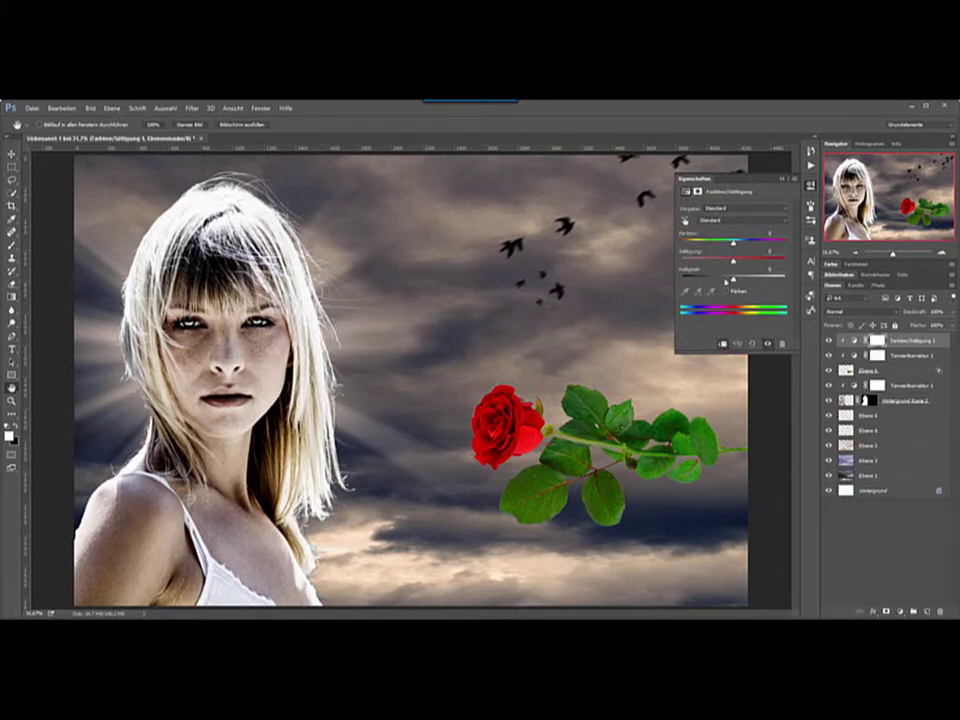
drag(733, 262, 720, 268)
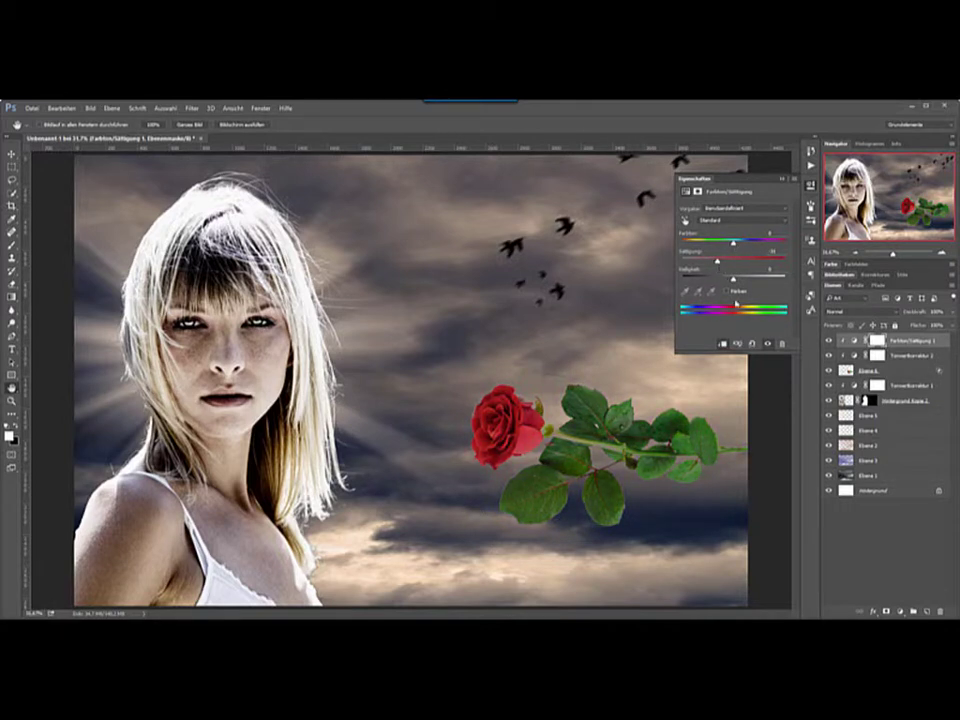
click(727, 292)
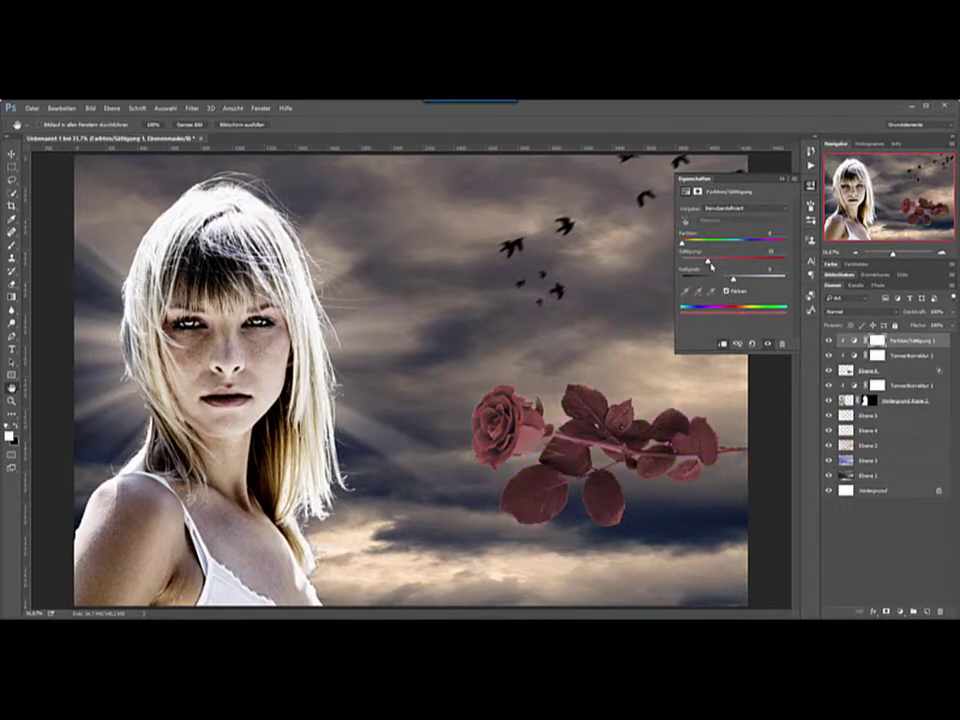
drag(709, 263, 697, 264)
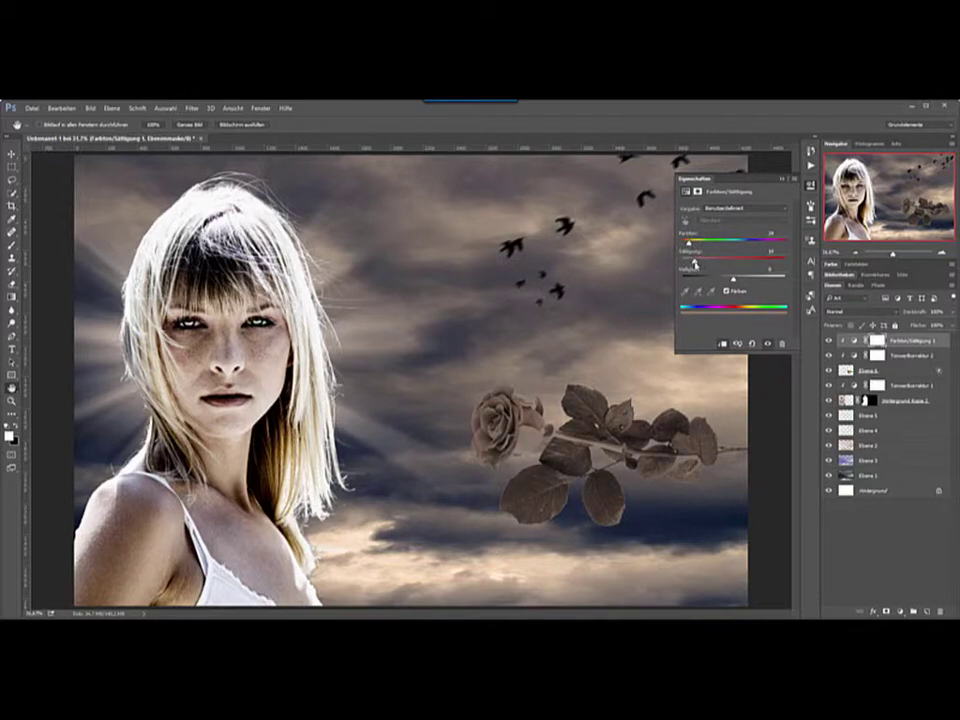
drag(693, 261, 694, 261)
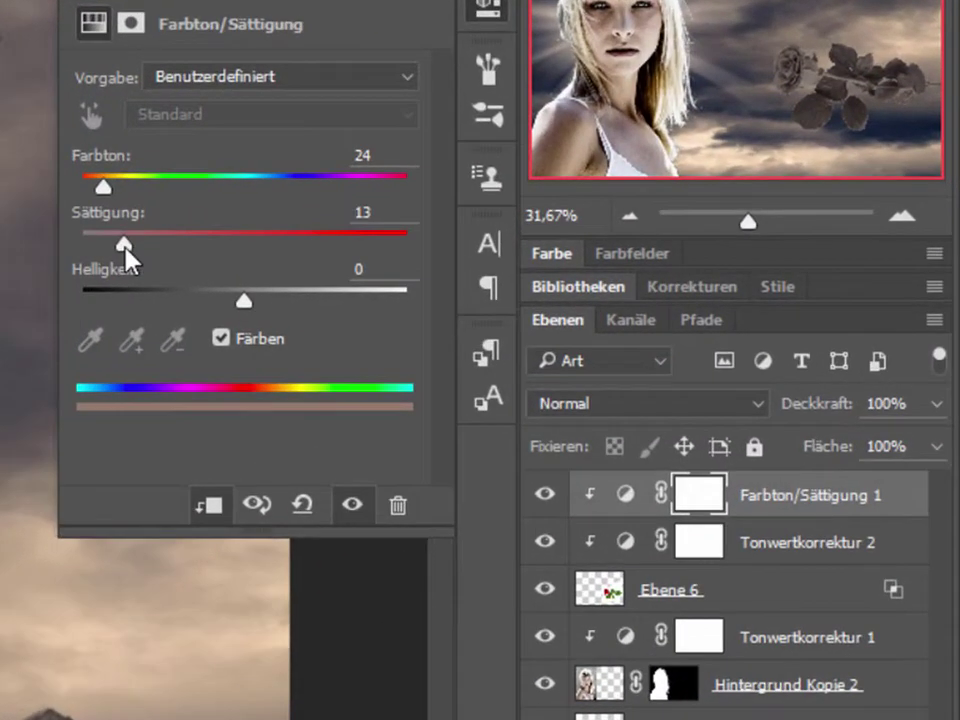
click(703, 497)
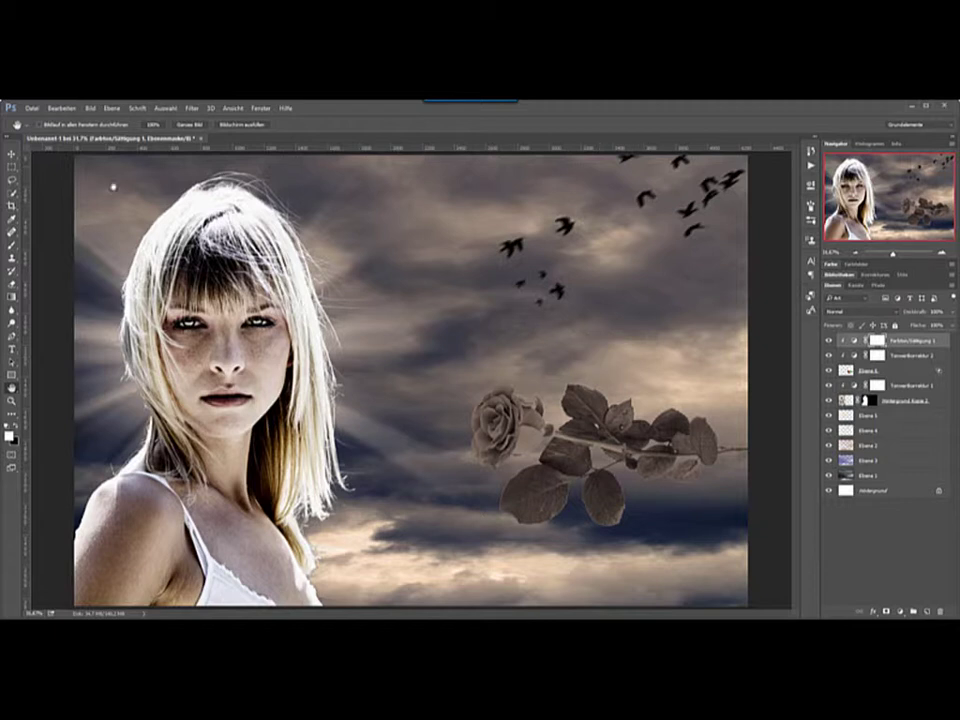
Switch to a smaller brush and paint the adjustment mask to reveal red on part of the bud
key(b)
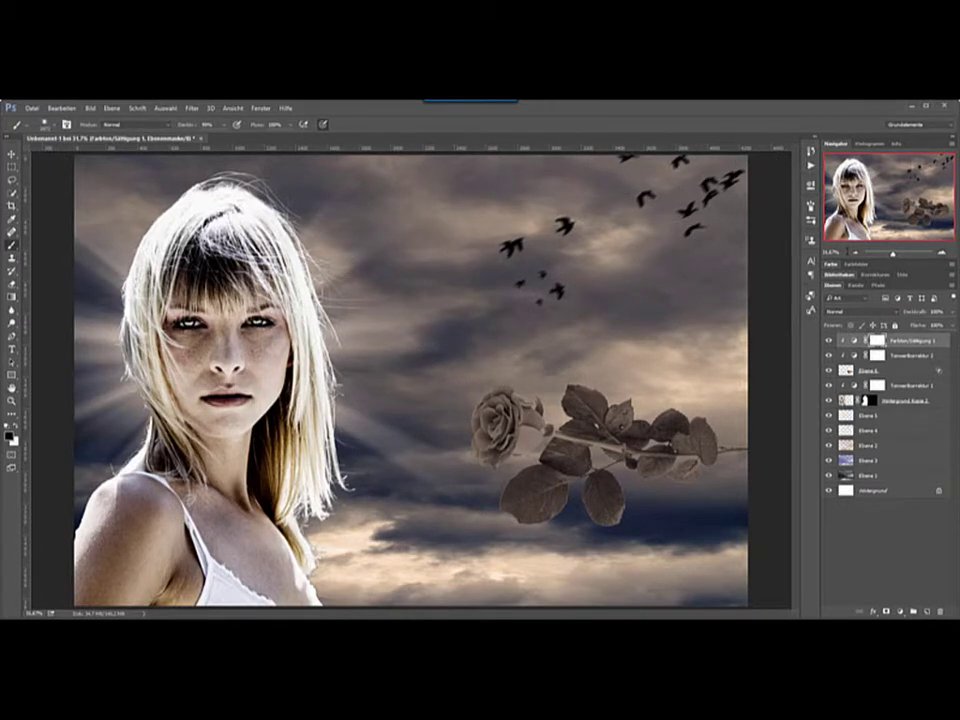
key(ctrl+plus)
key(ctrl+plus)
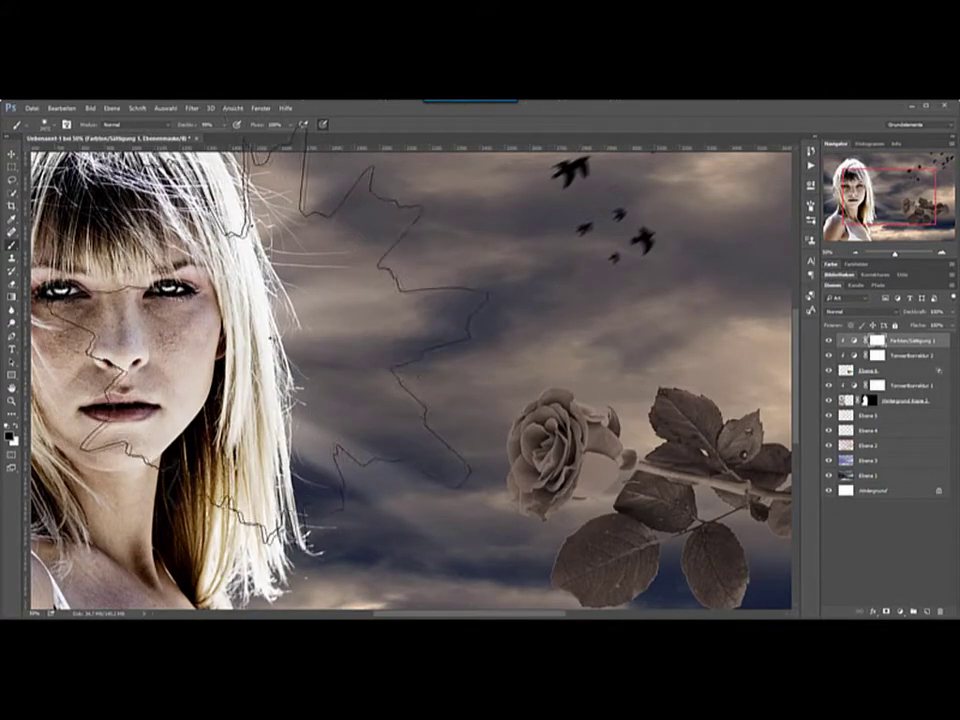
right_click(256, 230)
right_click(306, 343)
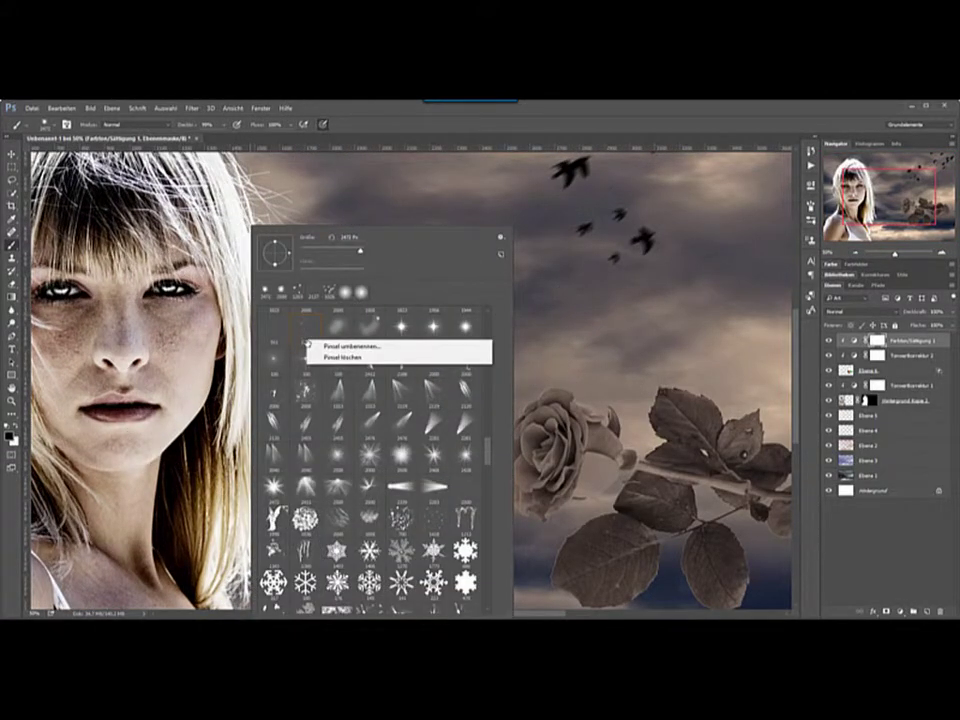
click(341, 357)
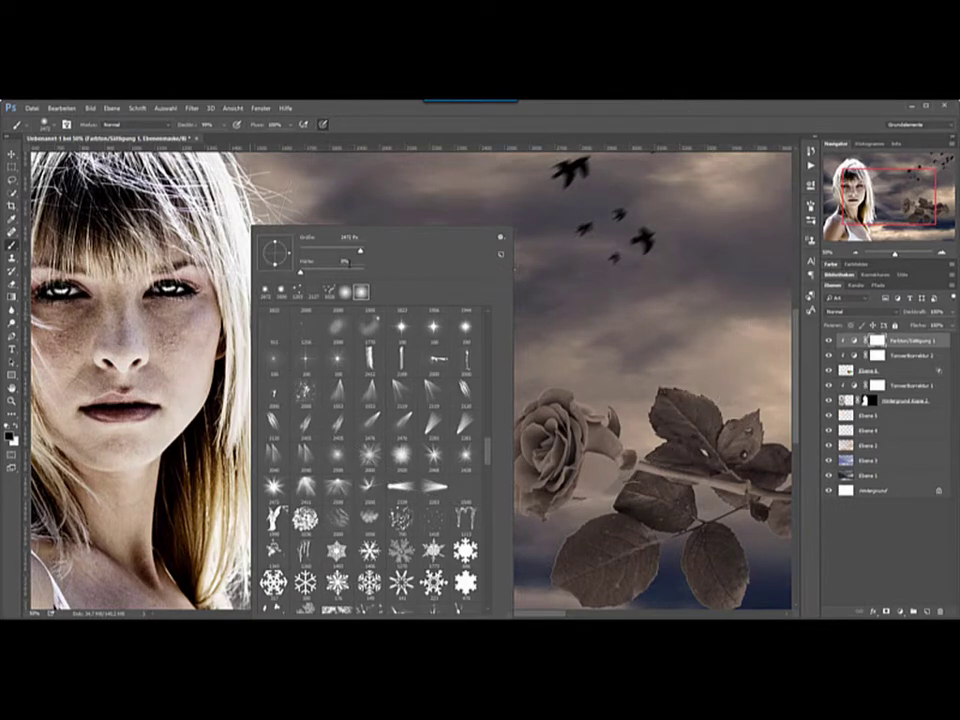
drag(360, 250, 328, 250)
key(Return)
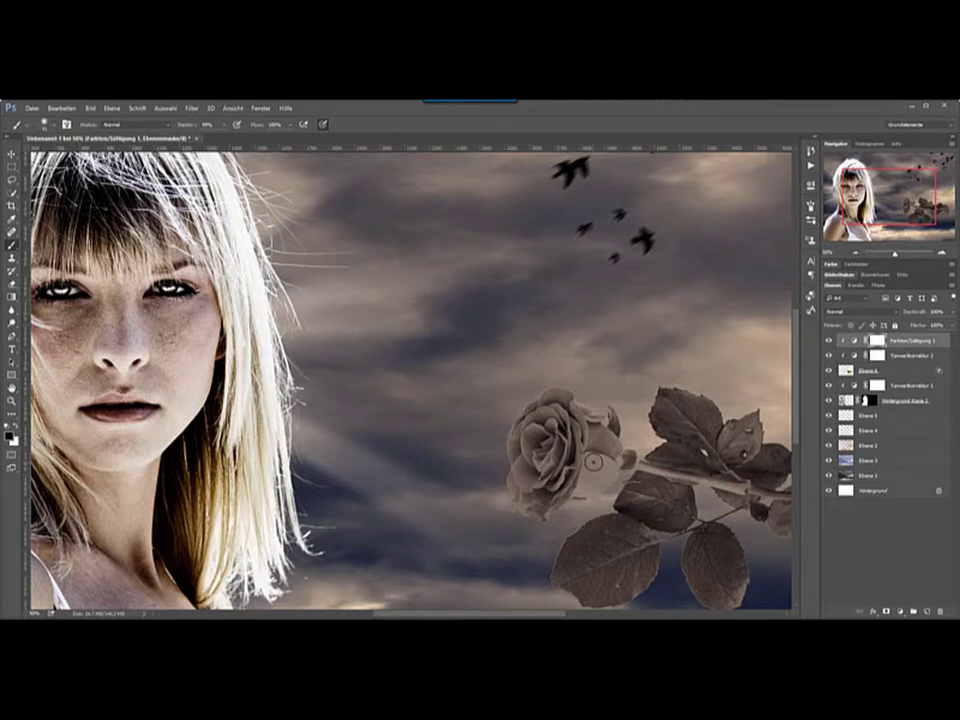
mouse_move(592, 467)
mouse_down()
mouse_move(626, 458)
mouse_move(592, 428)
mouse_up()
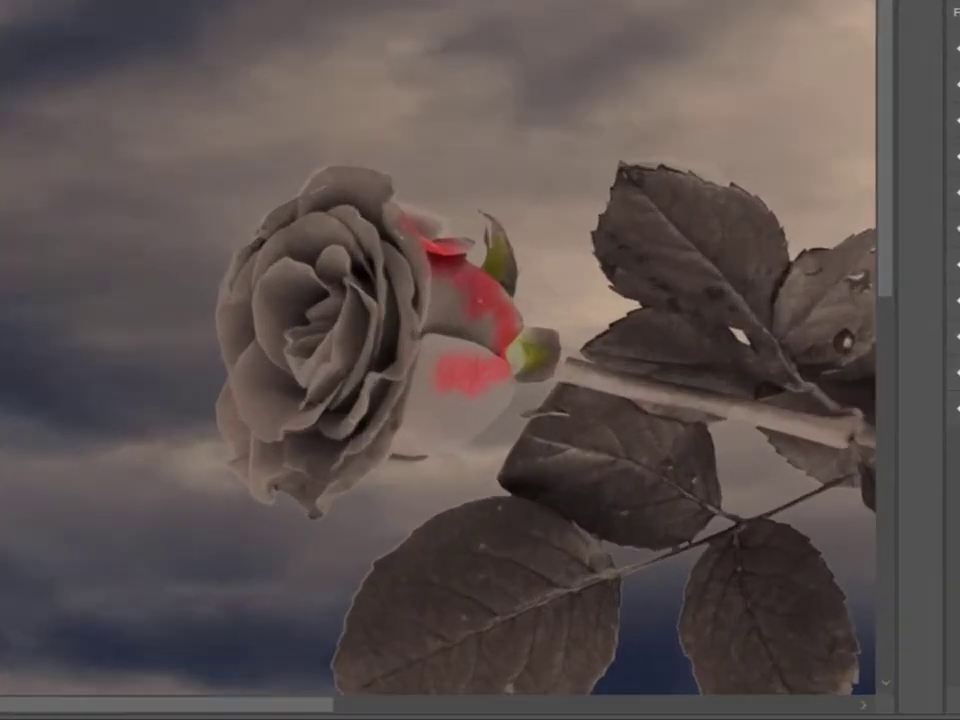
Zoom in and paint the mask over the lower bud and lower-left petal edge to reveal red
scroll(520, 328, up, 3)
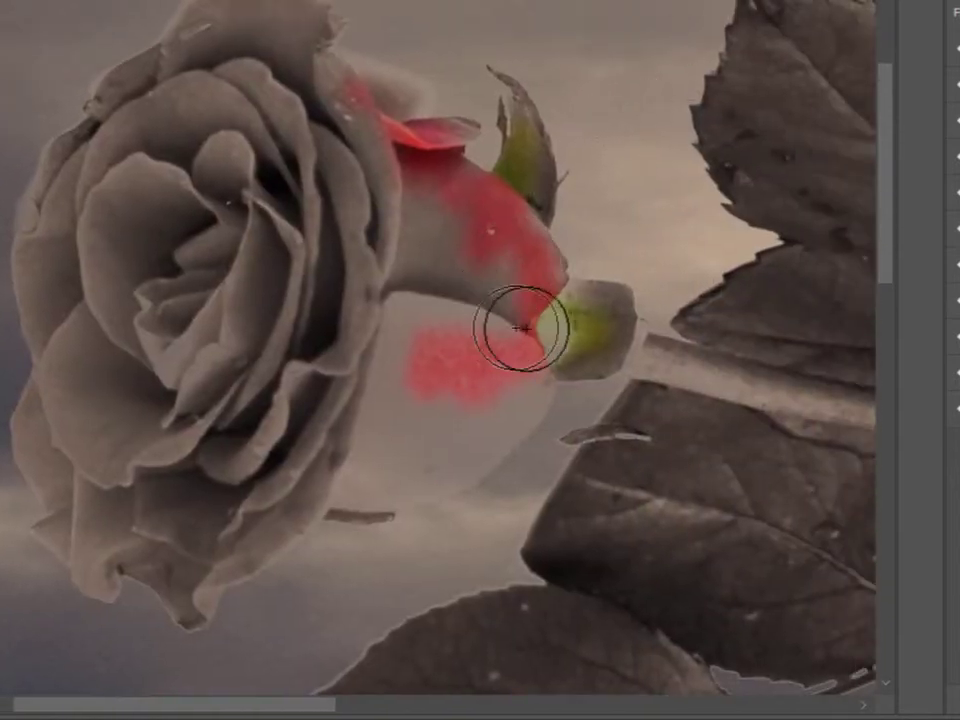
mouse_move(520, 328)
mouse_down()
mouse_move(513, 411)
mouse_move(424, 471)
mouse_move(366, 480)
mouse_move(367, 457)
mouse_move(454, 396)
mouse_move(504, 343)
mouse_move(476, 321)
mouse_move(422, 325)
mouse_move(377, 369)
mouse_move(377, 407)
mouse_move(326, 454)
mouse_move(328, 476)
mouse_move(214, 568)
mouse_up()
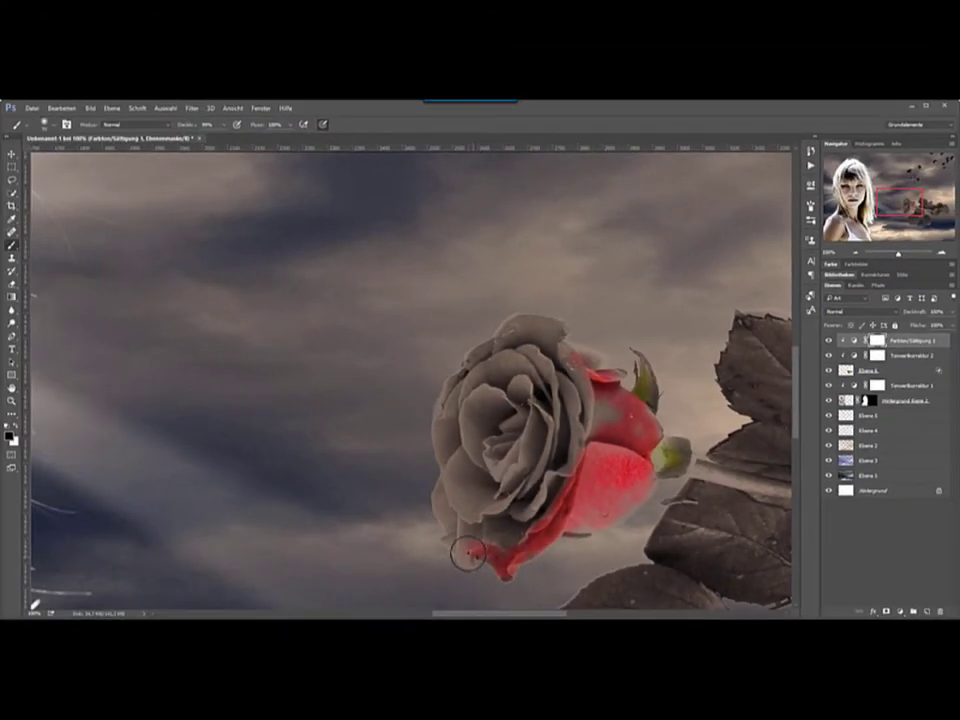
mouse_move(467, 553)
mouse_down()
mouse_move(444, 536)
mouse_move(455, 517)
mouse_move(442, 485)
mouse_move(435, 506)
mouse_move(455, 548)
mouse_up()
mouse_move(514, 553)
mouse_down()
mouse_move(531, 553)
mouse_move(510, 561)
mouse_move(506, 575)
mouse_move(474, 550)
mouse_up()
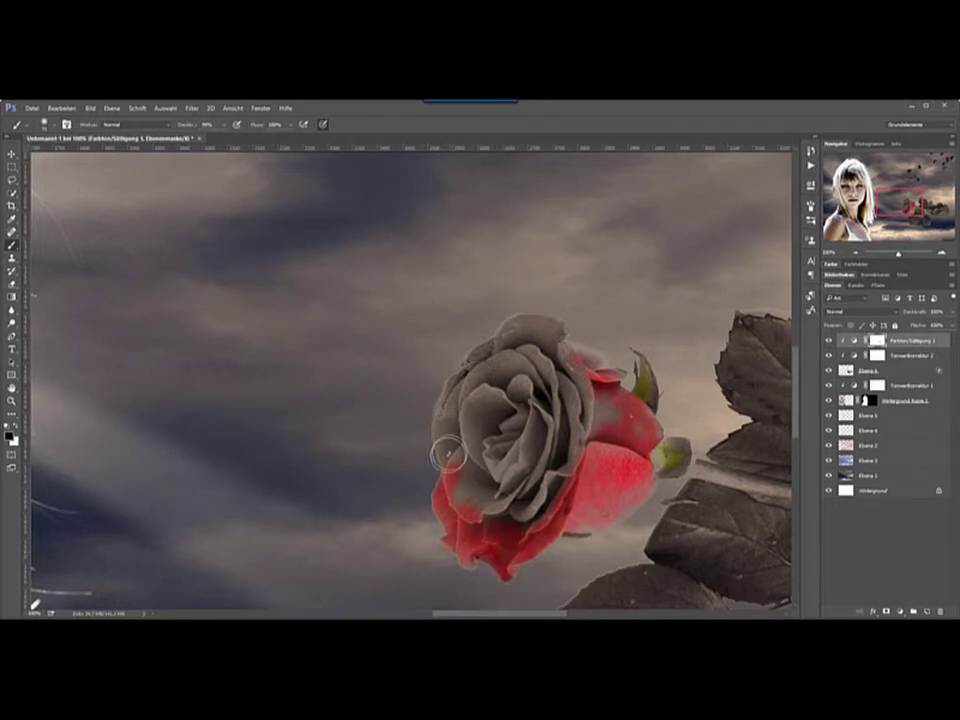
Paint the mask over the left edge, central, upper-left and right-hand petals so the whole bloom turns red
mouse_move(440, 441)
mouse_down()
mouse_move(441, 396)
mouse_move(439, 407)
mouse_move(458, 382)
mouse_move(476, 381)
mouse_move(480, 347)
mouse_move(542, 321)
mouse_move(561, 328)
mouse_move(553, 340)
mouse_move(567, 372)
mouse_move(617, 386)
mouse_move(621, 422)
mouse_move(642, 430)
mouse_up()
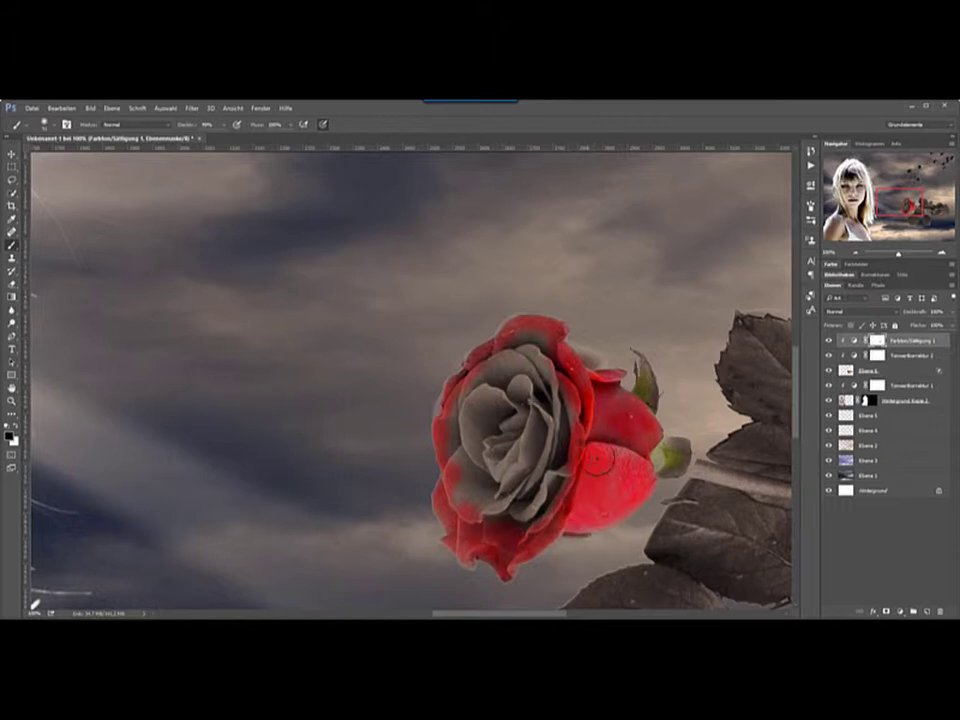
mouse_move(558, 505)
mouse_down()
mouse_move(541, 358)
mouse_move(461, 413)
mouse_up()
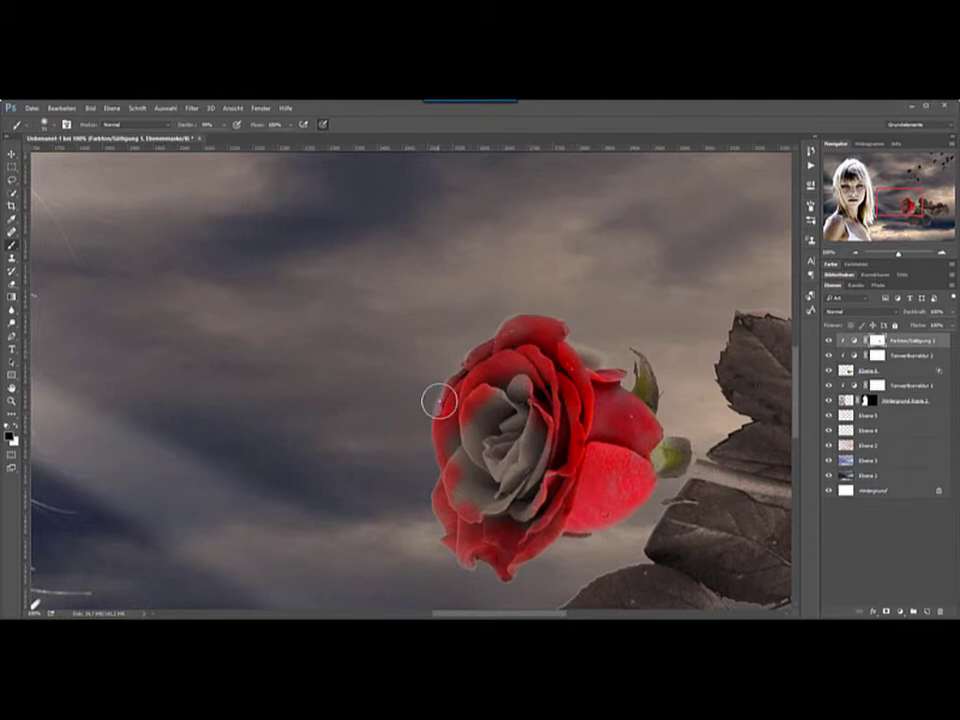
mouse_move(436, 414)
mouse_down()
mouse_move(481, 373)
mouse_move(454, 480)
mouse_move(436, 504)
mouse_move(465, 564)
mouse_move(562, 420)
mouse_move(499, 508)
mouse_move(514, 440)
mouse_move(495, 425)
mouse_move(459, 424)
mouse_move(531, 392)
mouse_move(553, 360)
mouse_move(567, 370)
mouse_move(574, 489)
mouse_up()
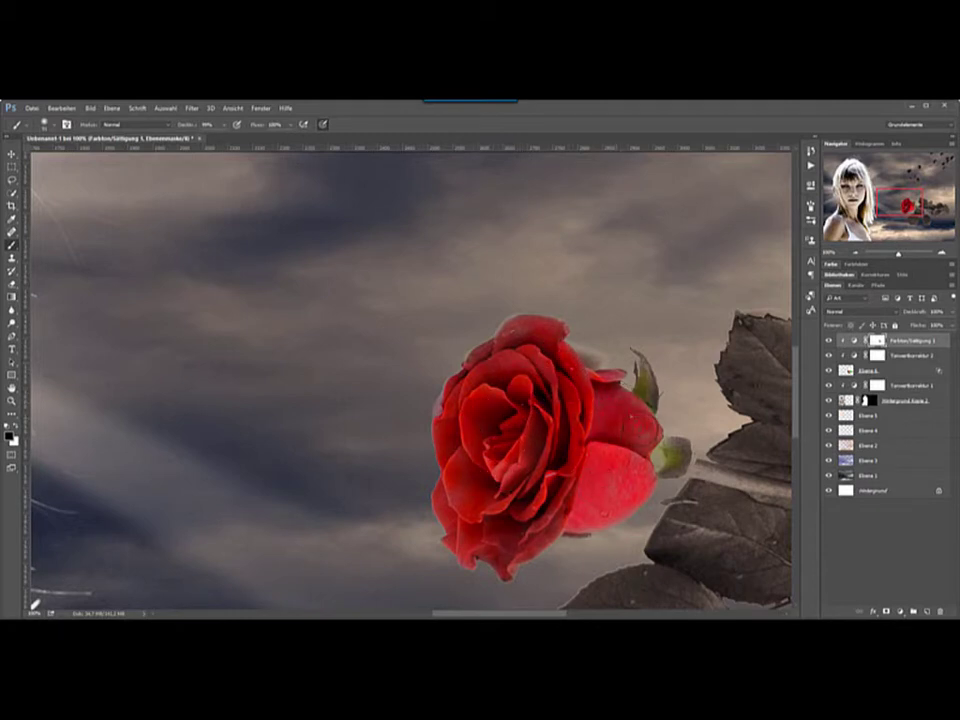
mouse_move(618, 401)
mouse_down()
mouse_move(632, 460)
mouse_move(606, 508)
mouse_move(615, 497)
mouse_move(587, 514)
mouse_move(535, 510)
mouse_up()
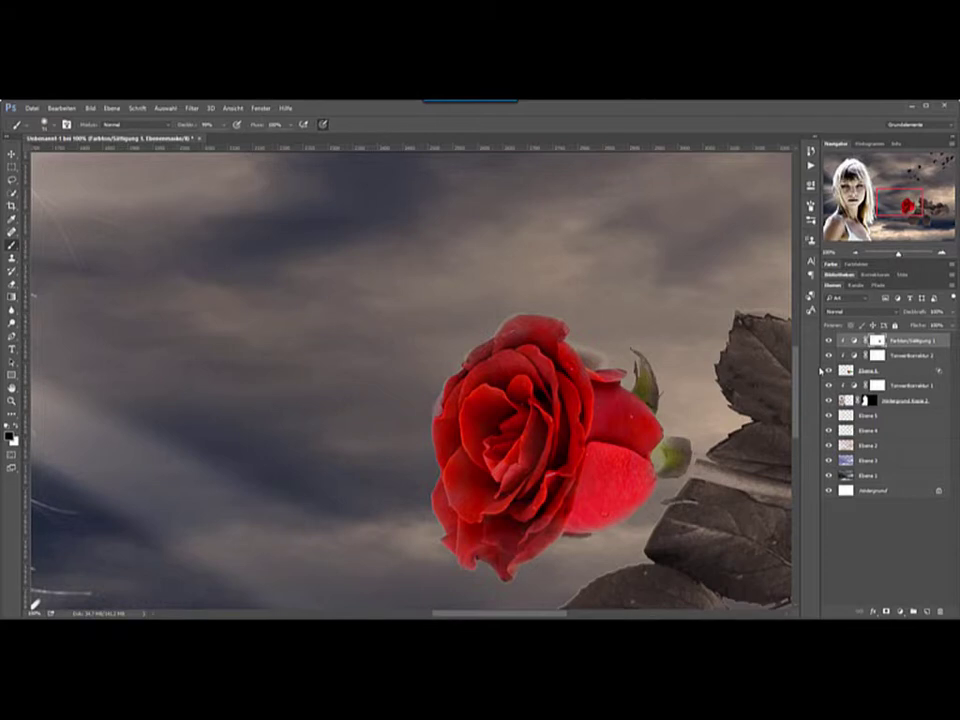
Toggle the Hue/Saturation layer's visibility to compare the rose with and without the sepia tint
click(828, 340)
click(828, 340)
click(828, 340)
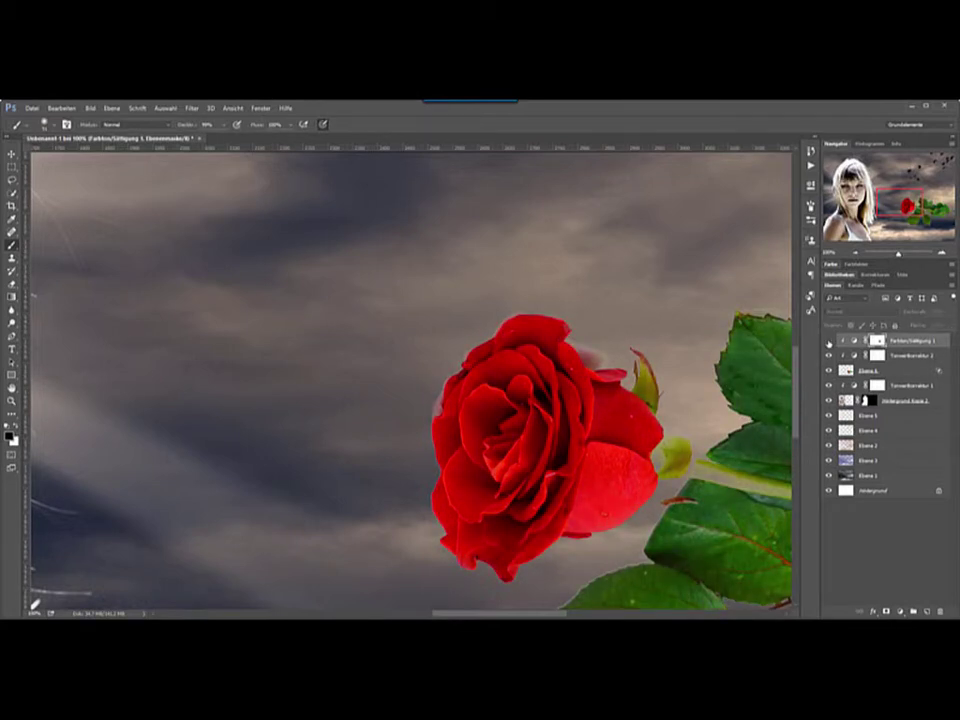
click(828, 340)
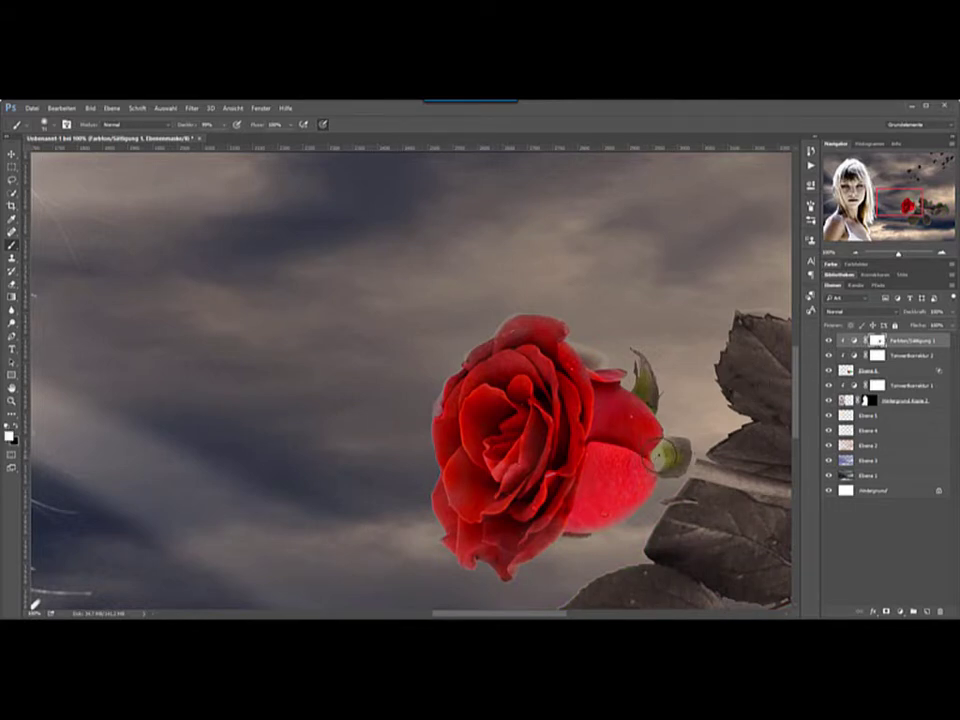
Paint black on the mask to turn the green sepals and small bud tip back to grey
key(x)
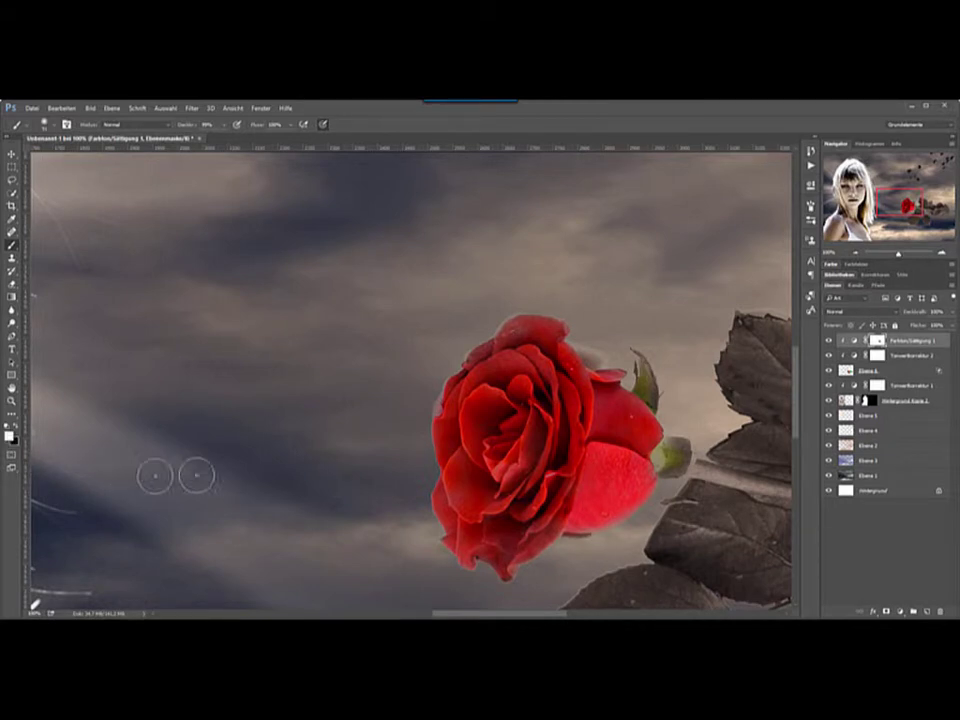
drag(645, 377, 644, 398)
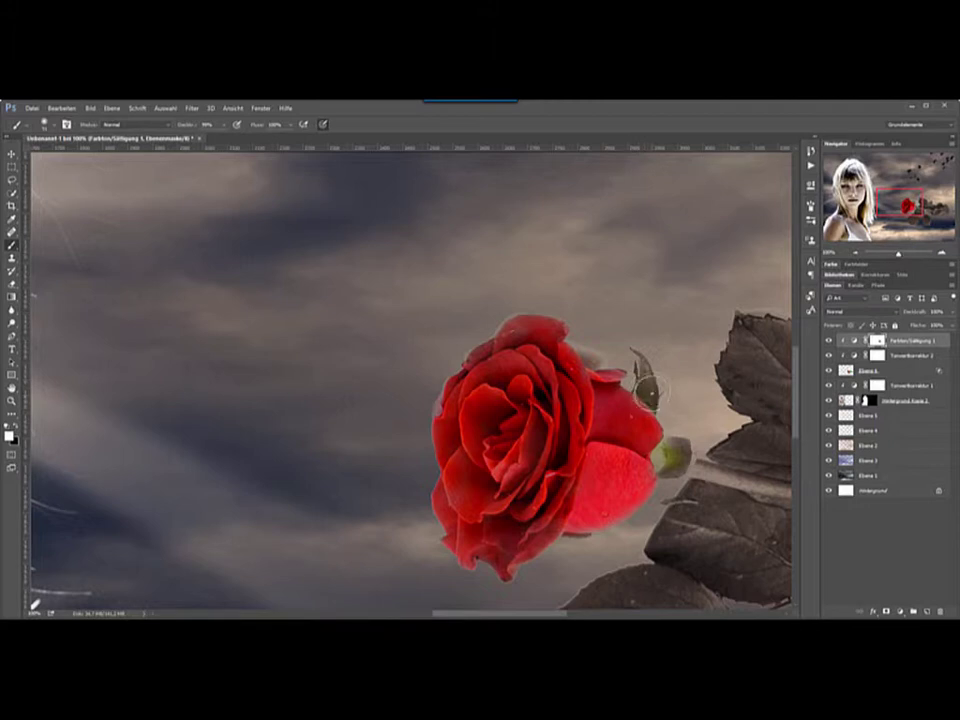
drag(644, 393, 648, 378)
key(ctrl+z)
drag(643, 378, 647, 399)
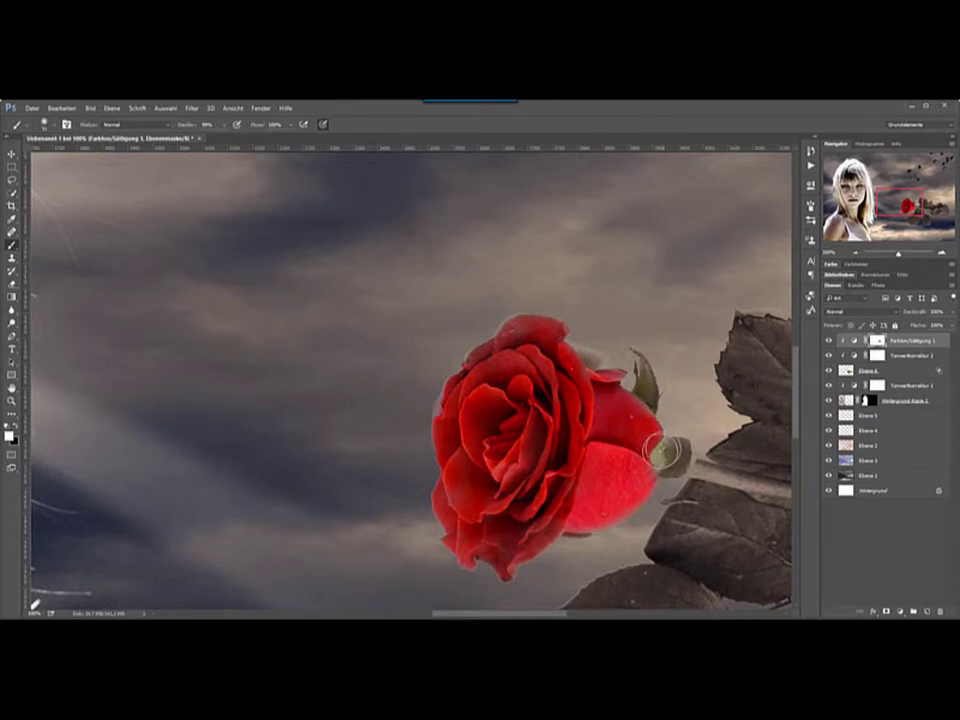
drag(668, 455, 664, 458)
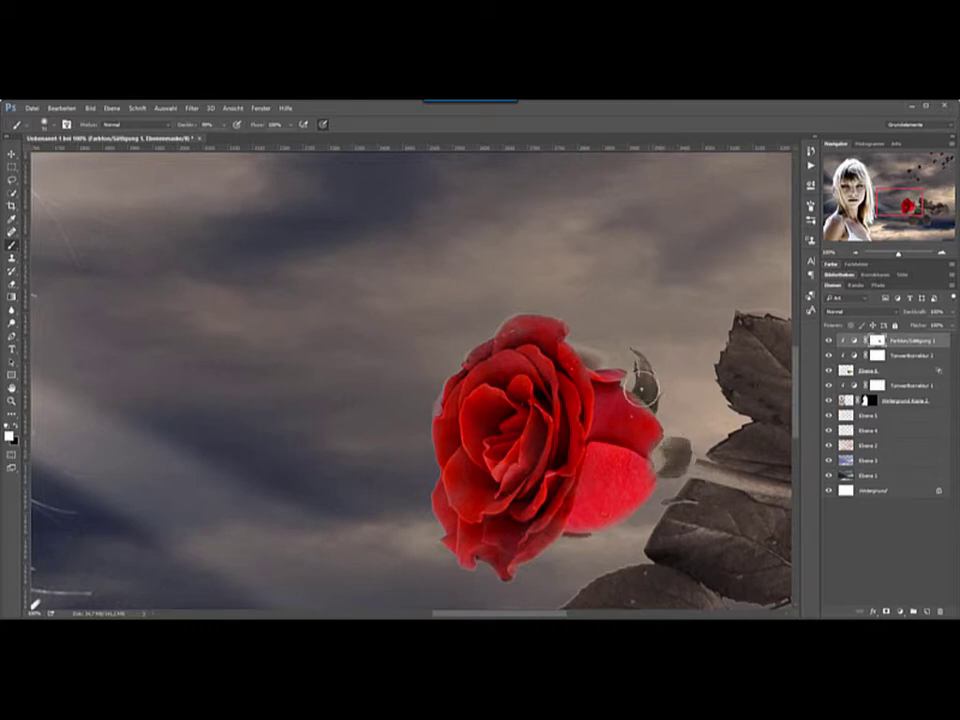
drag(643, 383, 645, 365)
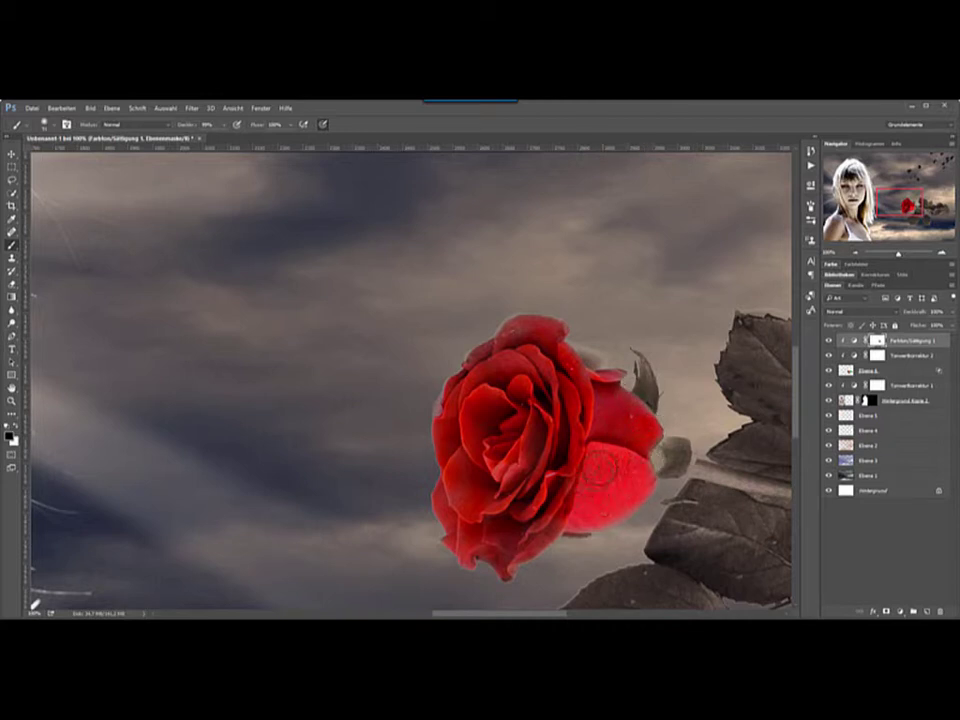
drag(900, 205, 926, 217)
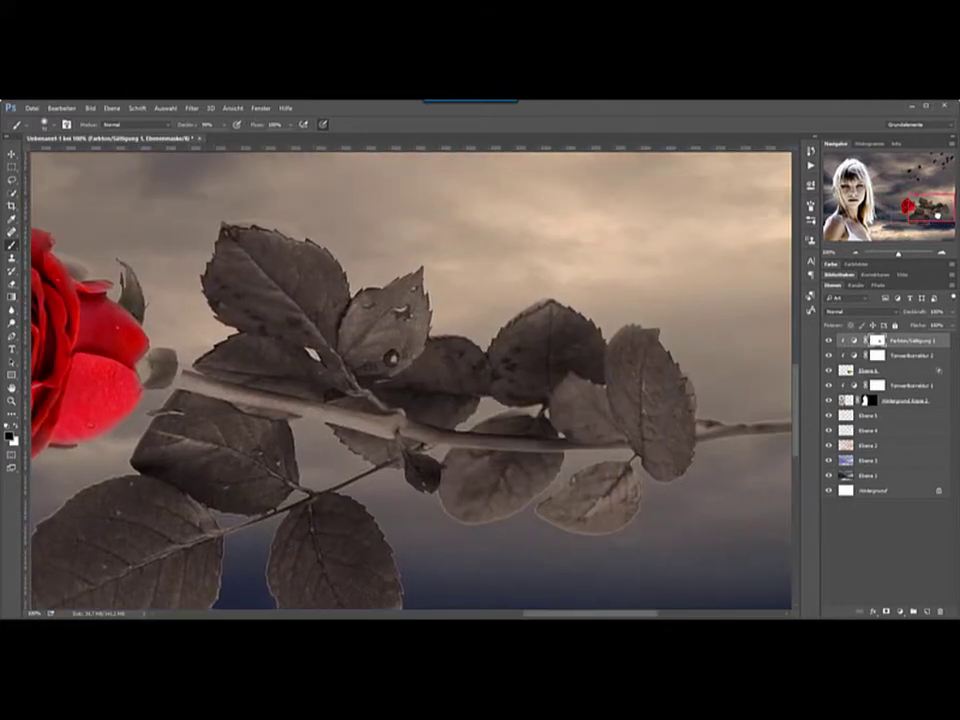
Zoom out and load the Hue/Saturation mask as a selection outlining the red rose
key(ctrl+minus)
key(ctrl+minus)
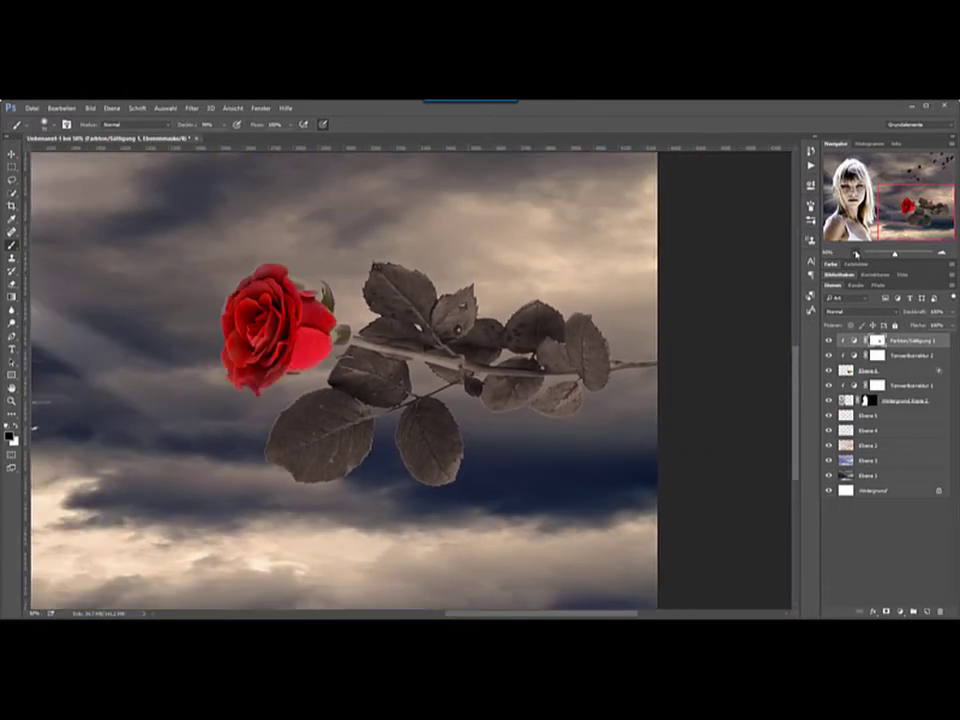
key(ctrl+minus)
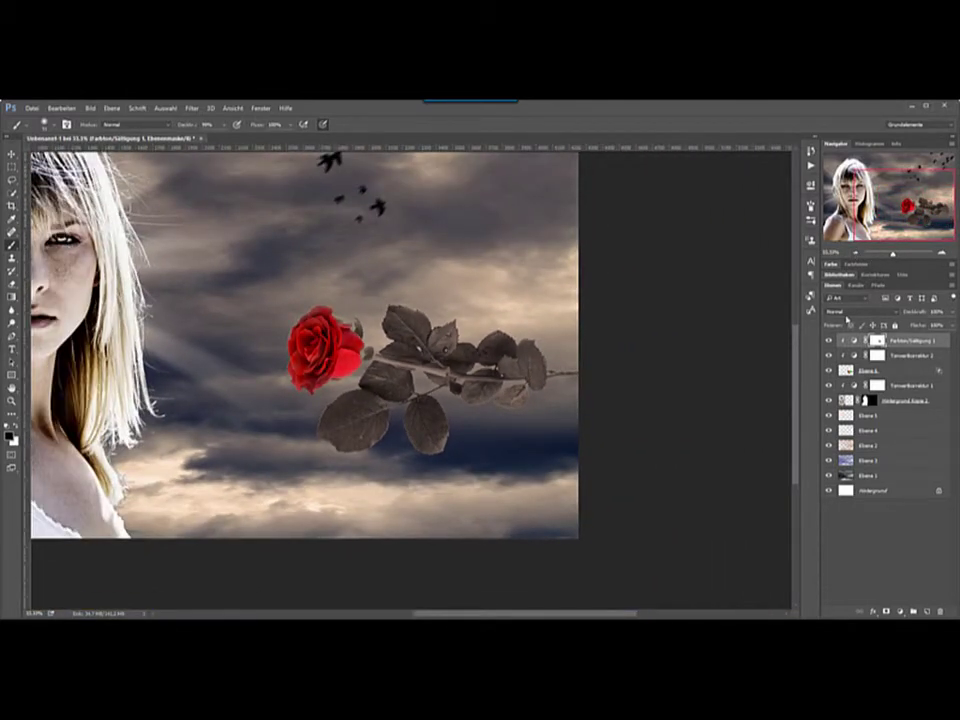
click(856, 341)
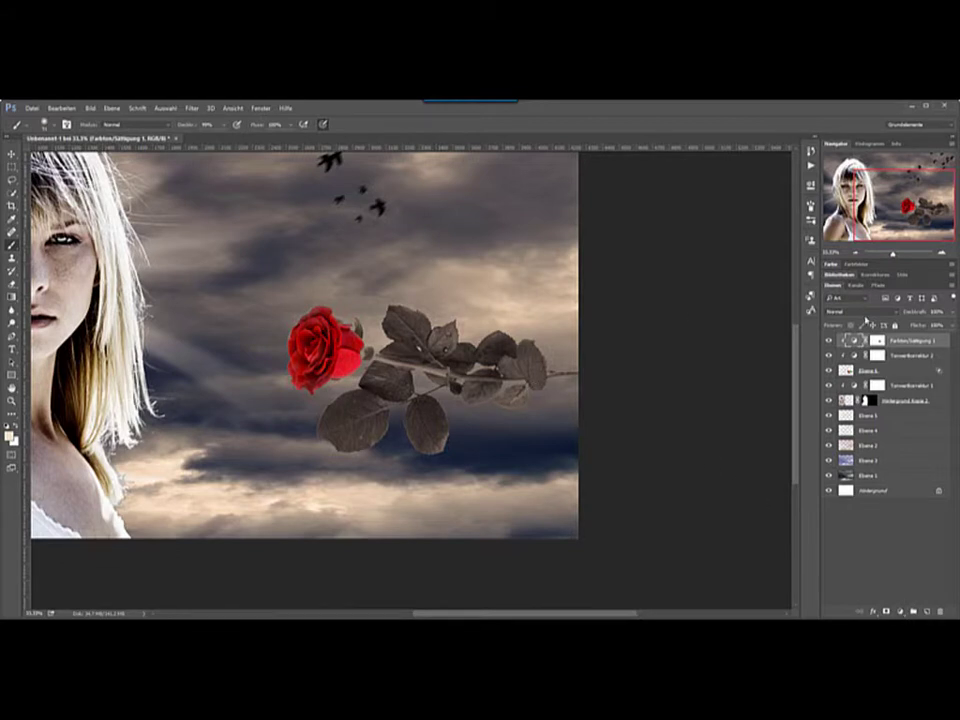
click(877, 341)
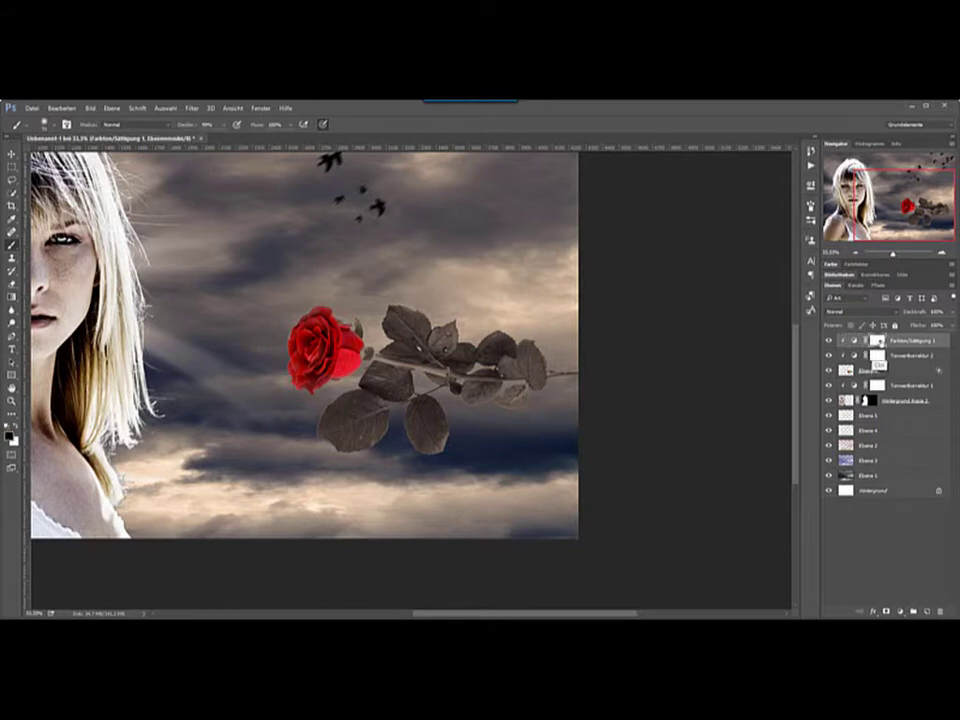
ctrl+click(877, 341)
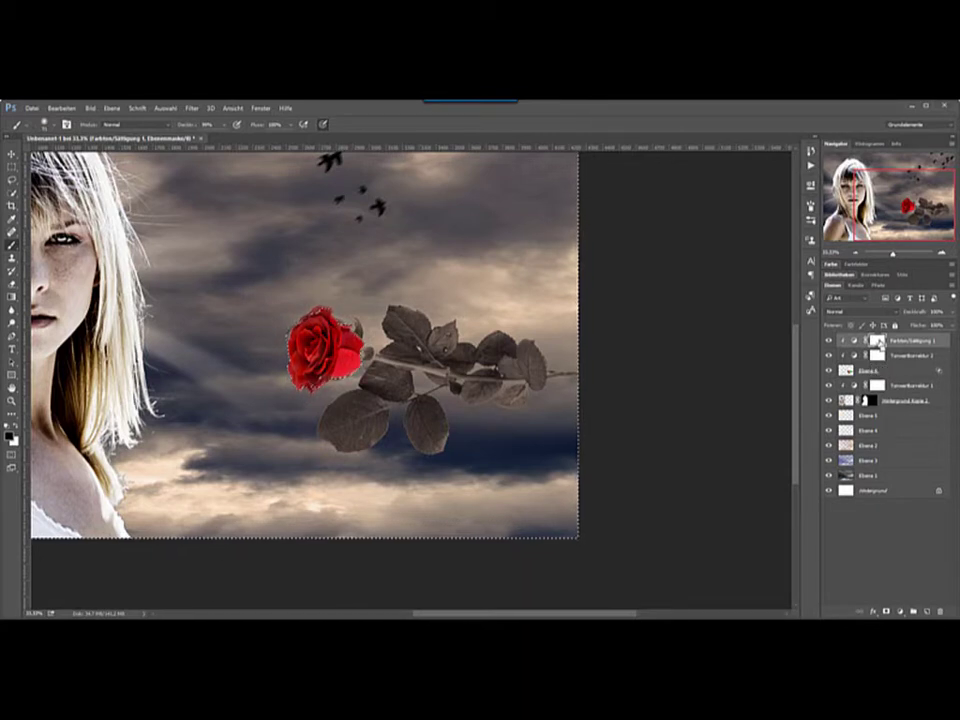
click(899, 611)
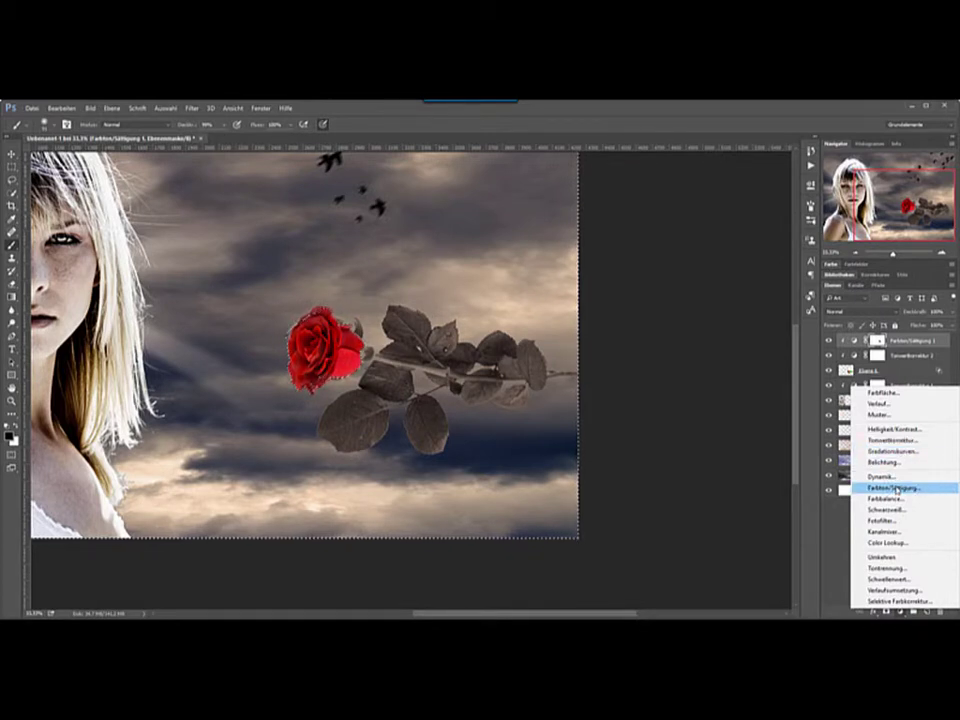
Add a trial clipped Hue/Saturation layer with lowered saturation, then delete it
click(897, 488)
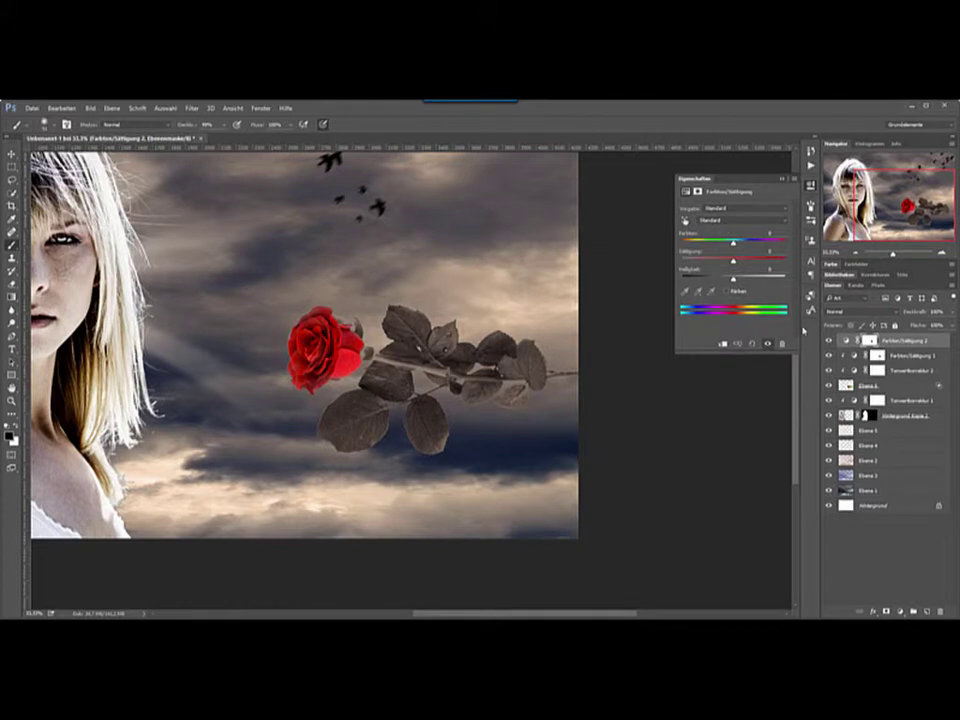
click(724, 345)
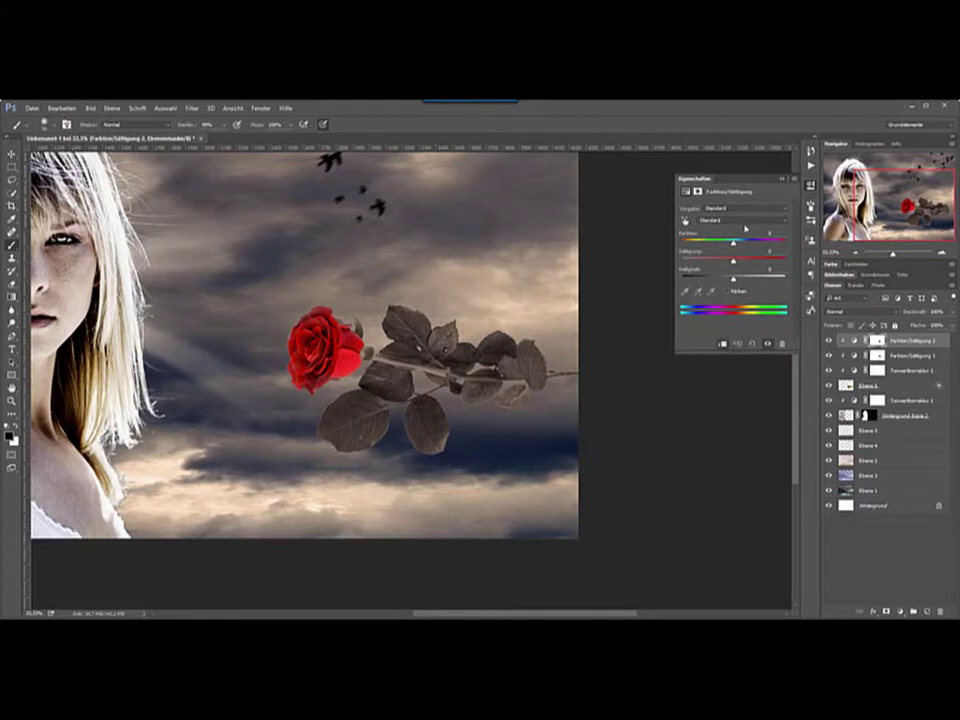
drag(733, 261, 722, 261)
mouse_move(726, 262)
mouse_down()
mouse_move(705, 262)
mouse_move(726, 266)
mouse_up()
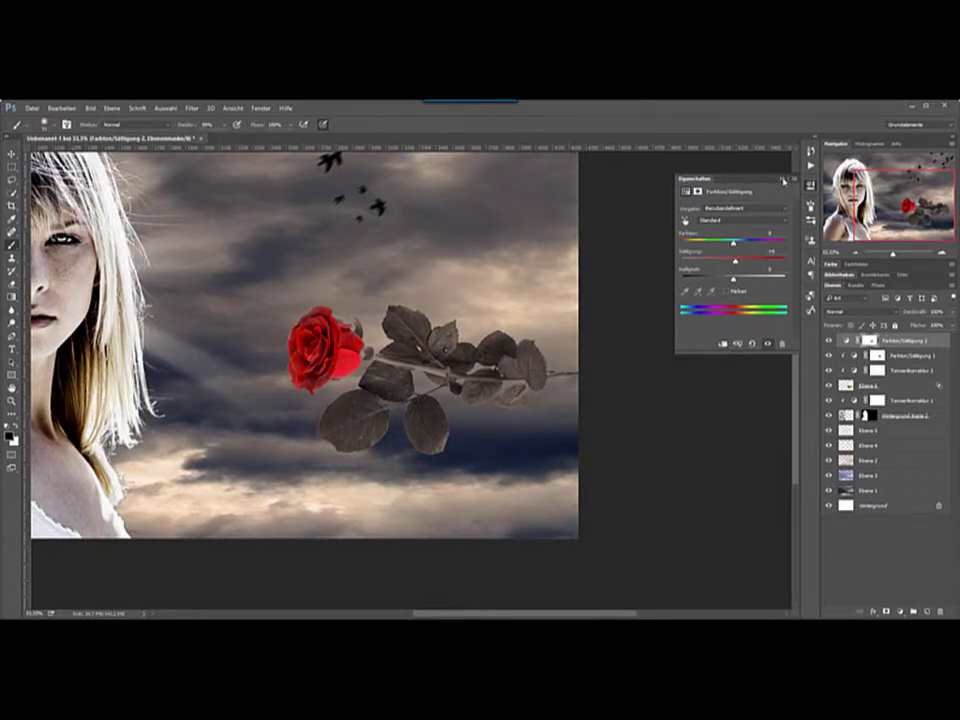
click(784, 180)
drag(895, 355, 940, 611)
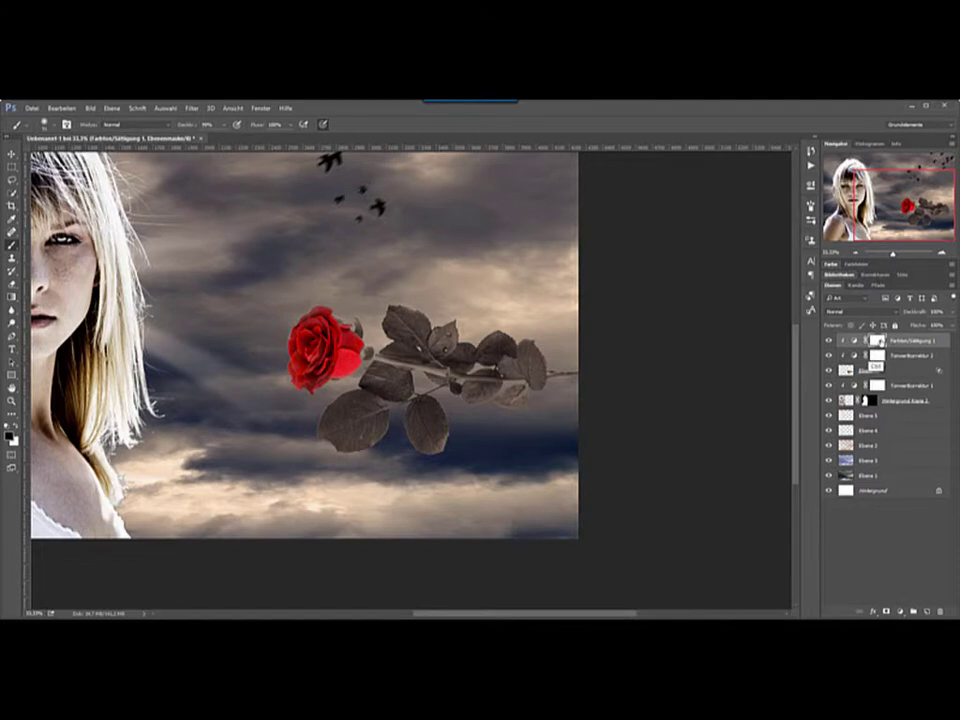
Reload the rose mask selection and fill it with a mid-grey foreground colour
ctrl+click(877, 341)
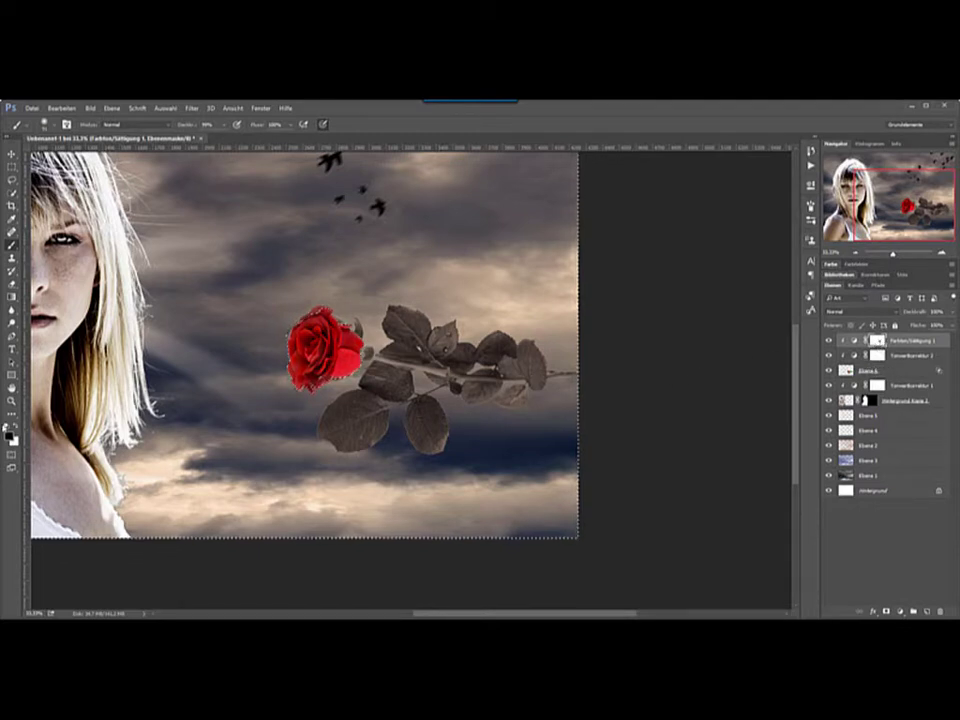
click(11, 434)
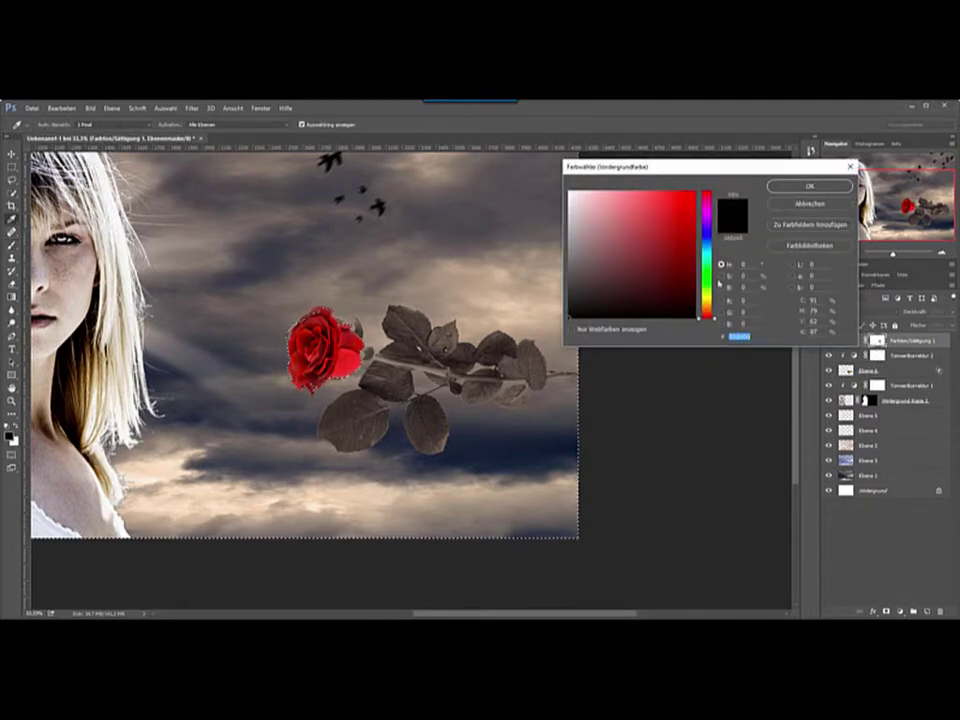
click(420, 199)
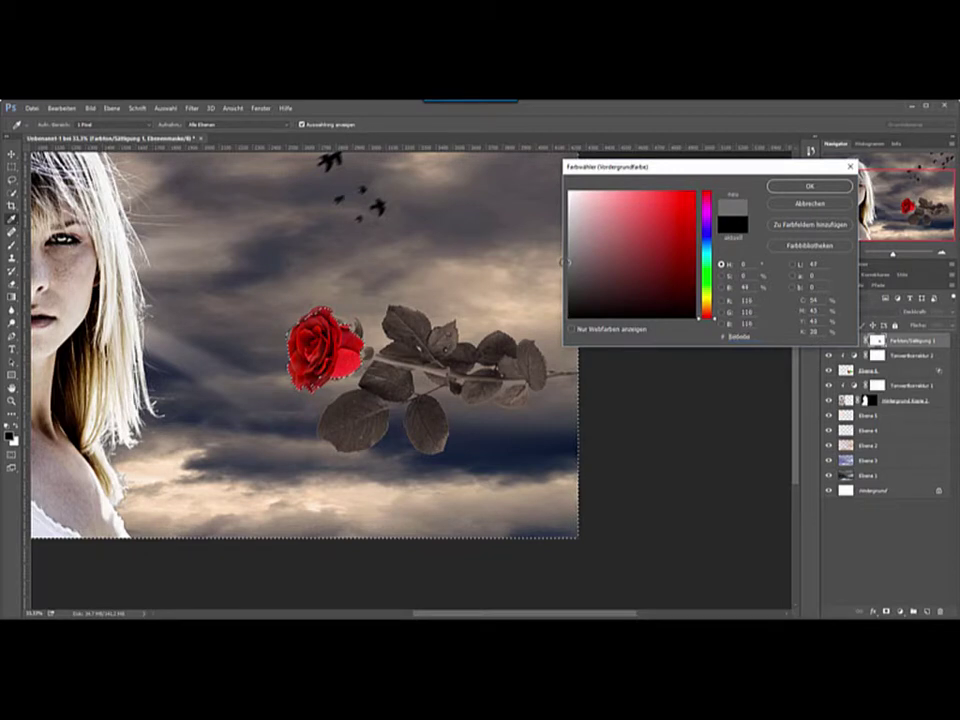
click(424, 196)
click(789, 188)
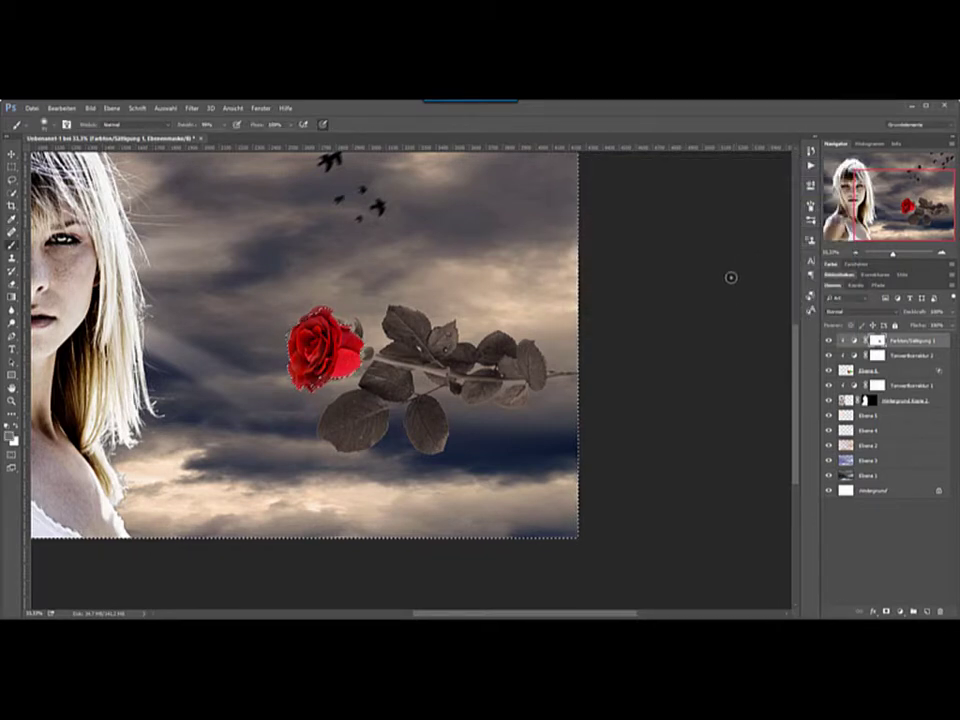
key(alt+BackSpace)
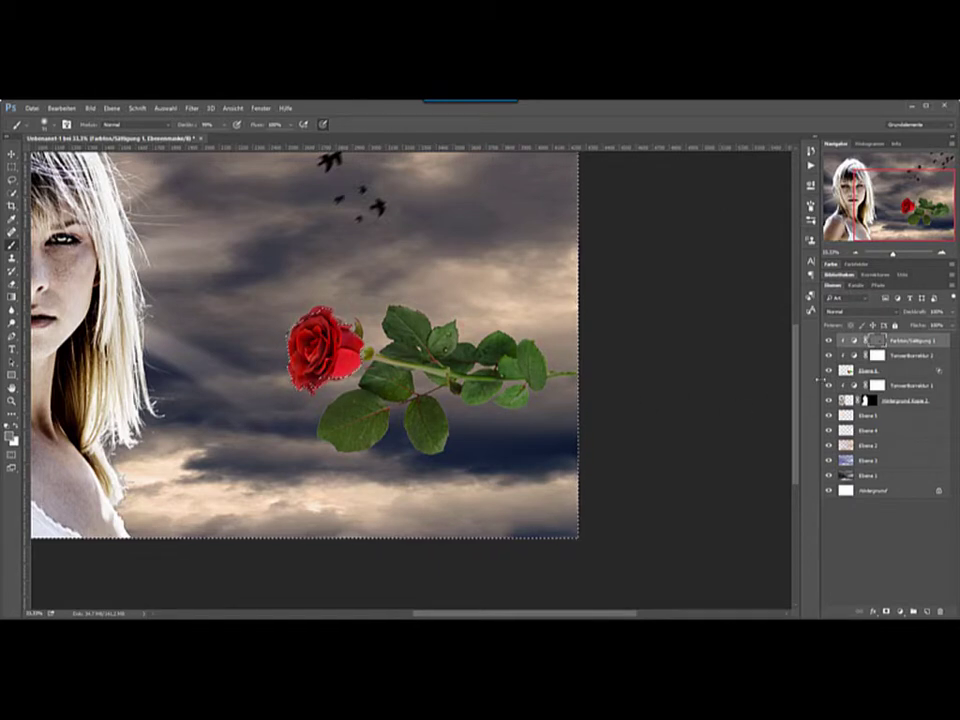
Delete the 'Fläche füllen' fill state from History, confirming with Ja
click(811, 151)
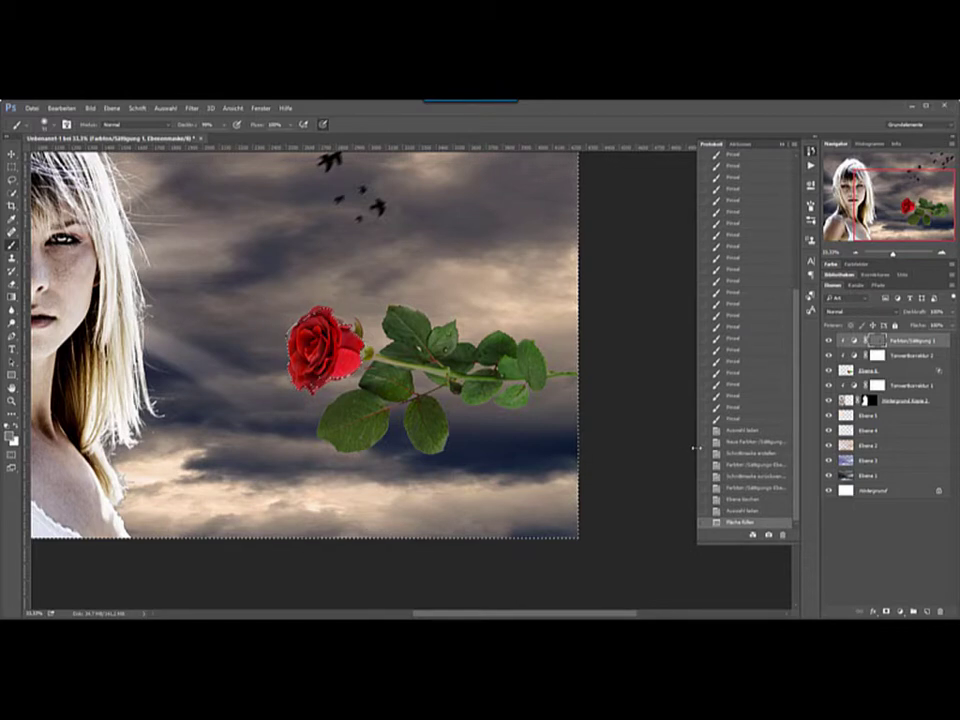
key(Delete)
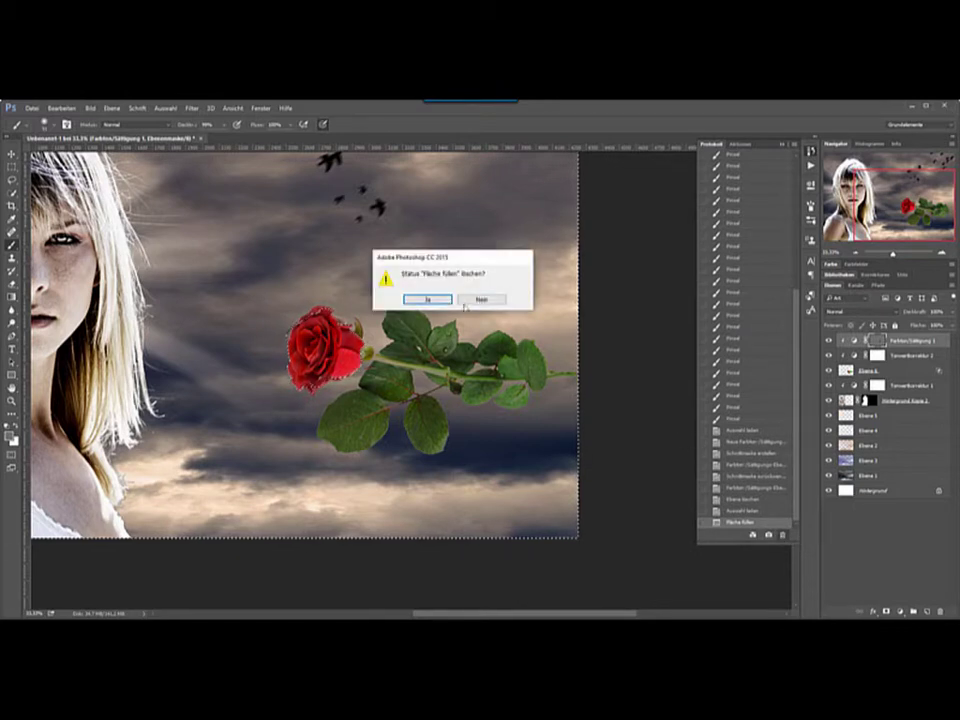
click(429, 300)
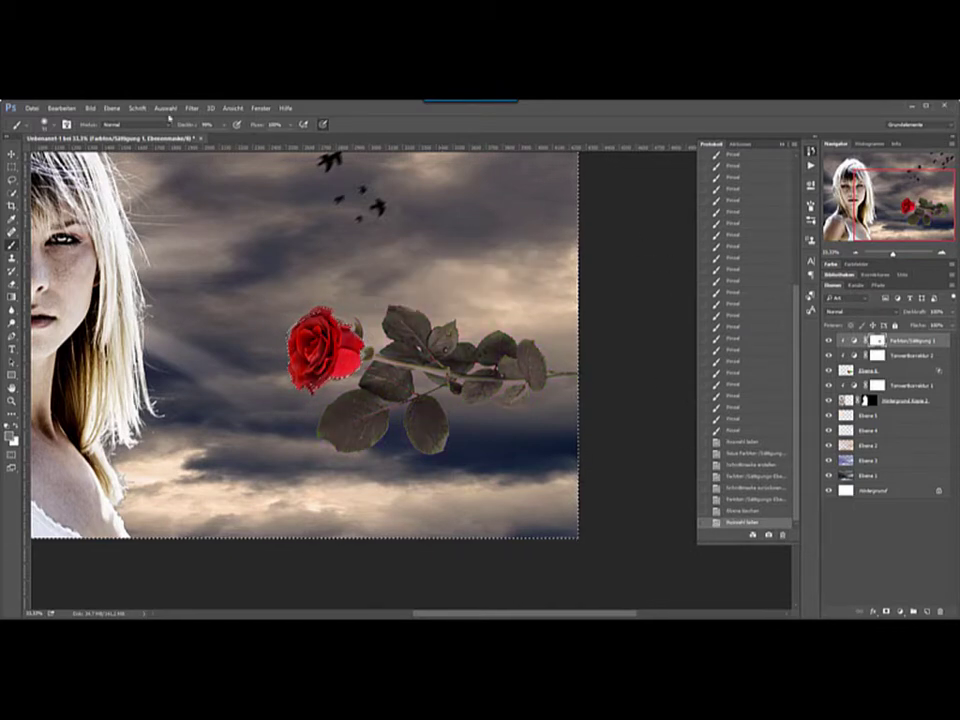
Set the foreground colour to a lighter grey in the Color Picker
click(163, 108)
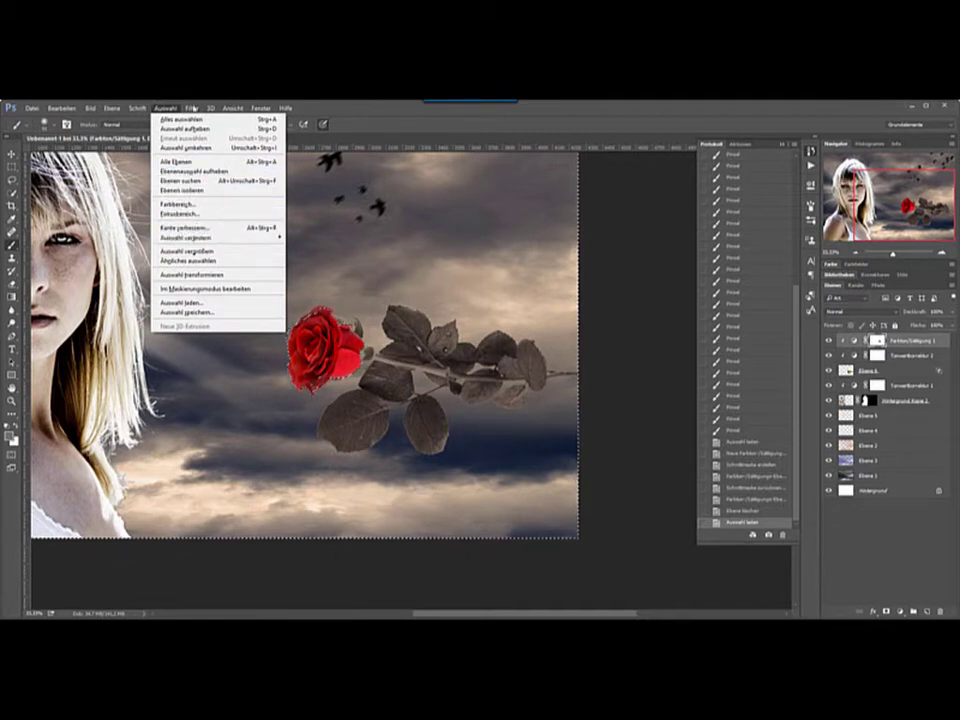
click(793, 334)
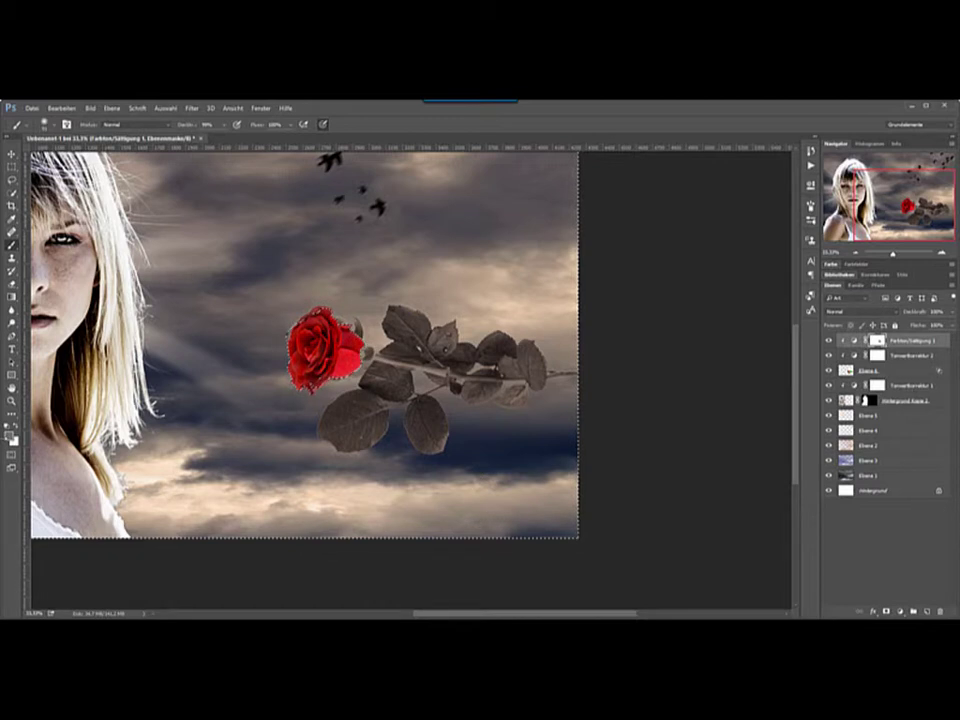
click(10, 432)
click(569, 243)
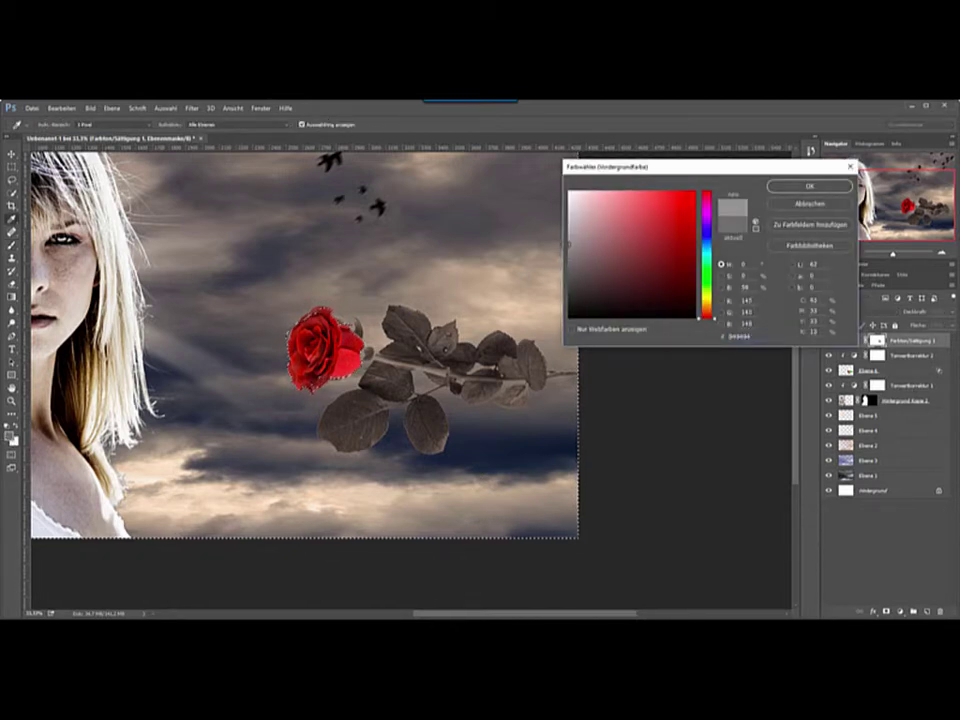
key(Return)
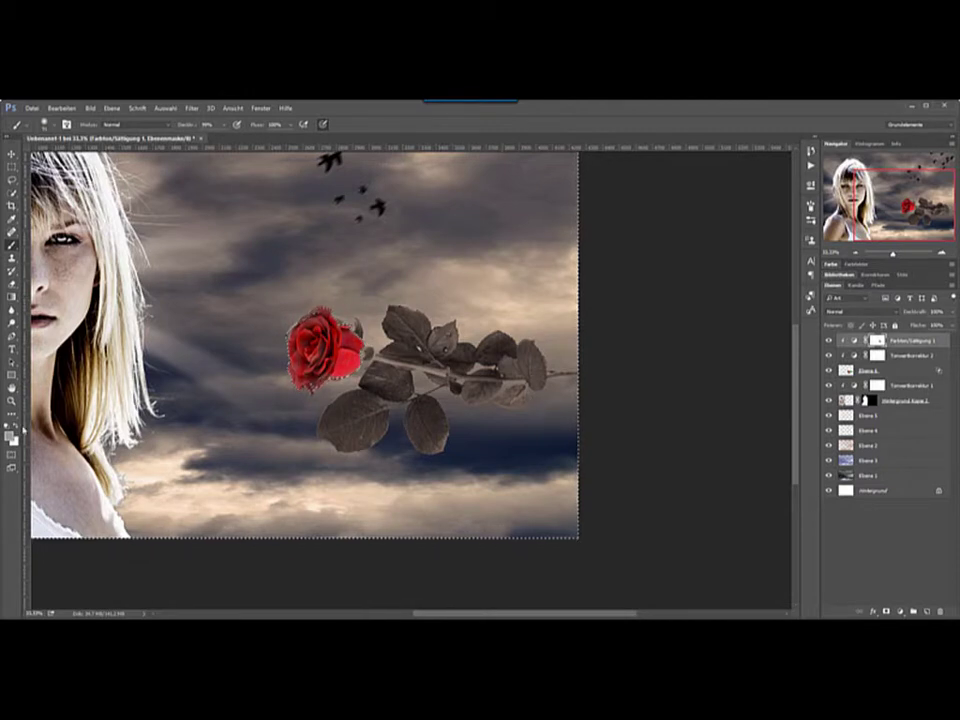
Sample a light neutral grey (9e9e9e) from the image as the foreground colour
click(10, 433)
click(549, 156)
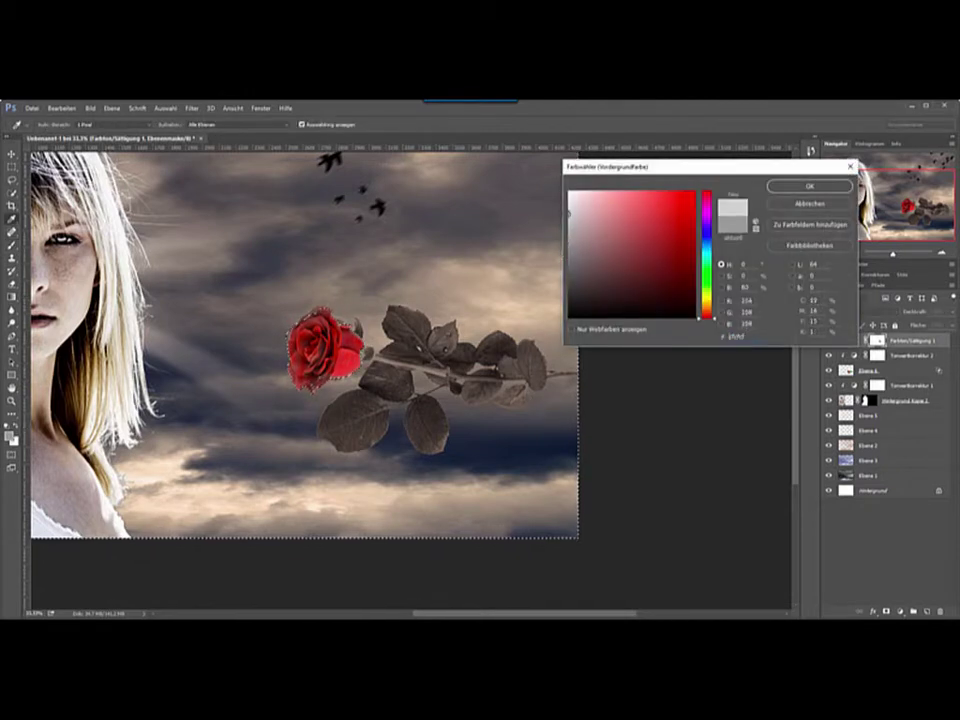
click(782, 188)
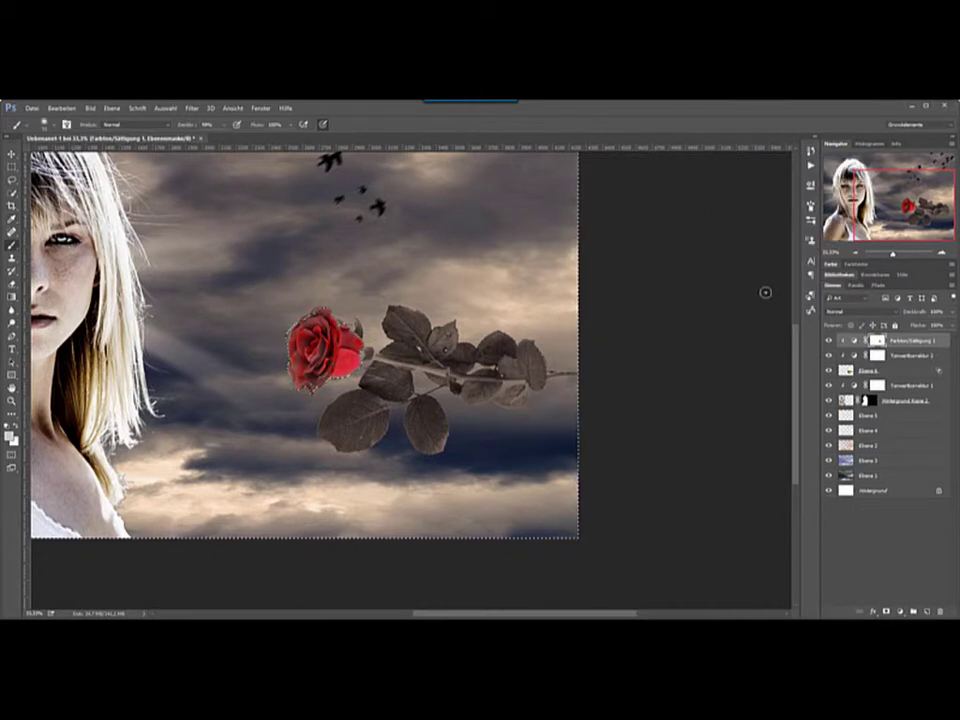
key(alt+d)
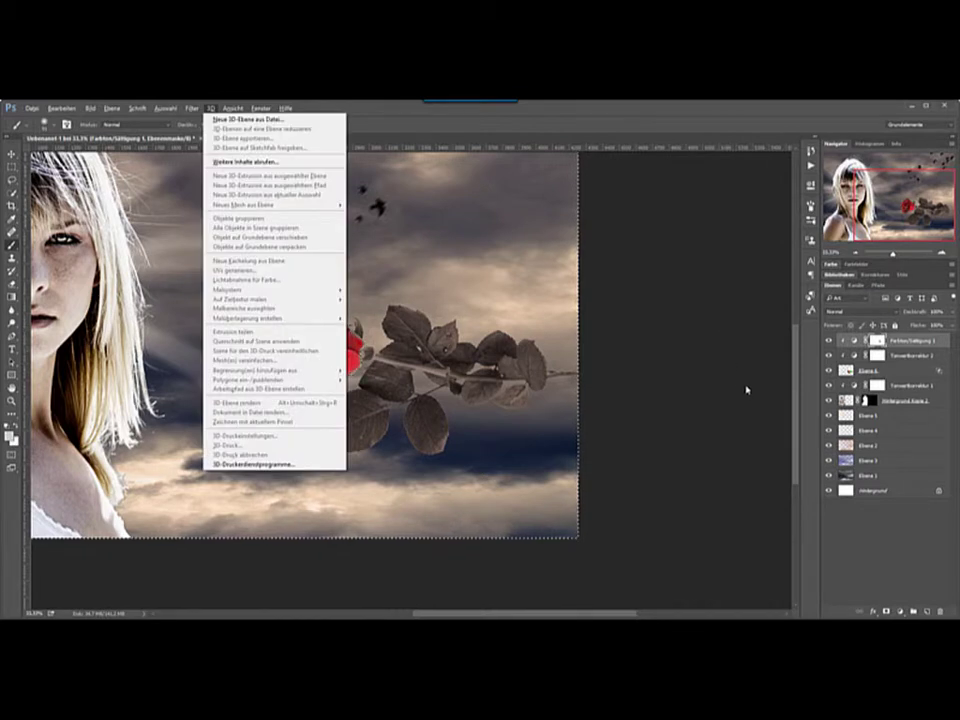
key(Escape)
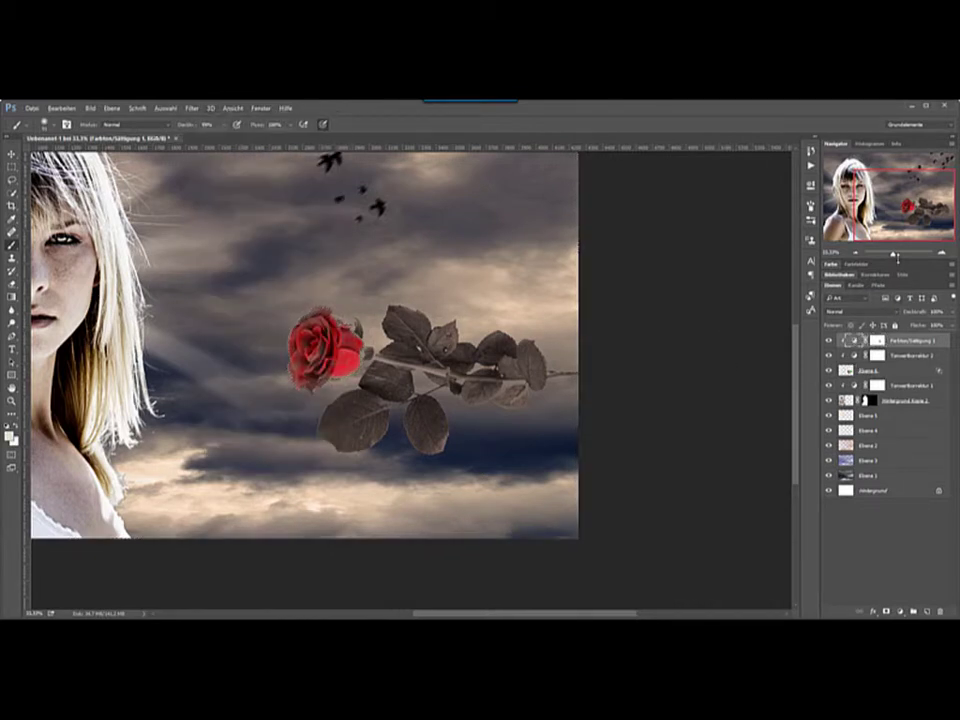
key(ctrl+minus)
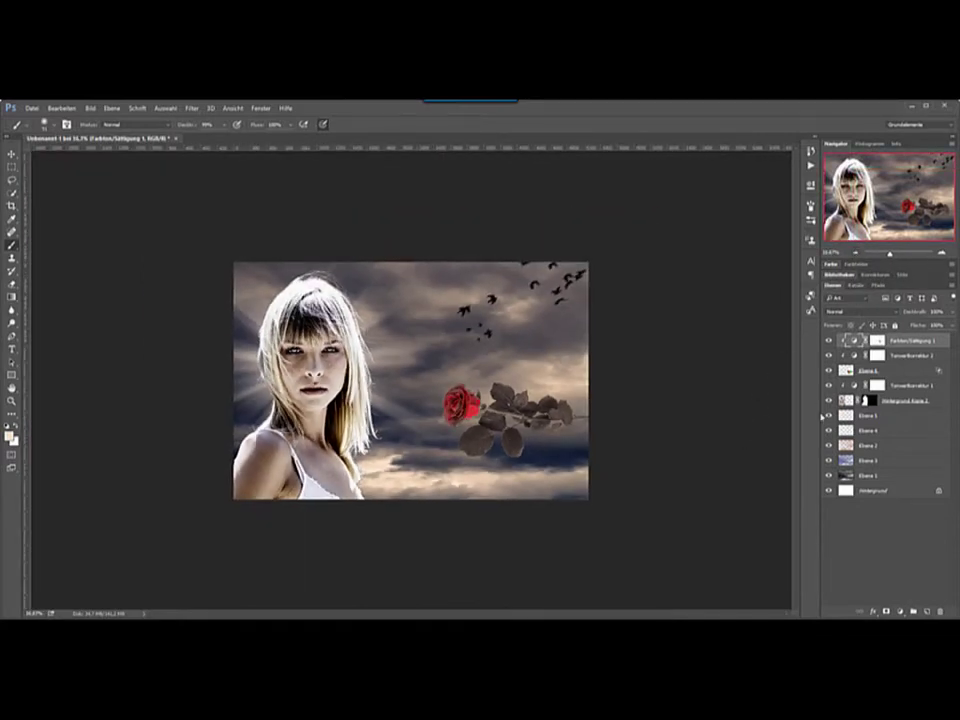
click(829, 341)
click(828, 370)
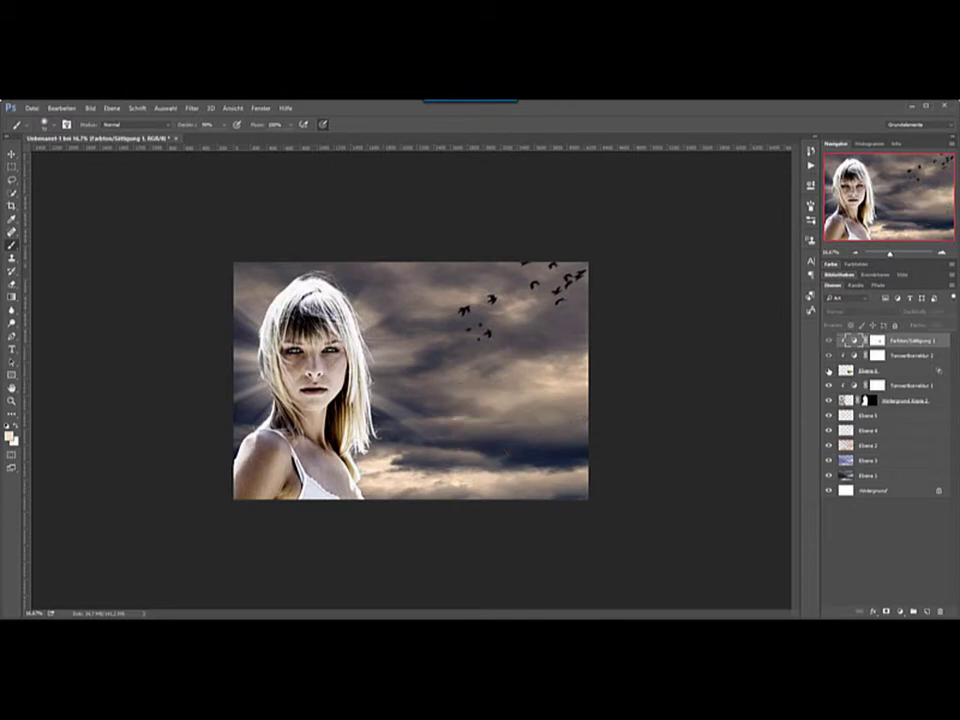
click(828, 370)
click(828, 370)
click(828, 371)
click(828, 371)
click(862, 370)
click(828, 371)
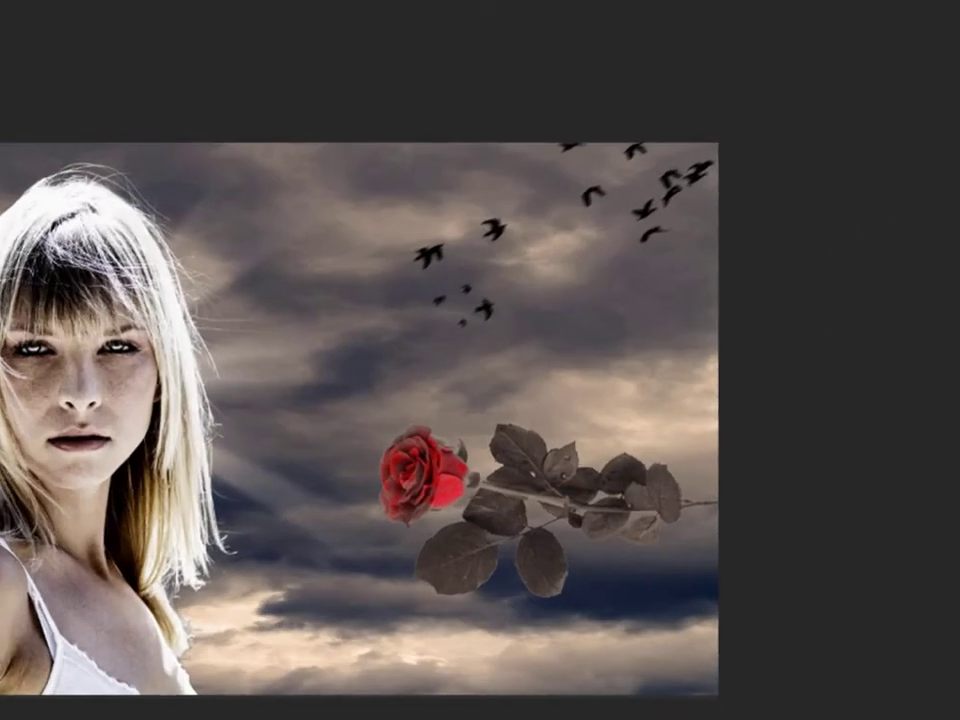
key(ctrl+t)
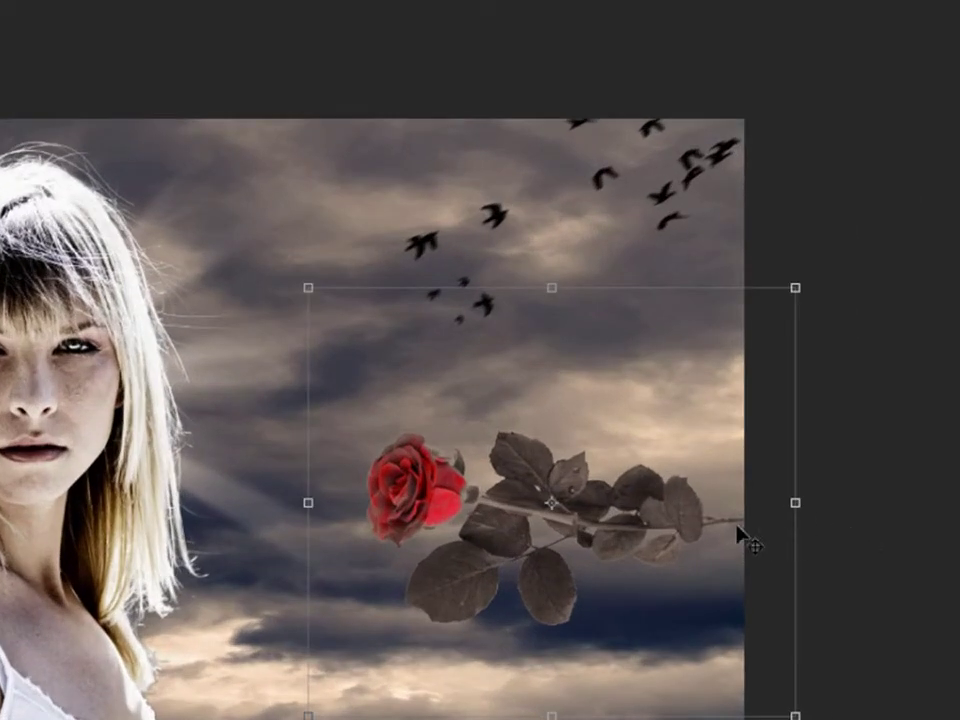
Move the rose and its two adjustment layers down to the bottom edge, right of centre
mouse_move(707, 525)
mouse_down()
mouse_move(722, 665)
mouse_move(711, 510)
mouse_move(713, 597)
mouse_move(699, 557)
mouse_move(714, 585)
mouse_move(664, 536)
mouse_move(722, 561)
mouse_up()
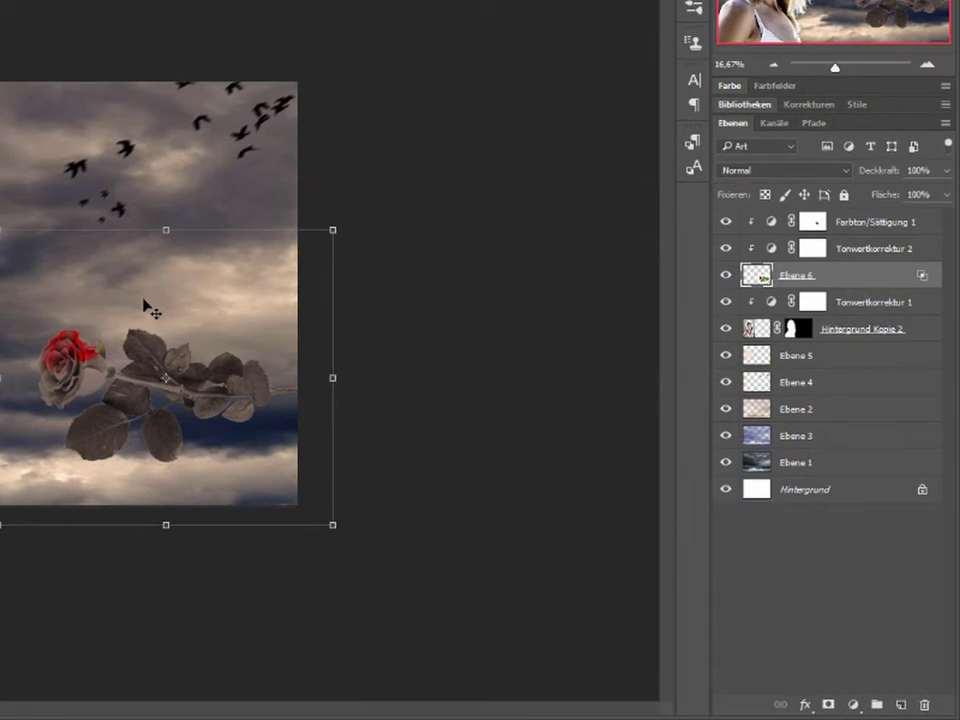
drag(148, 308, 148, 276)
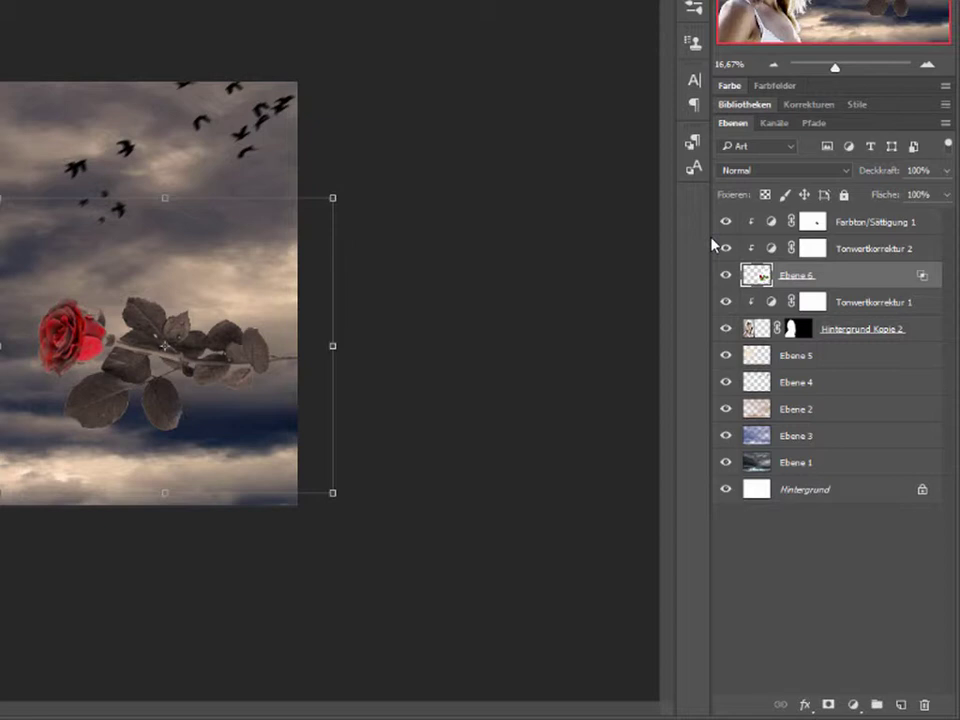
shift+click(782, 222)
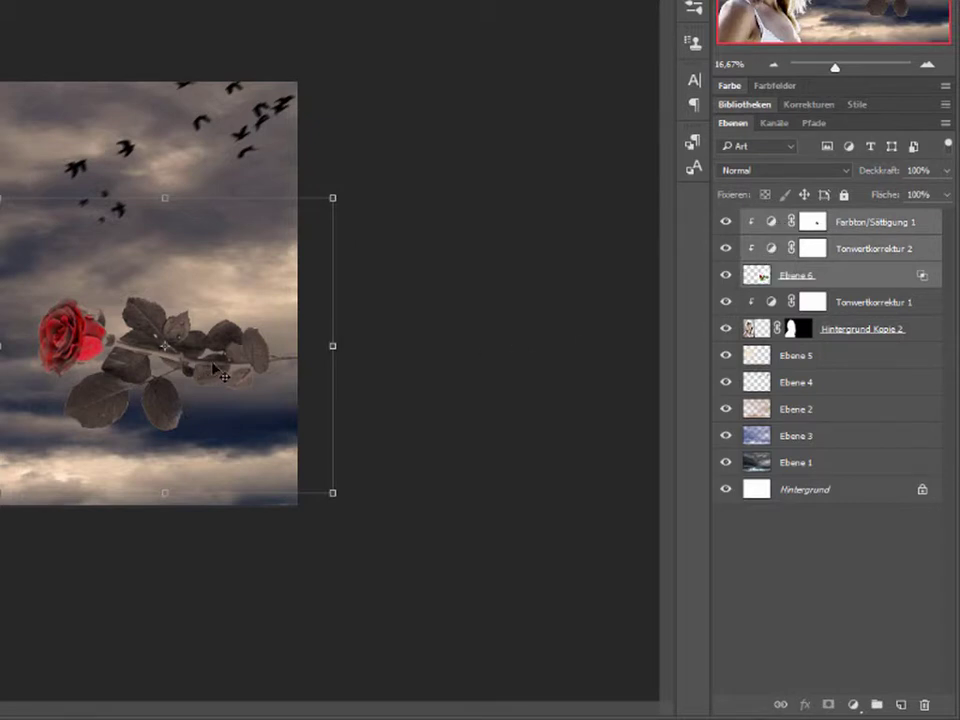
drag(214, 372, 232, 484)
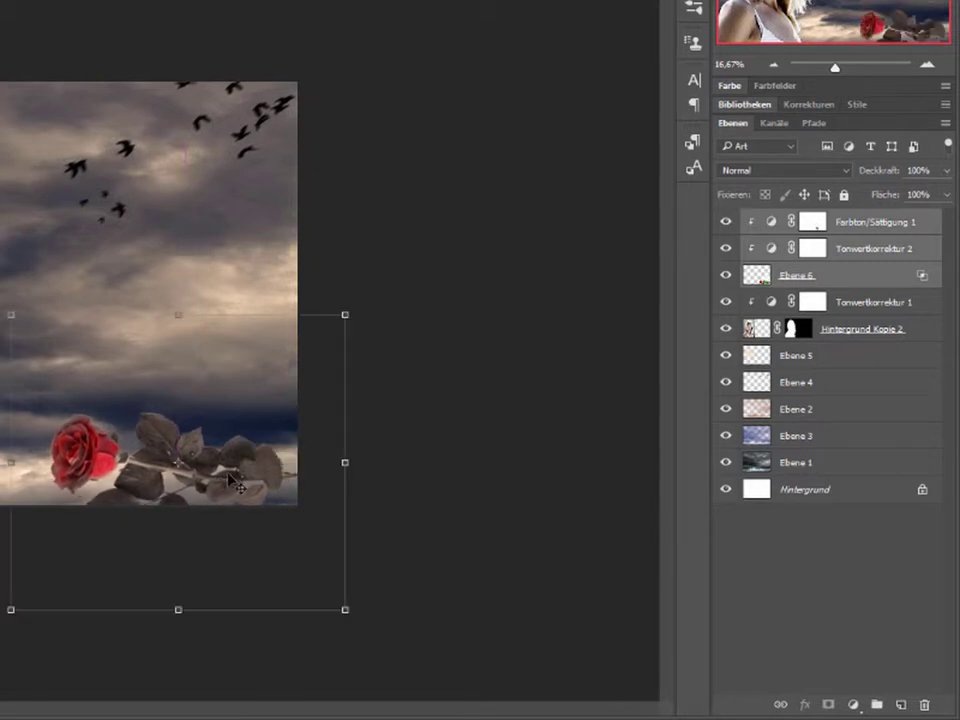
click(228, 474)
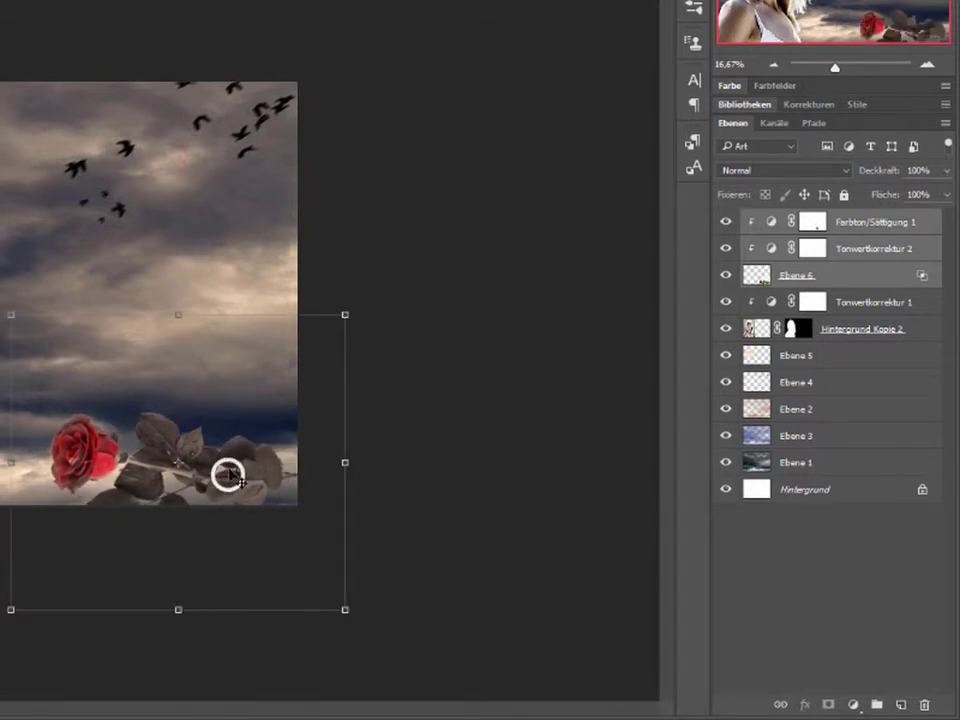
right_click(228, 474)
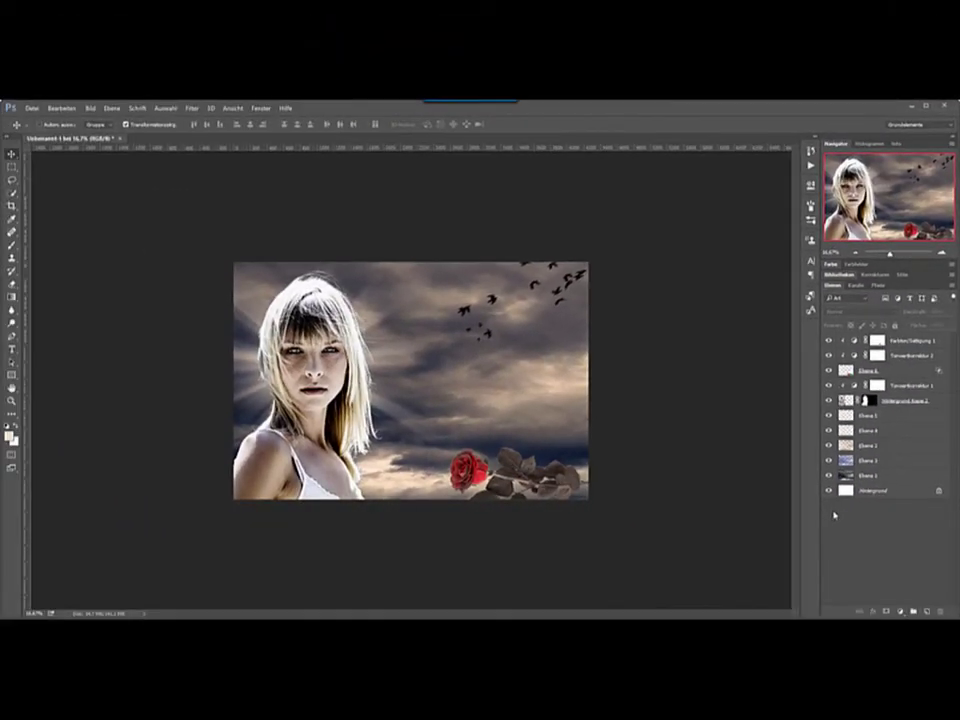
Stamp all visible layers into a new top layer, Ebene 7, then start desaturating it to -100
click(855, 342)
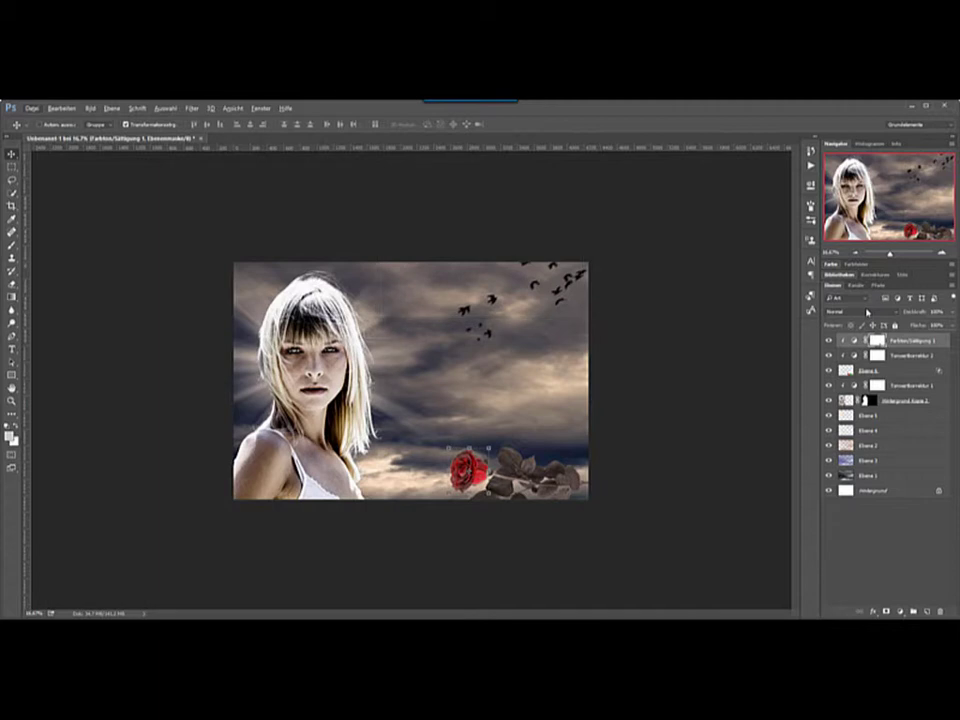
key(ctrl+shift+alt+e)
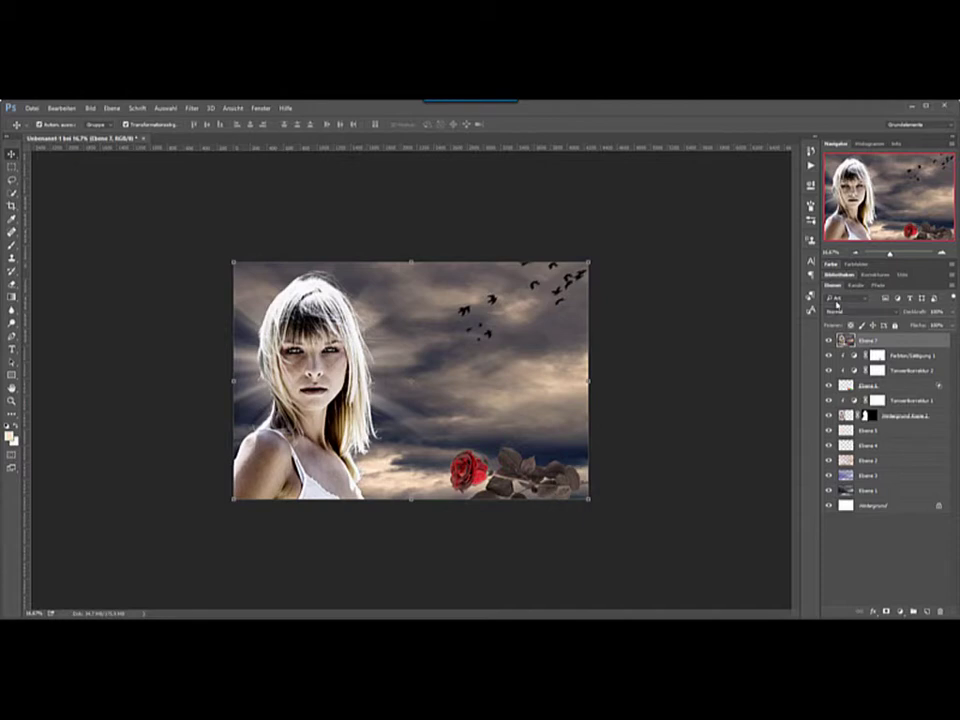
key(ctrl+alt+i)
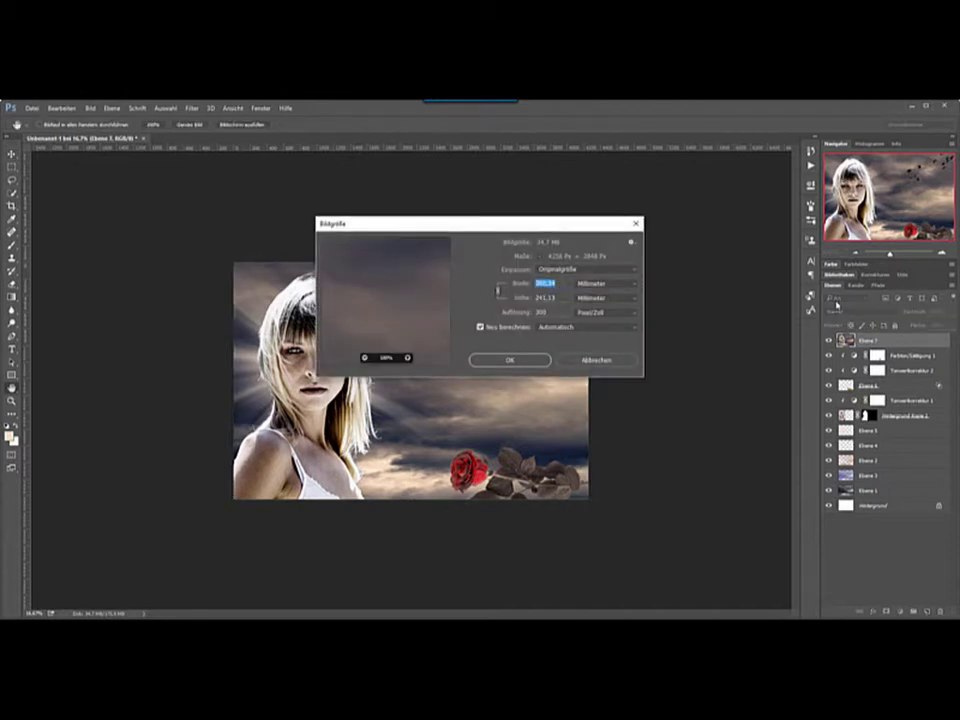
key(Escape)
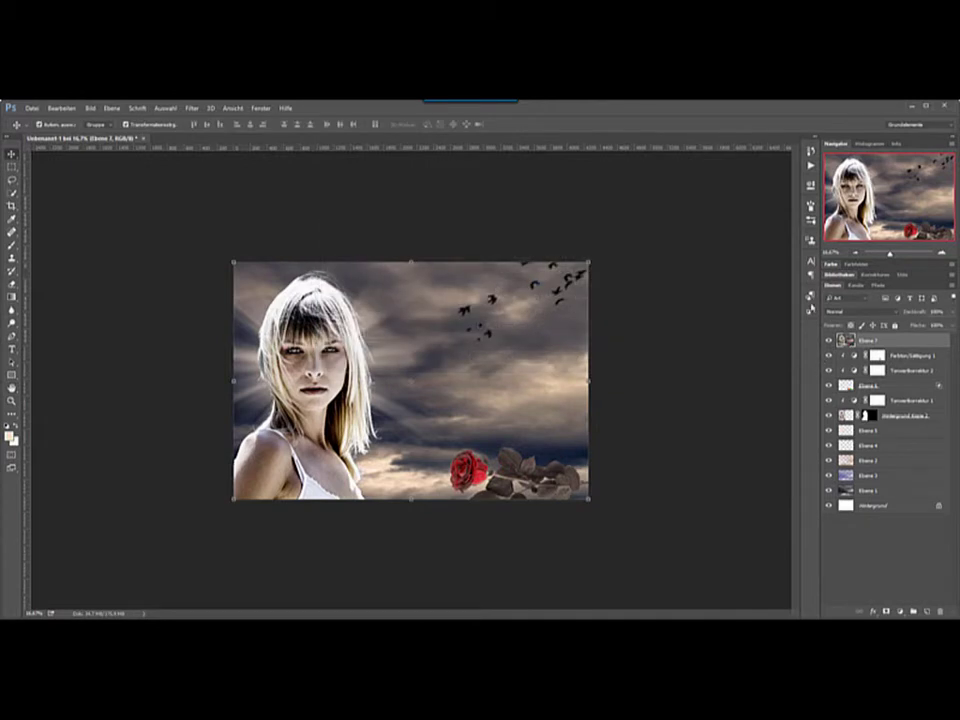
key(ctrl+u)
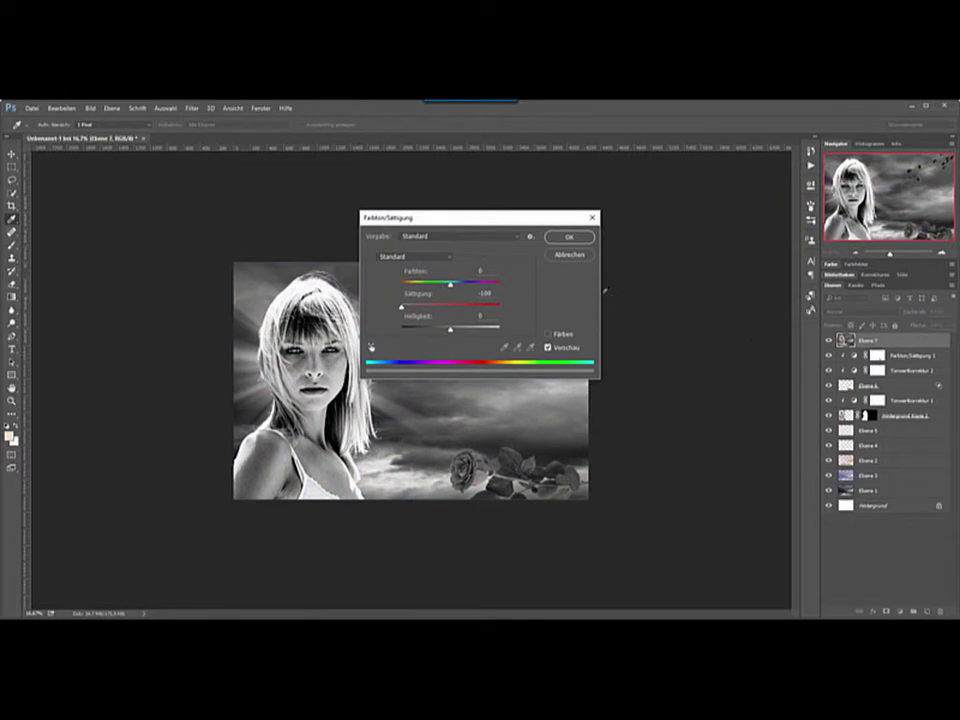
Apply the full desaturation to Ebene 7 and blend it as Weiches Licht
click(577, 240)
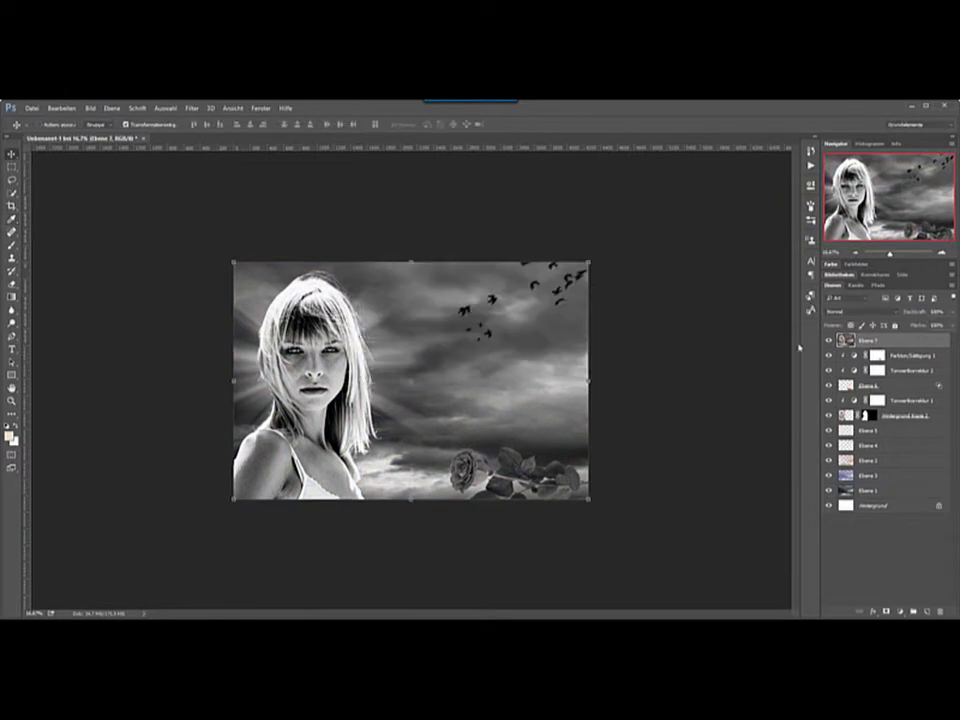
click(855, 313)
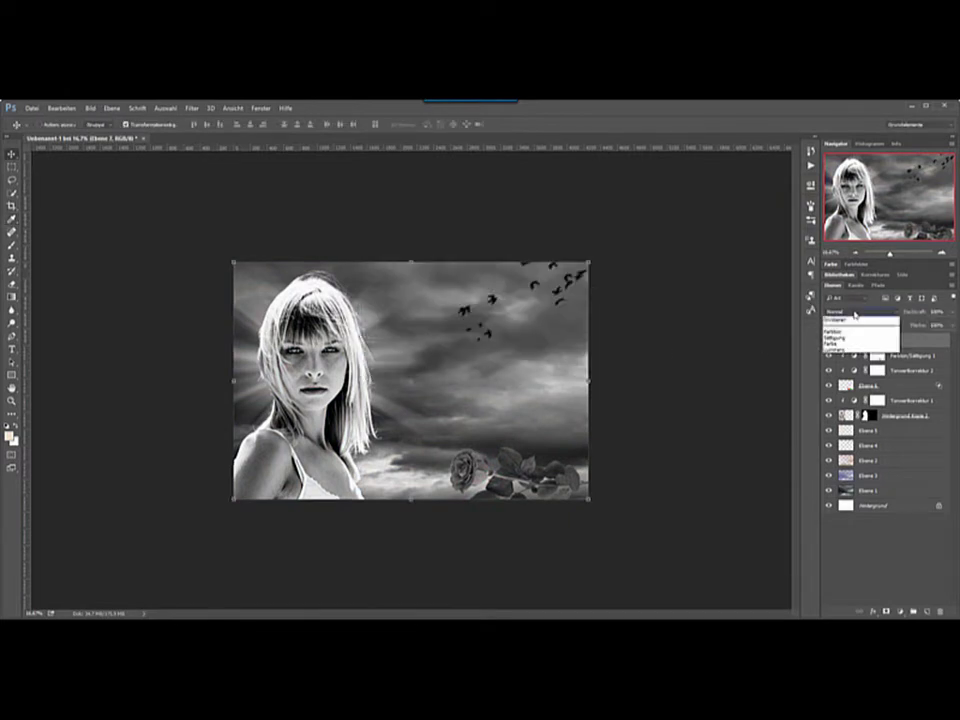
click(840, 416)
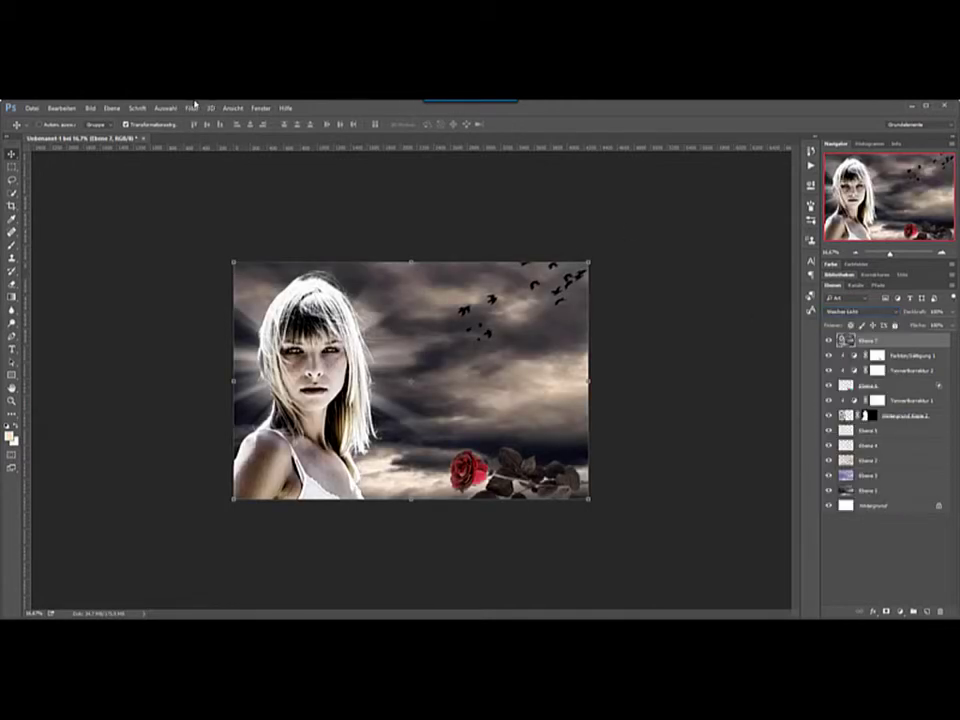
Apply a 35-pixel Gaussian Blur to Ebene 7
click(191, 107)
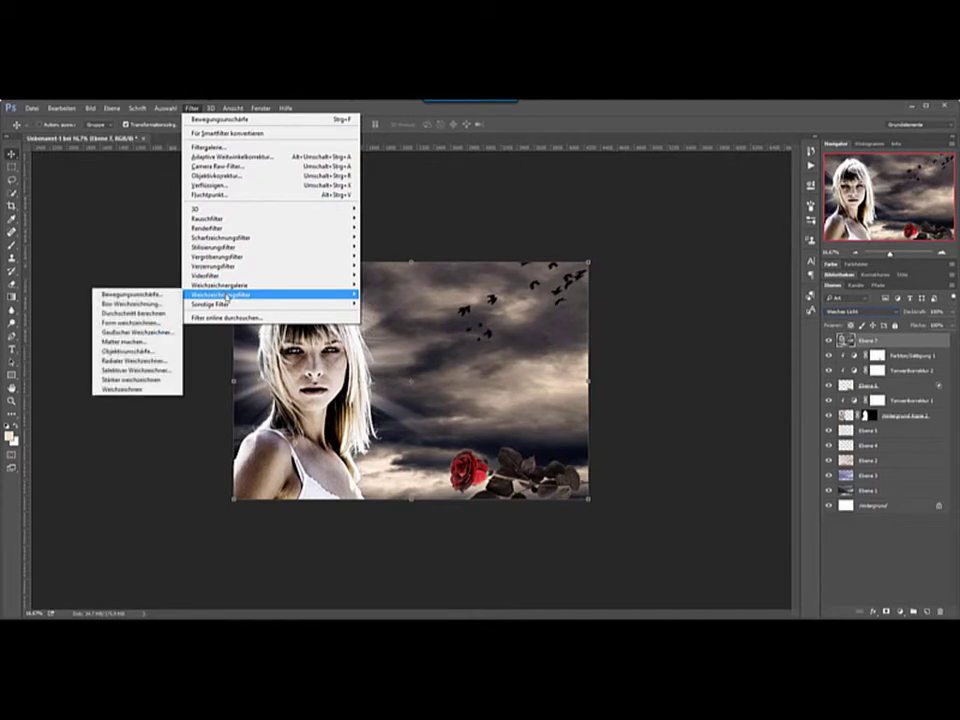
mouse_move(222, 294)
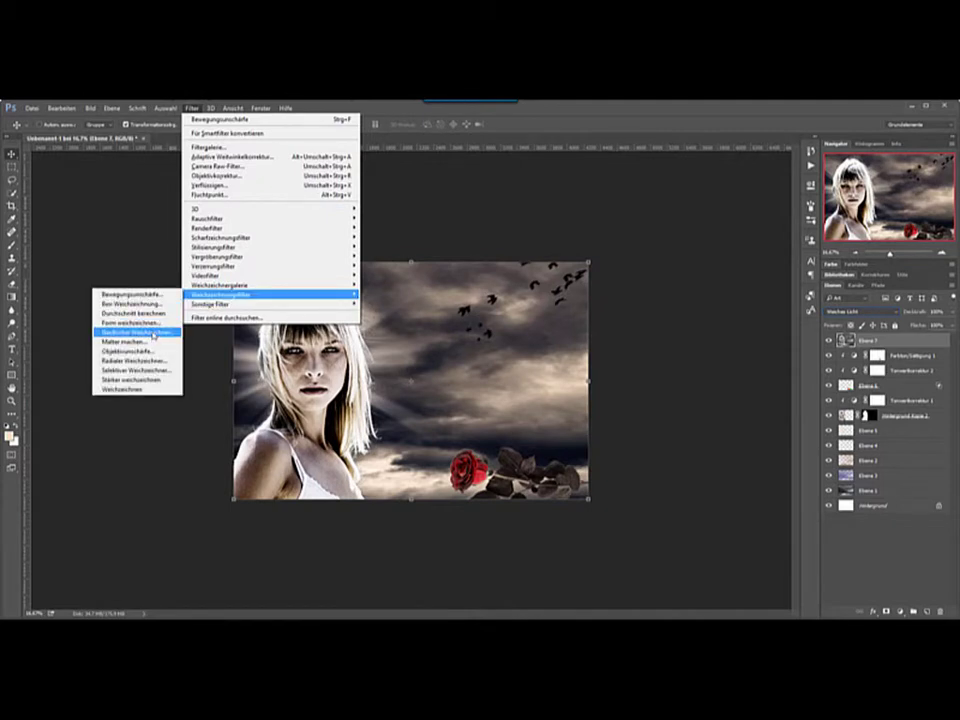
click(140, 332)
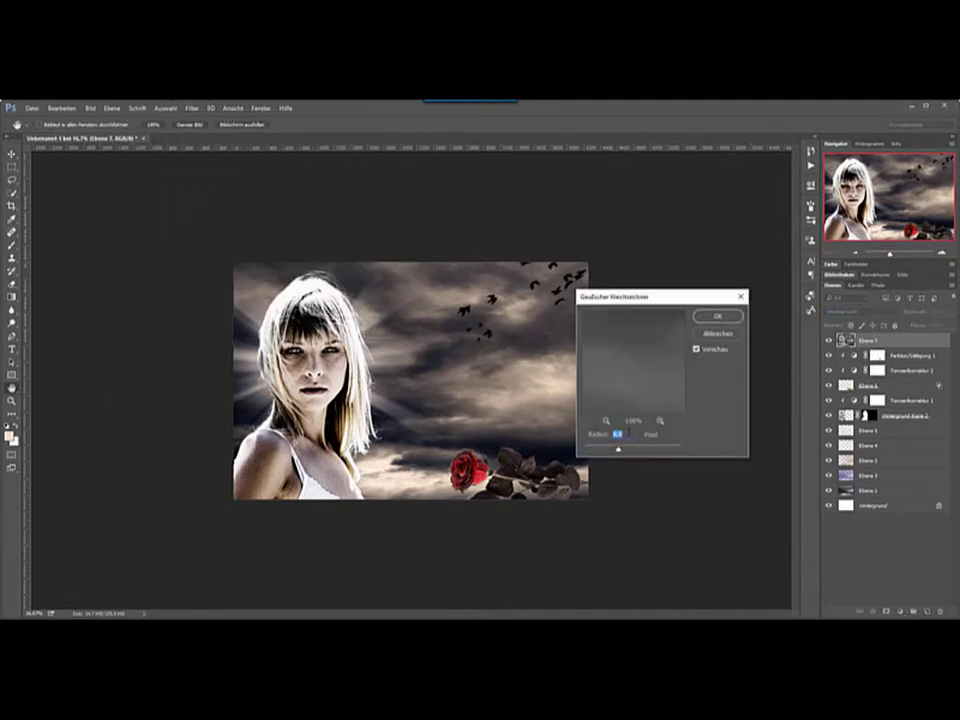
text(35)
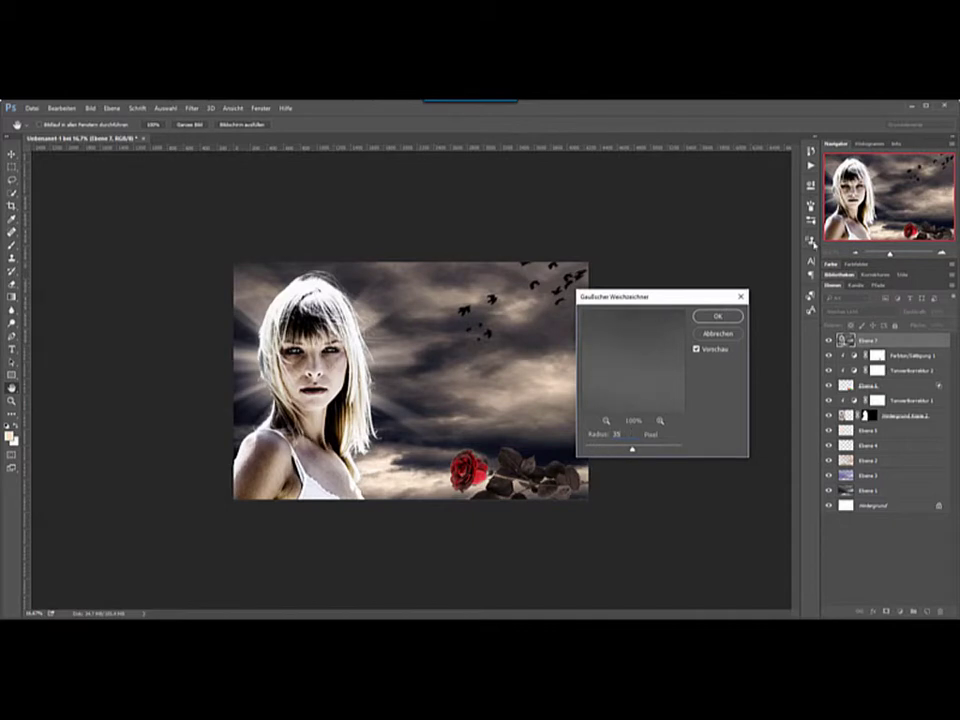
click(725, 317)
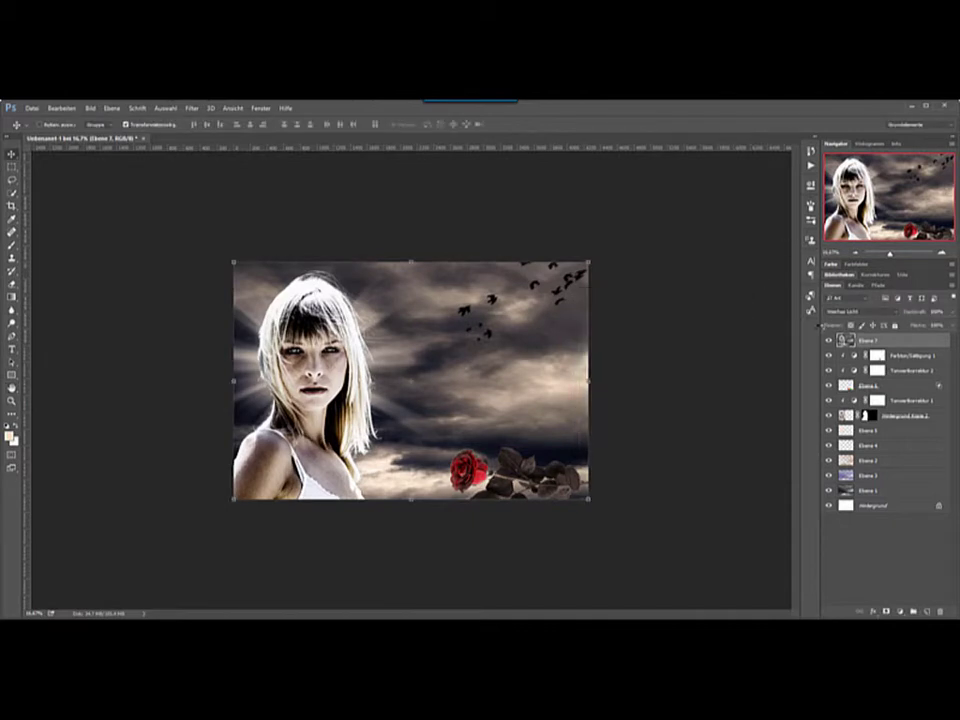
Try Hartes Licht on the blurred layer, then settle on Weiches Licht blending
click(845, 311)
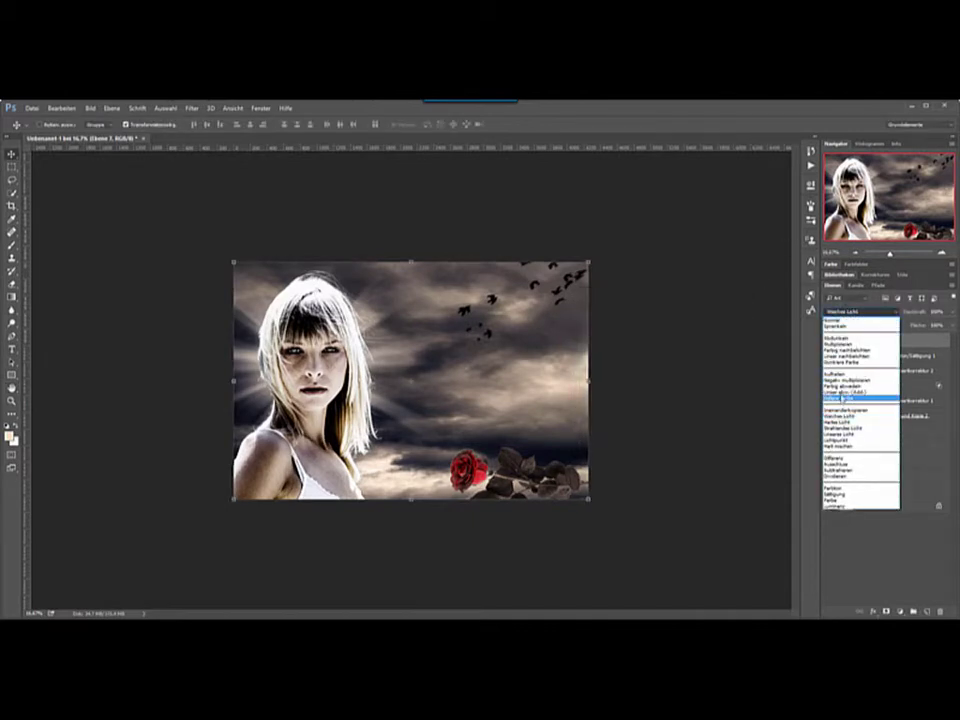
click(845, 422)
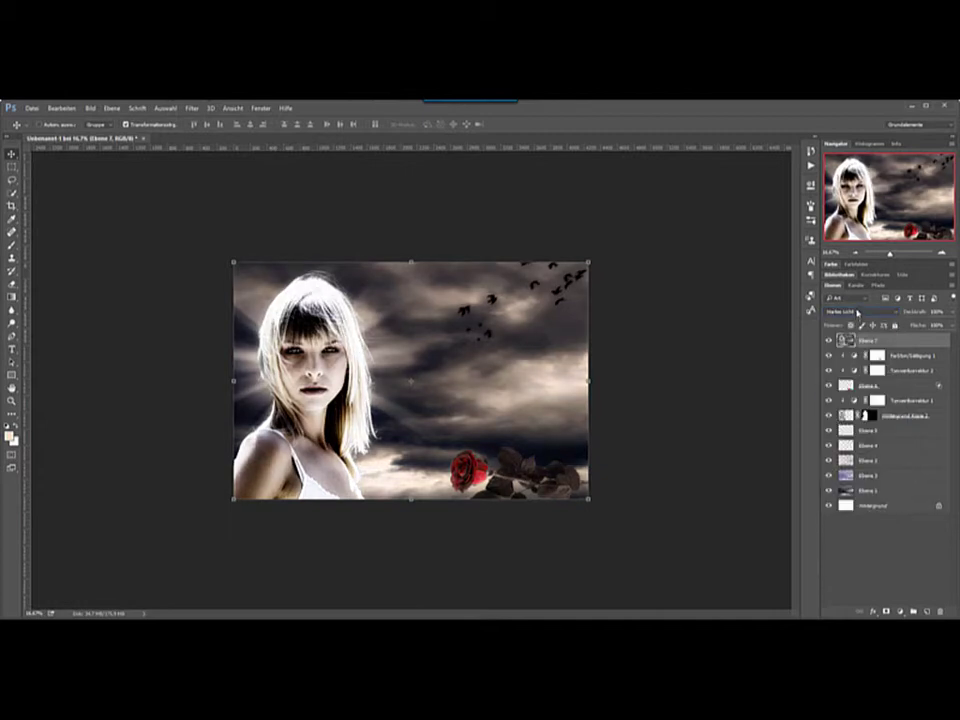
click(845, 311)
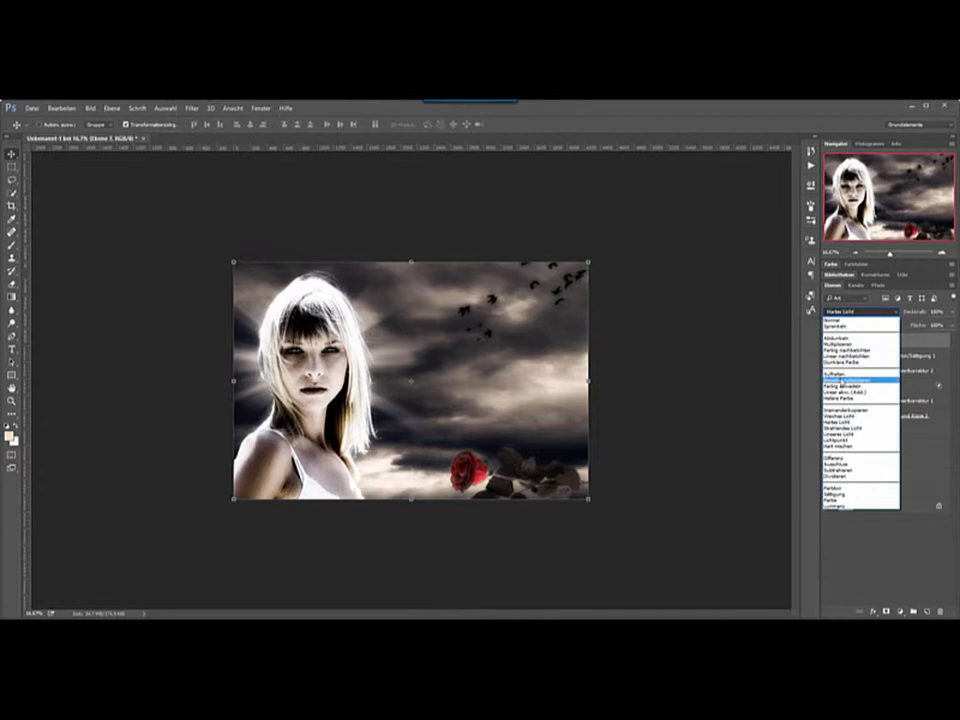
click(840, 416)
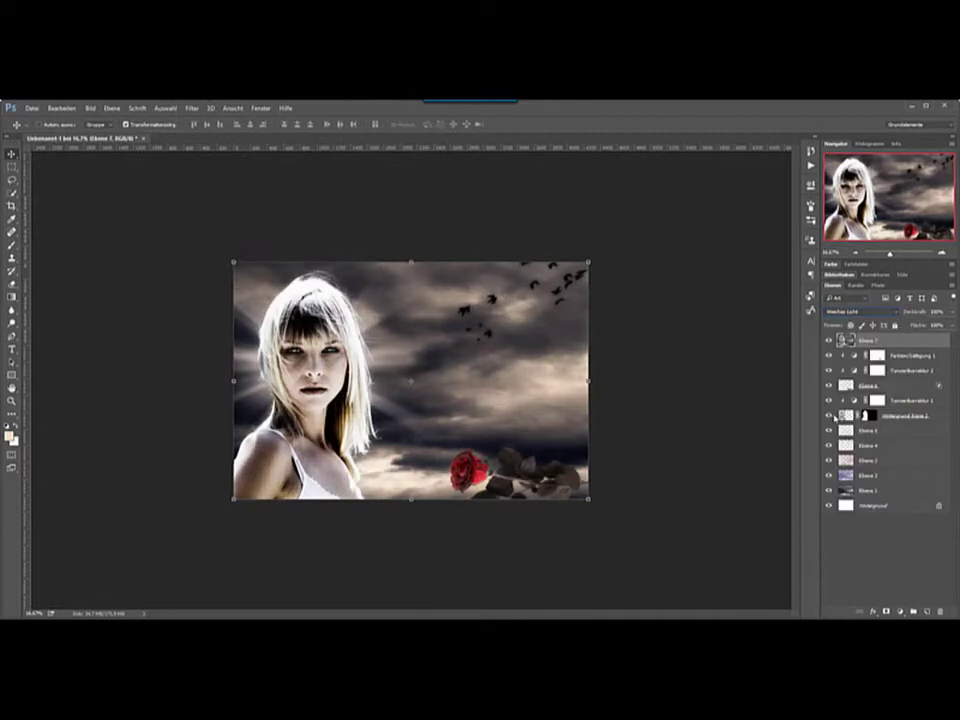
click(828, 340)
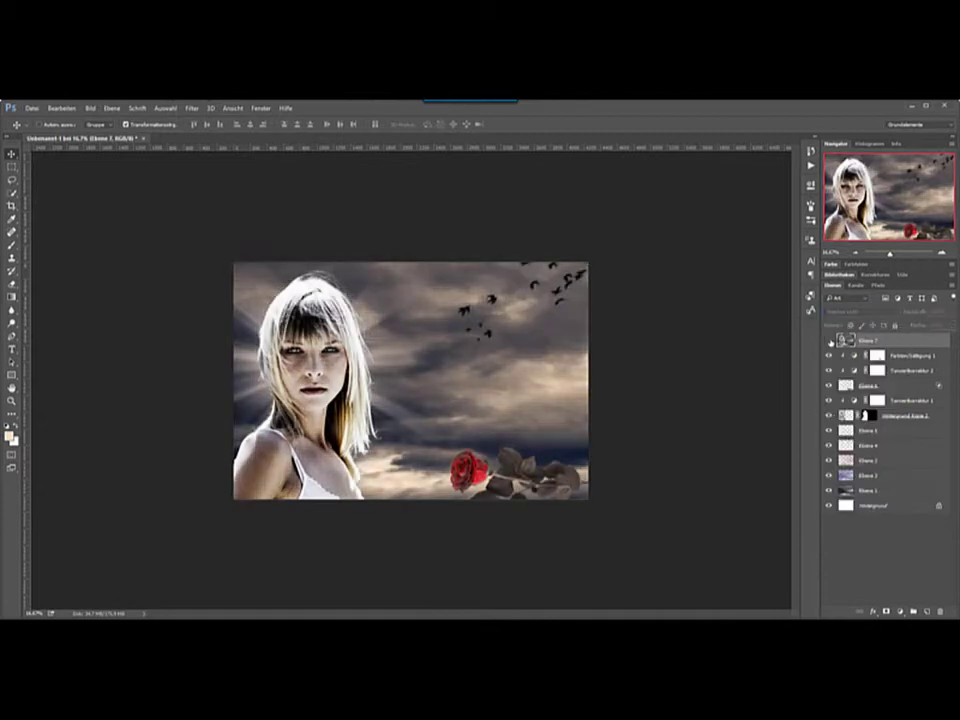
click(828, 340)
click(828, 340)
click(828, 340)
click(828, 340)
click(828, 340)
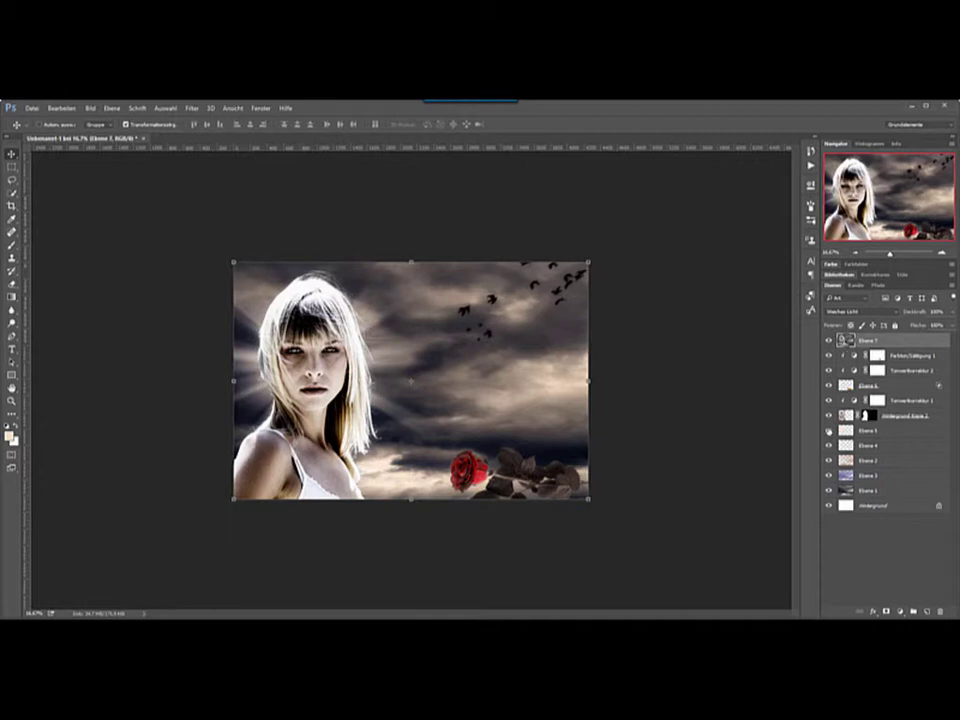
click(829, 430)
click(829, 430)
click(829, 430)
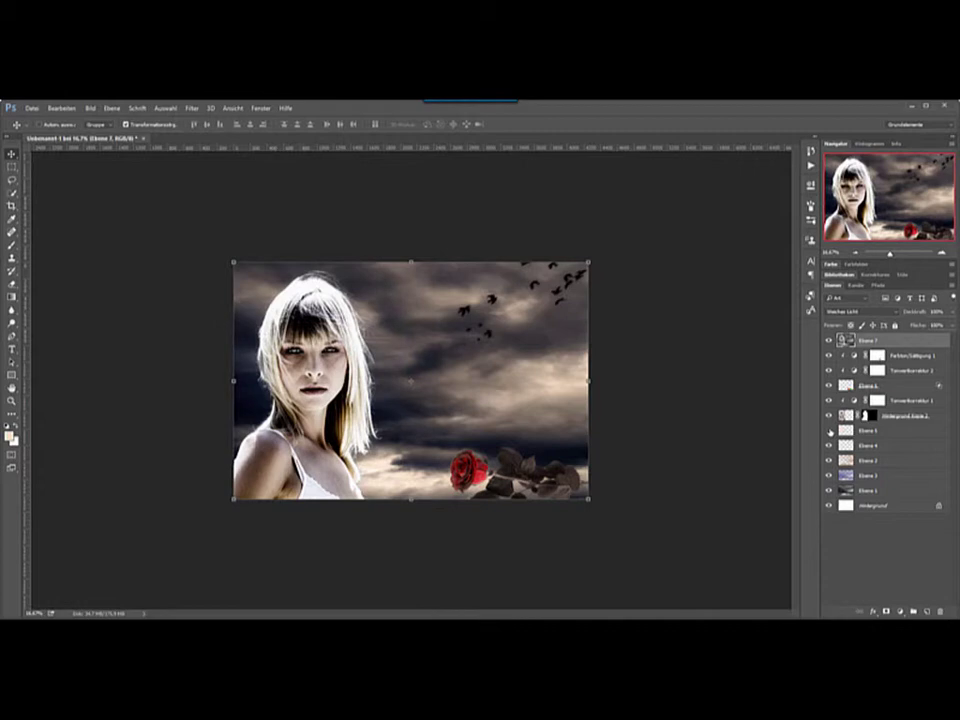
click(829, 445)
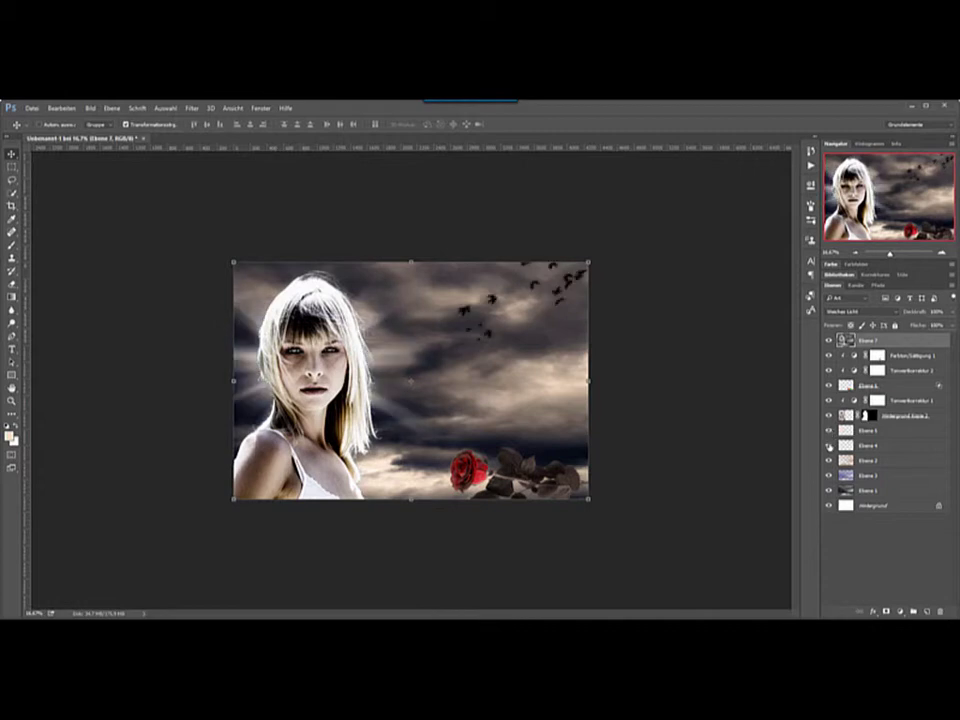
click(831, 446)
click(829, 446)
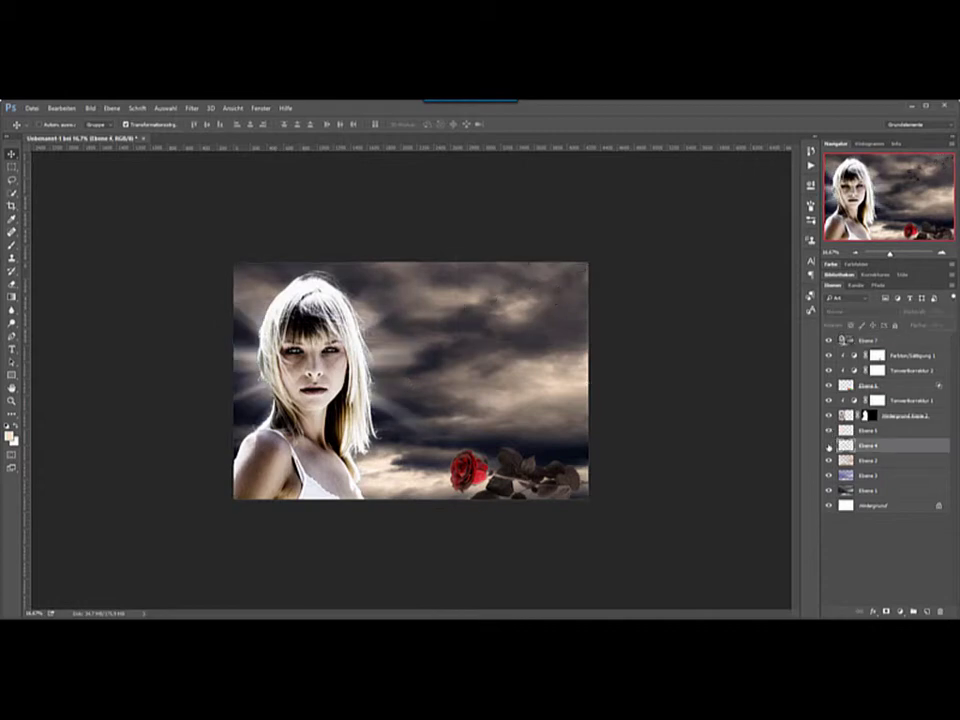
click(829, 446)
click(829, 446)
click(829, 446)
click(829, 446)
click(829, 446)
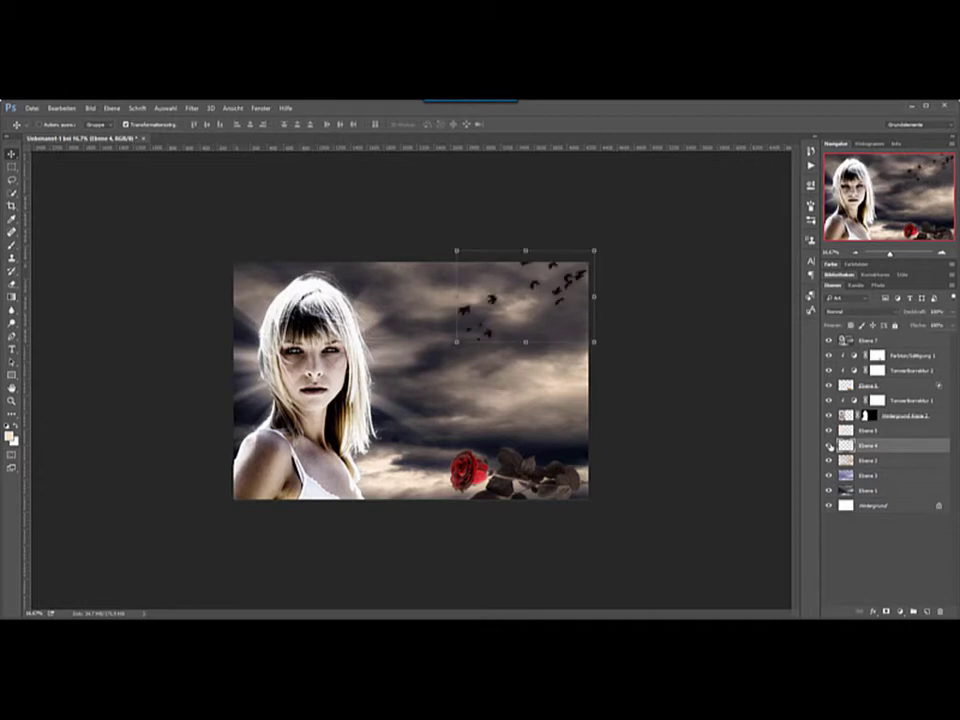
click(828, 341)
double_click(11, 387)
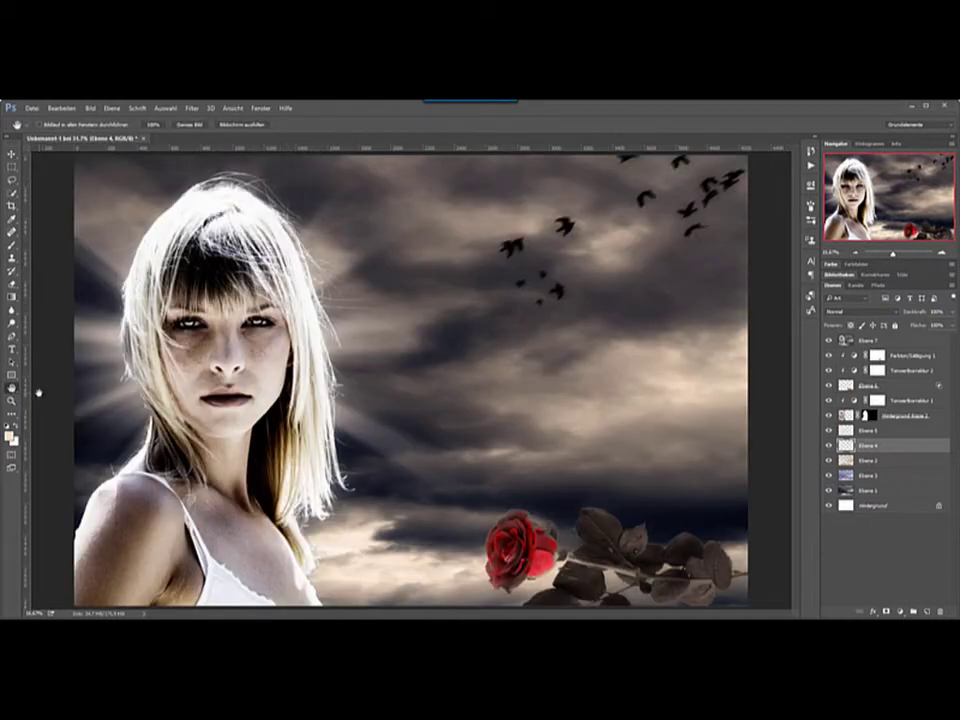
Select the Hintergrund Kopie 2 mask, zoom to the shoulder, and set a 130 px, 0% hardness brush
click(871, 416)
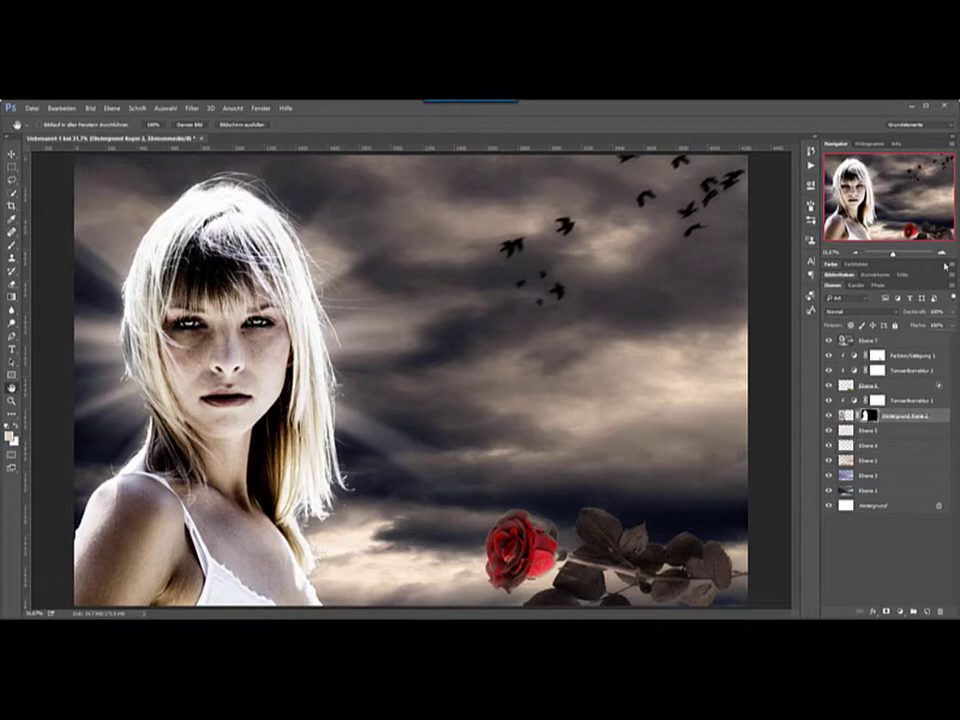
click(941, 253)
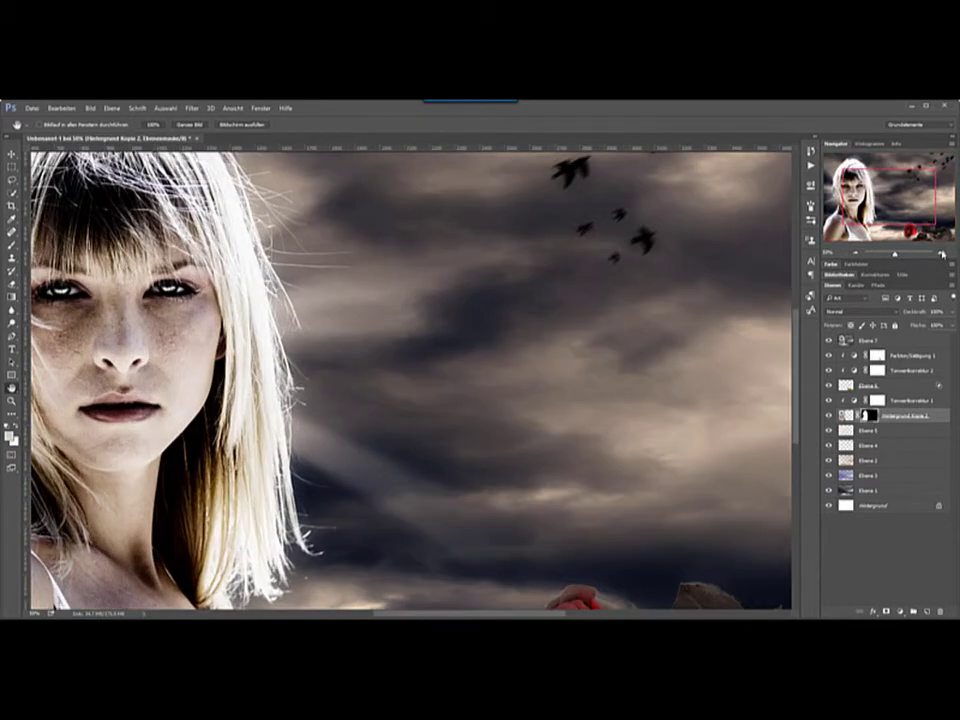
drag(891, 215, 884, 230)
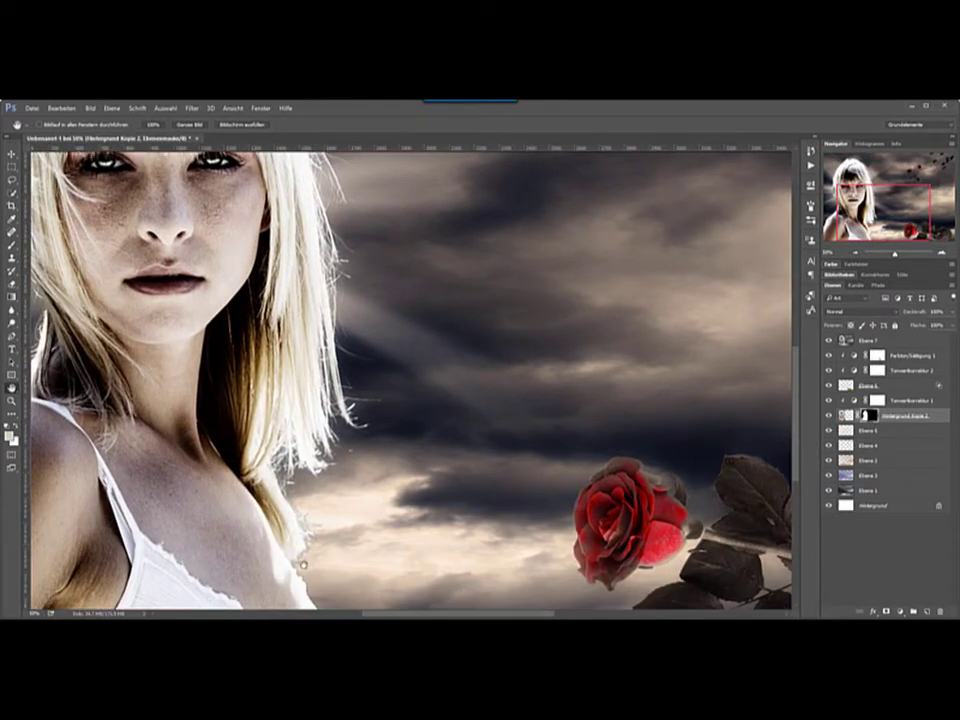
key(ctrl+plus)
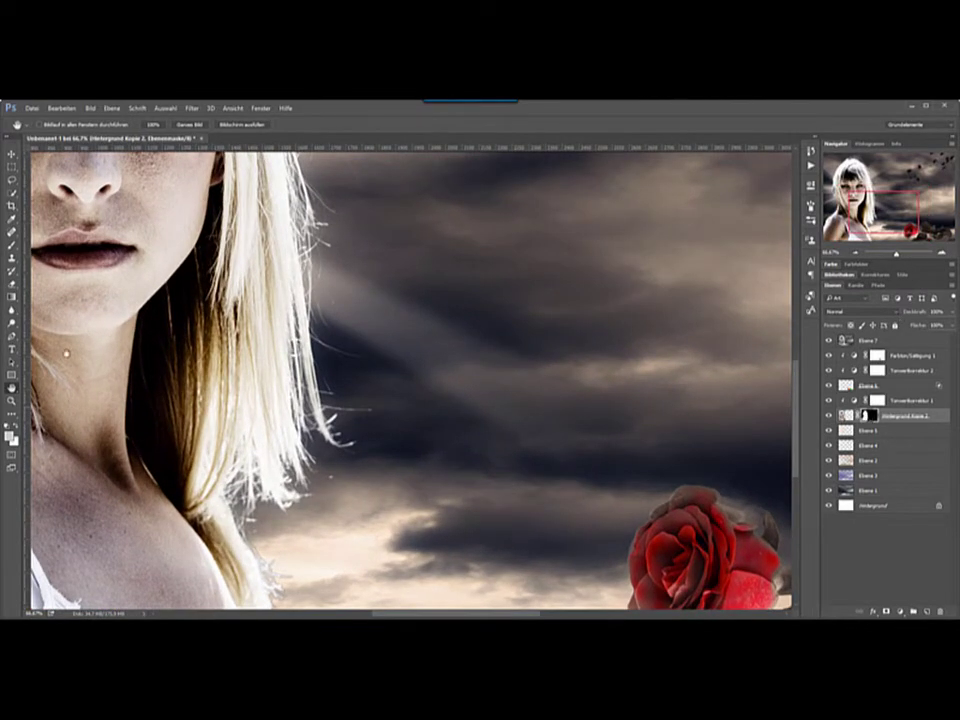
click(11, 245)
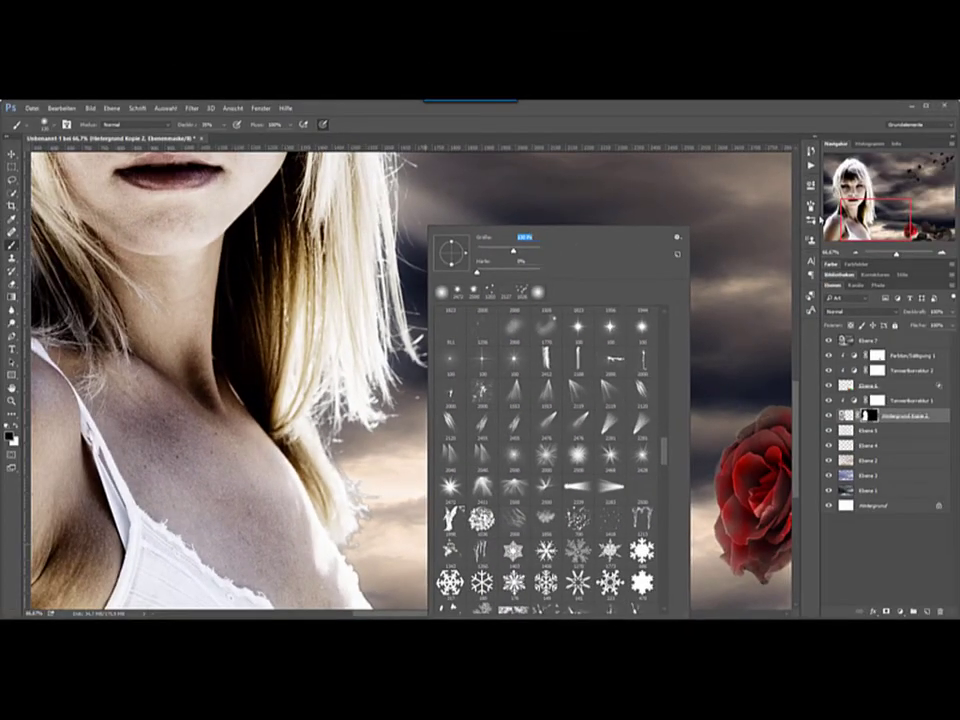
key(Return)
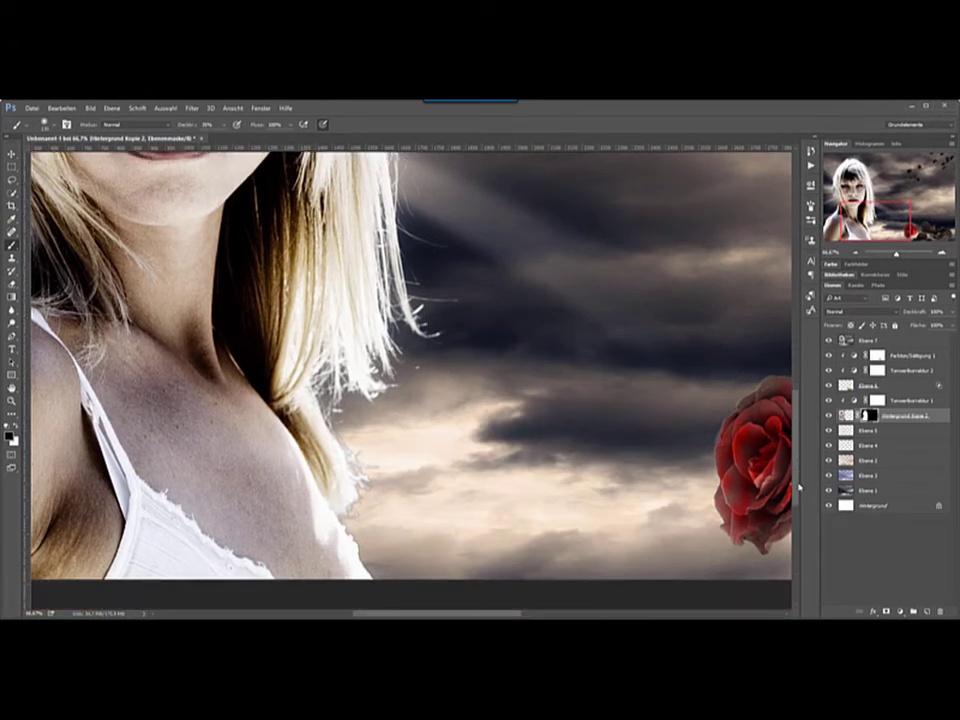
Paint on the mask along the lower shoulder edge to reveal more of the white shoulder
scroll(500, 480, down, 3)
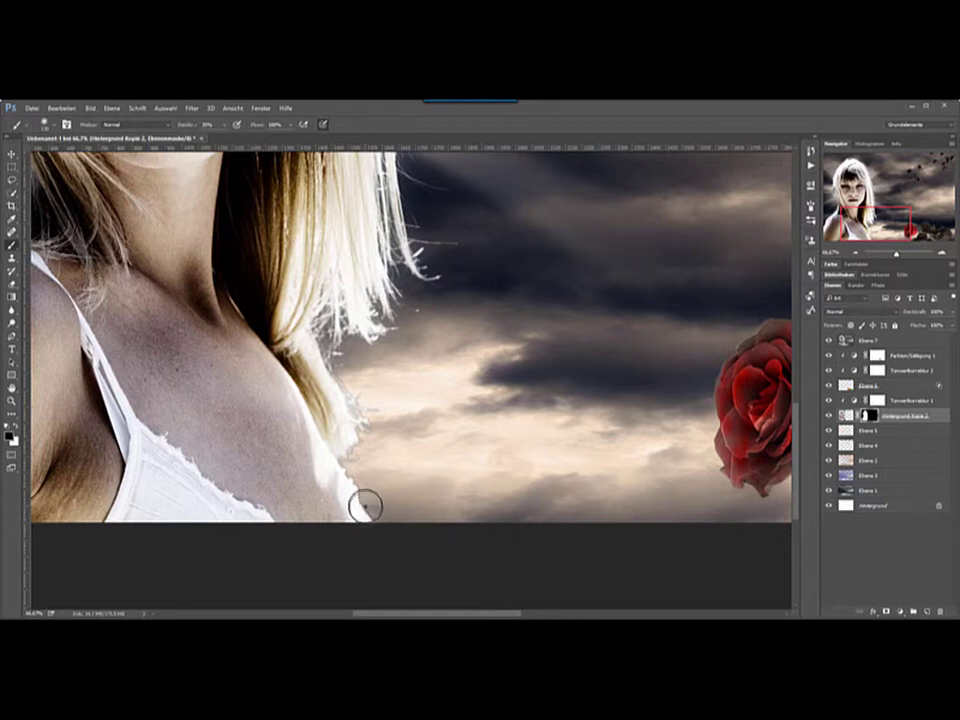
drag(365, 511, 338, 458)
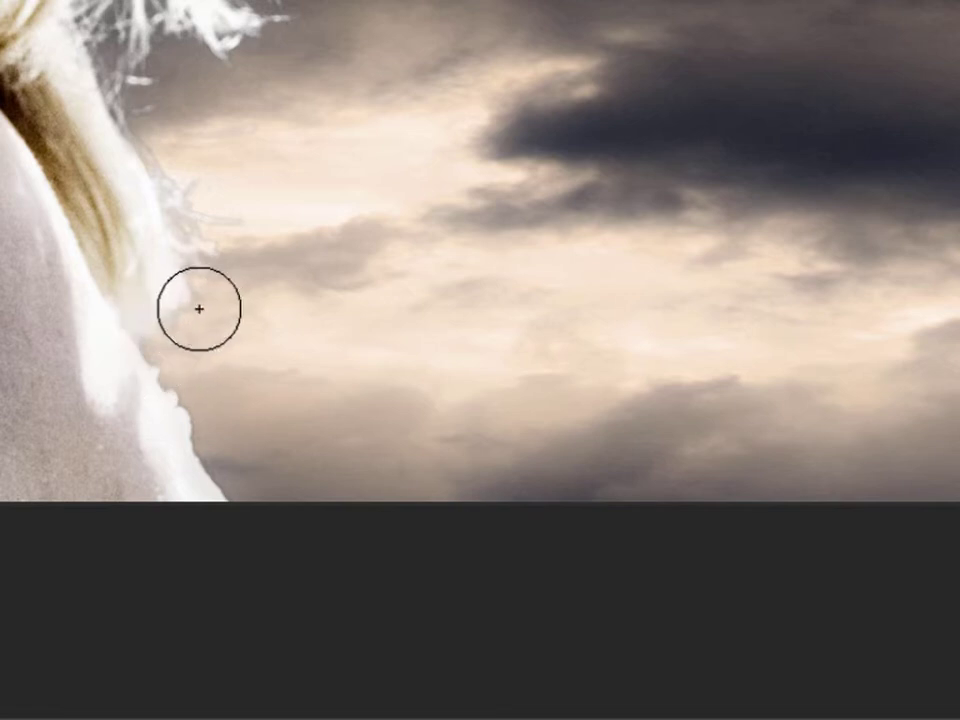
scroll(205, 306, down, 3)
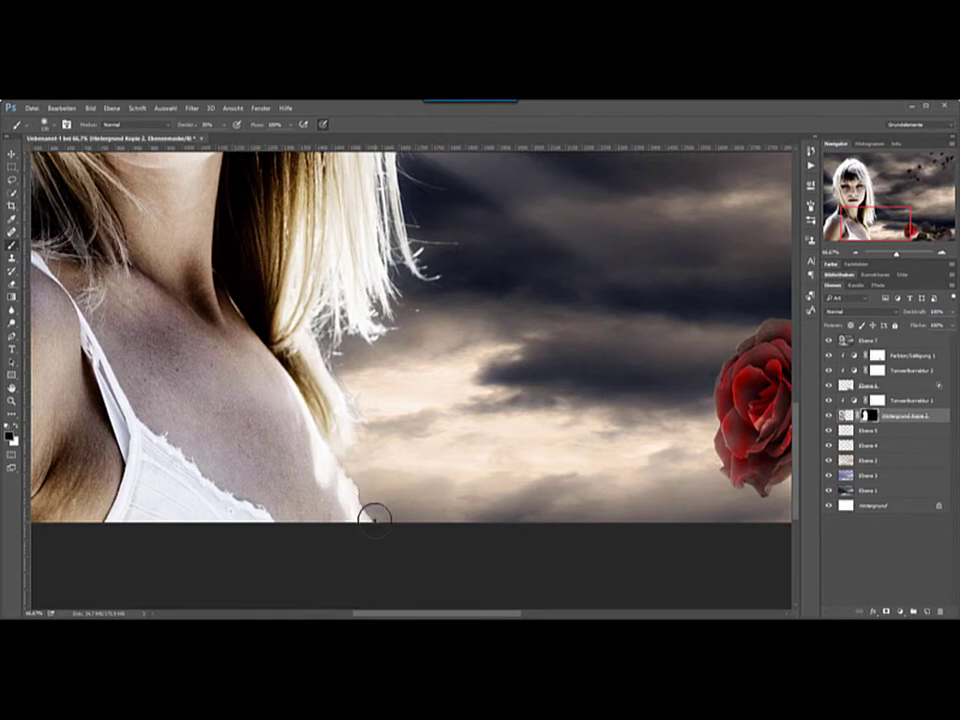
drag(373, 517, 366, 508)
alt+click(868, 416)
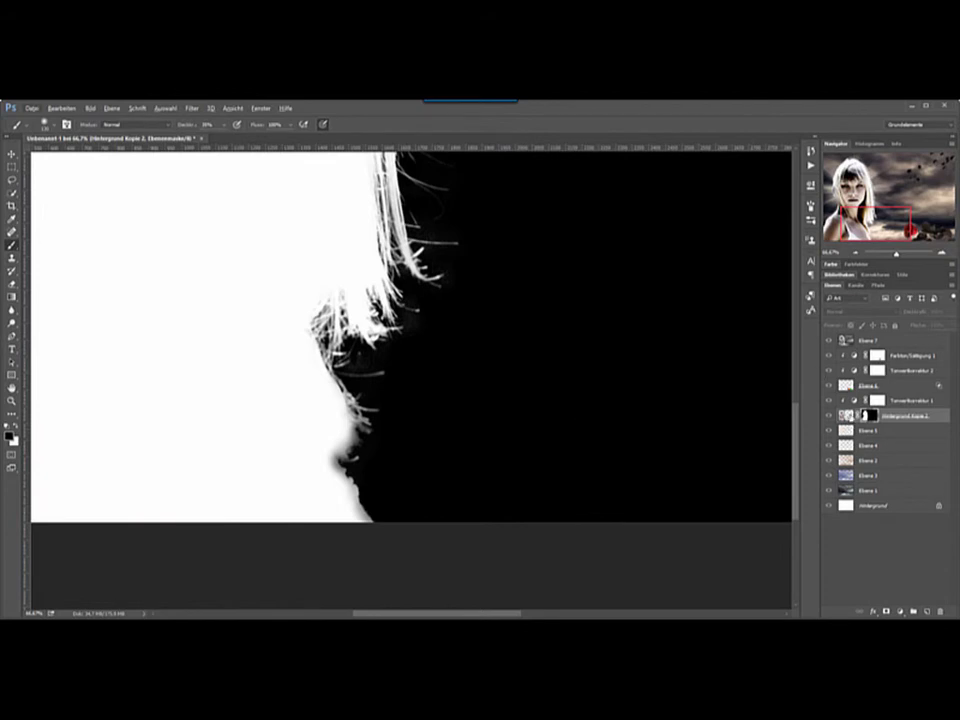
alt+click(868, 416)
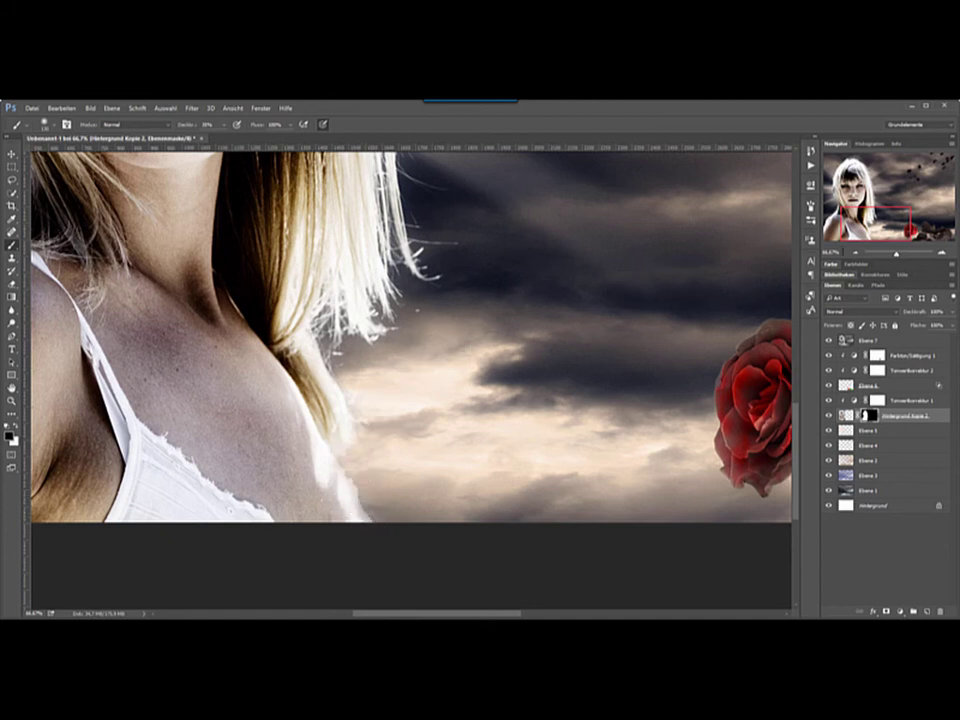
key(ctrl+minus)
key(ctrl+minus)
key(ctrl+minus)
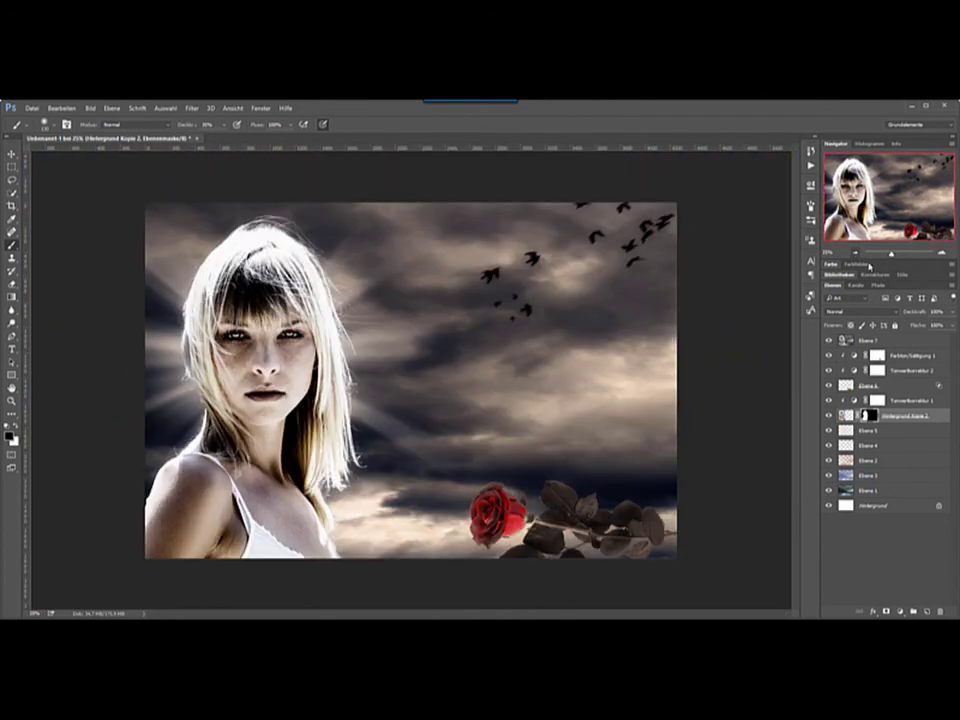
click(856, 529)
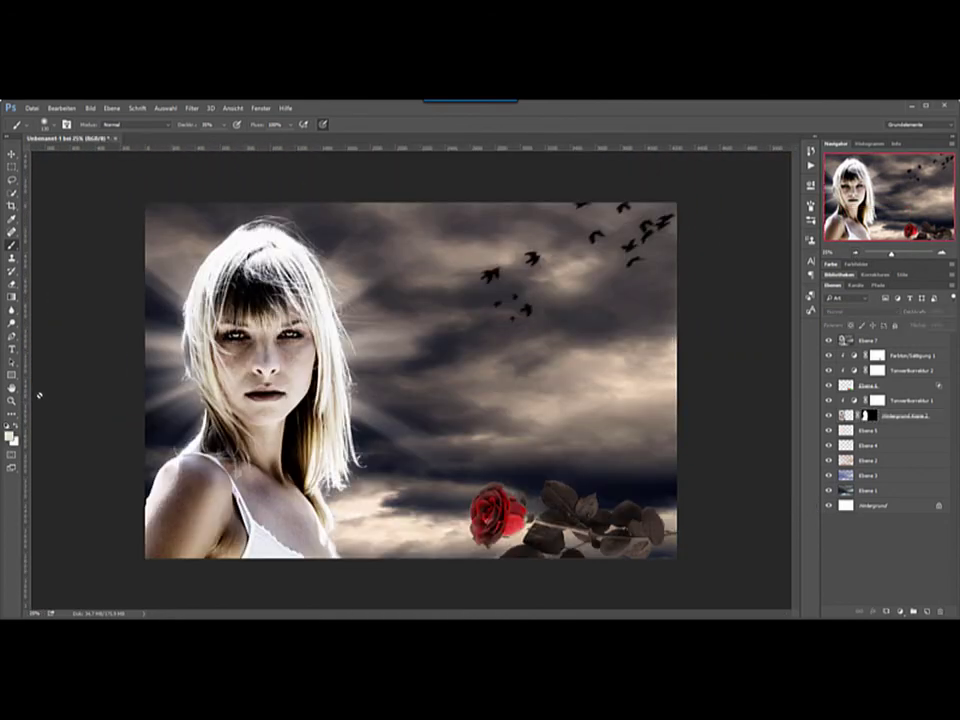
double_click(11, 387)
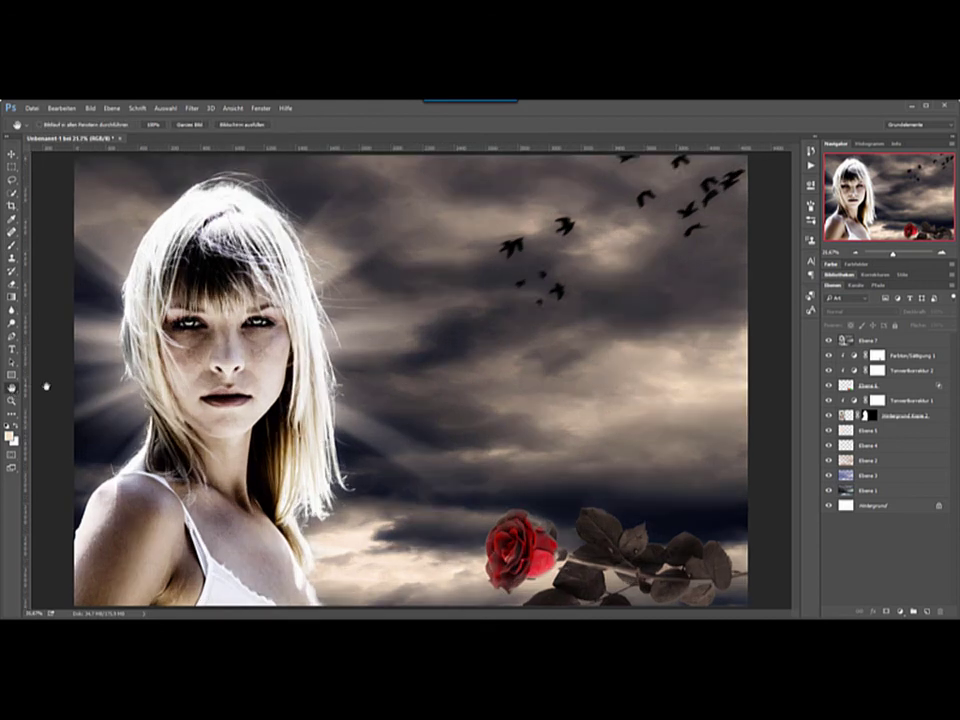